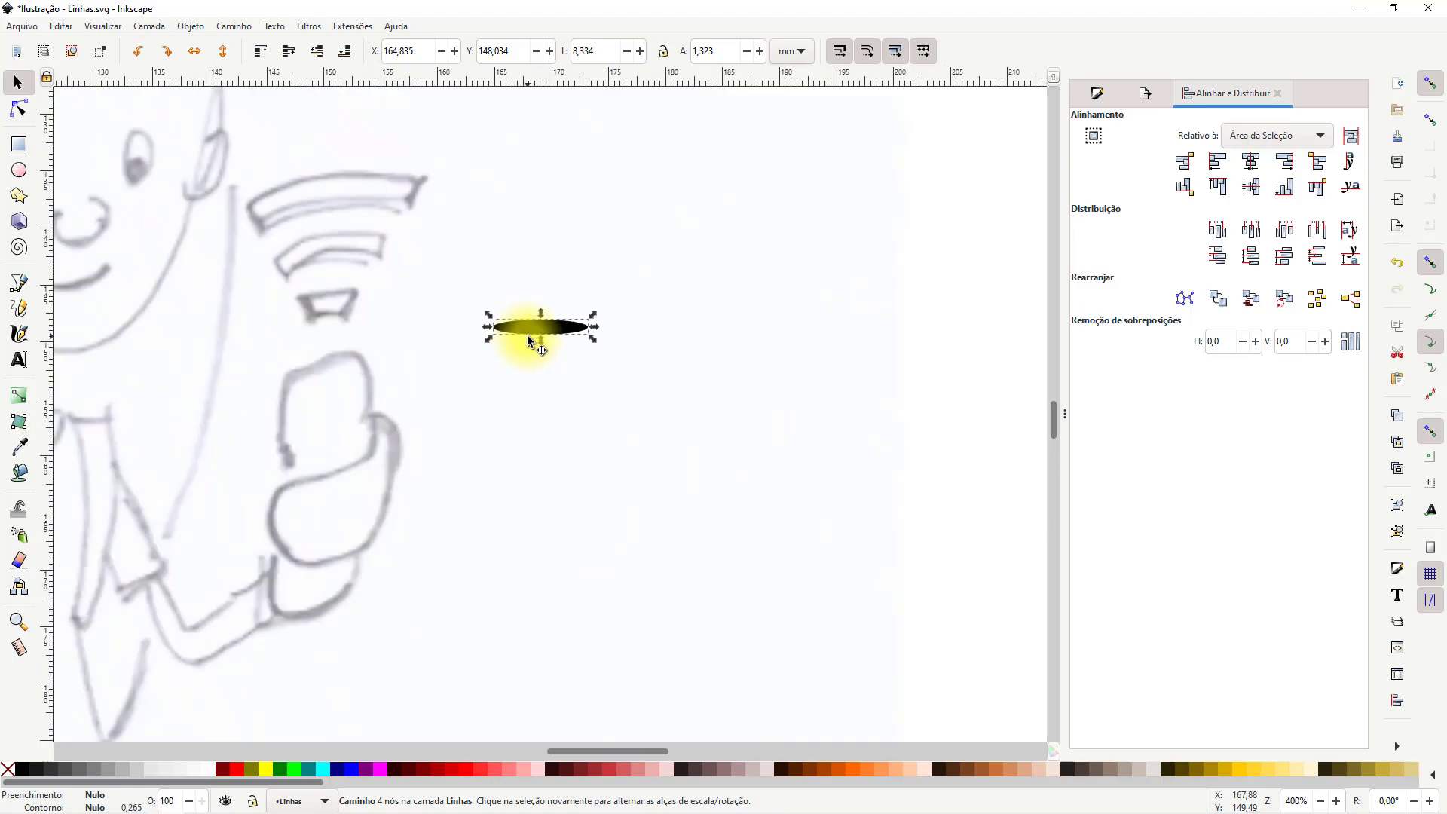
Duplicate the black ellipse beside the sketch and place the copy just below the original
left_click(581, 338)
left_click(550, 327)
key("ctrl+d")
left_click_drag(549, 327, 544, 385)
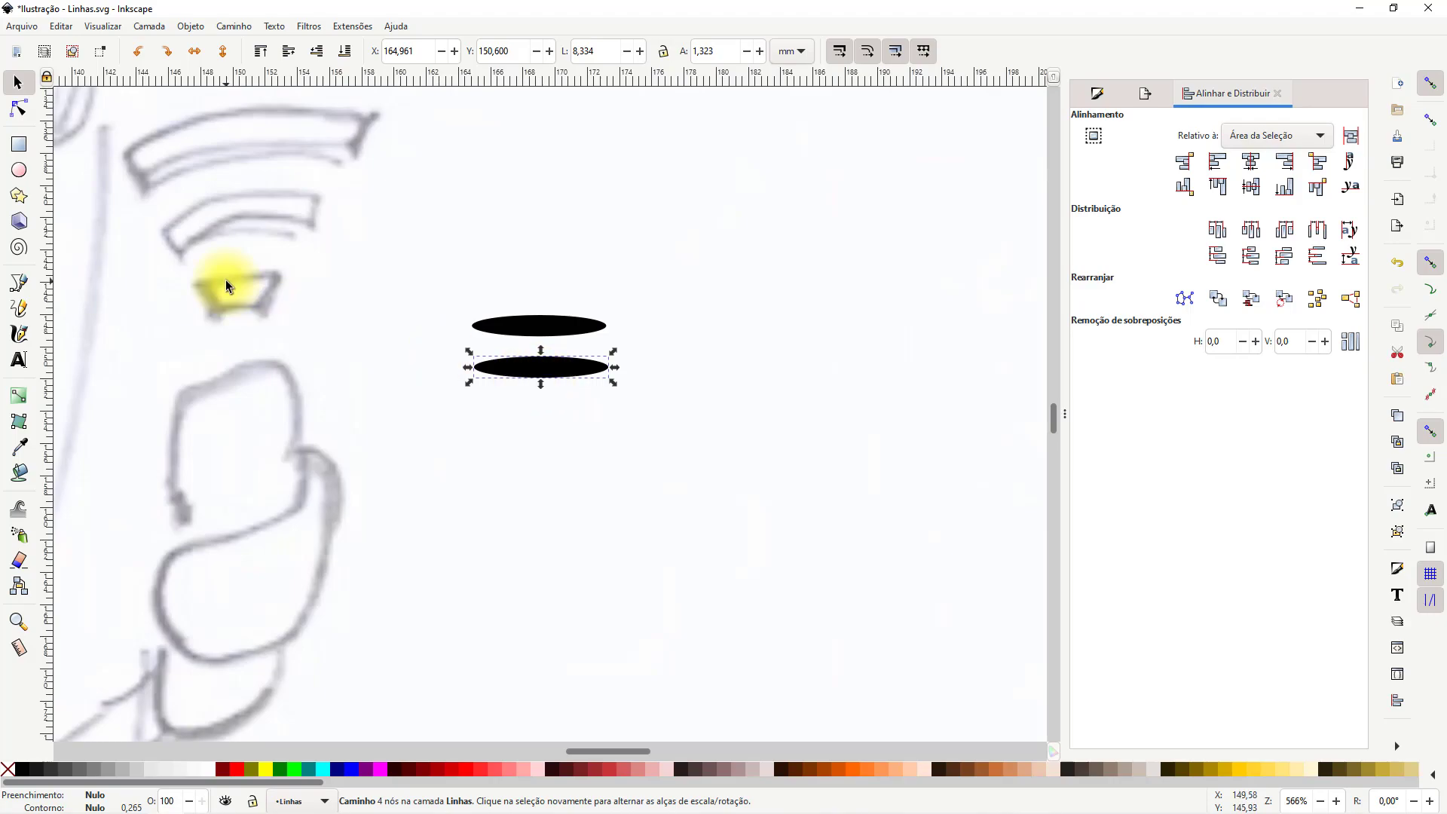
Narrow the middle of the lower ellipse by moving its upper and lower centre nodes towards each other
left_click(19, 111)
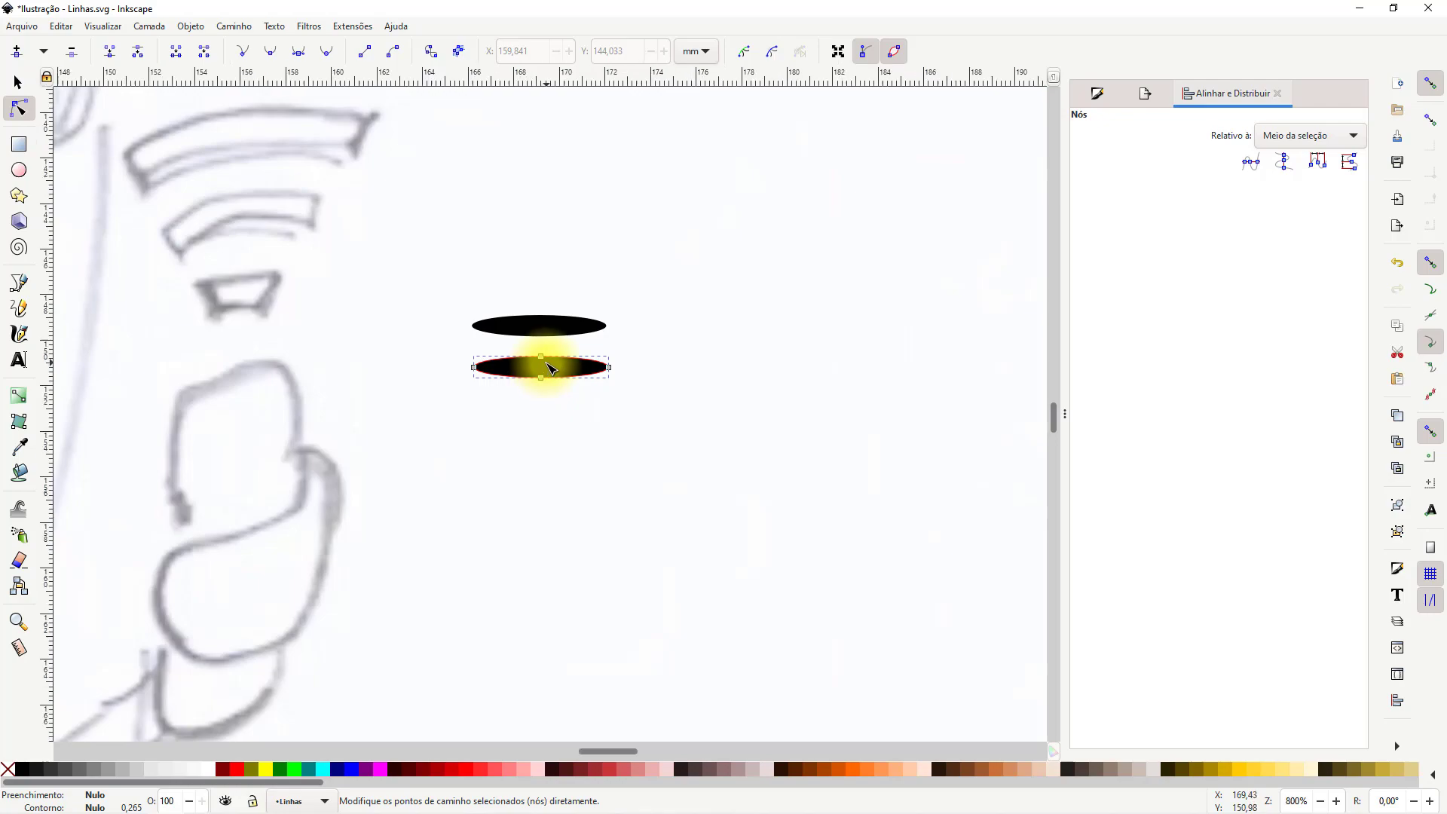
scroll(547, 368, "up", 3)
left_click_drag(533, 350, 536, 387)
left_click(319, 333)
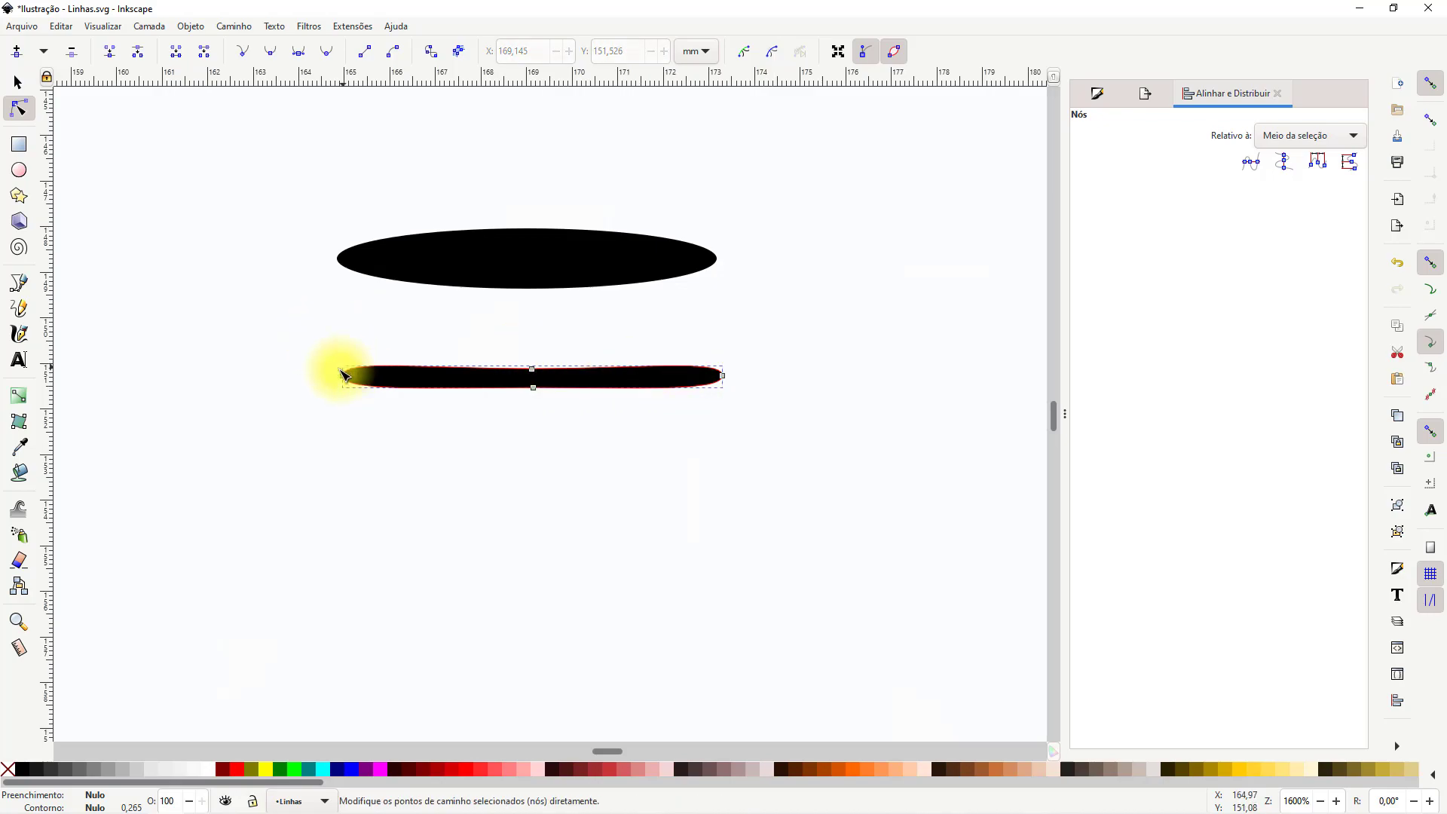
Widen both ends of the lower ellipse by lengthening the vertical handles of its two end nodes
left_click(344, 373)
left_click_drag(344, 360, 344, 342)
left_click_drag(344, 392, 345, 433)
left_click_drag(344, 342, 342, 331)
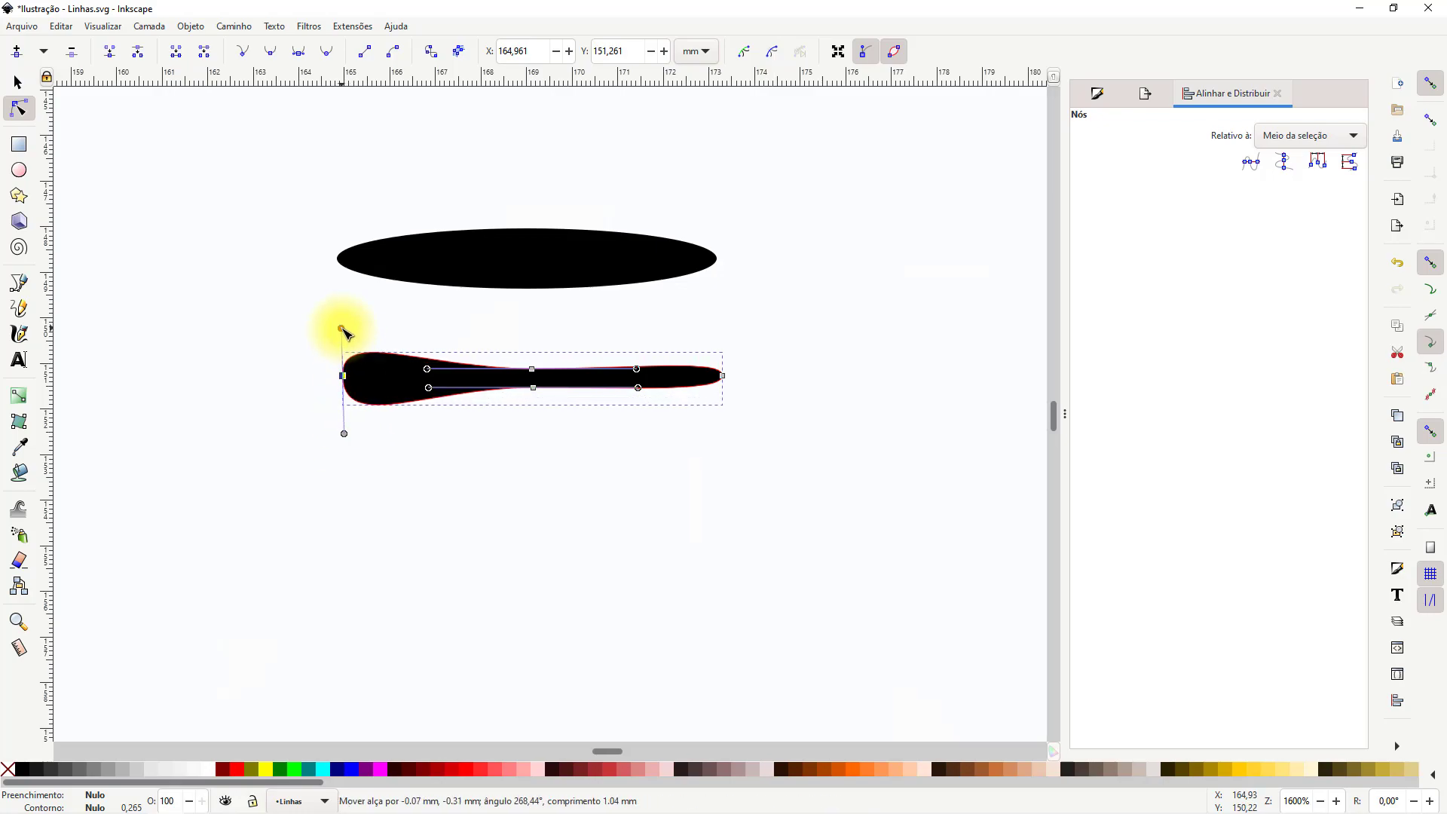
left_click(722, 375)
left_click_drag(722, 359, 722, 330)
left_click_drag(724, 393, 724, 400)
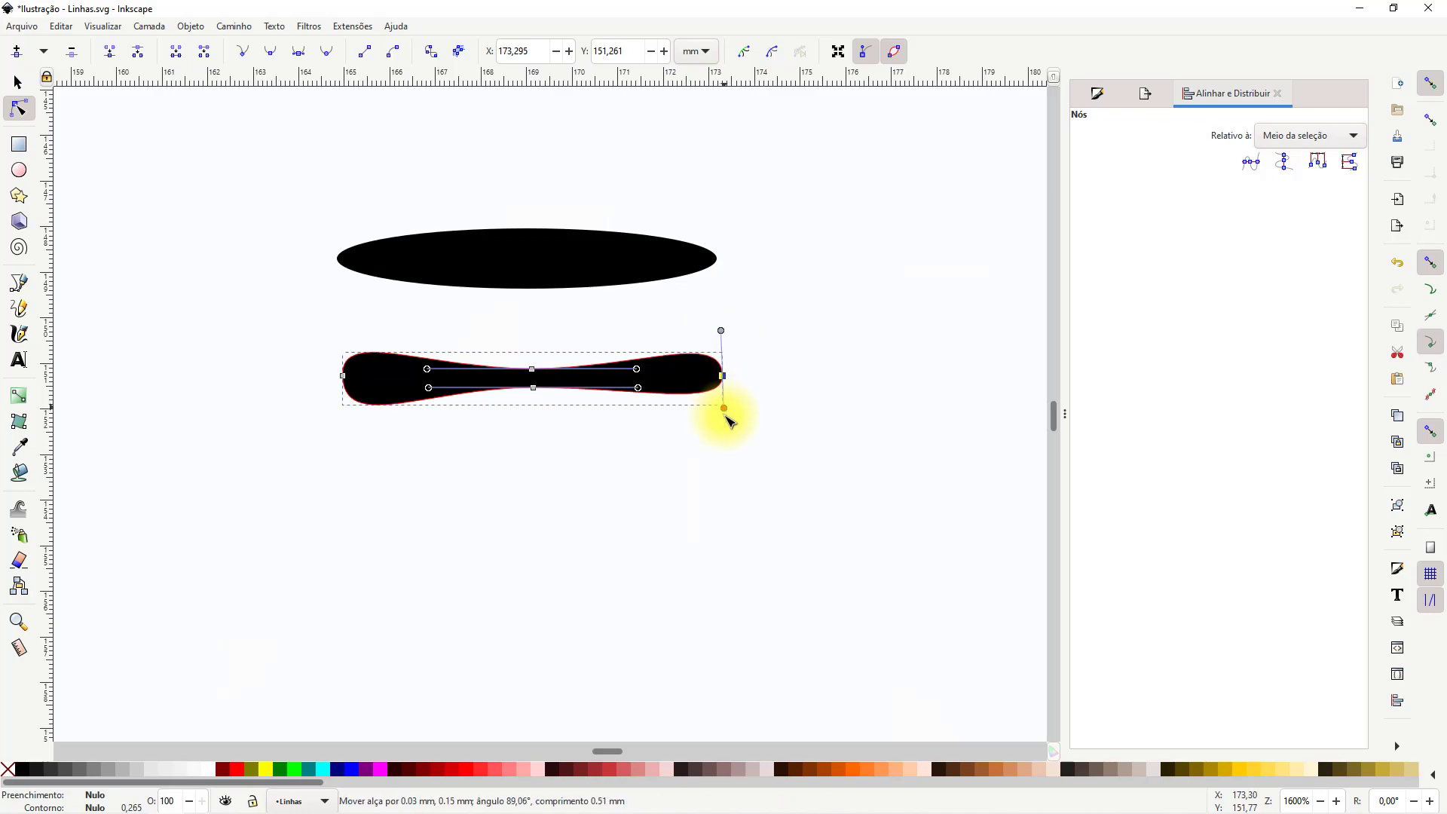
left_click(660, 411)
scroll(542, 468, "down", 6, "ctrl")
left_click(573, 490)
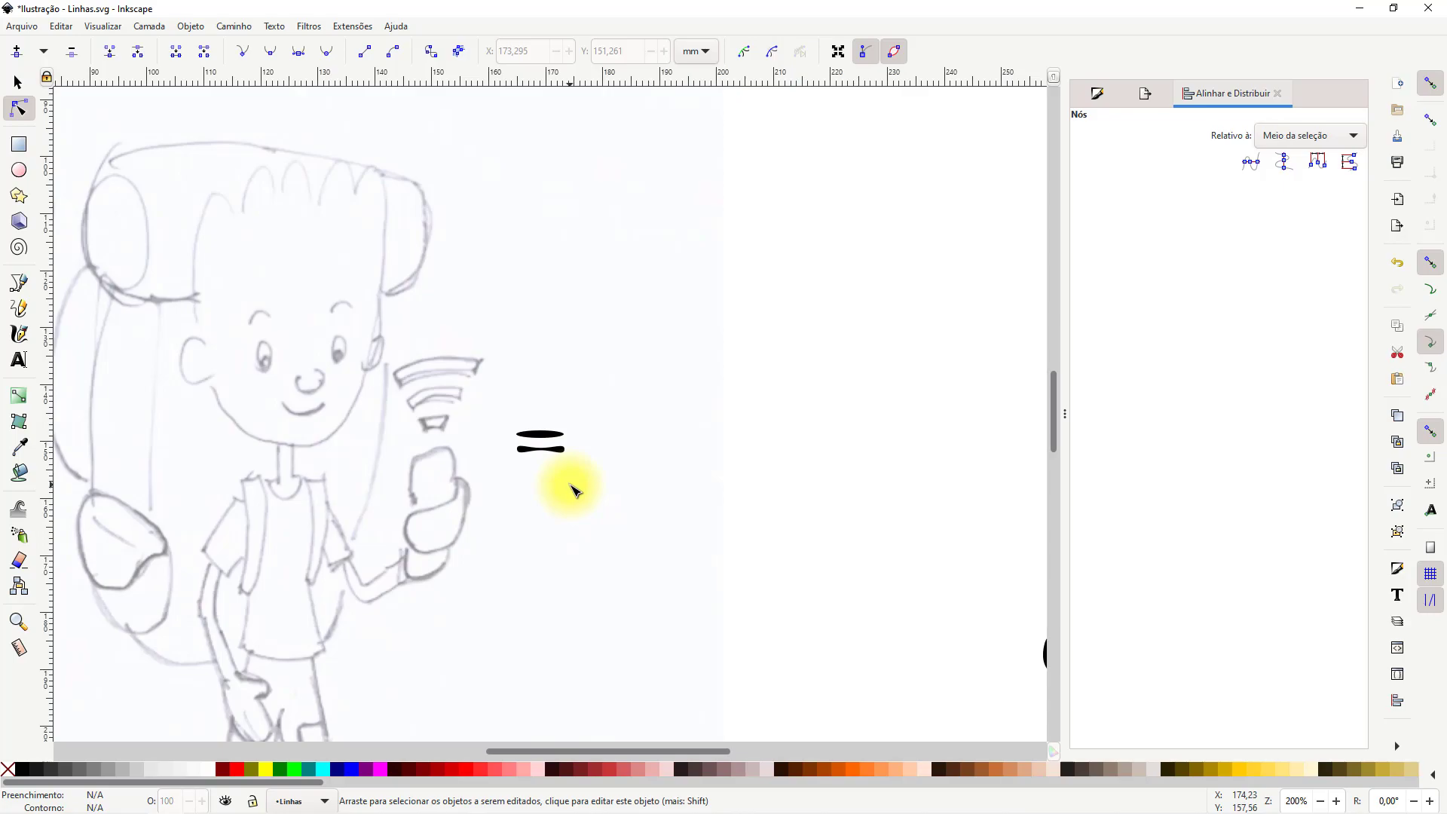
Activate the Pencil tool and set its stroke shape to "Da área de transferência" after trying "Curva da área de transferência"
left_click_drag(378, 501, 461, 414)
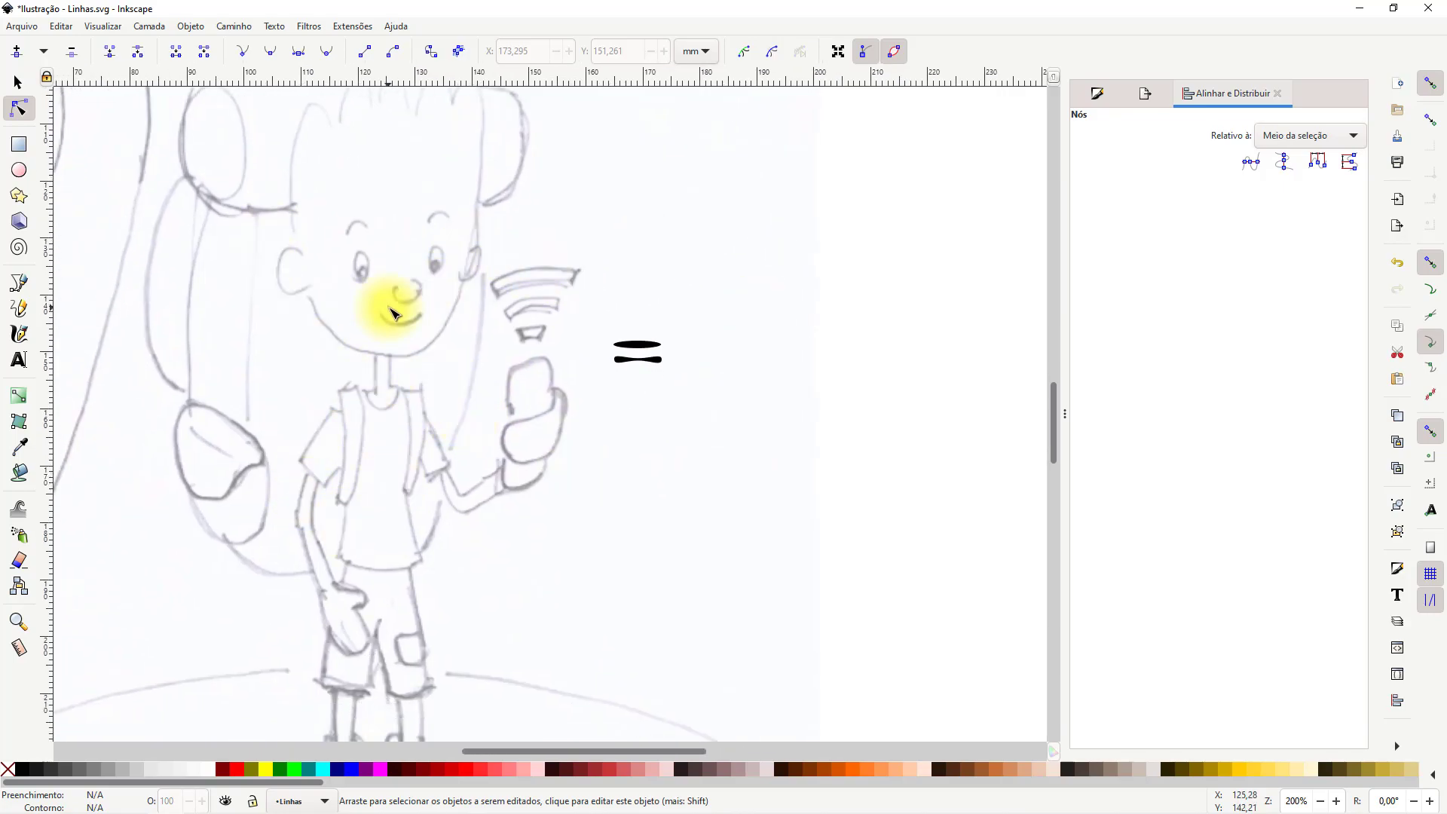
scroll(387, 306, "up", 2, "ctrl")
left_click_drag(387, 365, 444, 440)
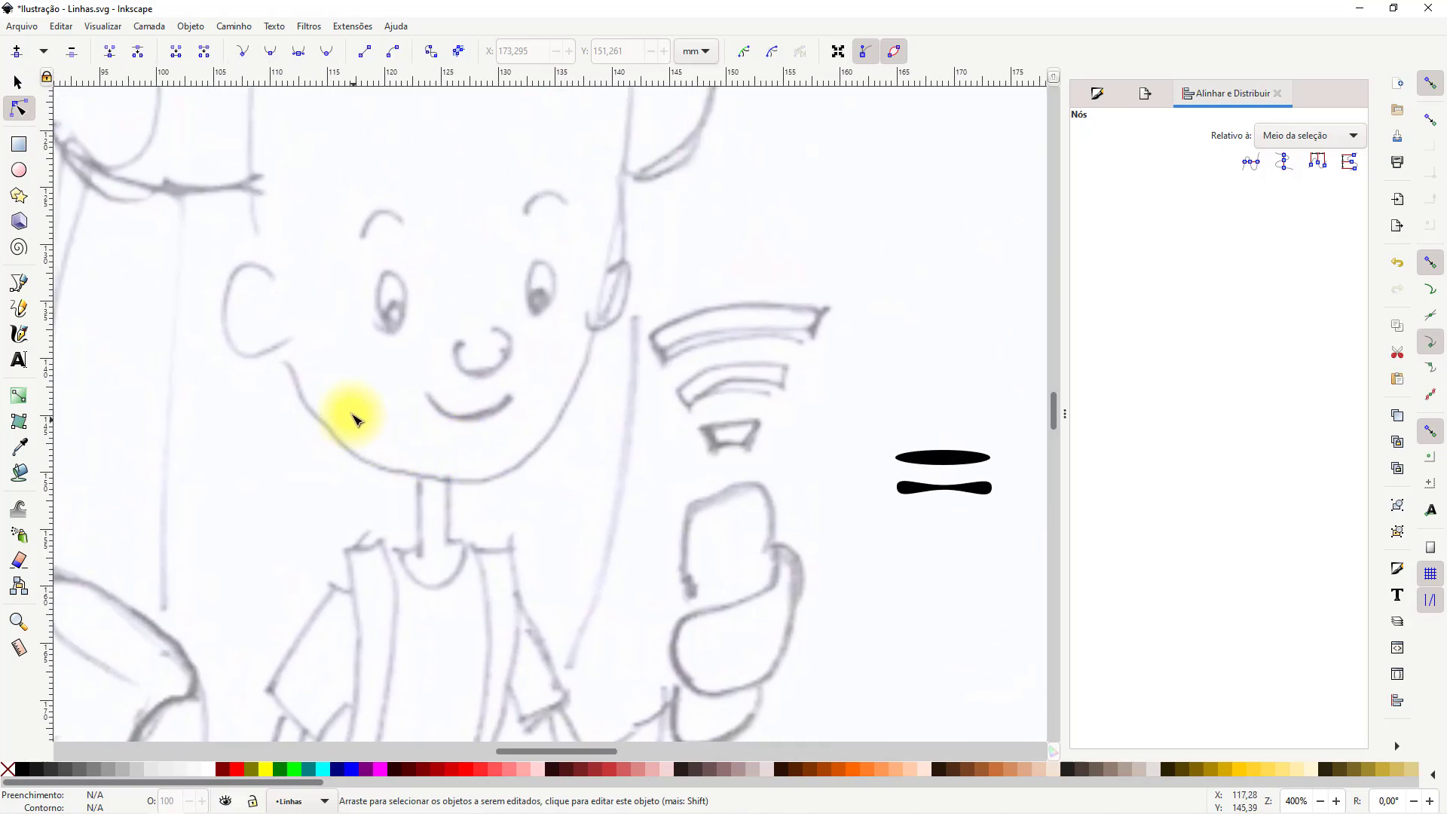
left_click(20, 310)
key("minus")
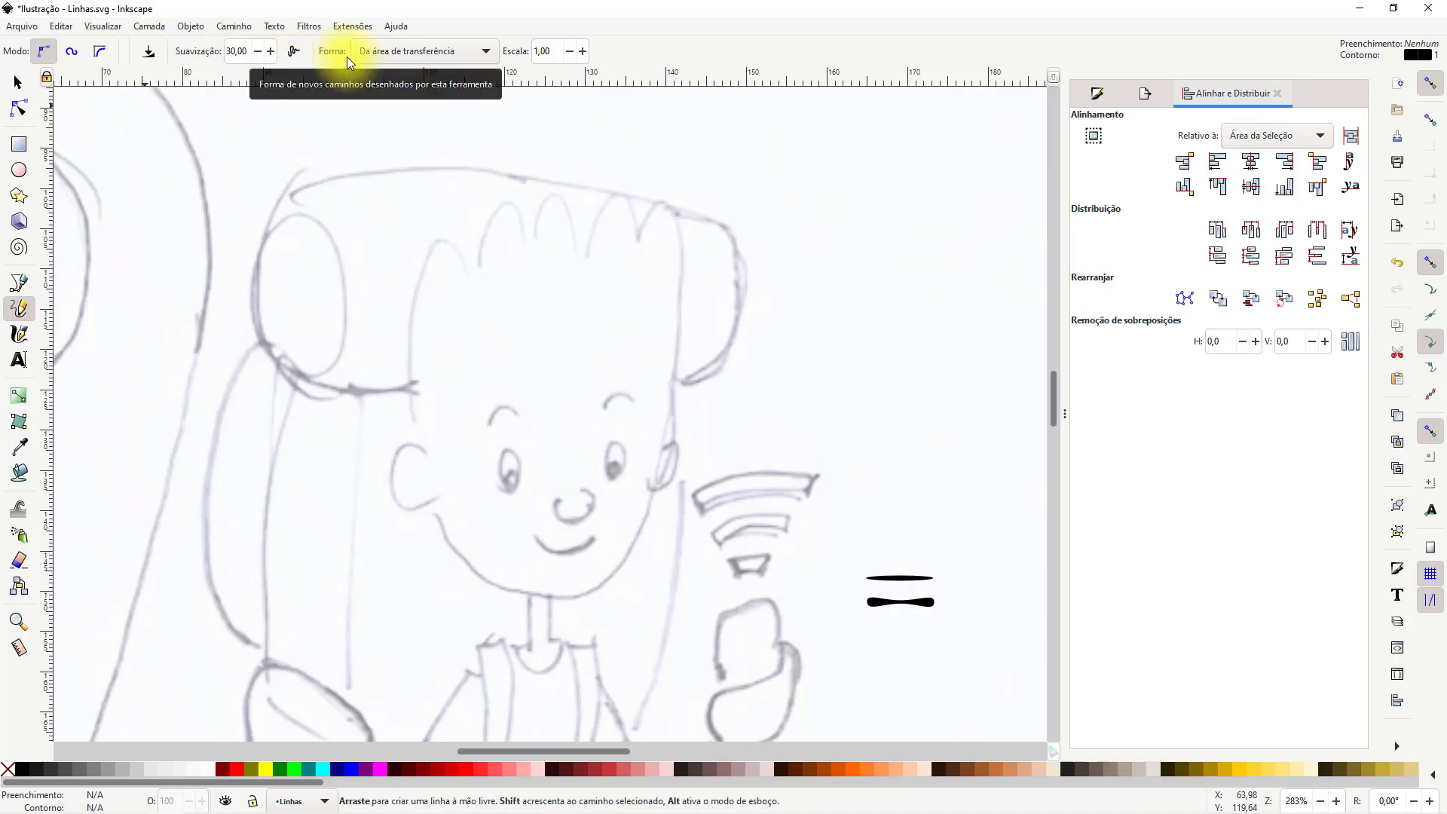
left_click(381, 53)
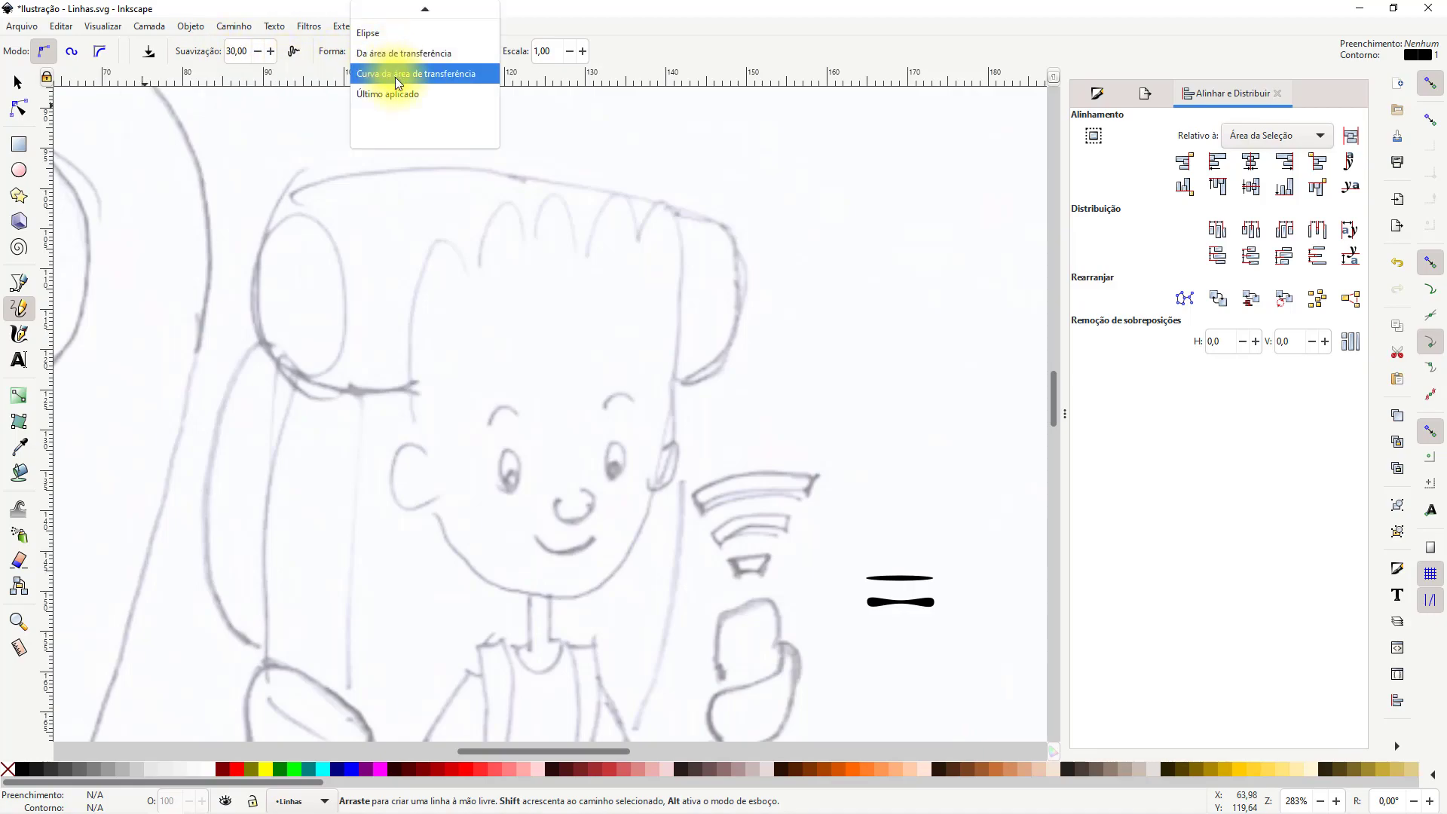
left_click(395, 73)
left_click(468, 50)
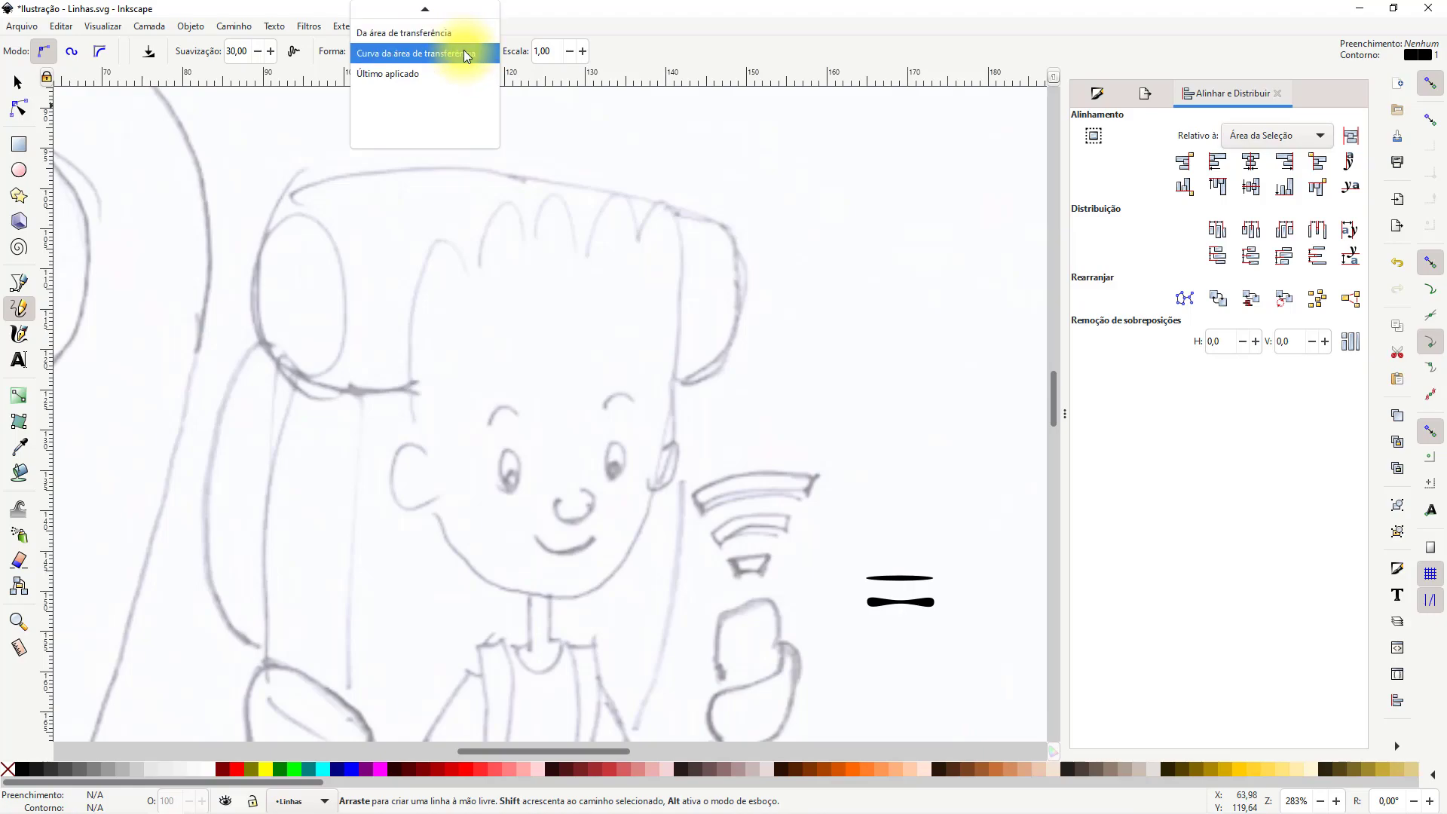
left_click(463, 52)
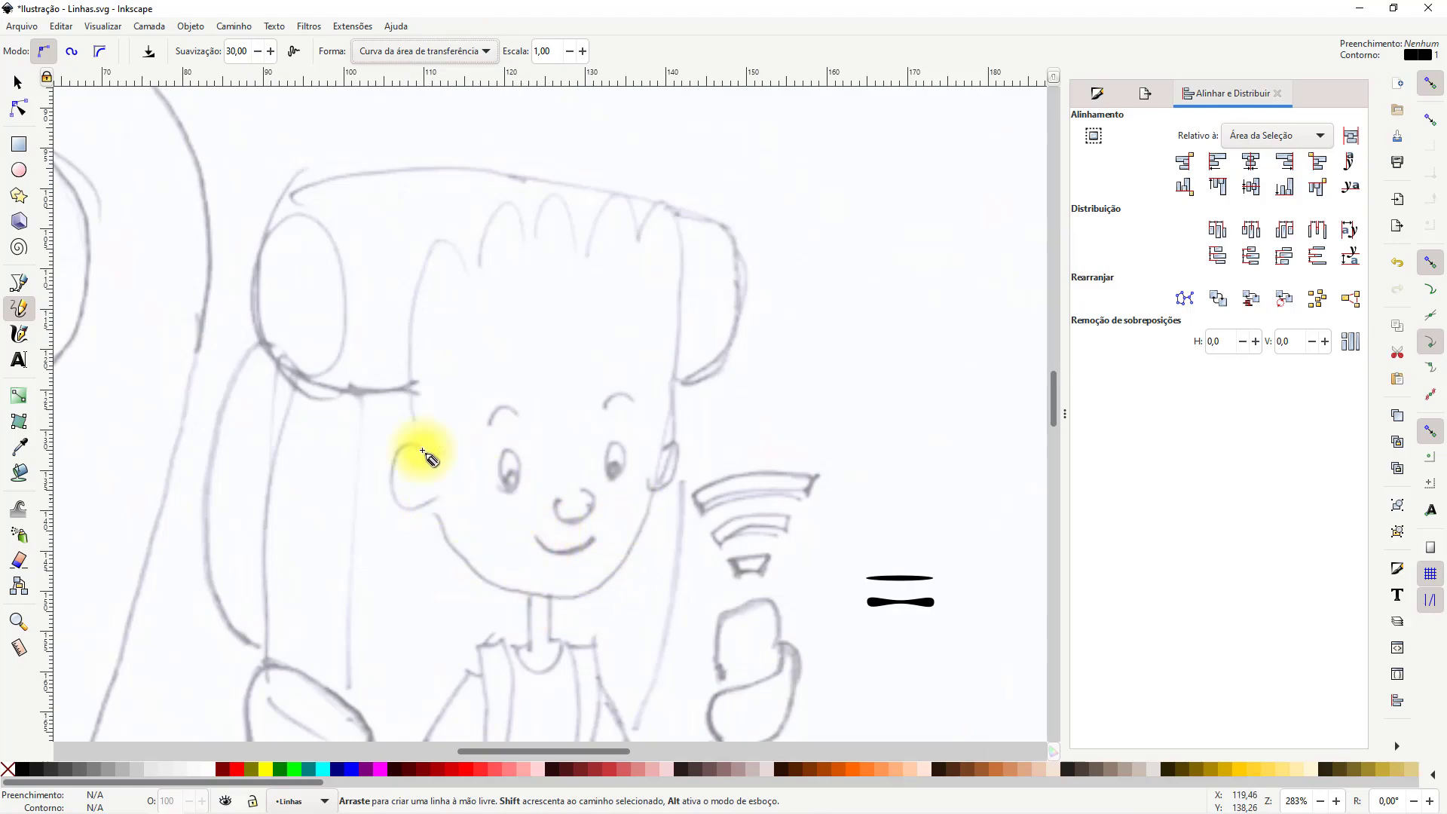
left_click(461, 50)
left_click(416, 39)
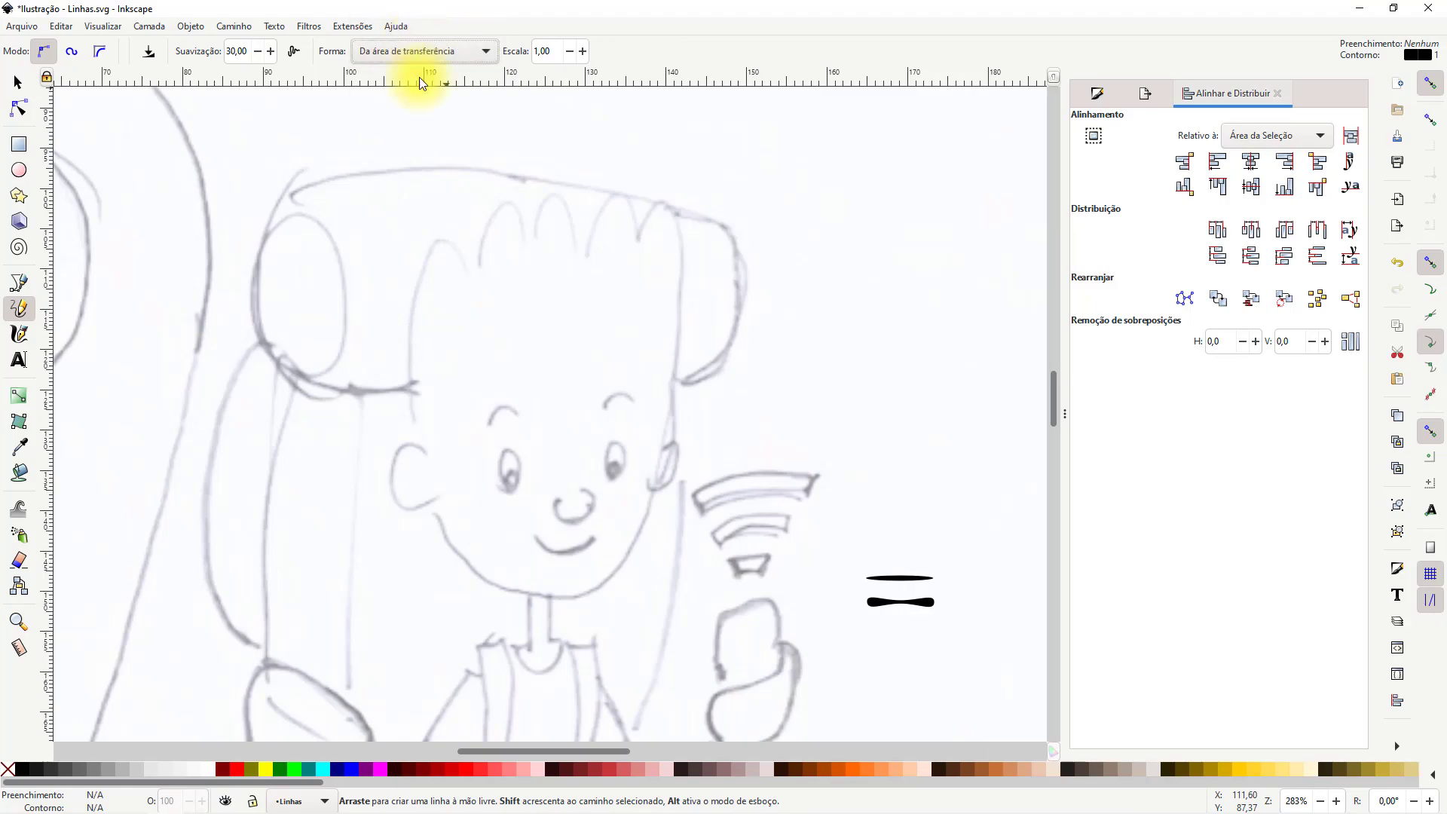
Trace the sketched jawline with a freehand stroke and adjust its right end node and handle to follow the sketch
mouse_move(436, 503)
left_mouse_down()
mouse_move(464, 566)
mouse_move(538, 601)
left_mouse_up()
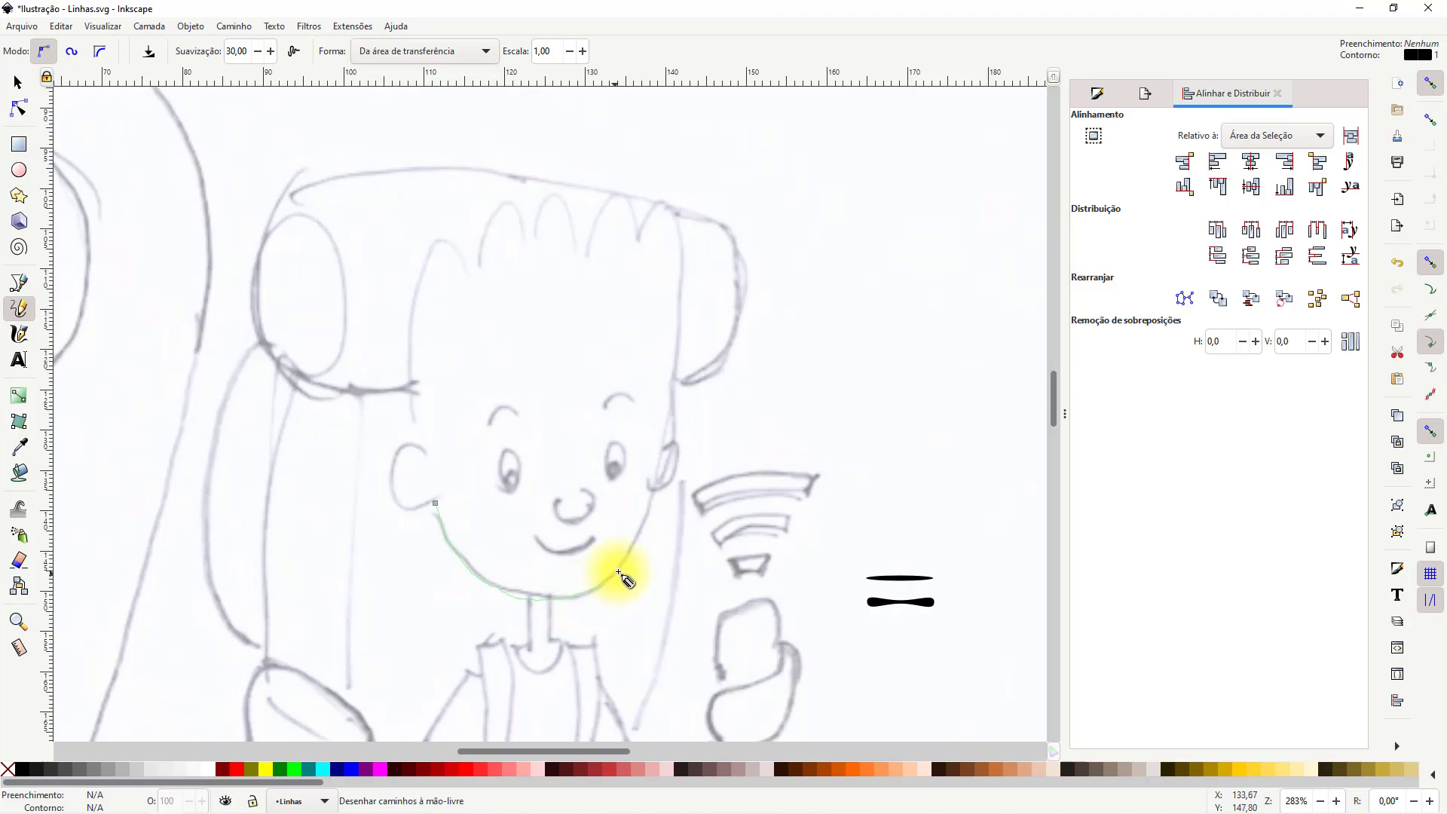
left_click_drag(654, 497, 654, 495)
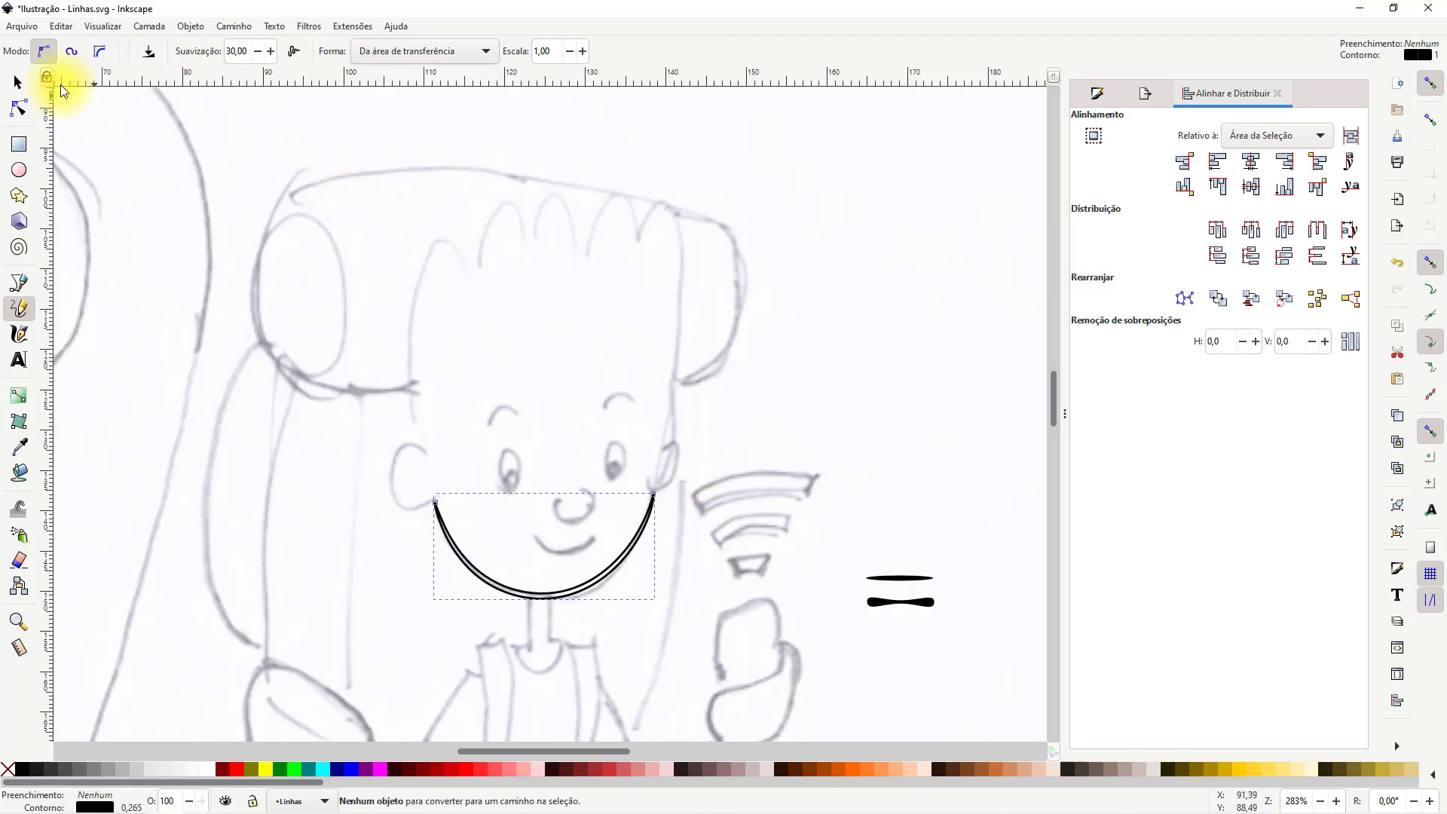
left_click(17, 112)
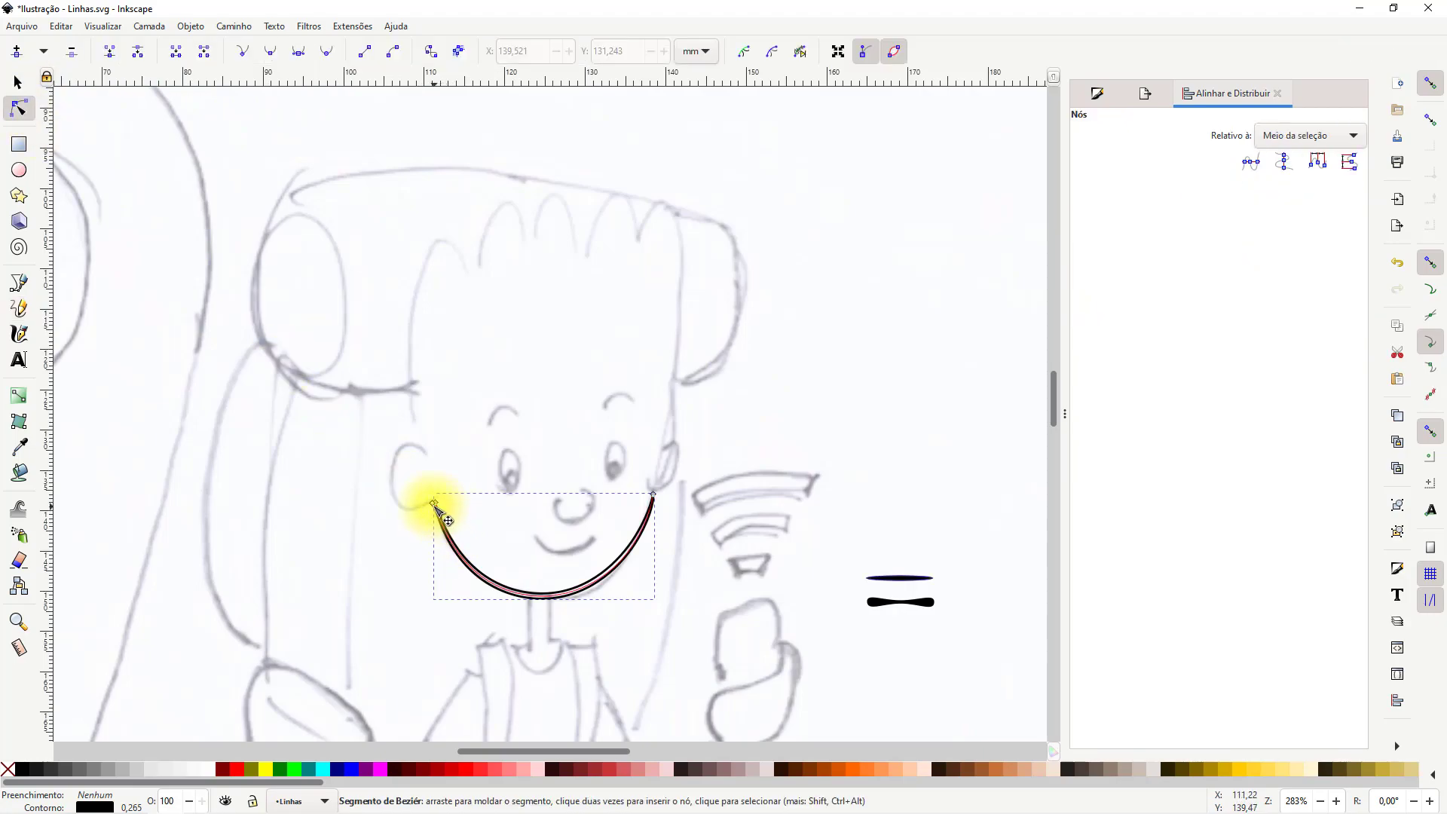
mouse_move(659, 503)
left_mouse_down()
mouse_move(663, 490)
mouse_move(647, 529)
mouse_move(657, 502)
left_mouse_up()
mouse_move(627, 622)
left_mouse_down()
mouse_move(607, 610)
mouse_move(641, 623)
left_mouse_up()
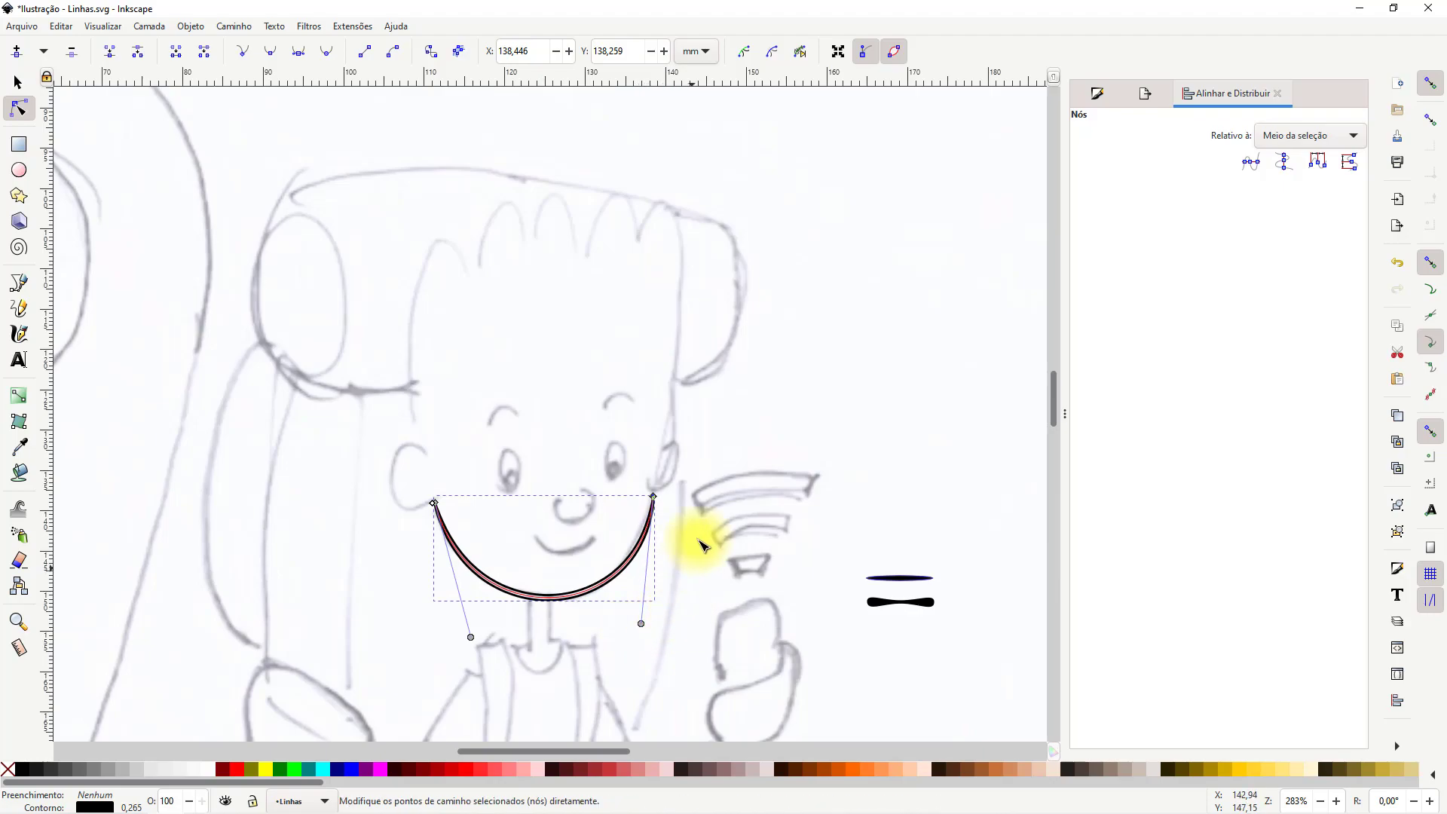
left_click(645, 549)
left_click(643, 559)
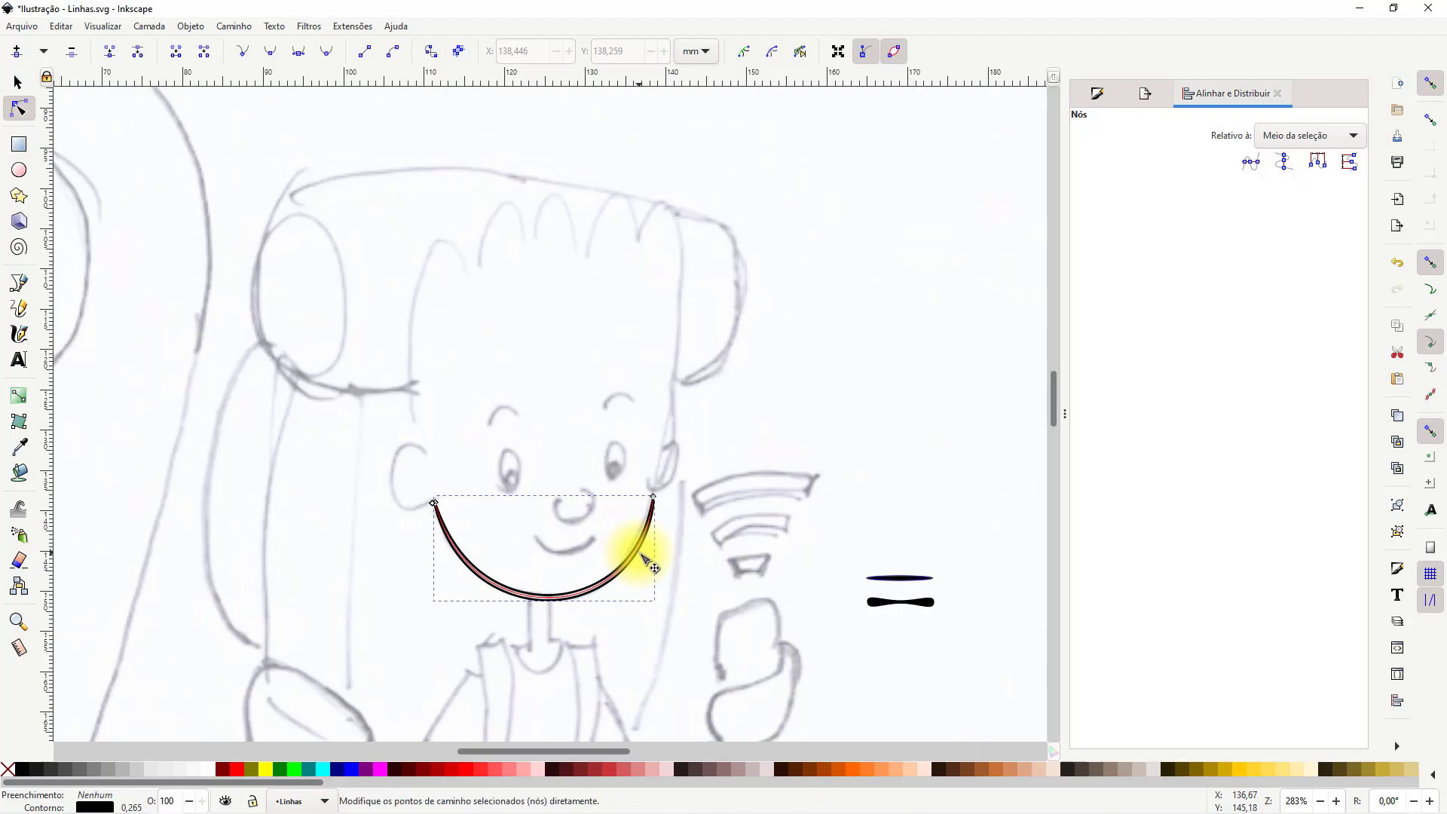
left_click(642, 558)
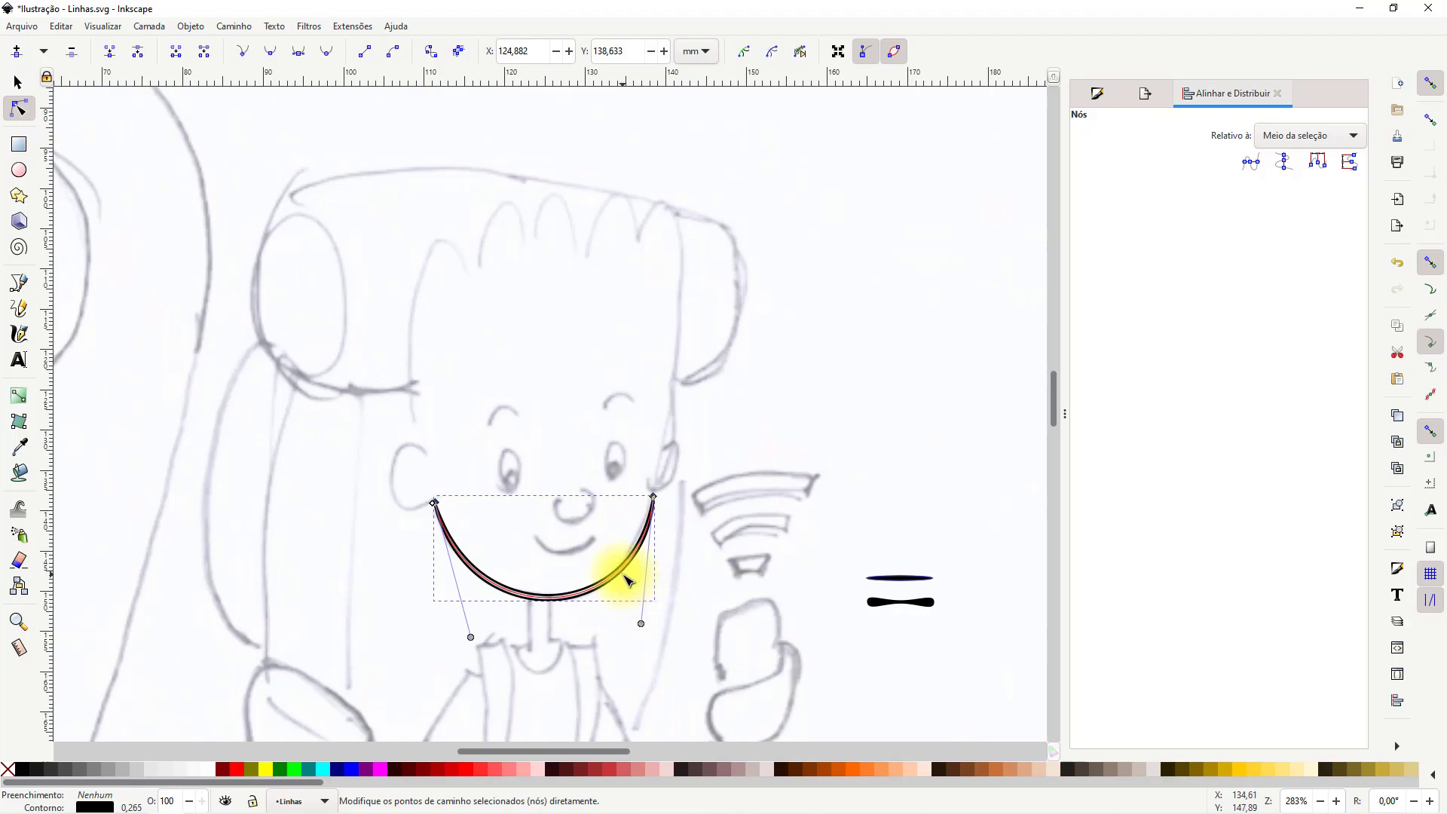
Fill the traced jawline shape with black and remove its outline colour
left_click(25, 772)
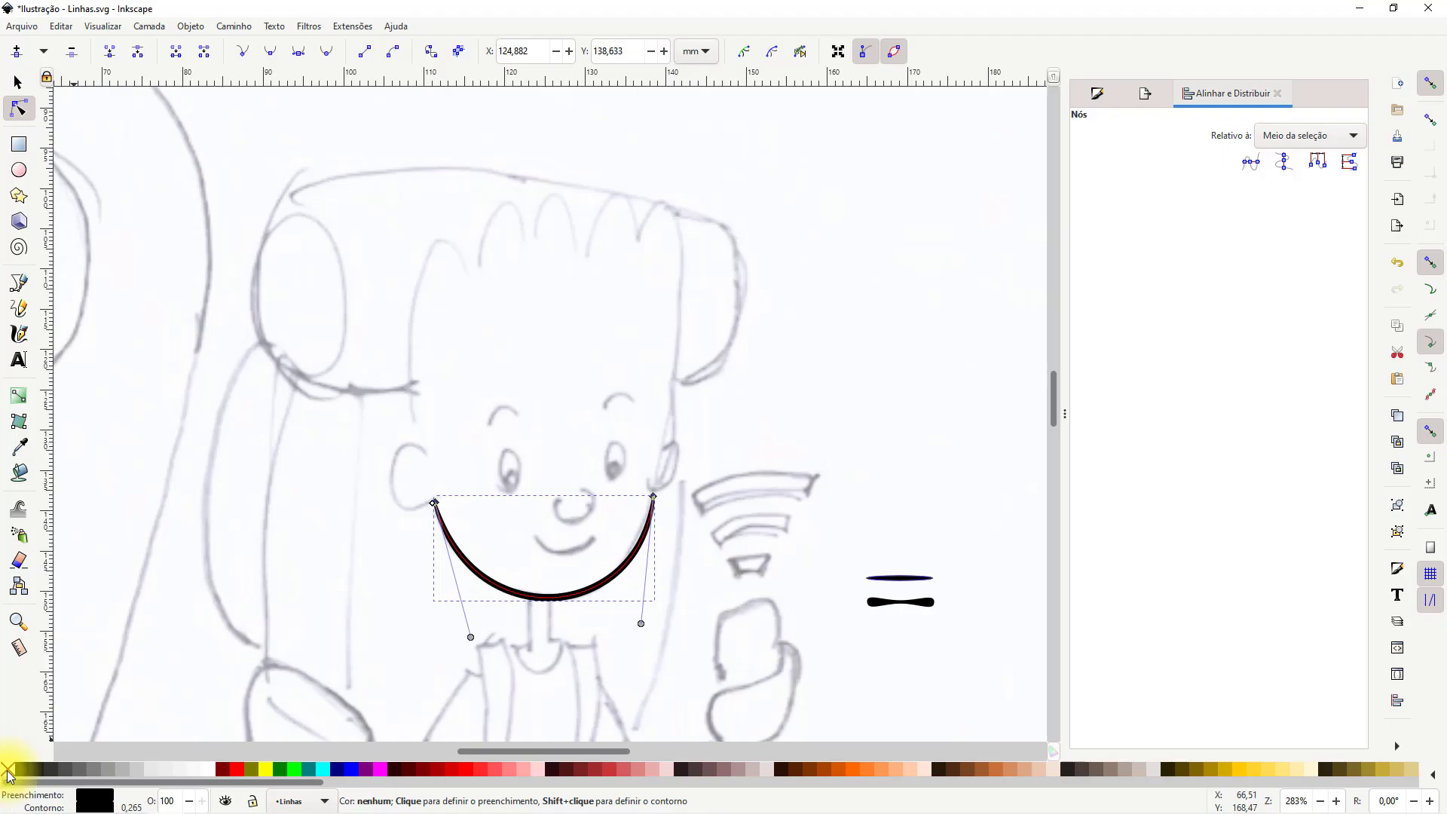
left_click(8, 773, "shift")
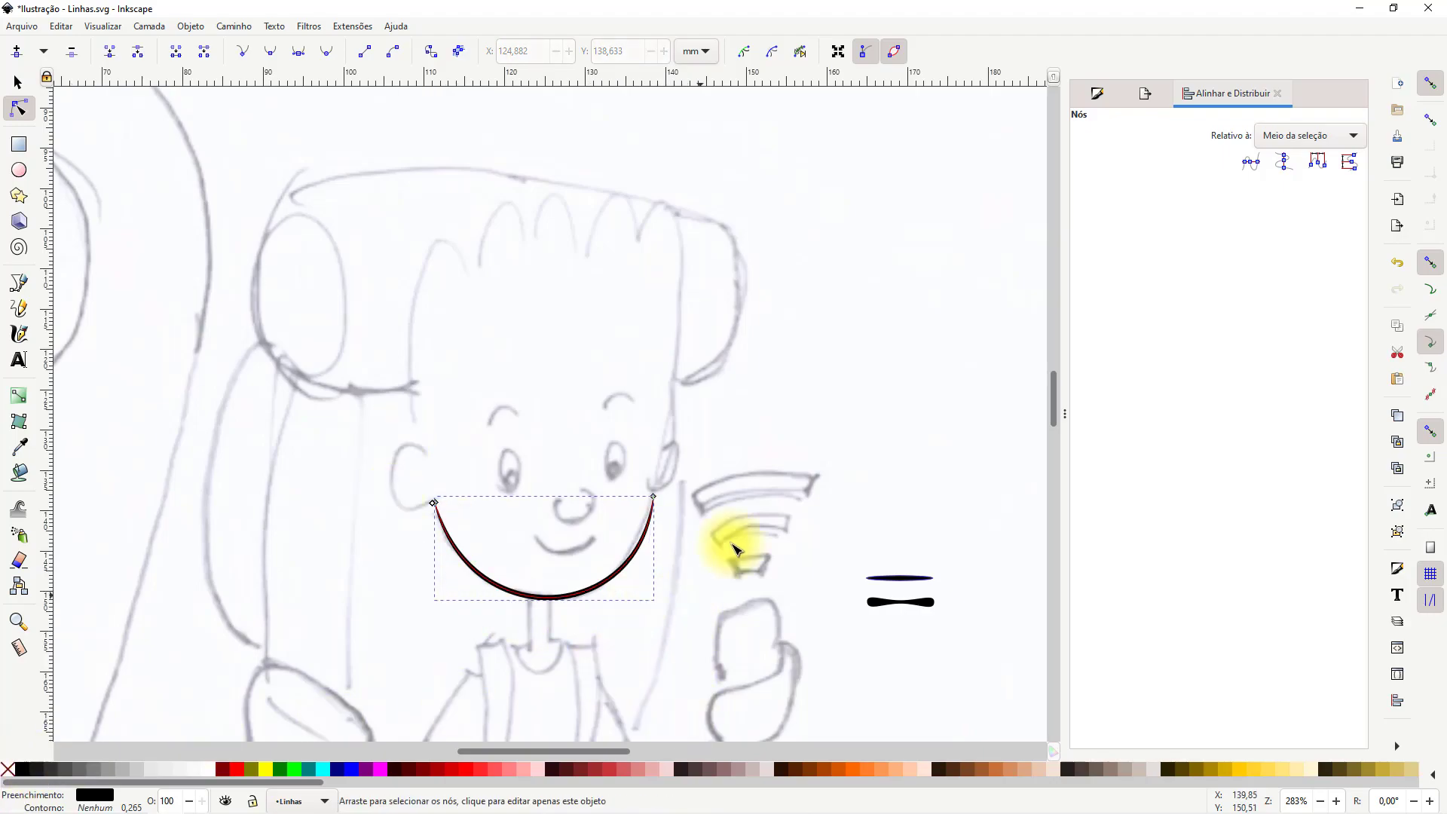
Move the jawline off the face and trace the jaw again with the Pencil shape "Curva da área de transferência"
left_click(18, 81)
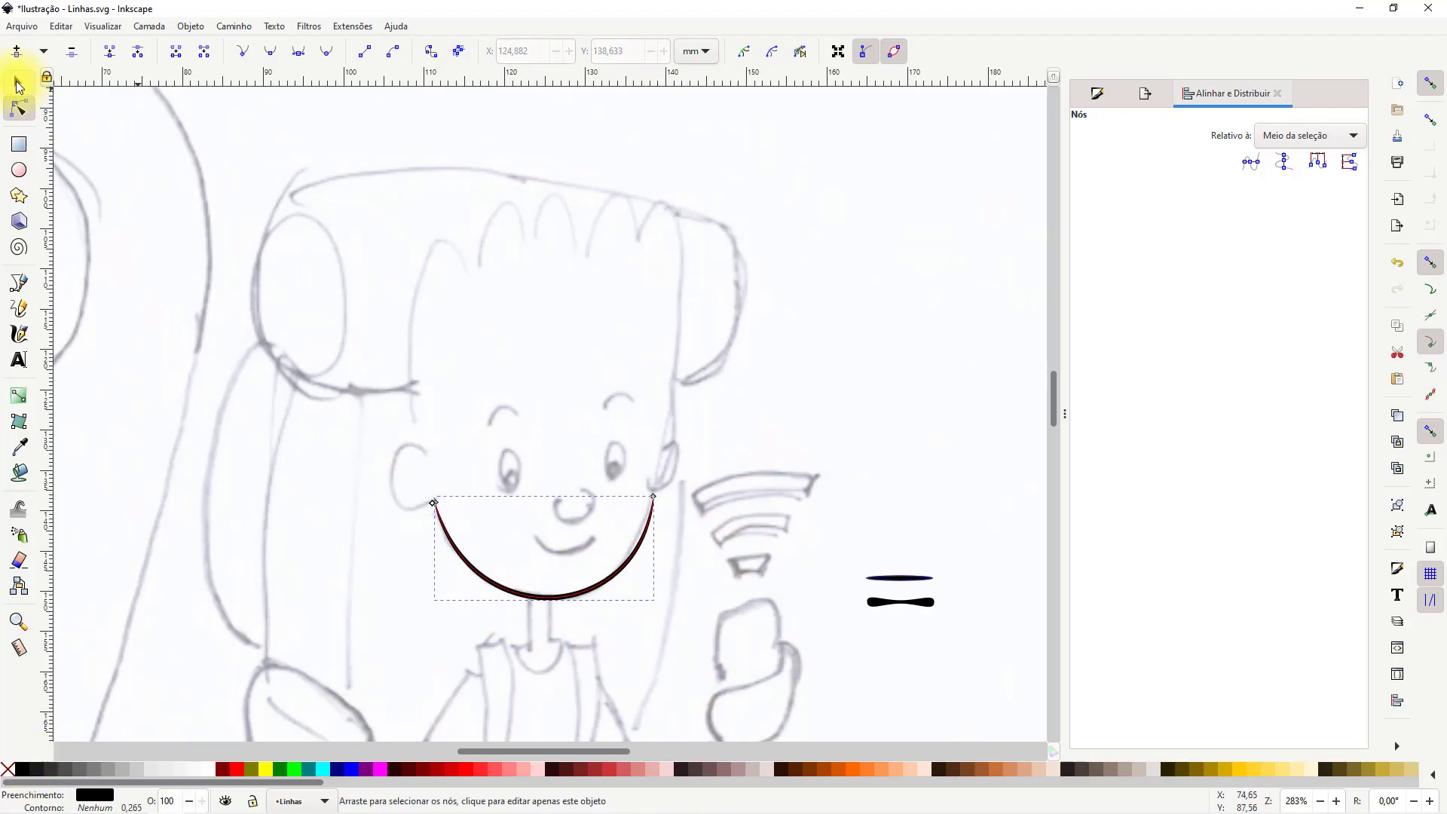
left_click_drag(497, 588, 181, 591)
left_click(18, 314)
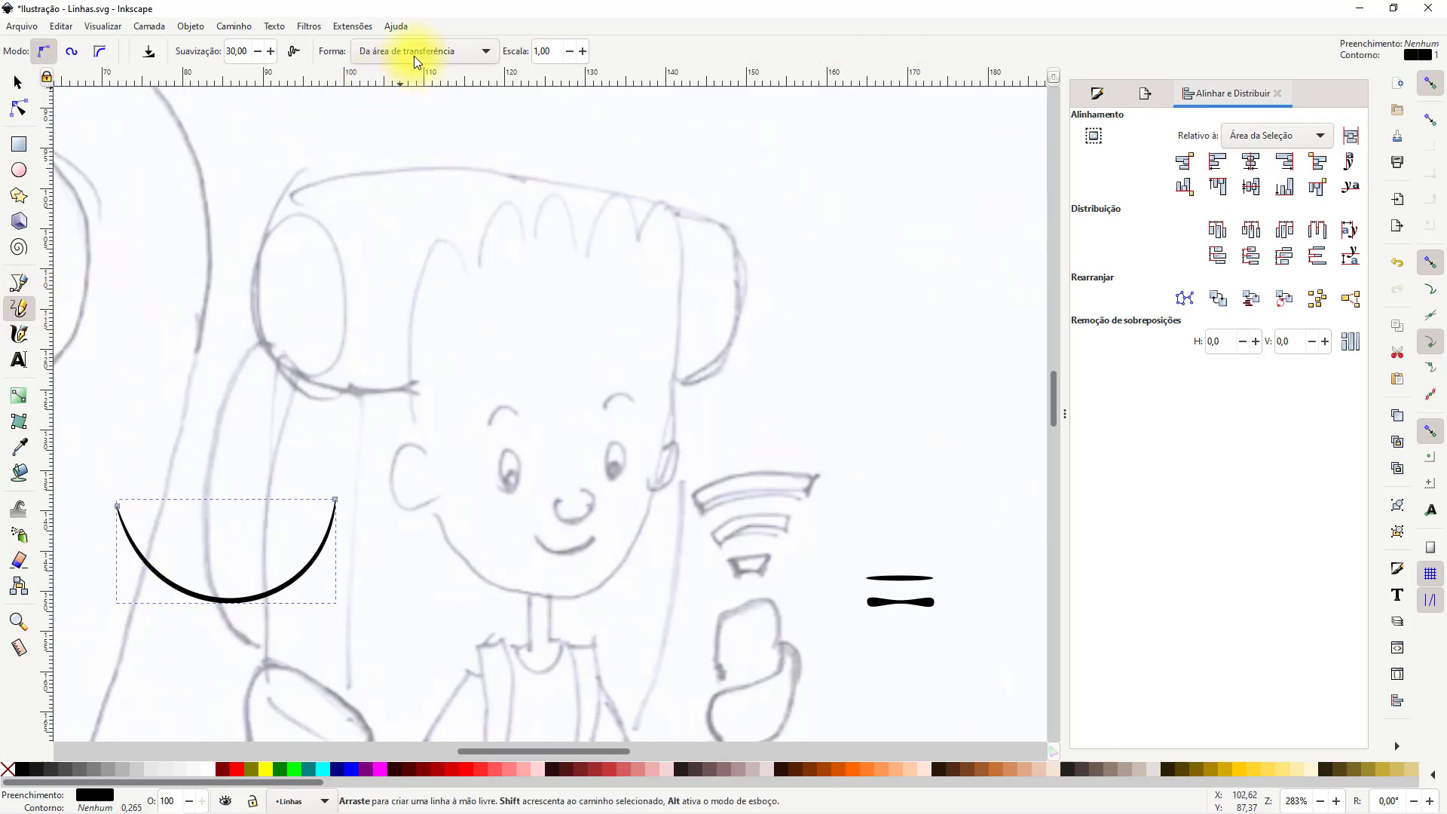
left_click(413, 57)
left_click(422, 75)
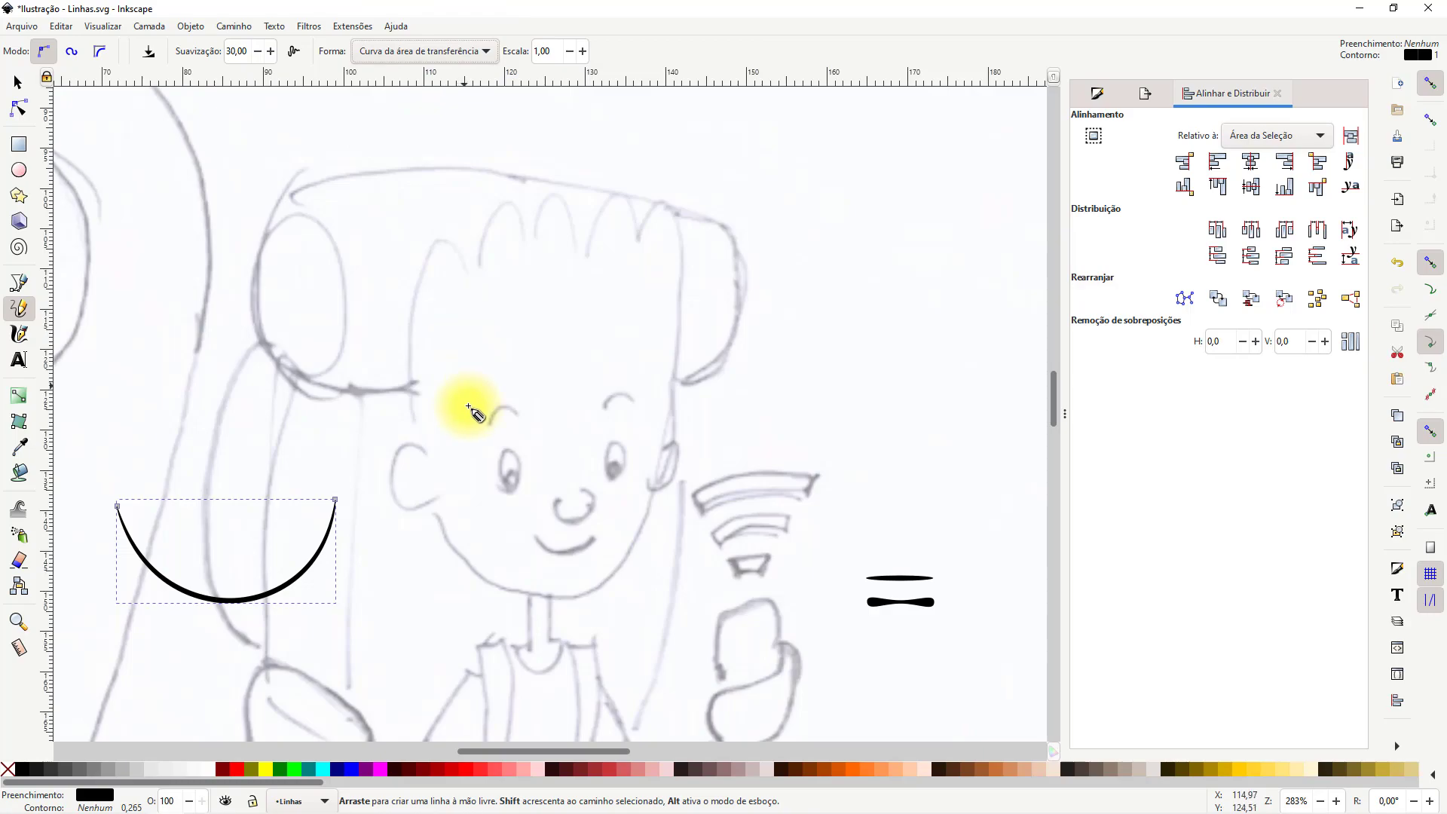
mouse_move(435, 502)
left_mouse_down()
mouse_move(467, 567)
mouse_move(529, 594)
mouse_move(577, 593)
mouse_move(619, 569)
mouse_move(652, 495)
left_mouse_up()
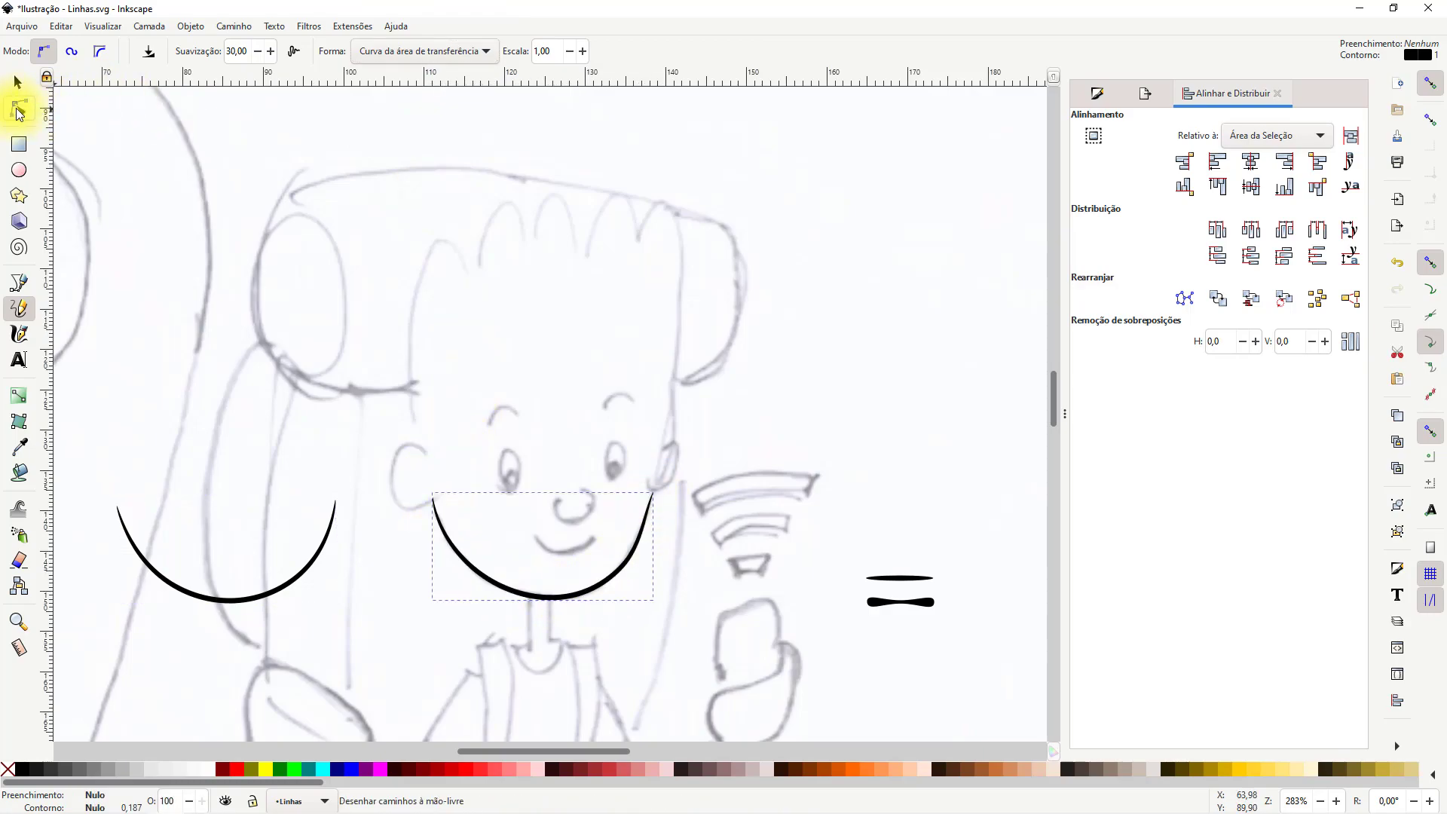
Thicken the second jawline with its width handle and try fill colours on it, finishing with black
left_click(19, 110)
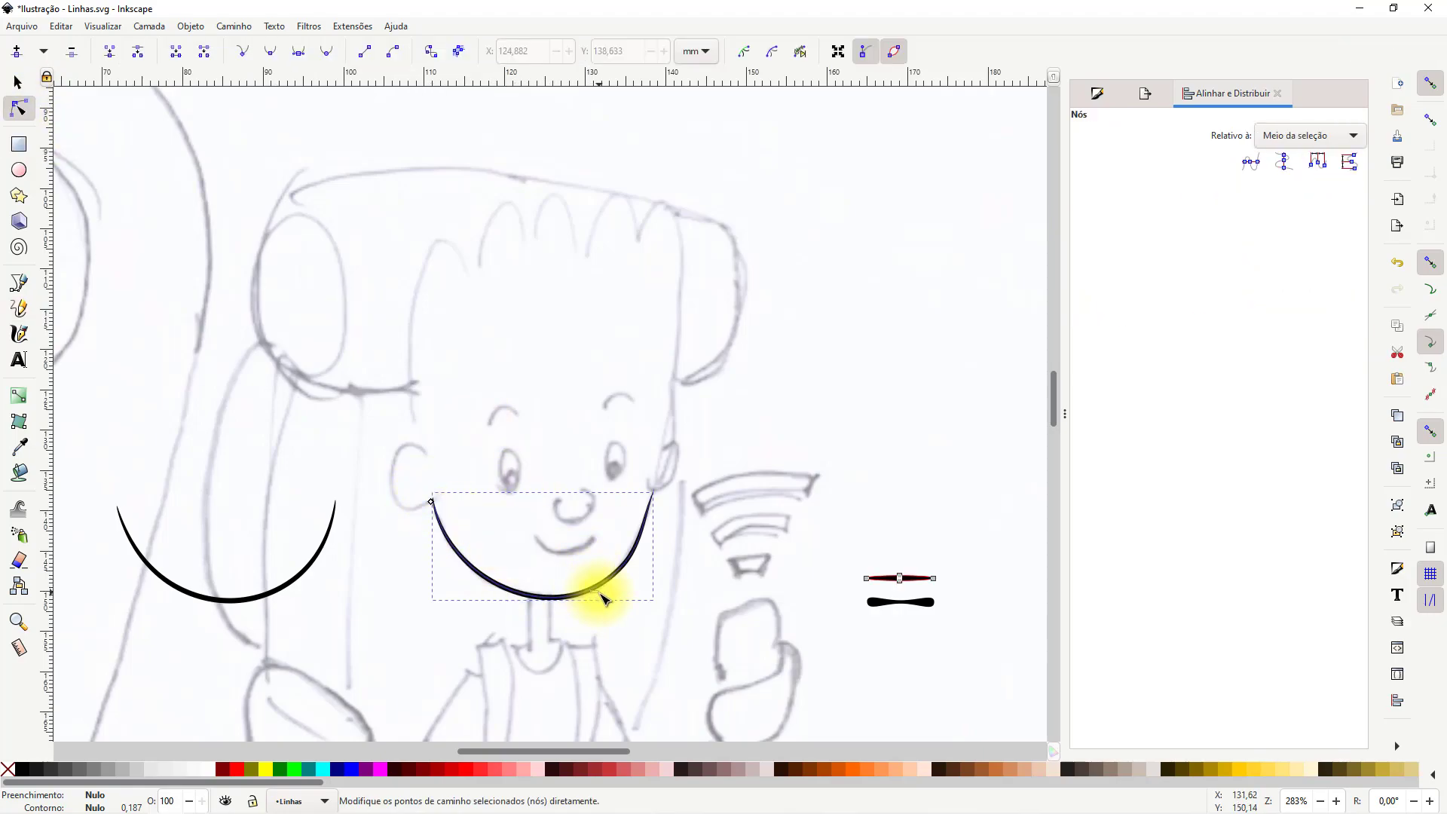
left_click_drag(430, 503, 428, 512)
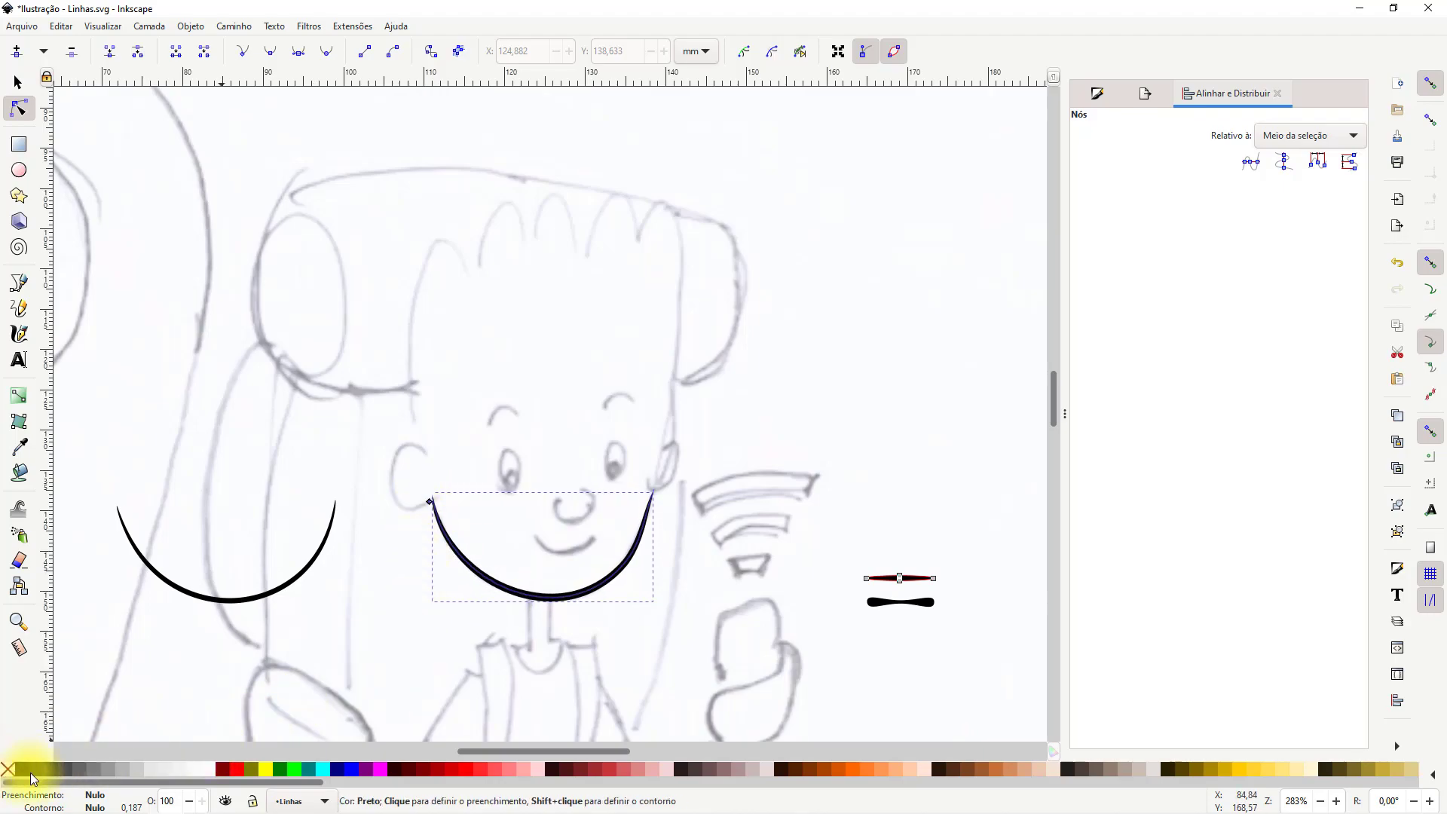
left_click(251, 770)
left_click(233, 770)
left_click(273, 772)
left_click(23, 769)
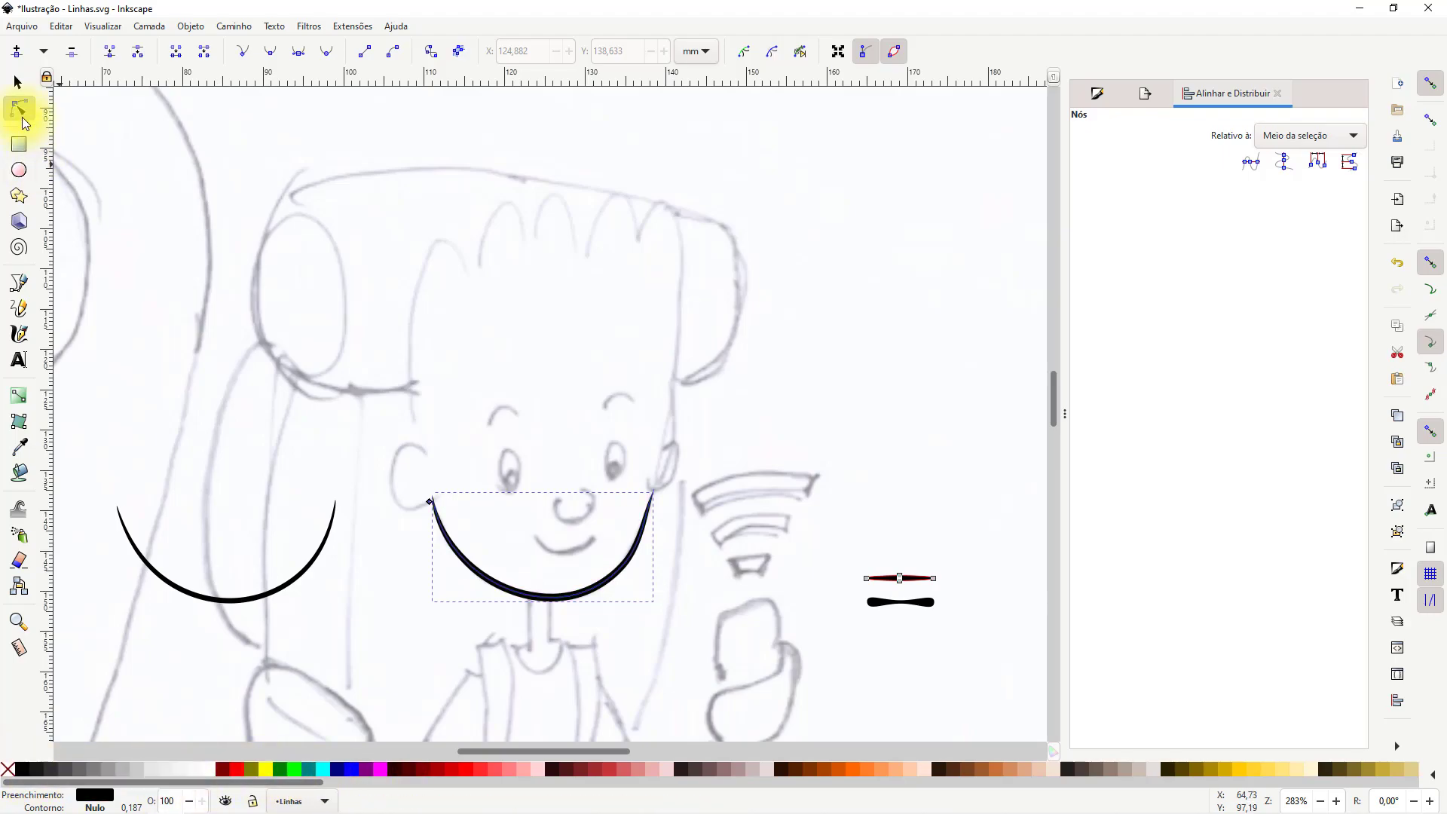
Delete the second jawline and move the first one back onto the sketched jaw
left_click(18, 84)
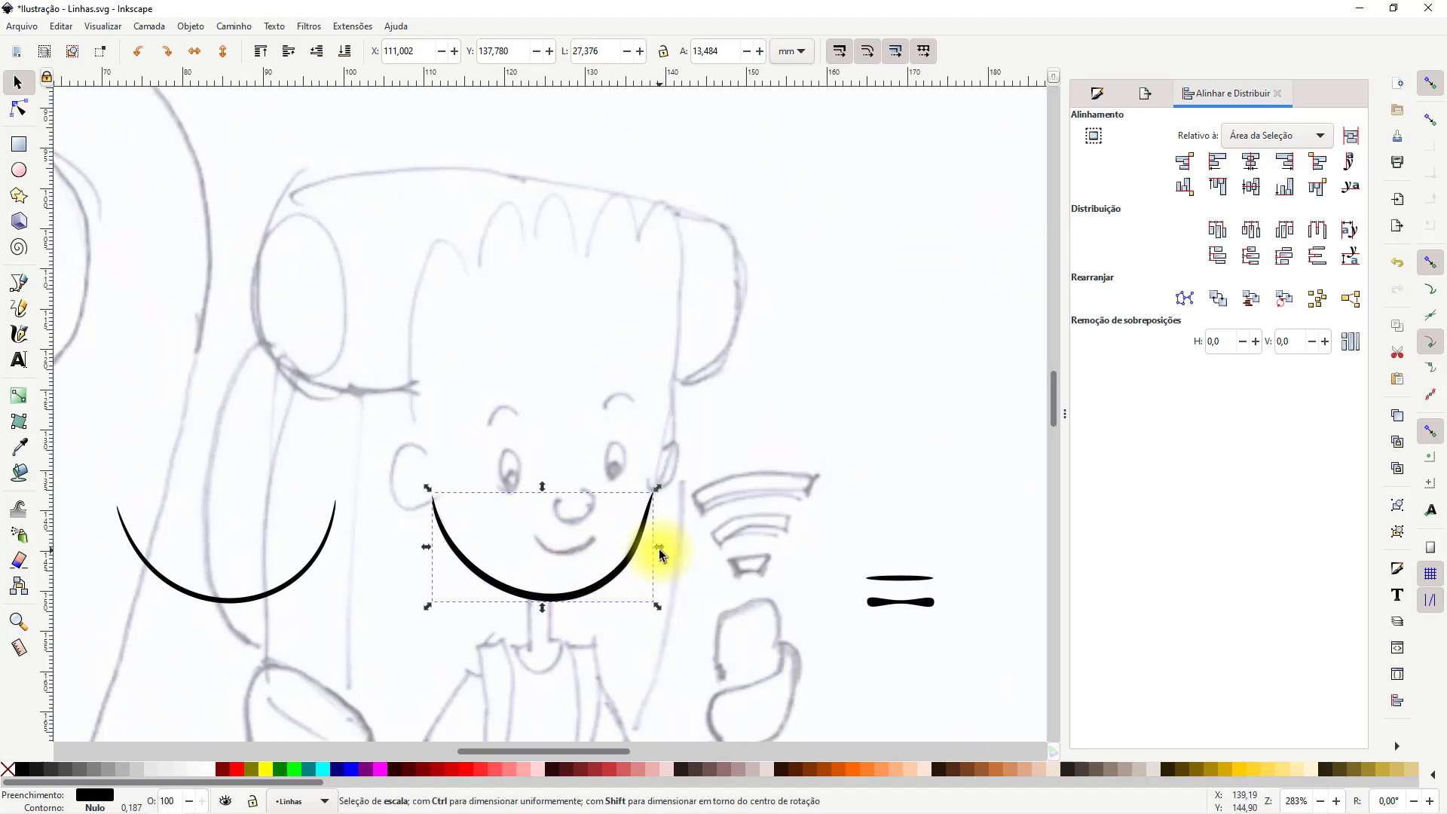
key("Delete")
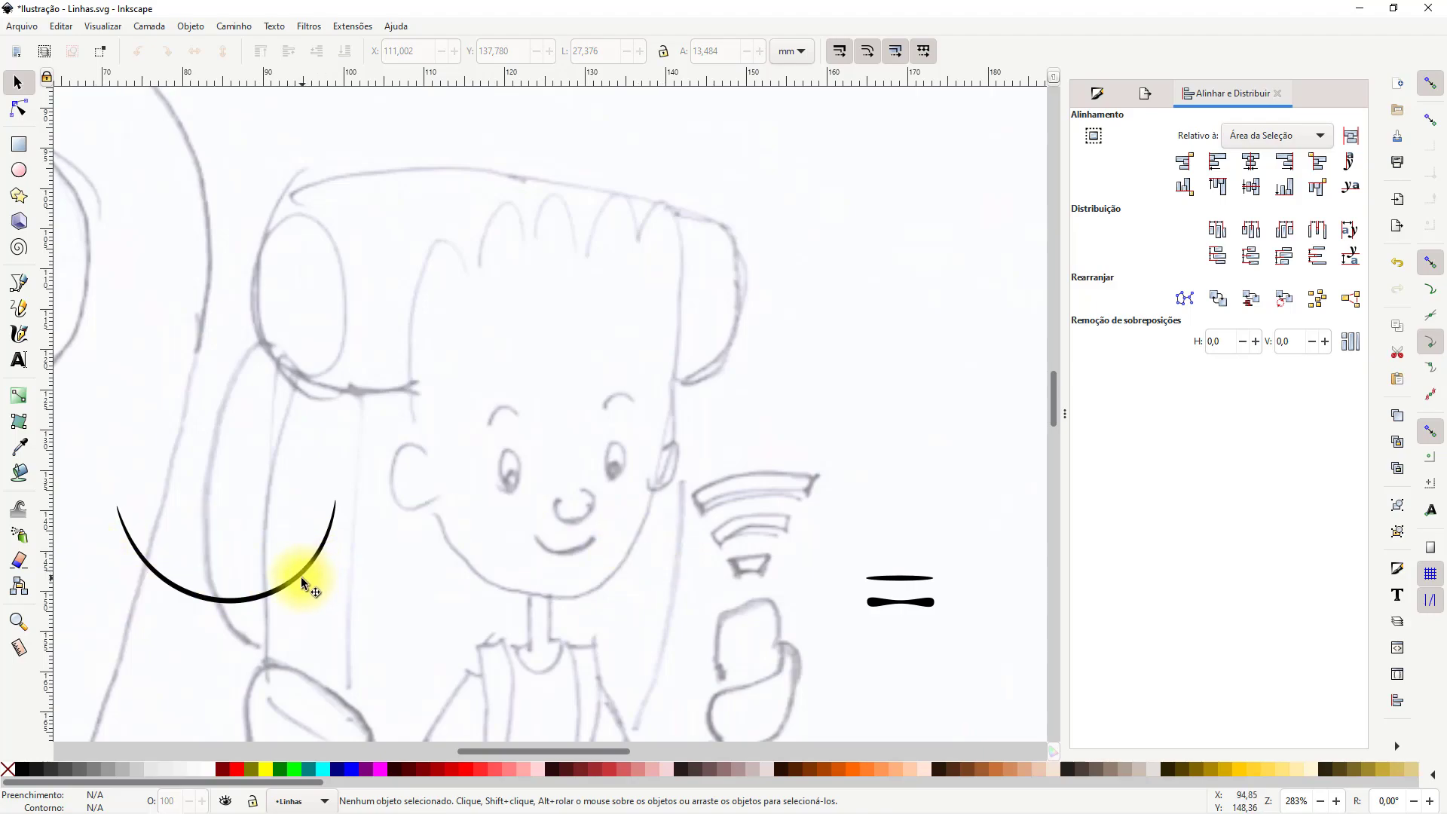
left_click_drag(295, 575, 614, 572)
key("Escape")
left_click_drag(621, 406, 562, 410)
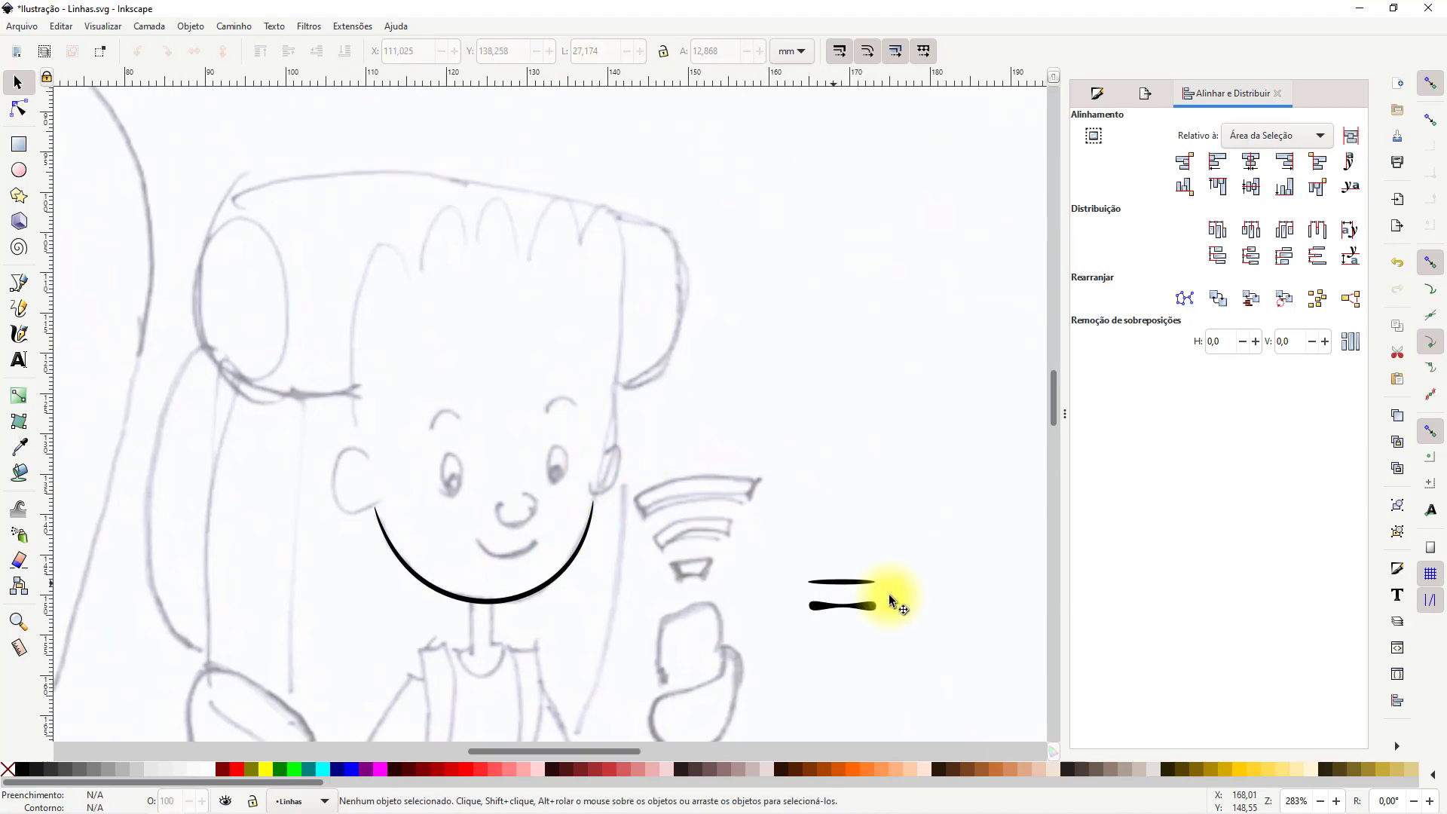
Trace the ear at the left of the face with the upper ellipse as Pencil shape "Da área de transferência", scale 1,00
left_click(842, 584)
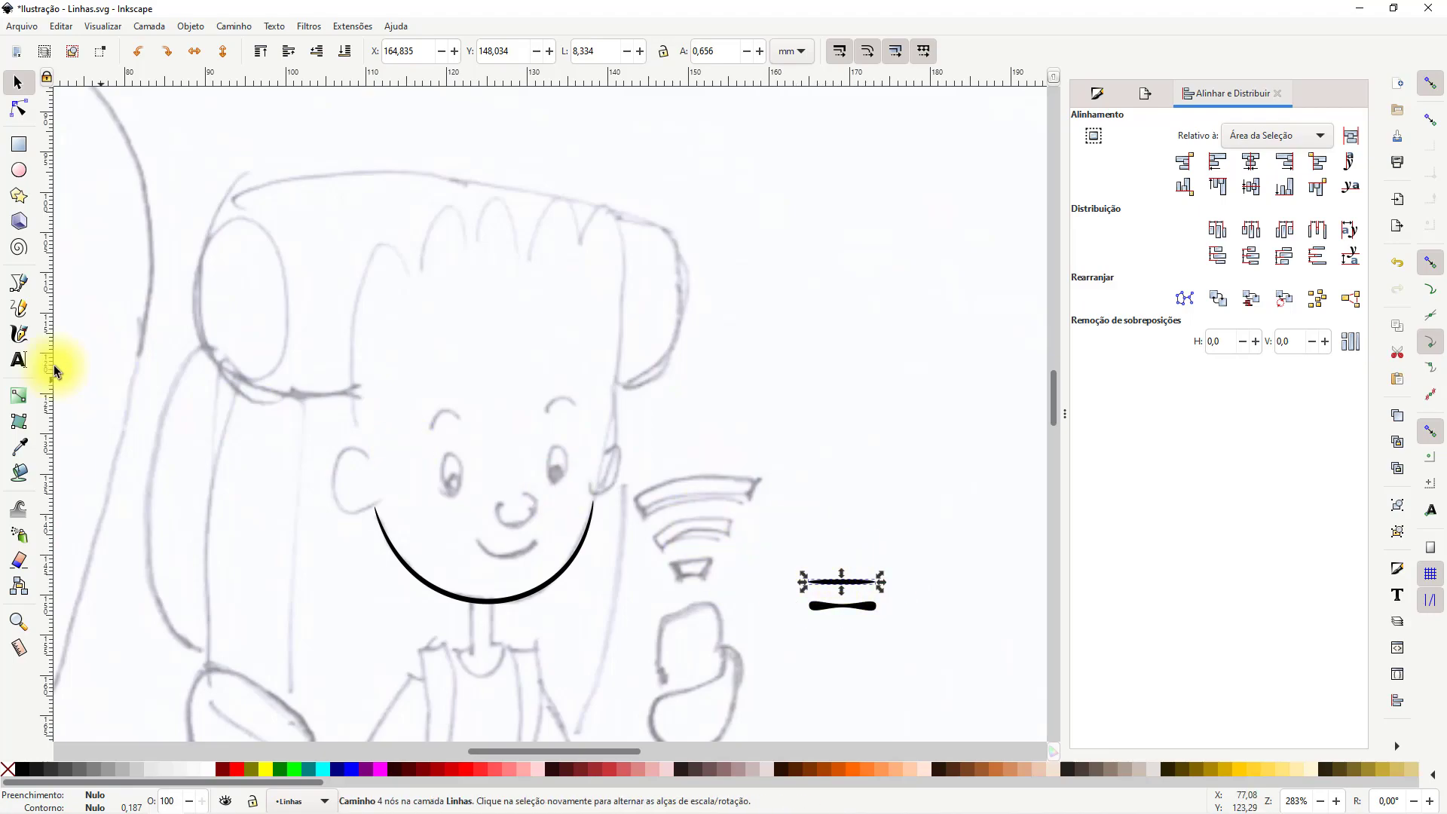
left_click(19, 309)
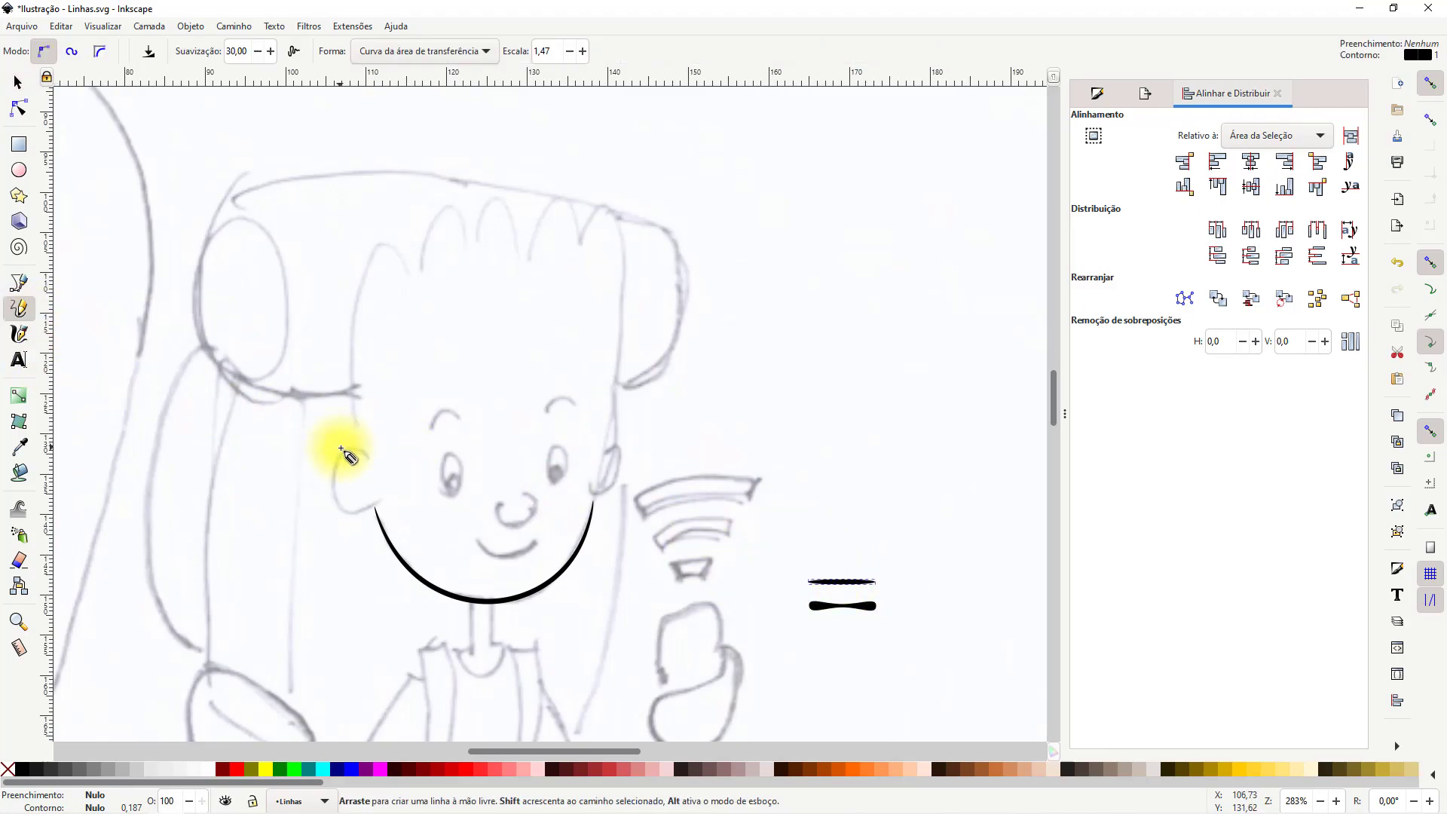
scroll(352, 465, "up", 4)
mouse_move(423, 586)
left_mouse_down()
mouse_move(294, 584)
mouse_move(365, 387)
mouse_move(388, 403)
left_mouse_up()
key("ctrl+z")
scroll(461, 50, "up", 1)
mouse_move(433, 572)
left_mouse_down()
mouse_move(403, 612)
mouse_move(258, 507)
mouse_move(372, 381)
mouse_move(452, 353)
left_mouse_up()
scroll(681, 475, "down", 4)
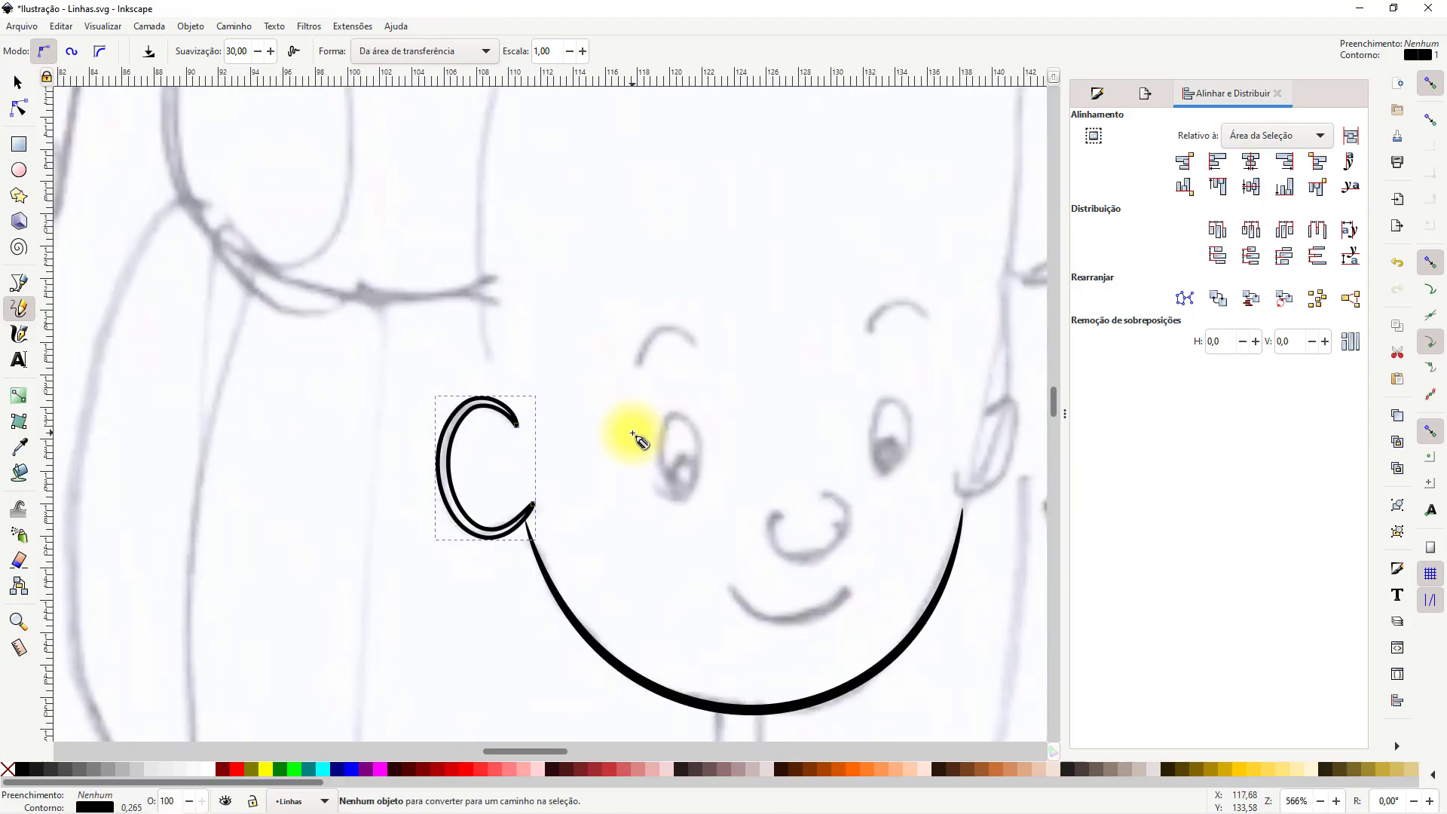
Trace the hair outline with the Pencil from the top of the left ear up and across the sketched tufts
scroll(571, 377, "up", 2)
left_click_drag(570, 398, 363, 599)
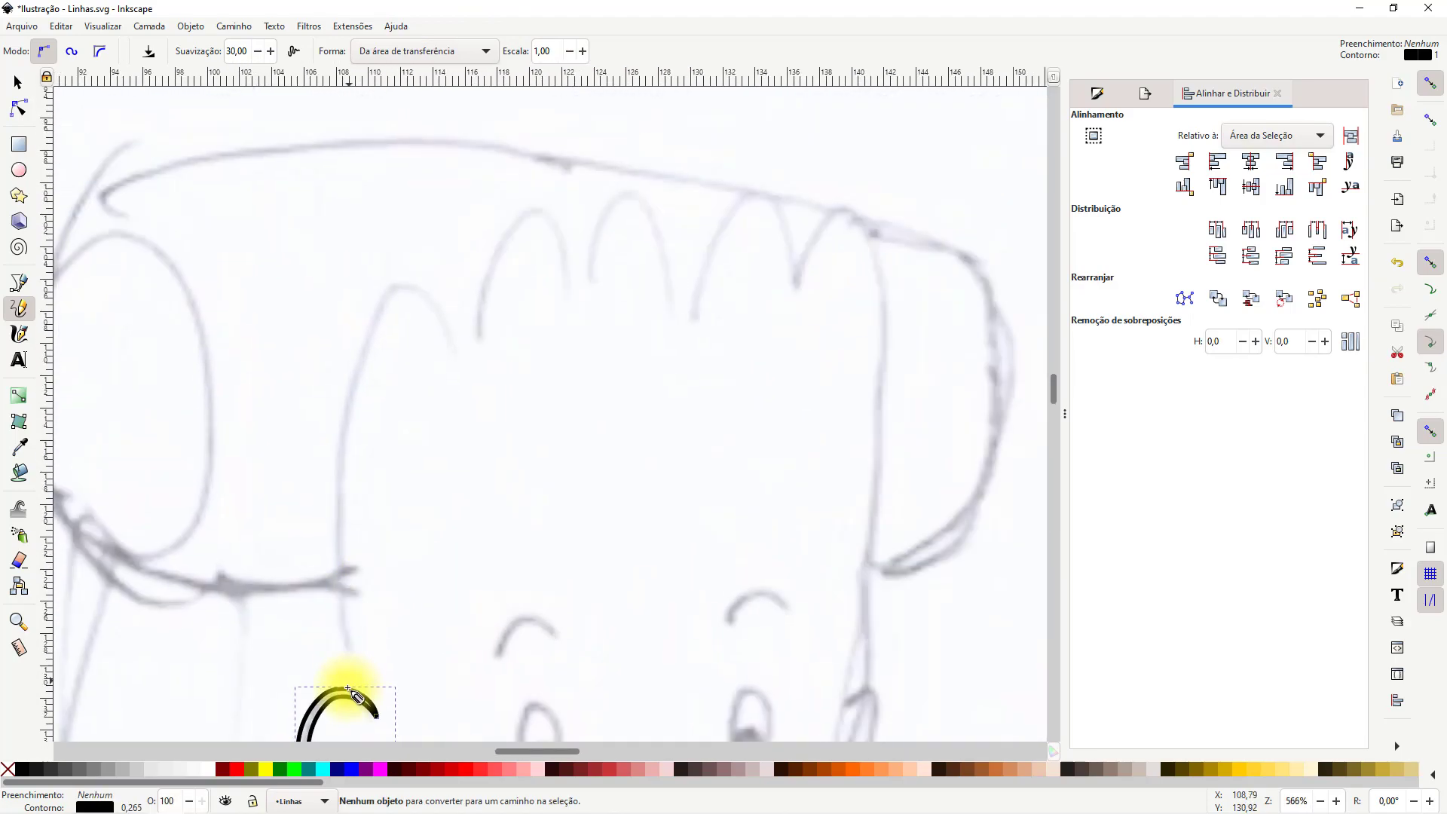
mouse_move(357, 691)
left_mouse_down()
mouse_move(328, 565)
mouse_move(338, 418)
mouse_move(371, 296)
mouse_move(421, 308)
mouse_move(466, 376)
mouse_move(471, 275)
mouse_move(502, 195)
mouse_move(526, 193)
mouse_move(553, 231)
mouse_move(560, 292)
mouse_move(579, 214)
mouse_move(601, 188)
mouse_move(629, 191)
mouse_move(663, 260)
mouse_move(671, 330)
mouse_move(686, 248)
mouse_move(736, 200)
mouse_move(769, 218)
mouse_move(789, 293)
mouse_move(827, 194)
mouse_move(875, 220)
mouse_move(876, 371)
left_mouse_up()
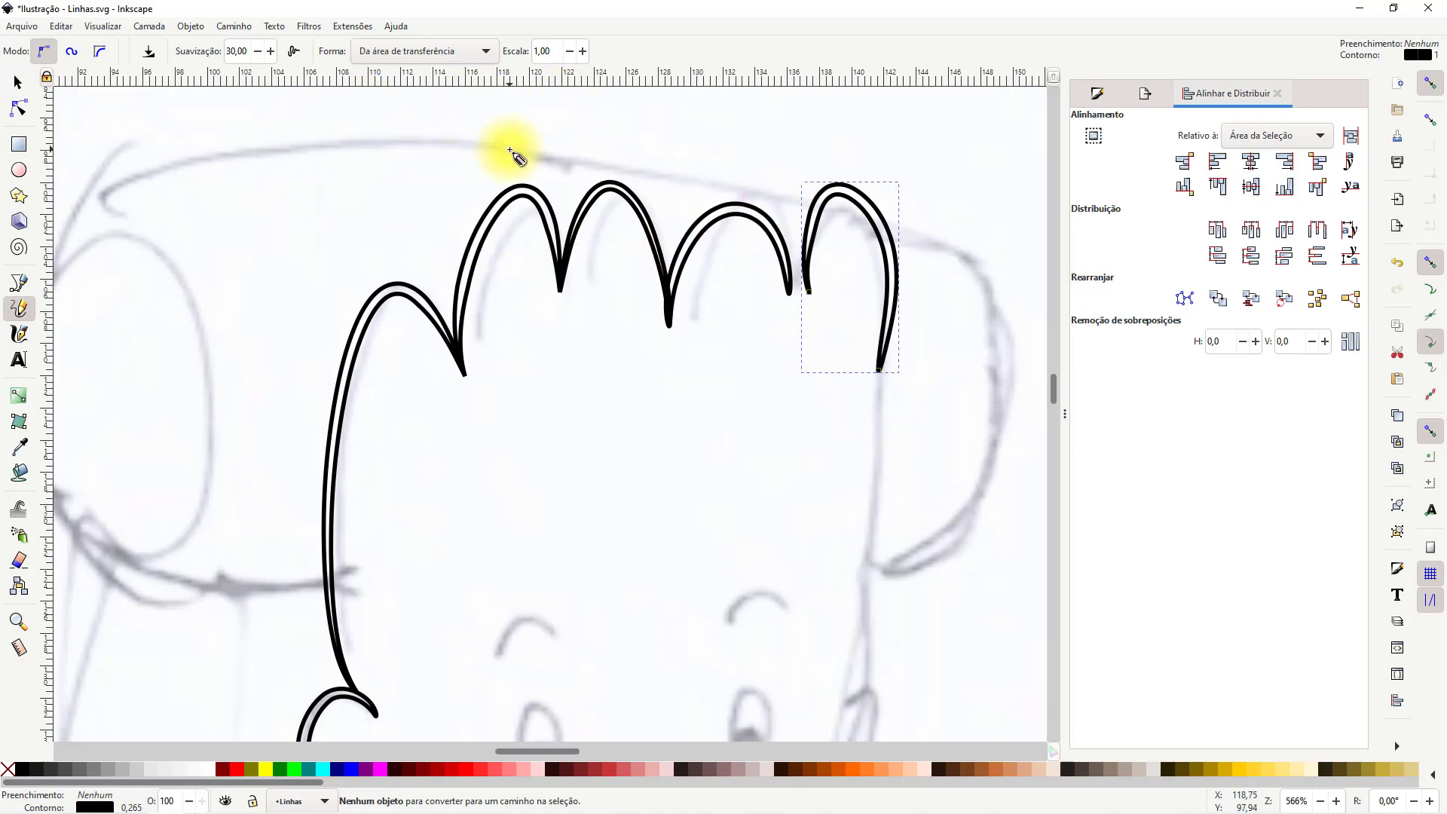
Undo the tufts drawn after the first lock of hair
key("ctrl+z")
key("ctrl+z")
key("ctrl+z")
key("ctrl+z")
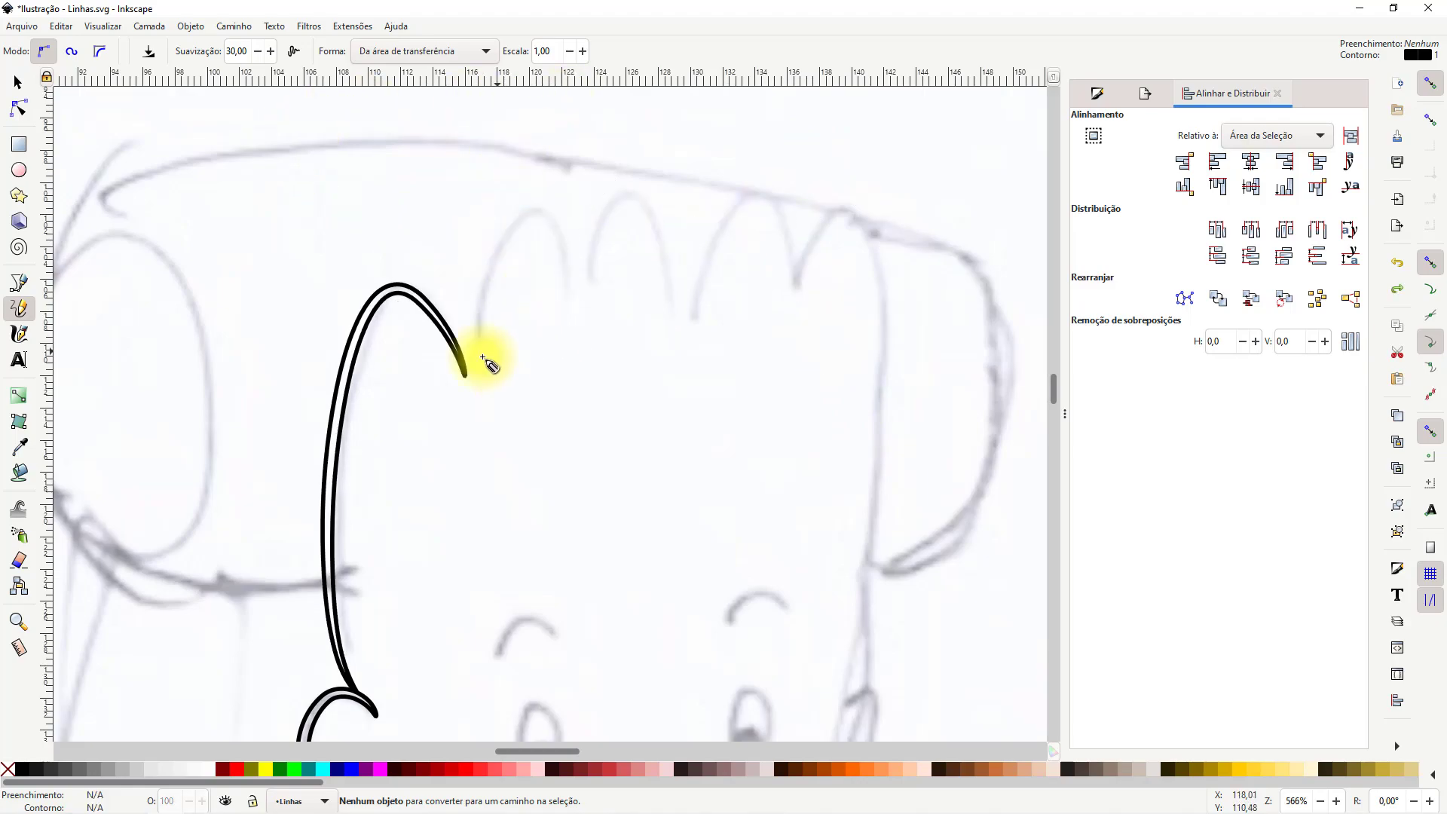
Continue the hair with the Pencil from the tip of the first lock across the tufts and down the right side
key("s")
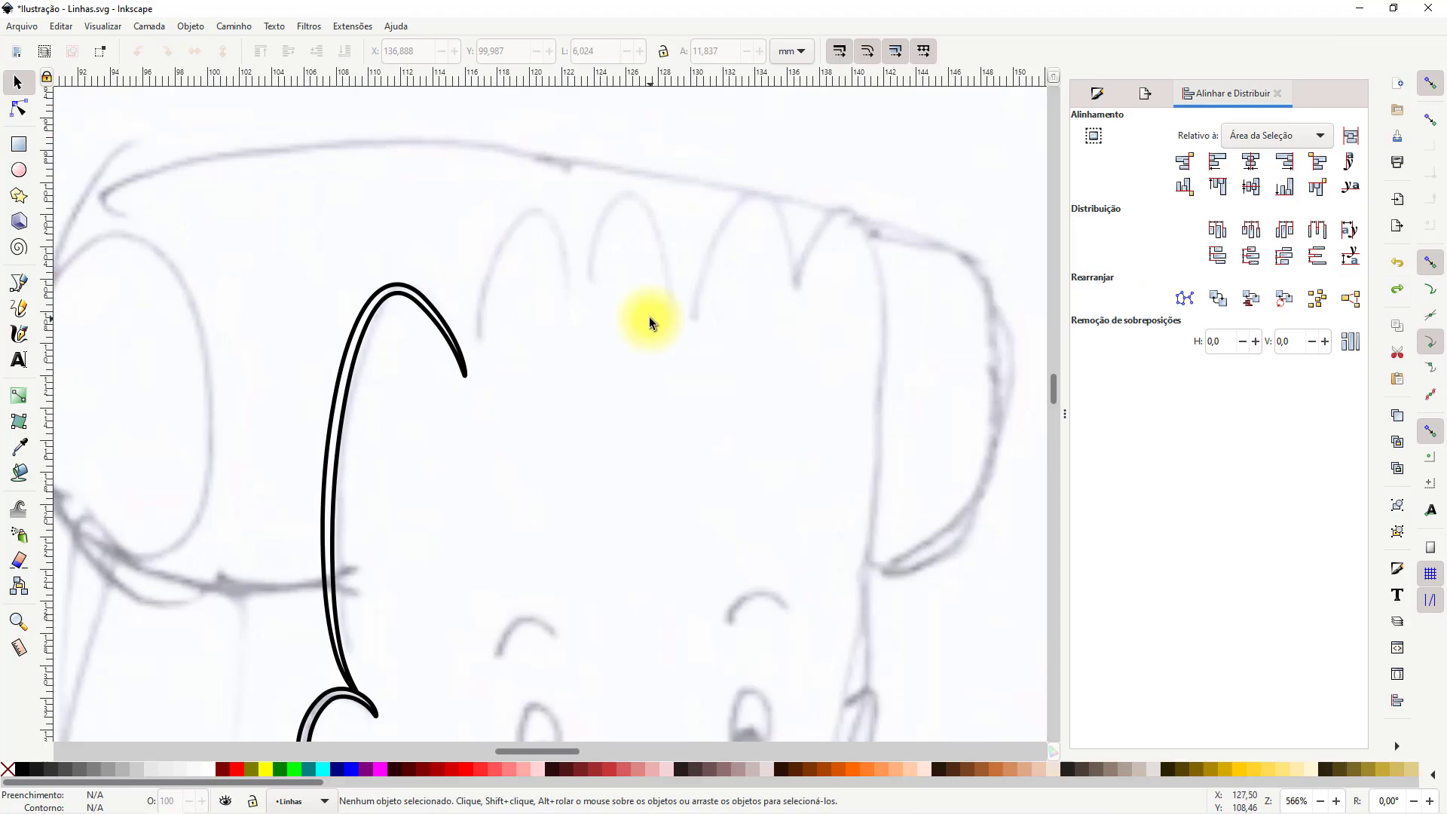
left_click(436, 320)
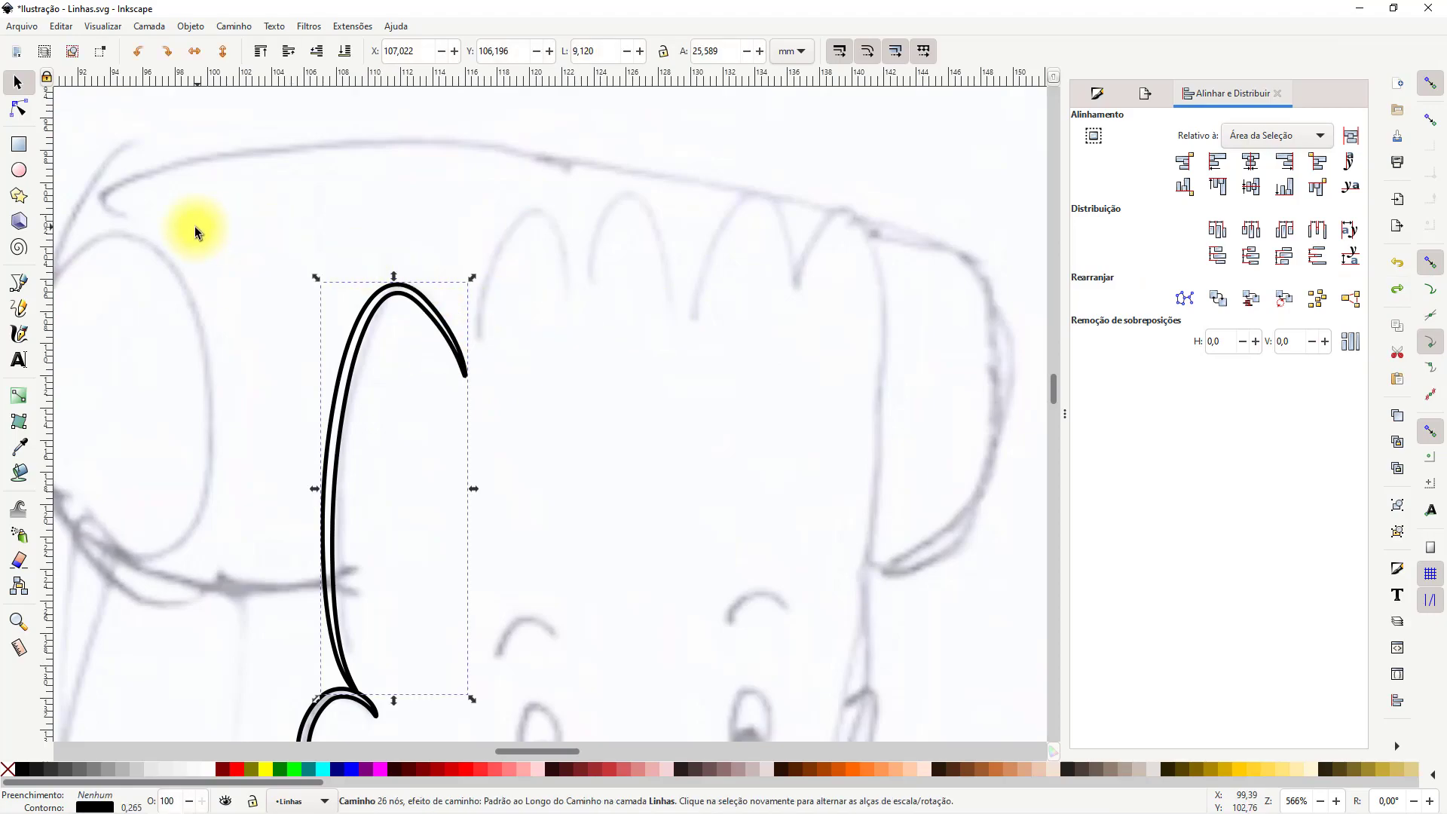
left_click(22, 312)
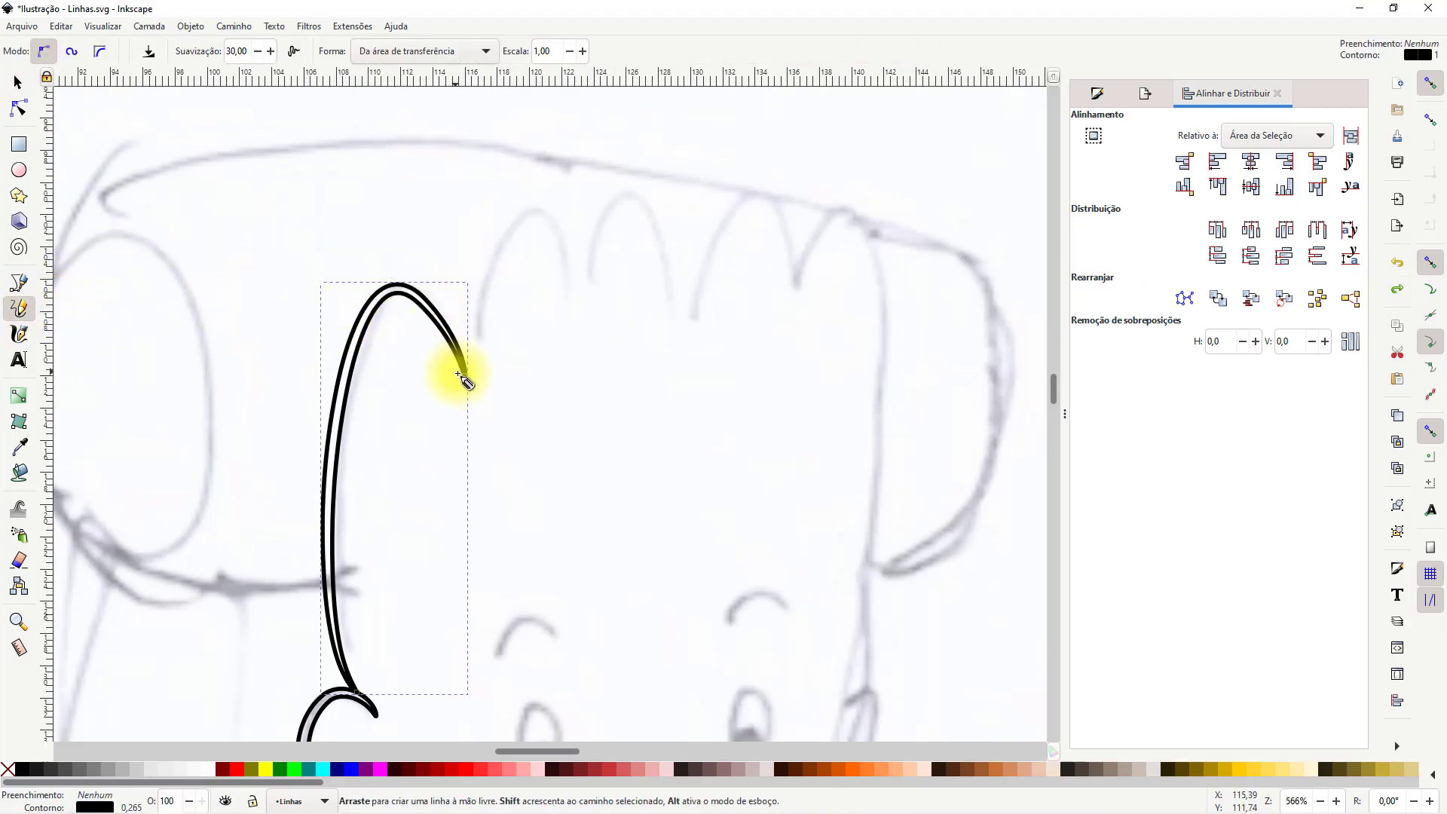
mouse_move(465, 376)
left_mouse_down()
mouse_move(474, 296)
mouse_move(519, 213)
mouse_move(571, 296)
mouse_move(789, 317)
mouse_move(887, 401)
mouse_move(863, 692)
left_mouse_up()
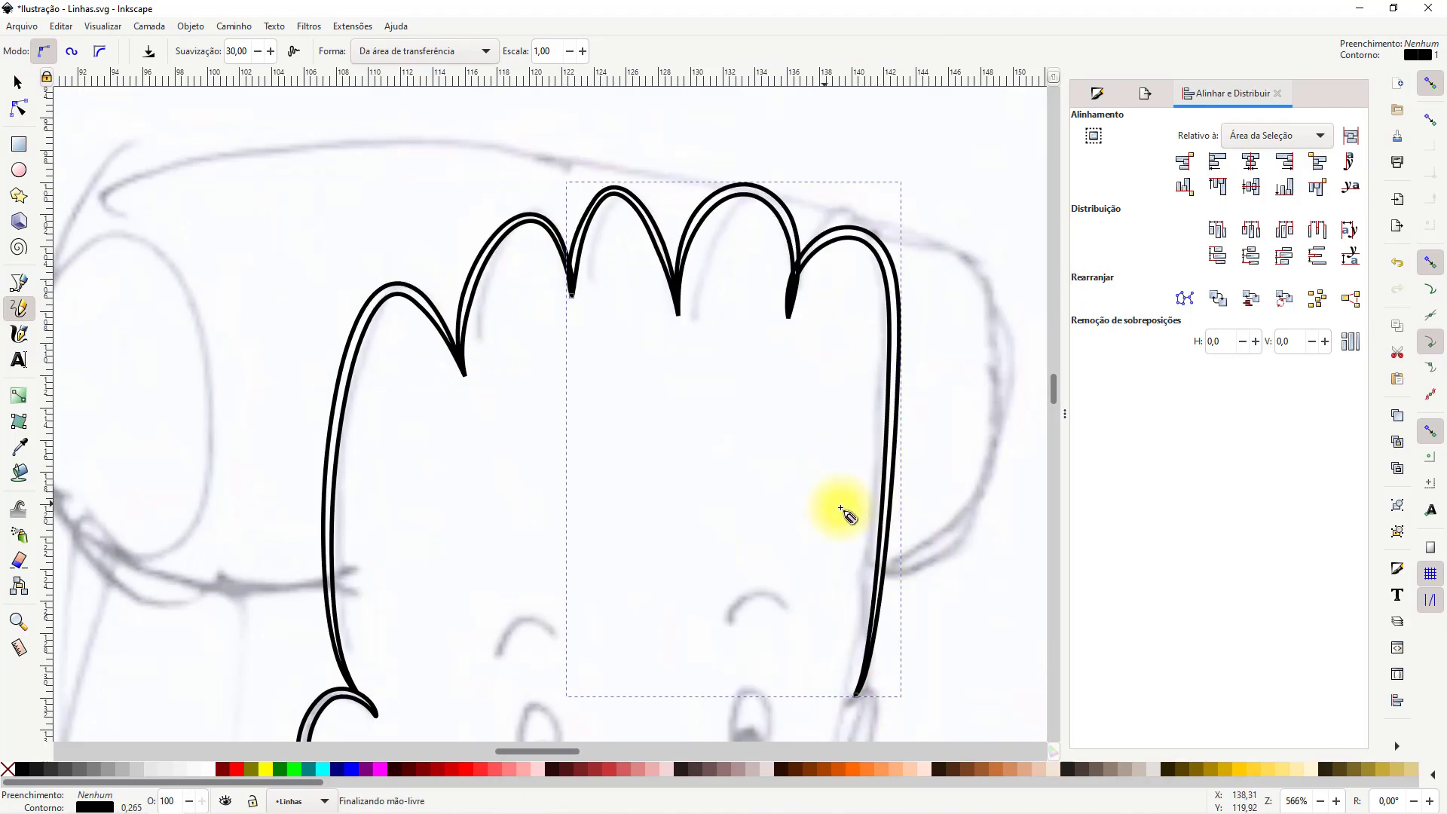
left_click_drag(872, 507, 748, 434)
Undo the hair strokes that follow the second lock
key("ctrl+z")
key("ctrl+z")
key("ctrl+z")
Continue the selected hair outline over the remaining tufts and down to the right end of the jaw, and trace the right ear
left_click(19, 83)
left_click_drag(220, 175, 315, 286)
left_click(447, 324)
left_click(18, 309)
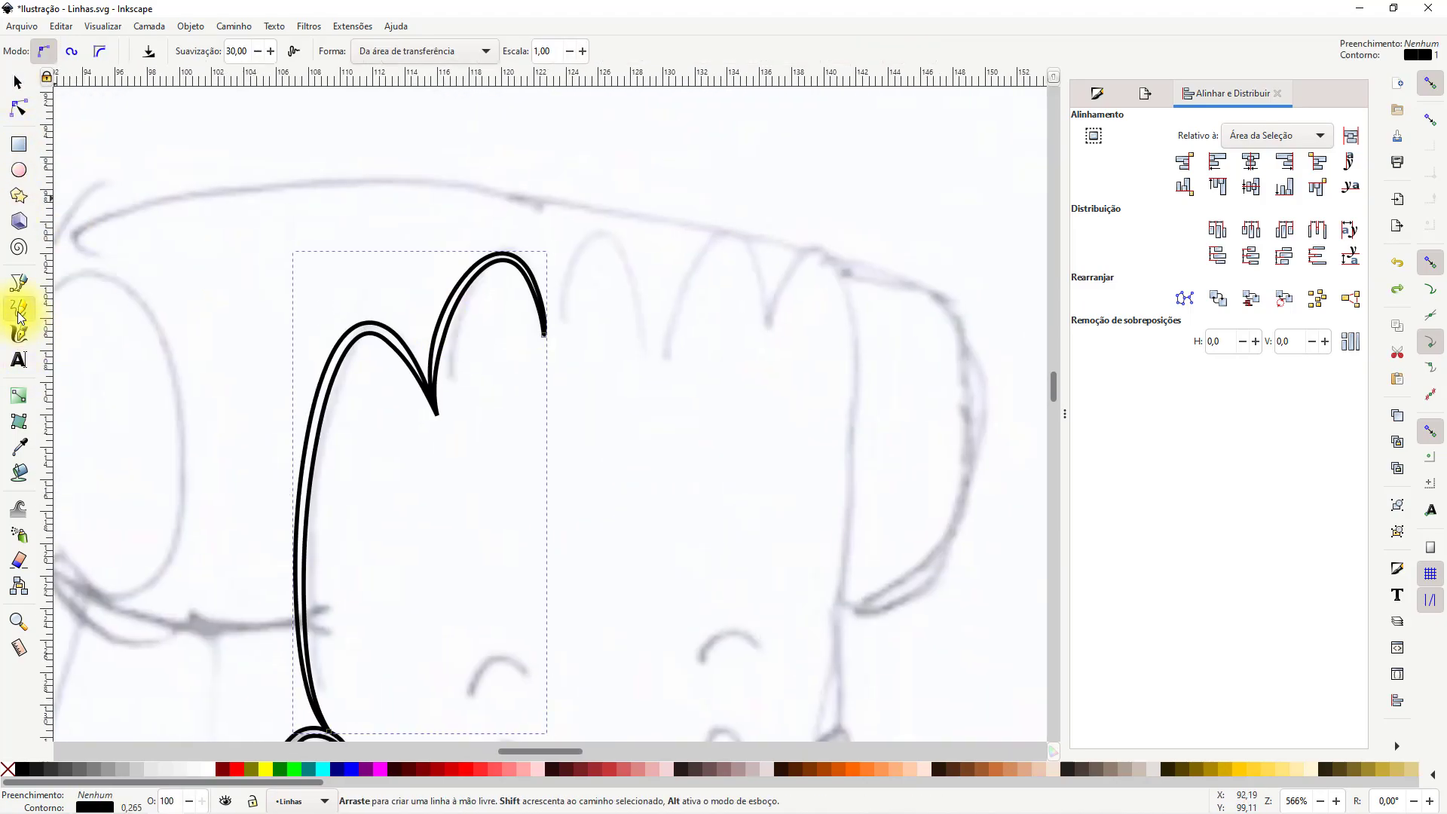
mouse_move(546, 335)
left_mouse_down()
mouse_move(632, 321)
mouse_move(638, 358)
left_mouse_up()
mouse_move(638, 358)
left_mouse_down()
mouse_move(697, 222)
mouse_move(854, 409)
mouse_move(821, 684)
mouse_move(724, 523)
mouse_move(707, 551)
mouse_move(707, 635)
left_mouse_up()
key("ctrl+z")
left_click_drag(757, 599, 723, 607)
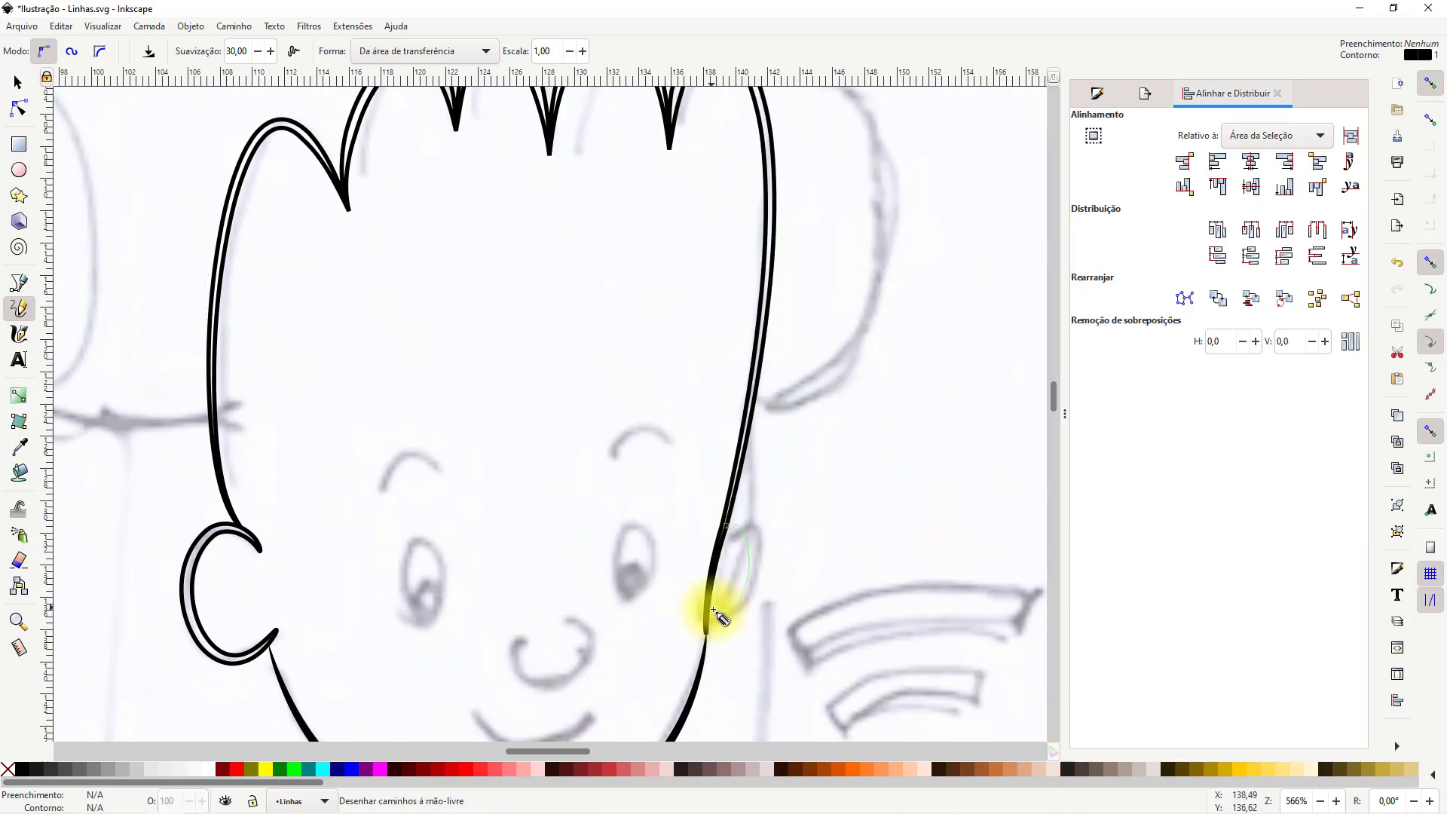
Reshape the right side of the hair outline above the ear by editing its nodes
scroll(640, 394, "down", 2)
key("n")
left_click_drag(688, 345, 662, 324)
left_click(782, 355)
scroll(757, 370, "down", 3)
scroll(757, 369, "left", 2)
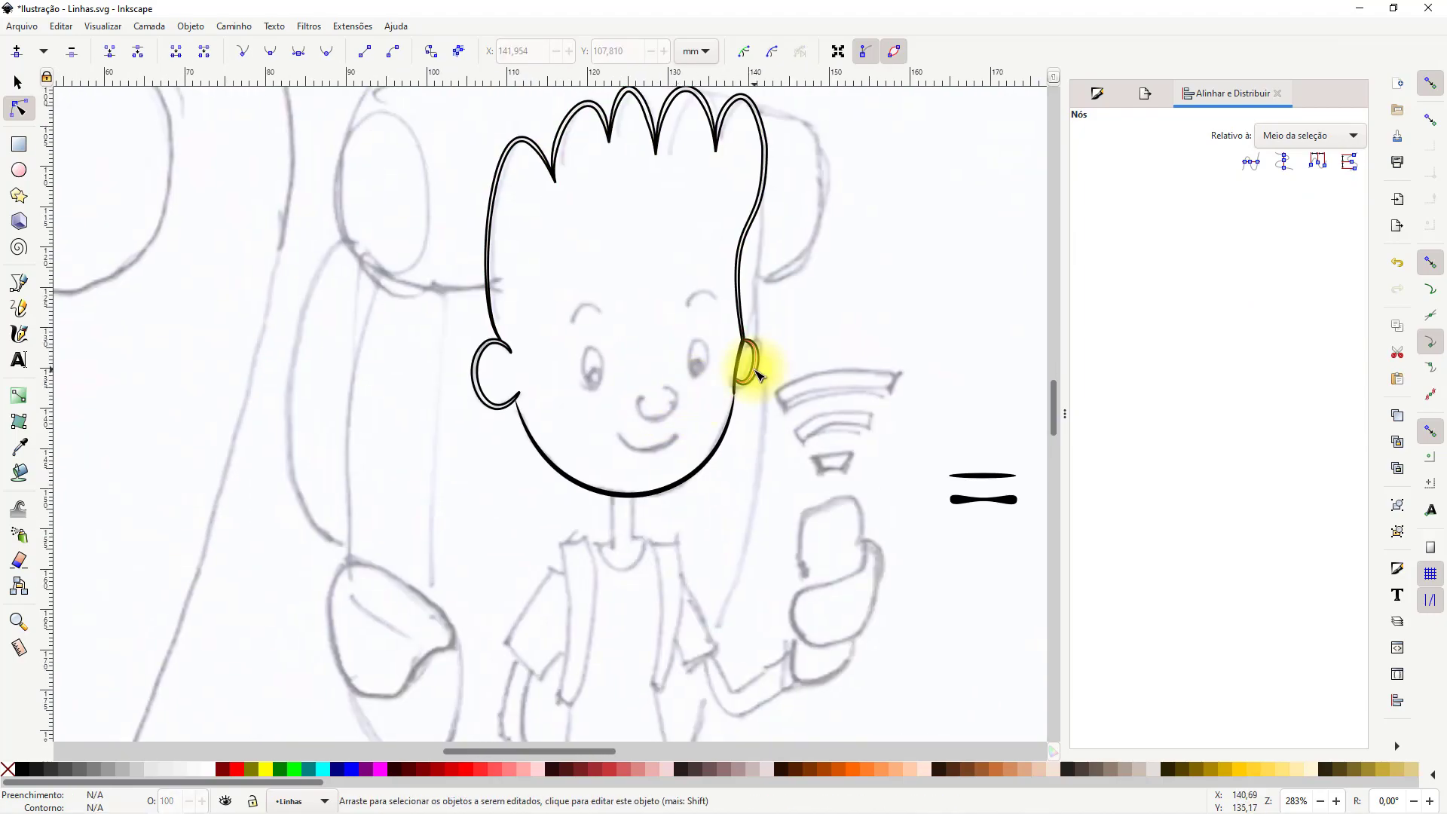
Try an auto-smooth node where the hair outline meets the right ear and undo it
scroll(746, 345, "up", 3)
left_click(741, 333)
left_click(741, 333)
left_click(324, 54)
key("ctrl+z")
left_click(740, 334)
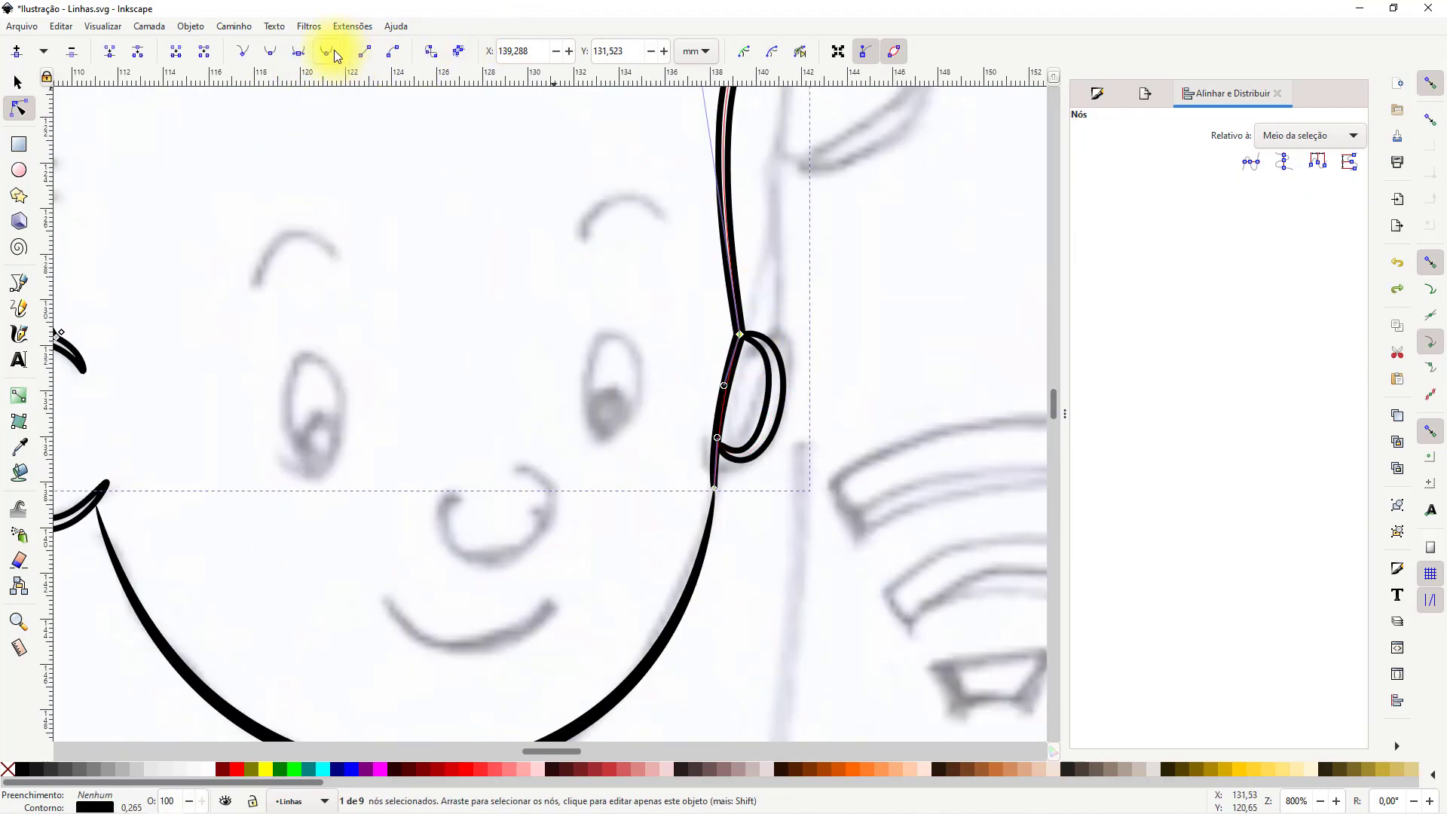
Adjust the lower end node of the hair outline where it meets the jaw beside the right ear
scroll(743, 233, "down", 3)
scroll(730, 323, "up", 2)
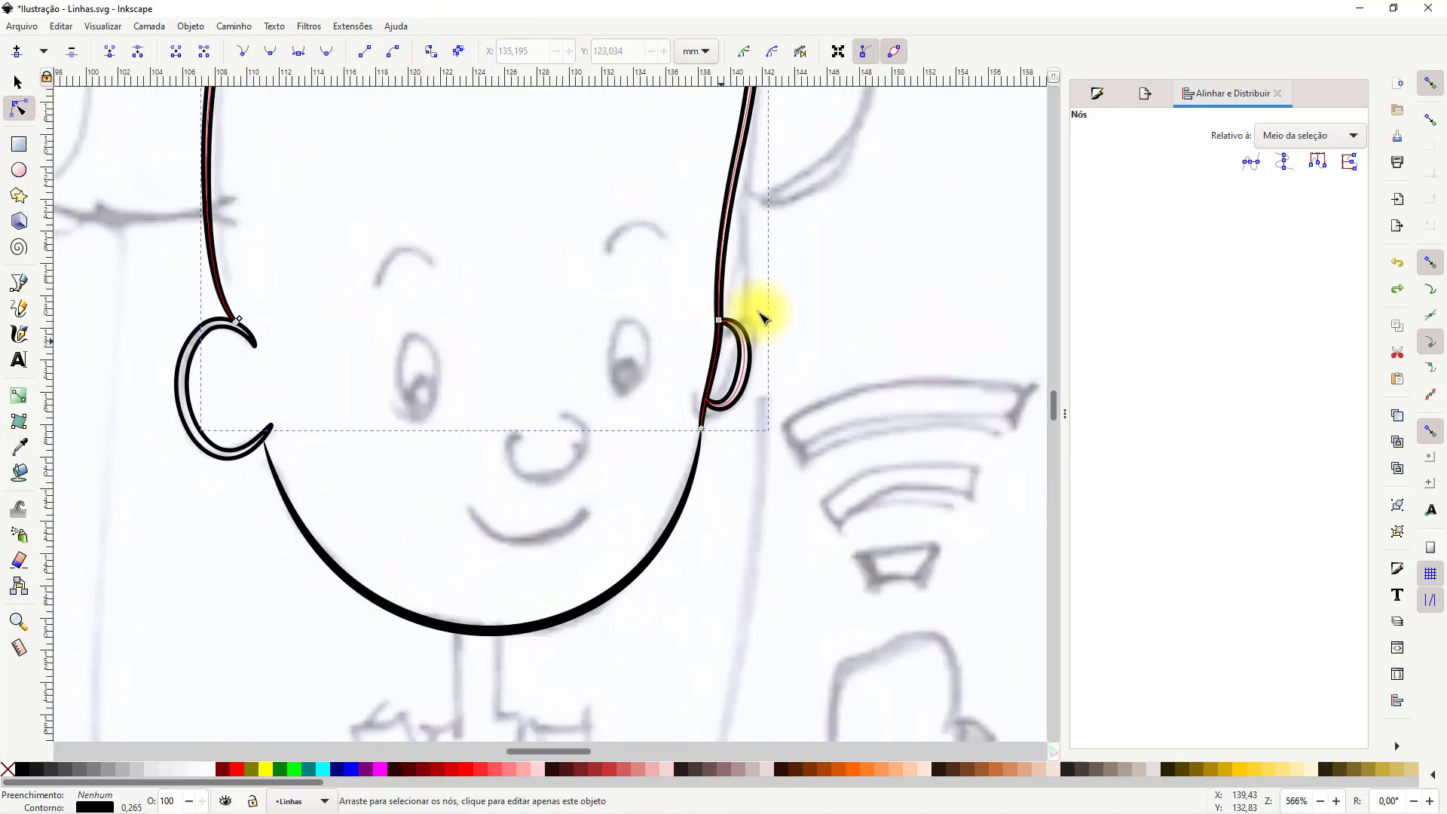
left_click(704, 422)
left_click_drag(704, 420, 715, 411)
left_click_drag(691, 664, 680, 693)
left_click_drag(715, 412, 701, 422)
Straighten the right side of the hair outline above the ear through its nodes
left_click_drag(862, 222, 817, 508)
left_click(670, 577)
left_click_drag(671, 577, 665, 588)
key("ctrl+z")
left_click(672, 556)
double_click(833, 572)
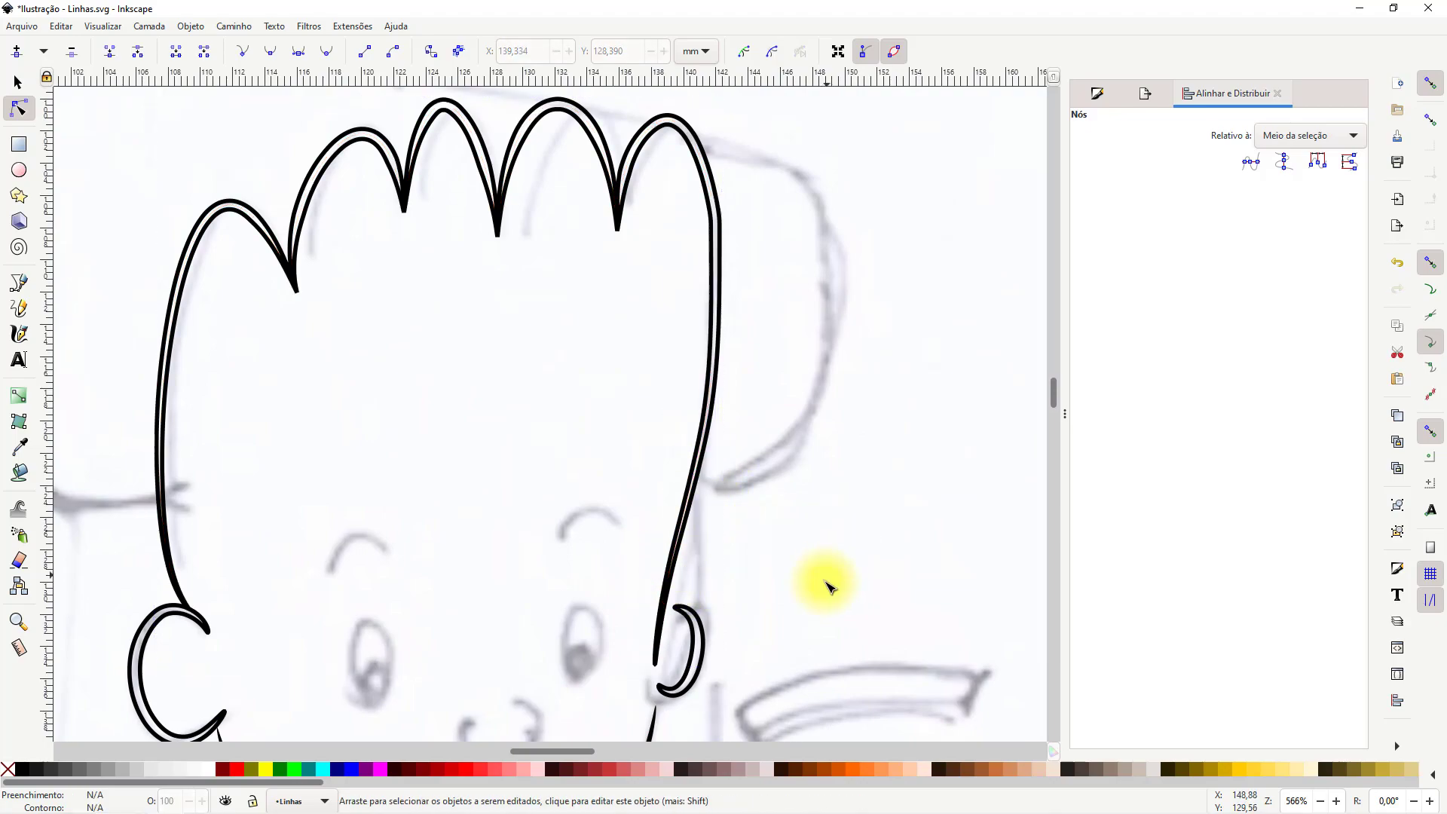
Move the right ear inward so that it sits against the hair outline and the jaw
left_click_drag(832, 572, 853, 437)
left_click(707, 542)
left_click(709, 541)
key("s")
left_click(750, 488)
left_click_drag(712, 497, 682, 491)
left_click(675, 575)
left_click(675, 518)
left_click(15, 111)
left_click(17, 83)
left_click(795, 394)
left_click(701, 495)
left_click(16, 110)
left_click(18, 83)
left_click(795, 430)
Give all the traced head lines a black fill and remove their outline
scroll(795, 430, "down", 2)
left_click_drag(424, 156, 833, 650)
left_click(8, 769)
left_click(9, 768, "shift")
left_click(22, 768)
left_click(811, 363)
Draw an ellipse about 2.7 by 5.4 mm over the left eye, with a black outline and no fill
left_click_drag(764, 567, 756, 460)
scroll(607, 377, "up", 2)
left_click(19, 170)
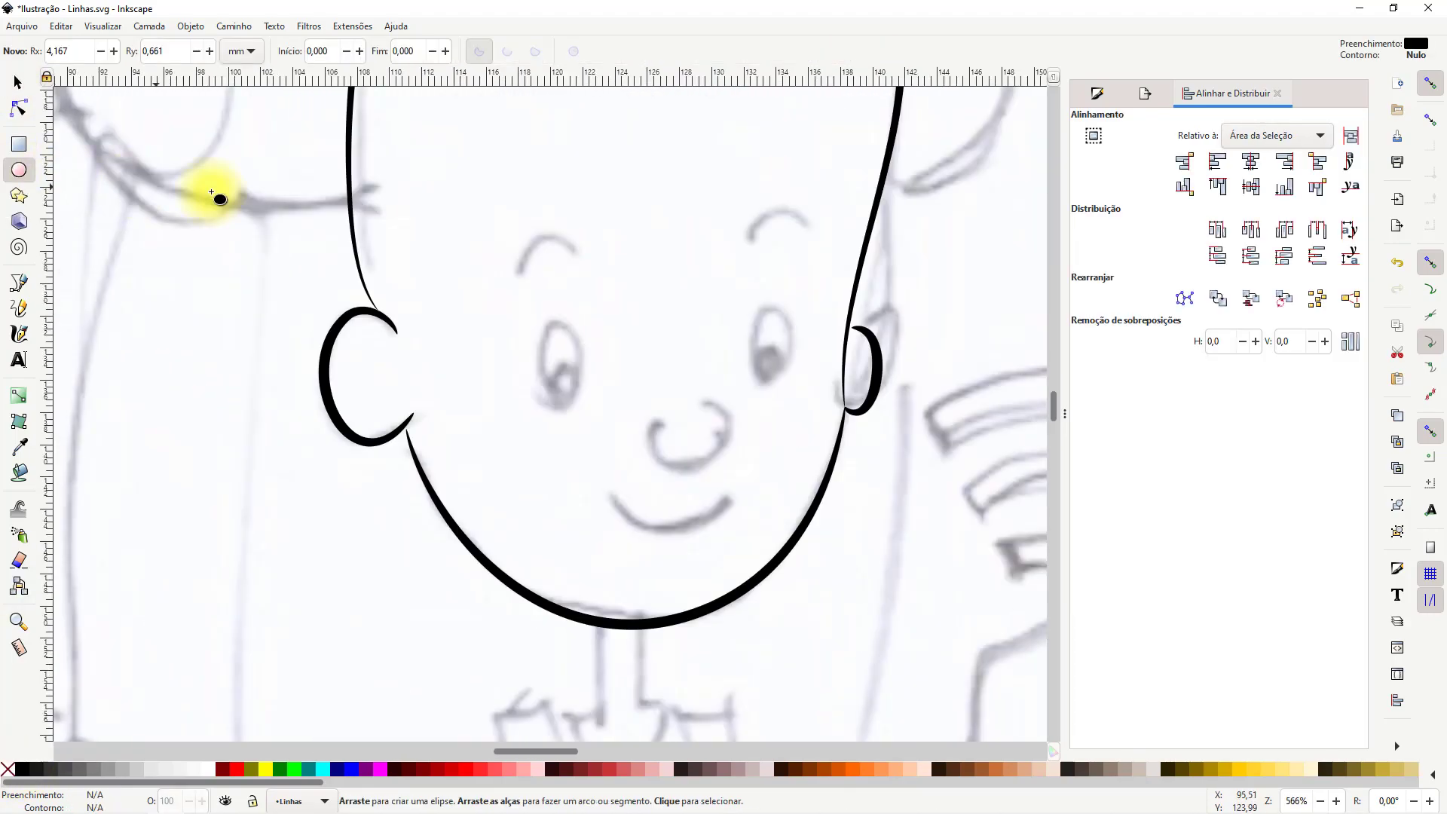
mouse_move(547, 407)
left_mouse_down()
mouse_move(591, 320)
mouse_move(557, 361)
left_mouse_up()
left_click(18, 84)
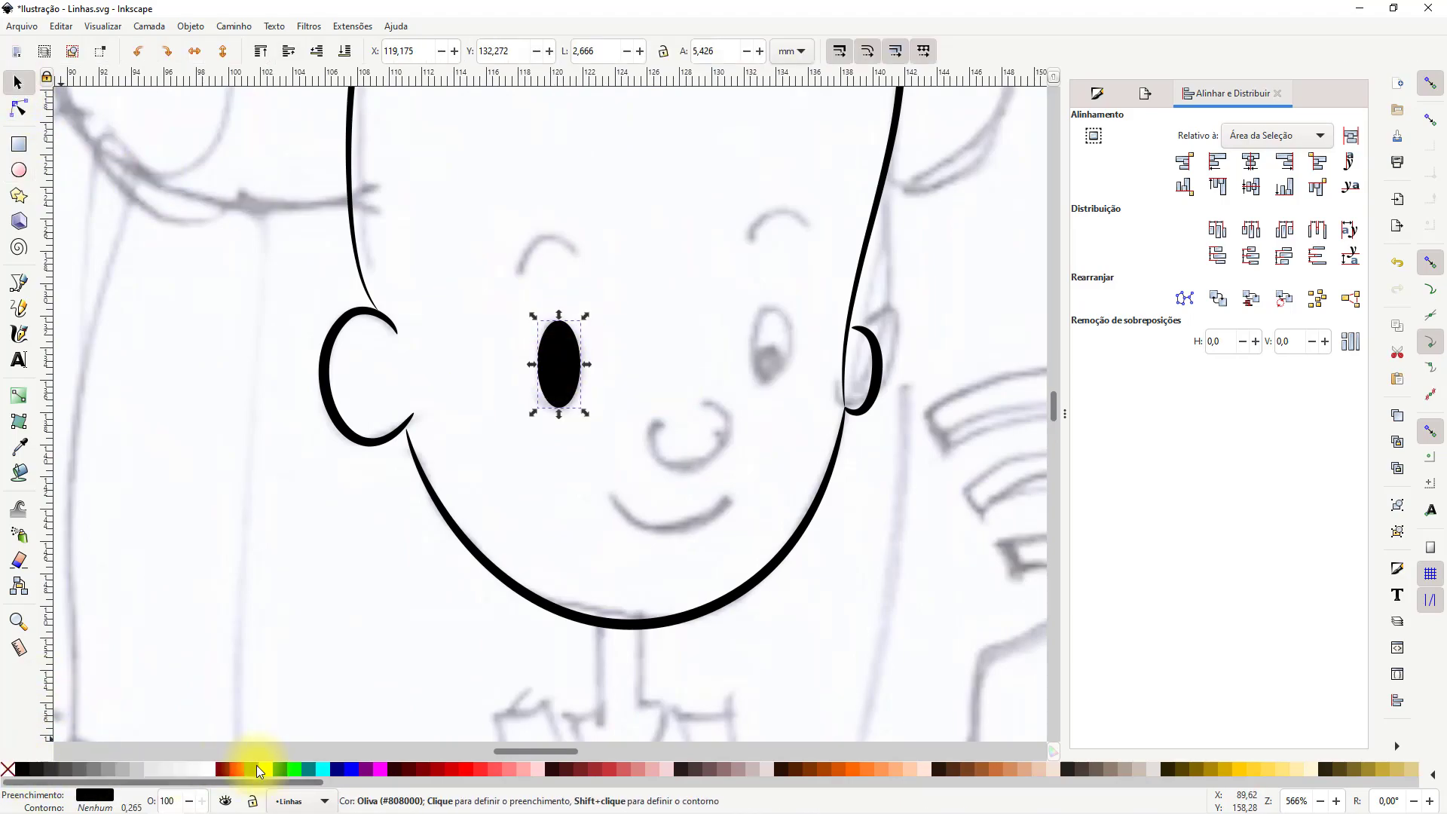
left_click(21, 770, "shift")
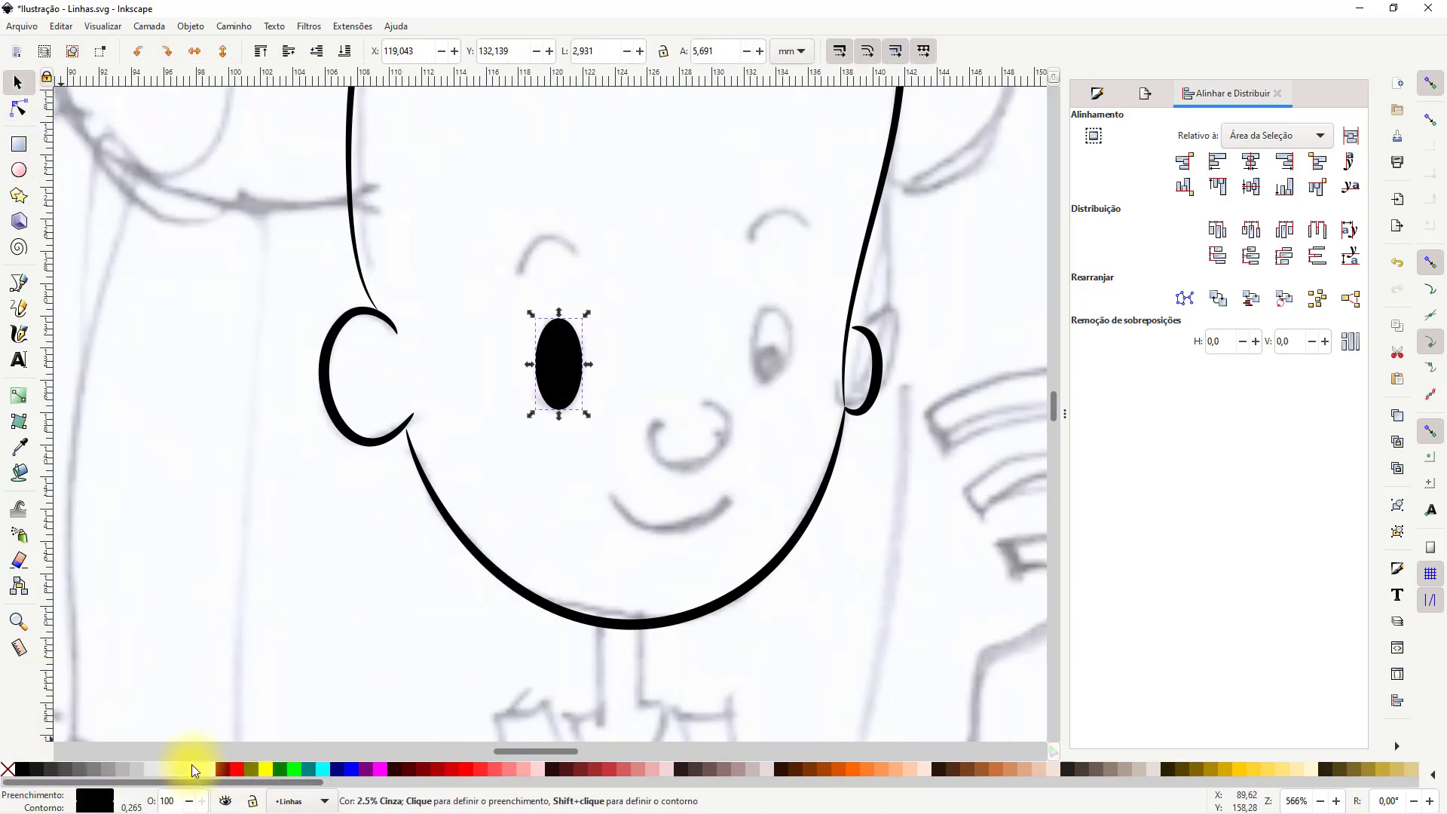
left_click(8, 770)
Copy the left eye ellipse onto the right eye and scale it slightly down to fit the sketch
key("ctrl+c")
key("ctrl+v")
left_click_drag(622, 371, 749, 363)
left_click_drag(798, 300, 795, 307)
left_click_drag(786, 361, 788, 359)
Make black-filled pupils for both eyes from a reduced copy of the left eye ellipse
left_click(580, 369)
key("ctrl+c")
key("ctrl+v")
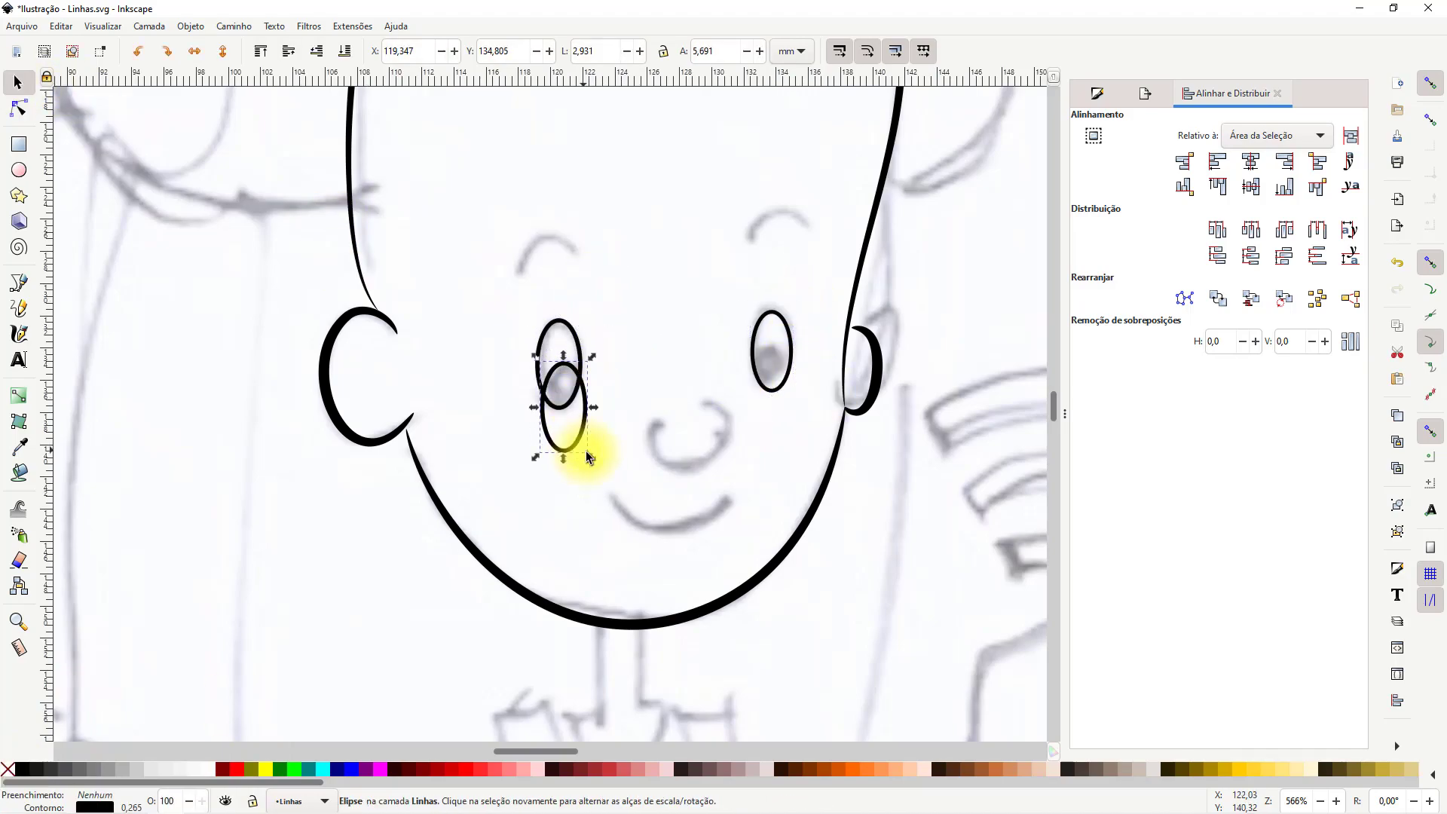
left_click_drag(582, 411, 581, 414)
mouse_move(562, 379)
left_mouse_down()
mouse_move(559, 365)
mouse_move(769, 361)
left_mouse_up()
left_click(22, 769)
key("ctrl+c")
key("ctrl+v")
Try to trace the left eyebrow with the Pencil using the copied pupil as its shape
key("p")
mouse_move(514, 276)
left_mouse_down()
mouse_move(542, 231)
mouse_move(517, 274)
left_mouse_up()
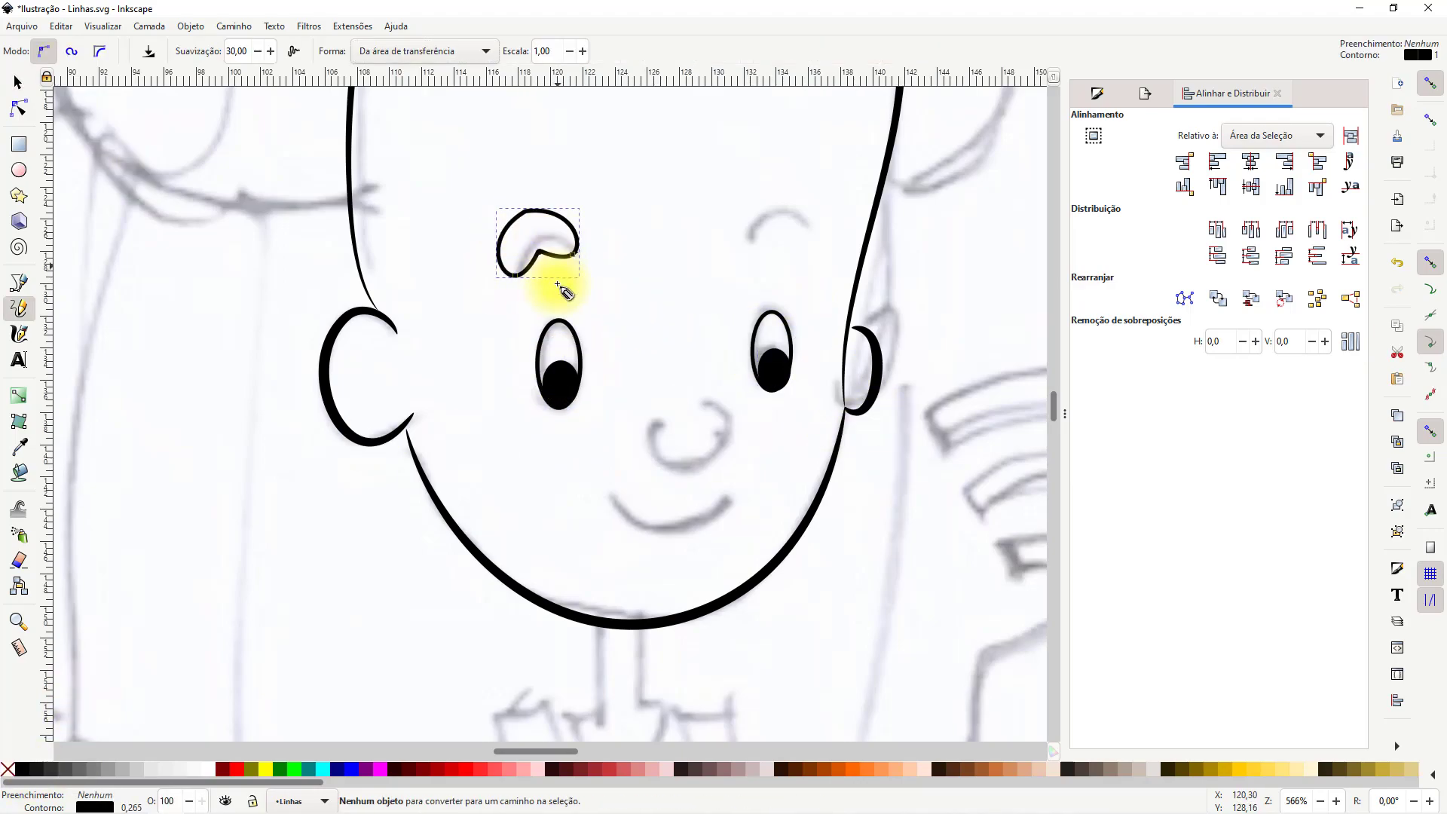
left_click_drag(701, 370, 325, 412)
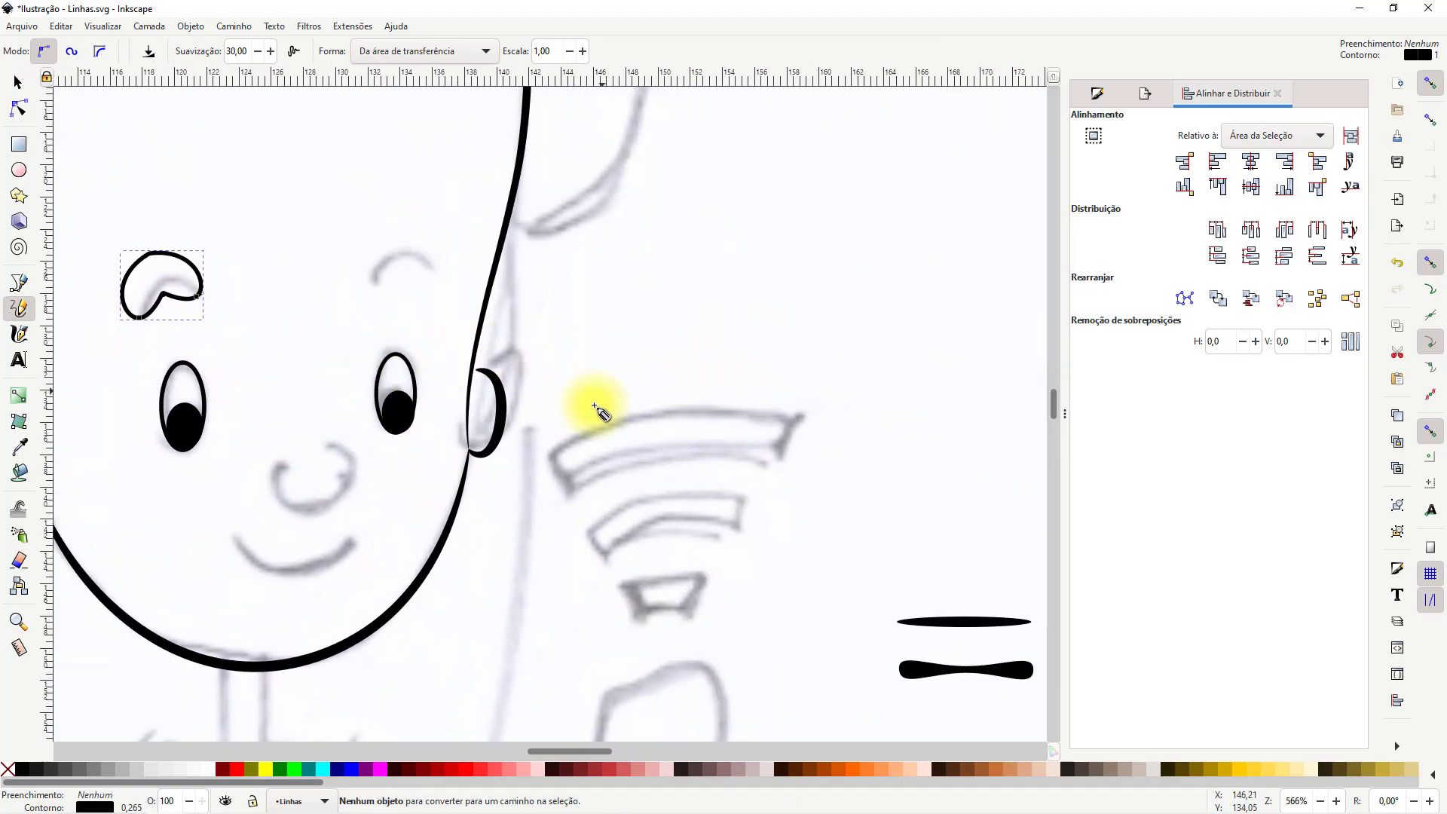
Duplicate the upper black ellipse beside the sketch, place the copy above it and flatten it to a height of 0,094 mm
left_click(18, 81)
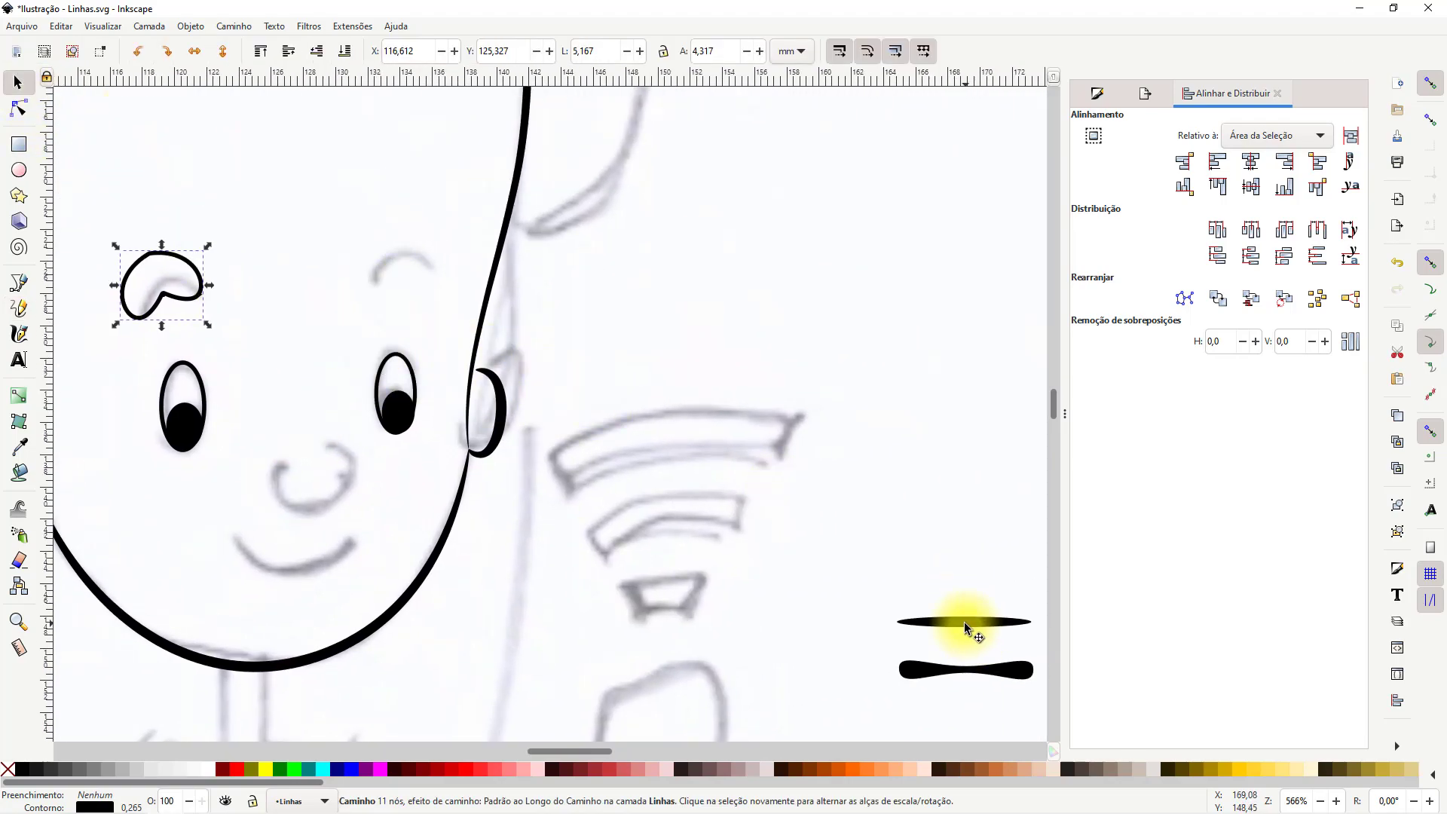
left_click(965, 621)
key("ctrl")
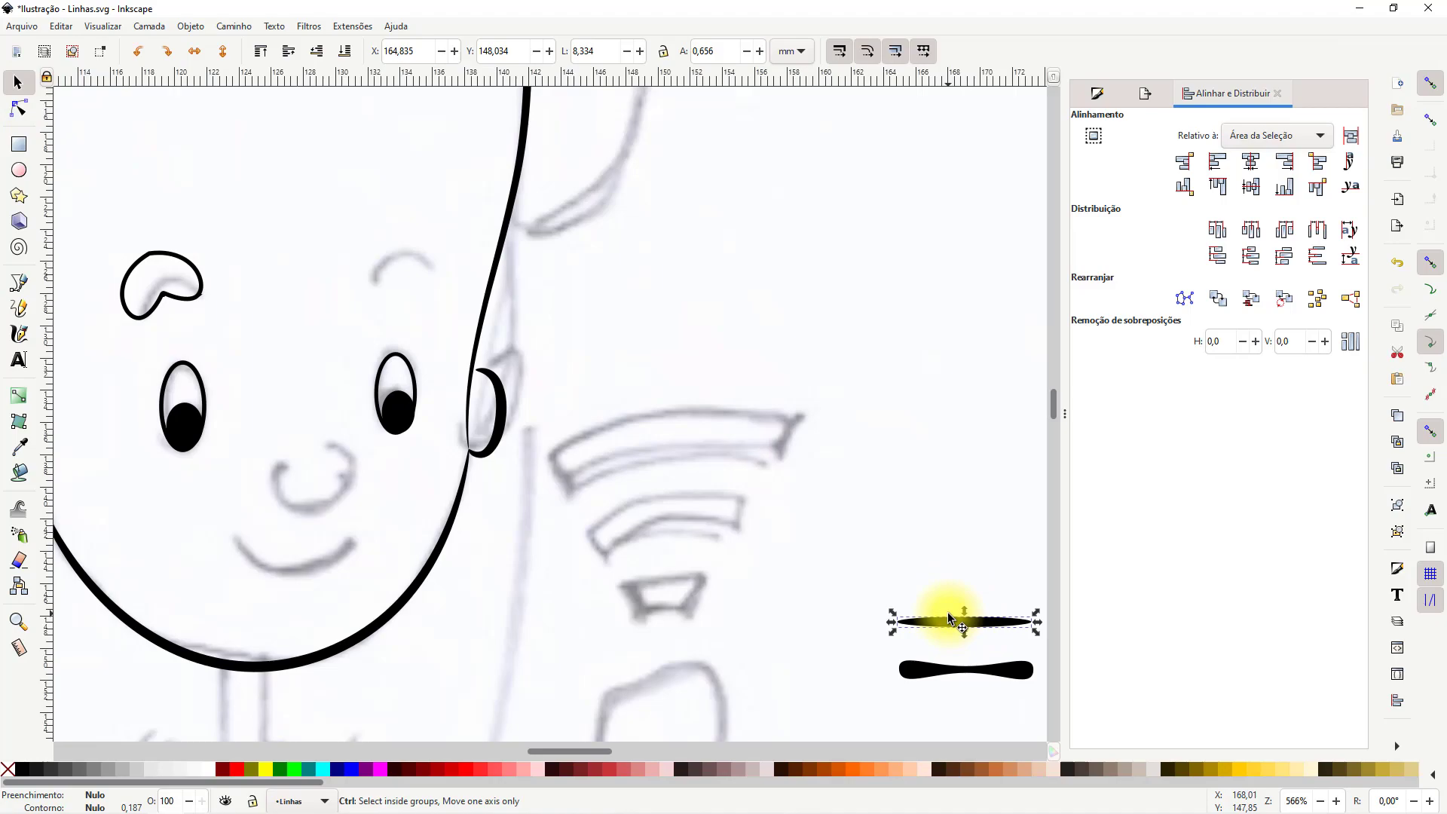
key("ctrl+d")
left_click_drag(952, 616, 954, 580)
key("minus")
key("minus")
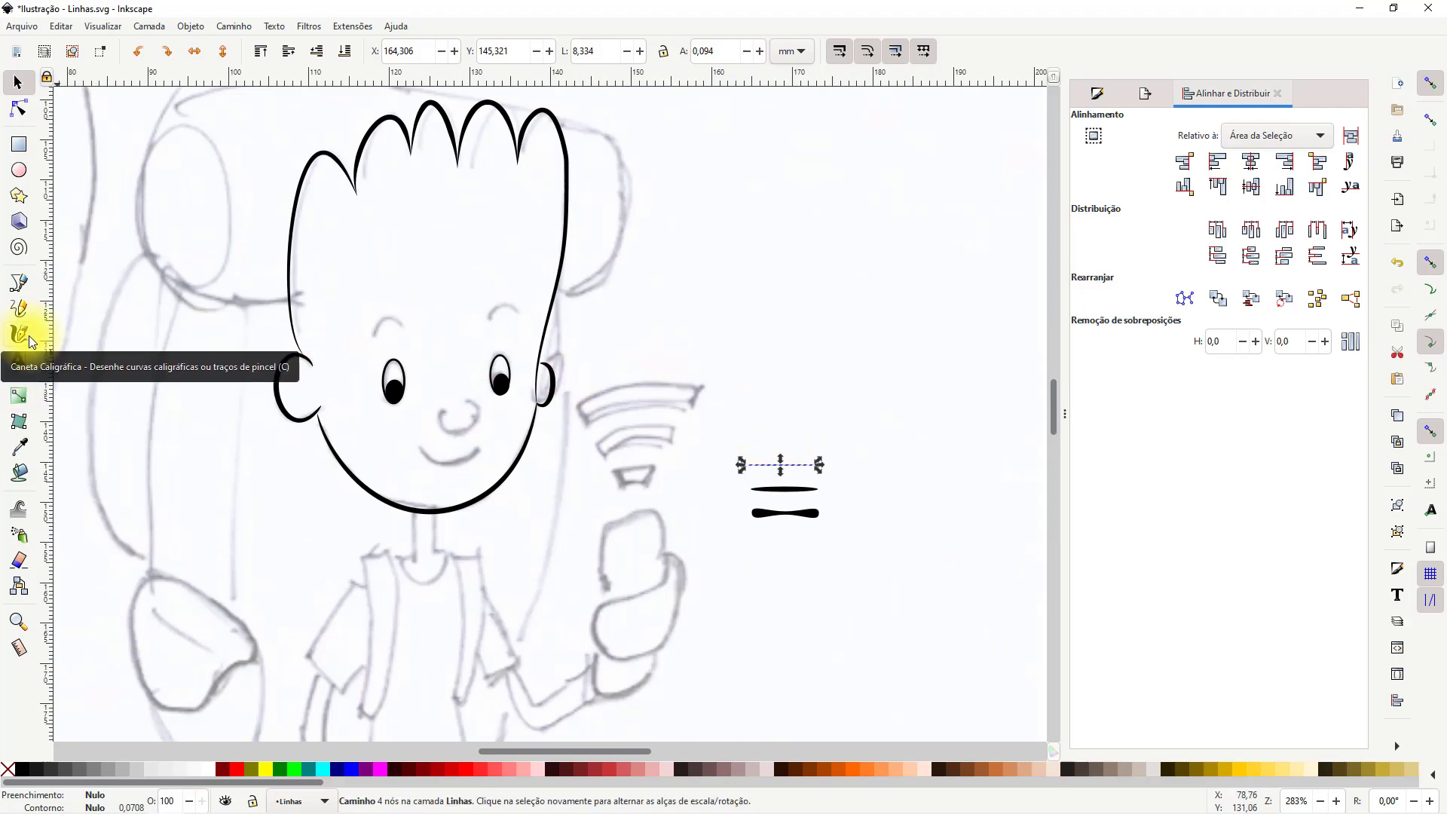
Trace both eyebrows with the Pencil using the shape "Da área de transferência" at scale 1,00
left_click(19, 308)
scroll(373, 376, "up", 4)
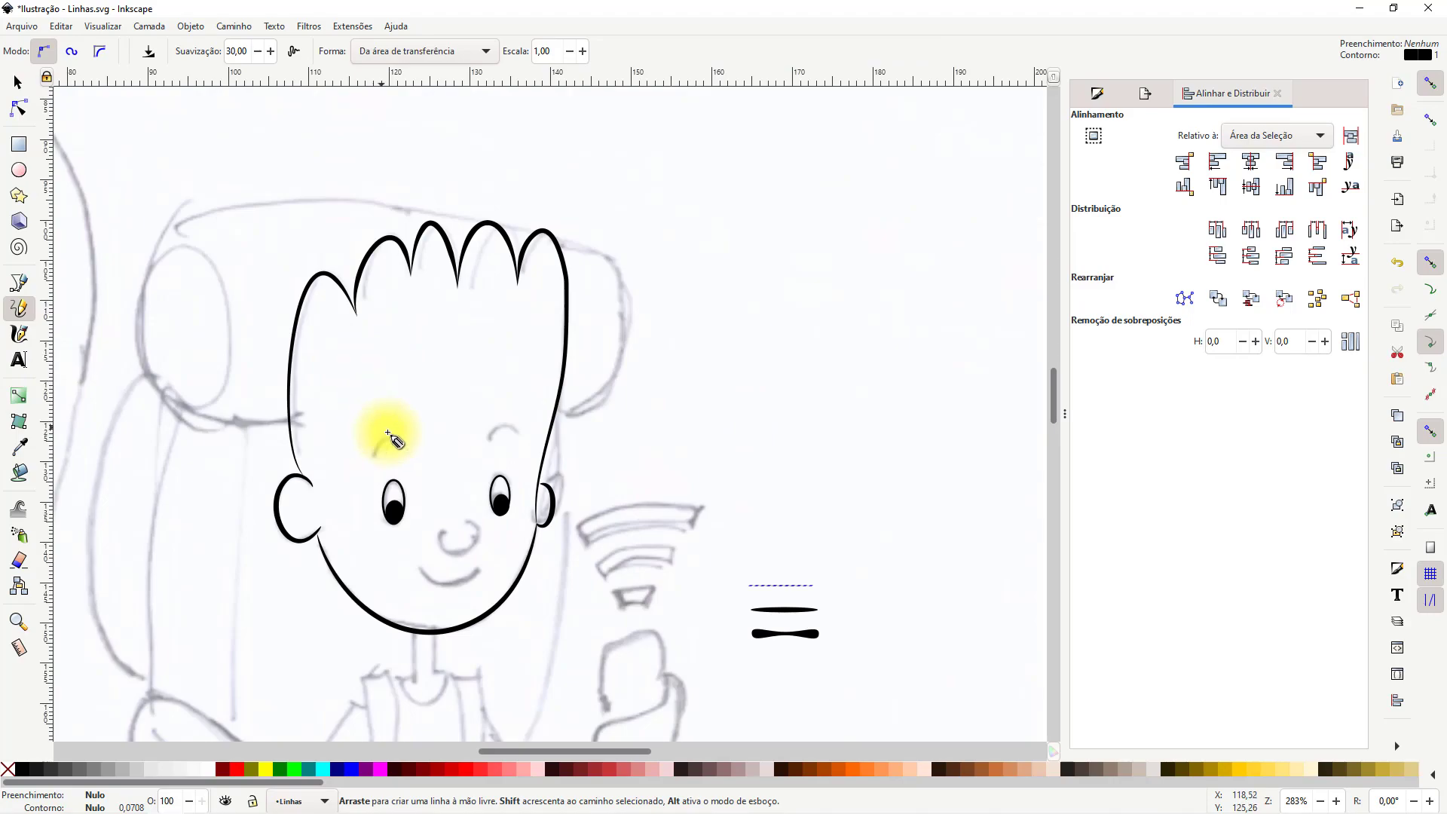
scroll(394, 486, "up", 2)
left_click_drag(354, 432, 410, 409)
left_click_drag(581, 392, 637, 386)
key("s")
Trace the nose and the smile with the Pencil and delete both strokes
scroll(500, 274, "down", 5)
left_click(19, 309)
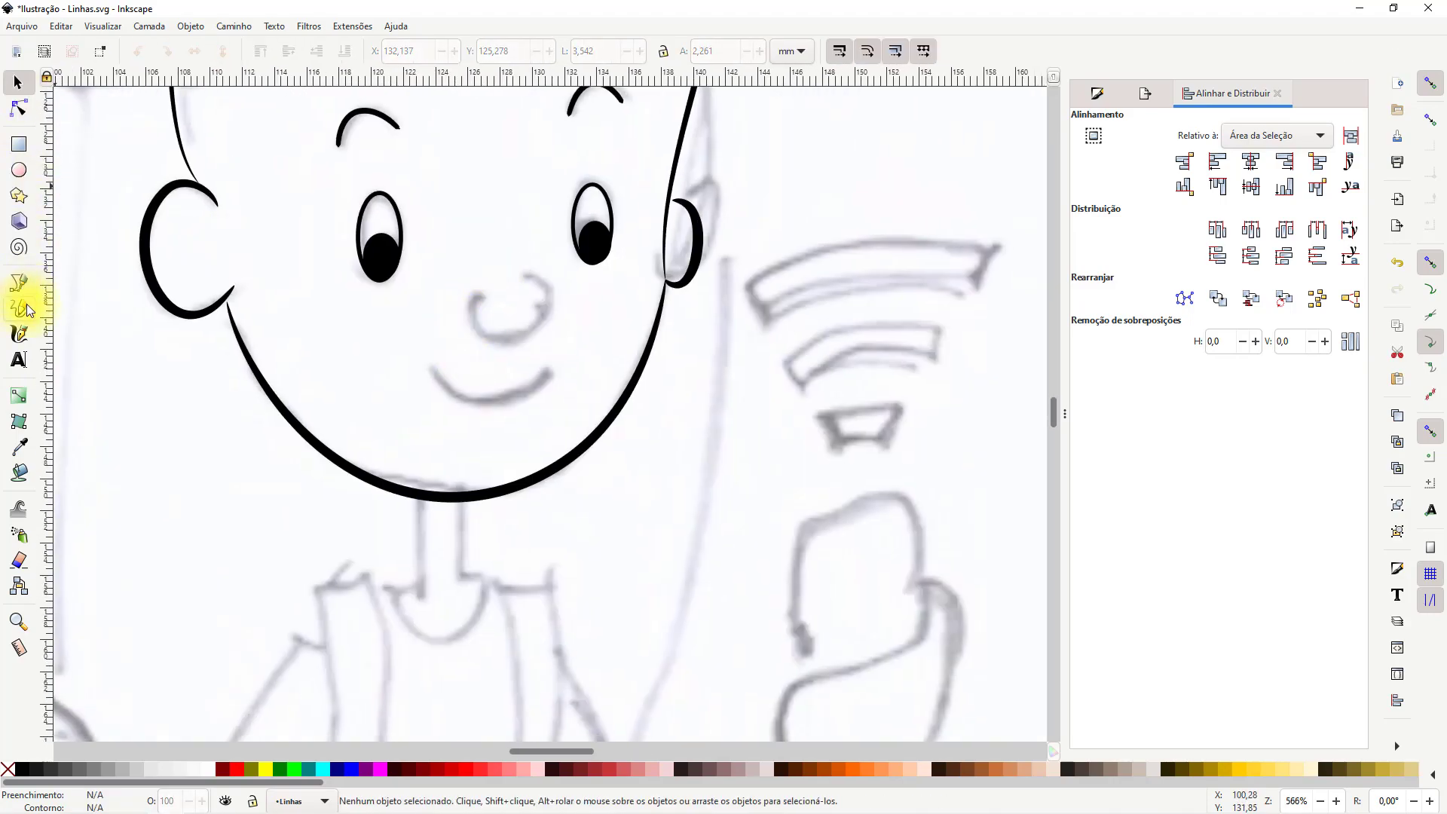
left_click_drag(483, 297, 539, 276)
left_click_drag(436, 369, 547, 372)
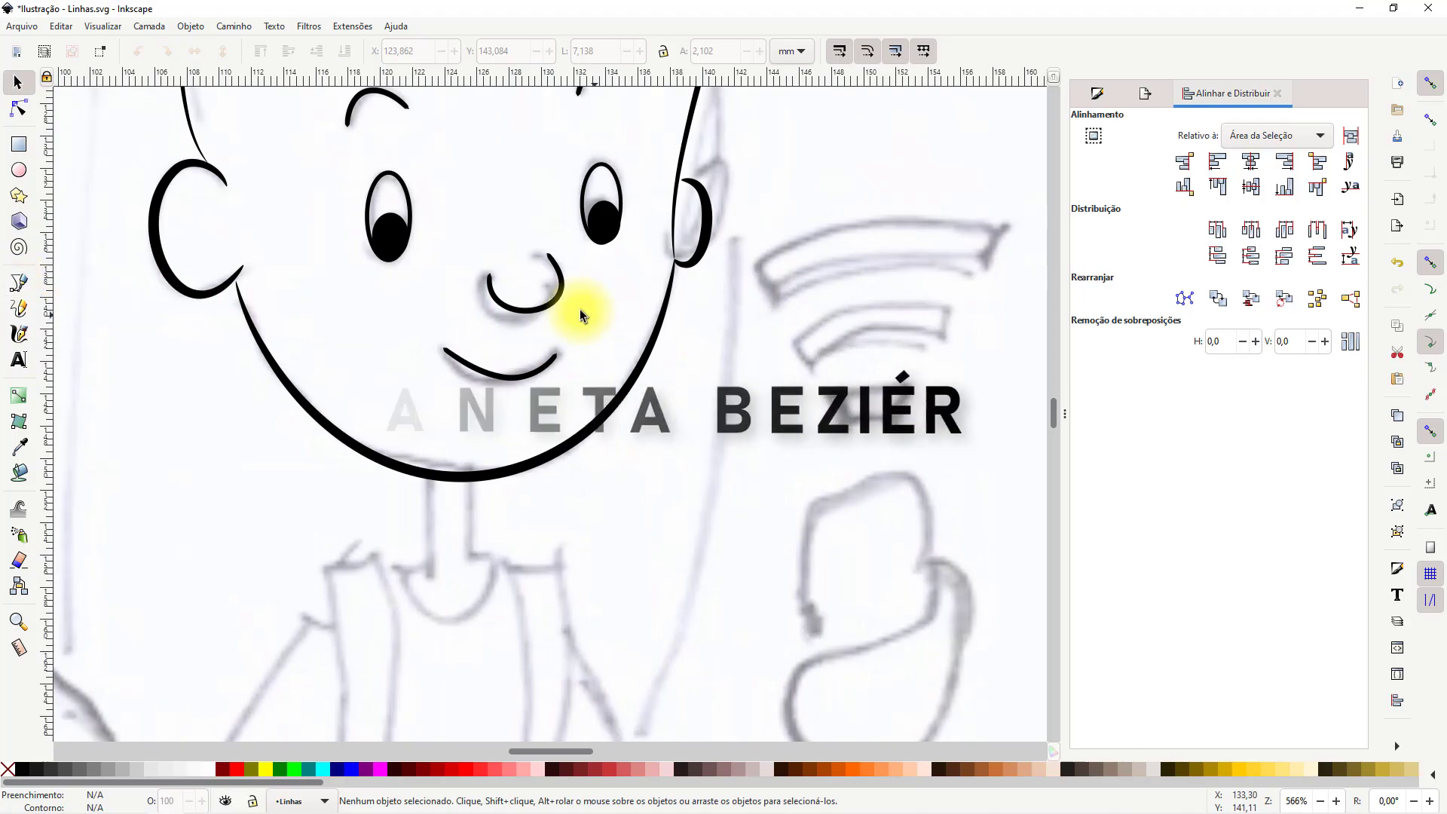
left_click(537, 372)
key("Delete")
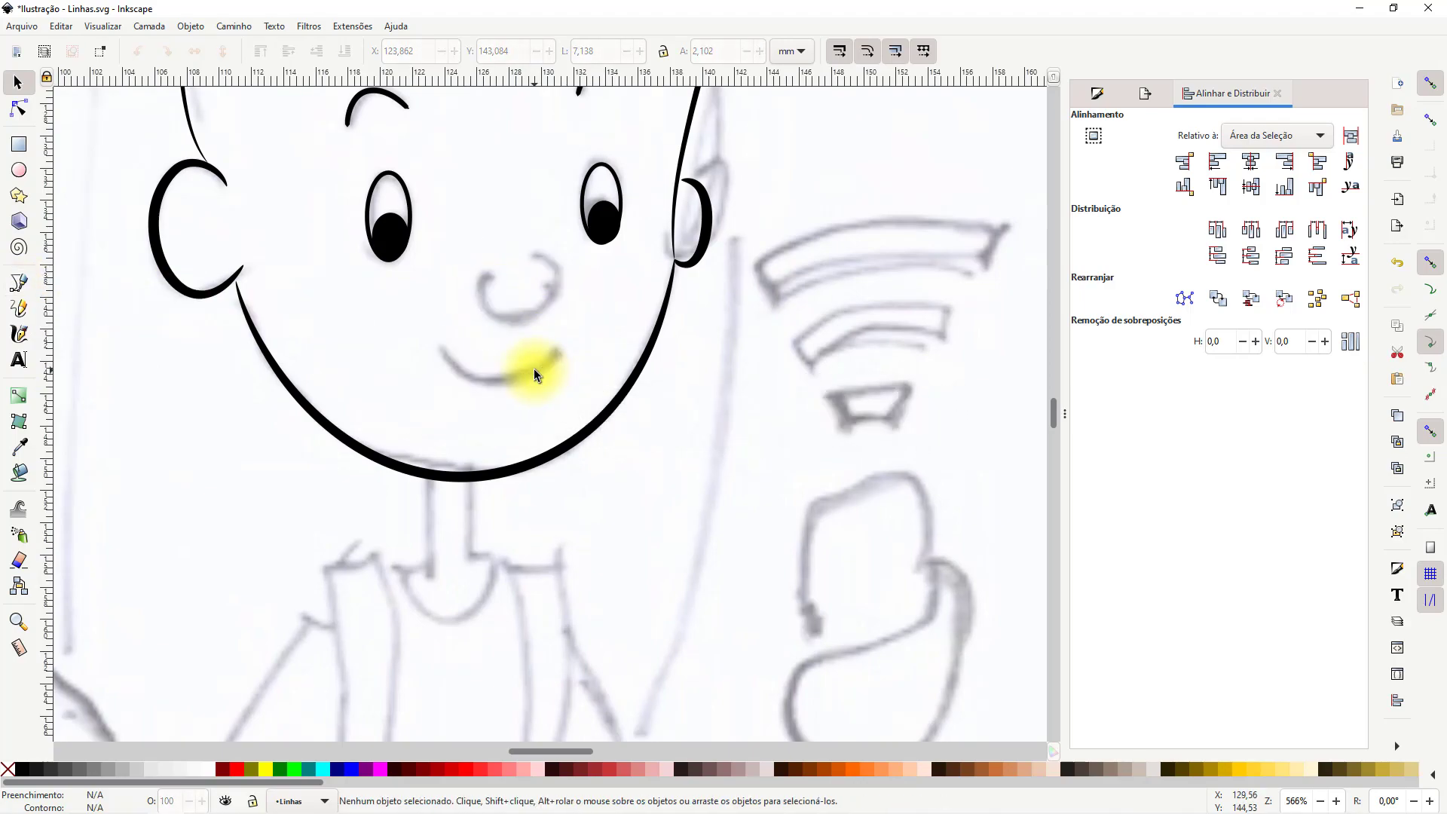
Trace the nose as a curved Bezier path with the shape "Da área de transferência" at scale 1,00
left_click(19, 286)
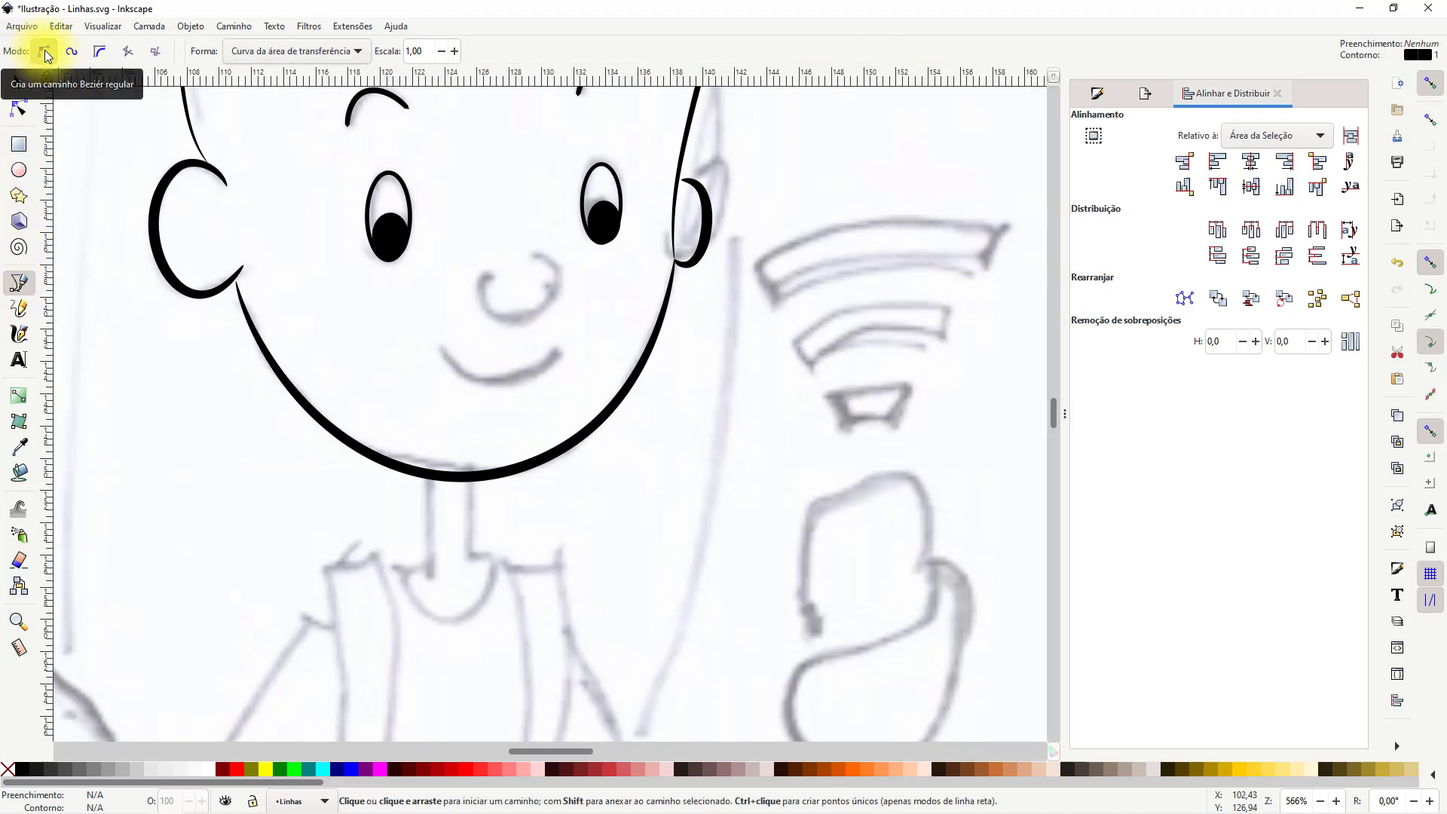
key("plus")
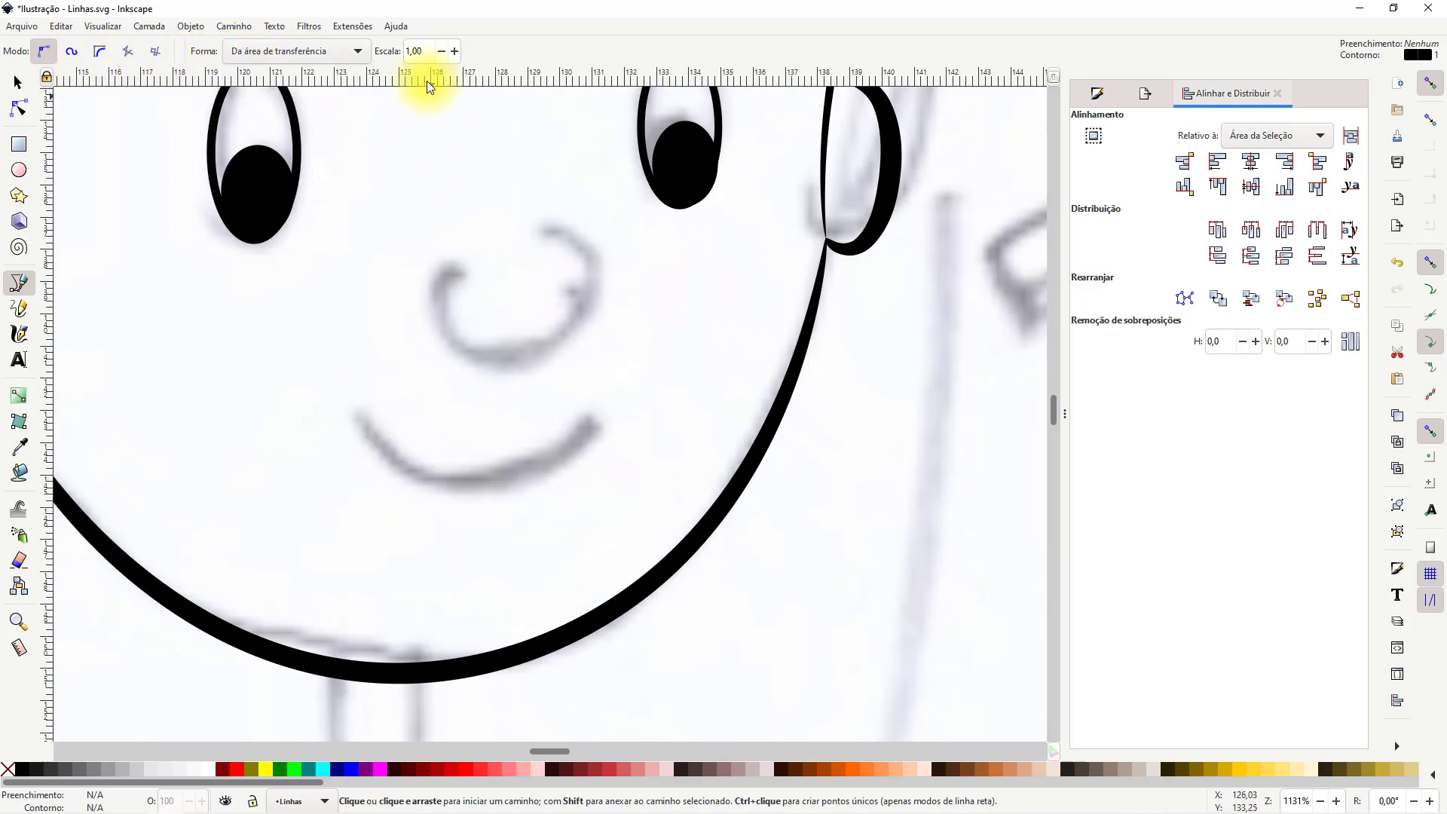
left_click(453, 269)
left_click_drag(453, 269, 396, 321)
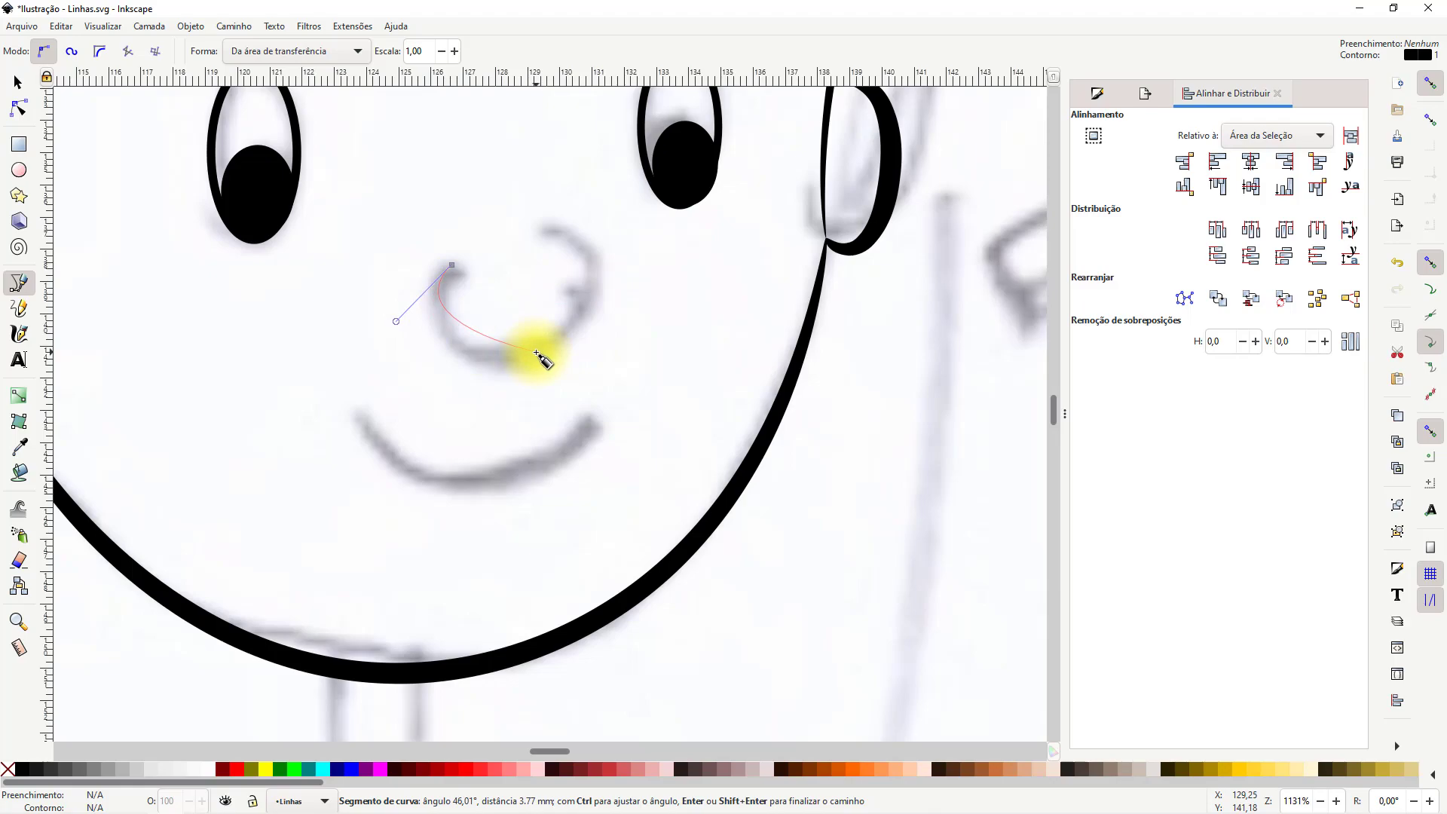
left_click_drag(537, 352, 533, 232)
key("Return")
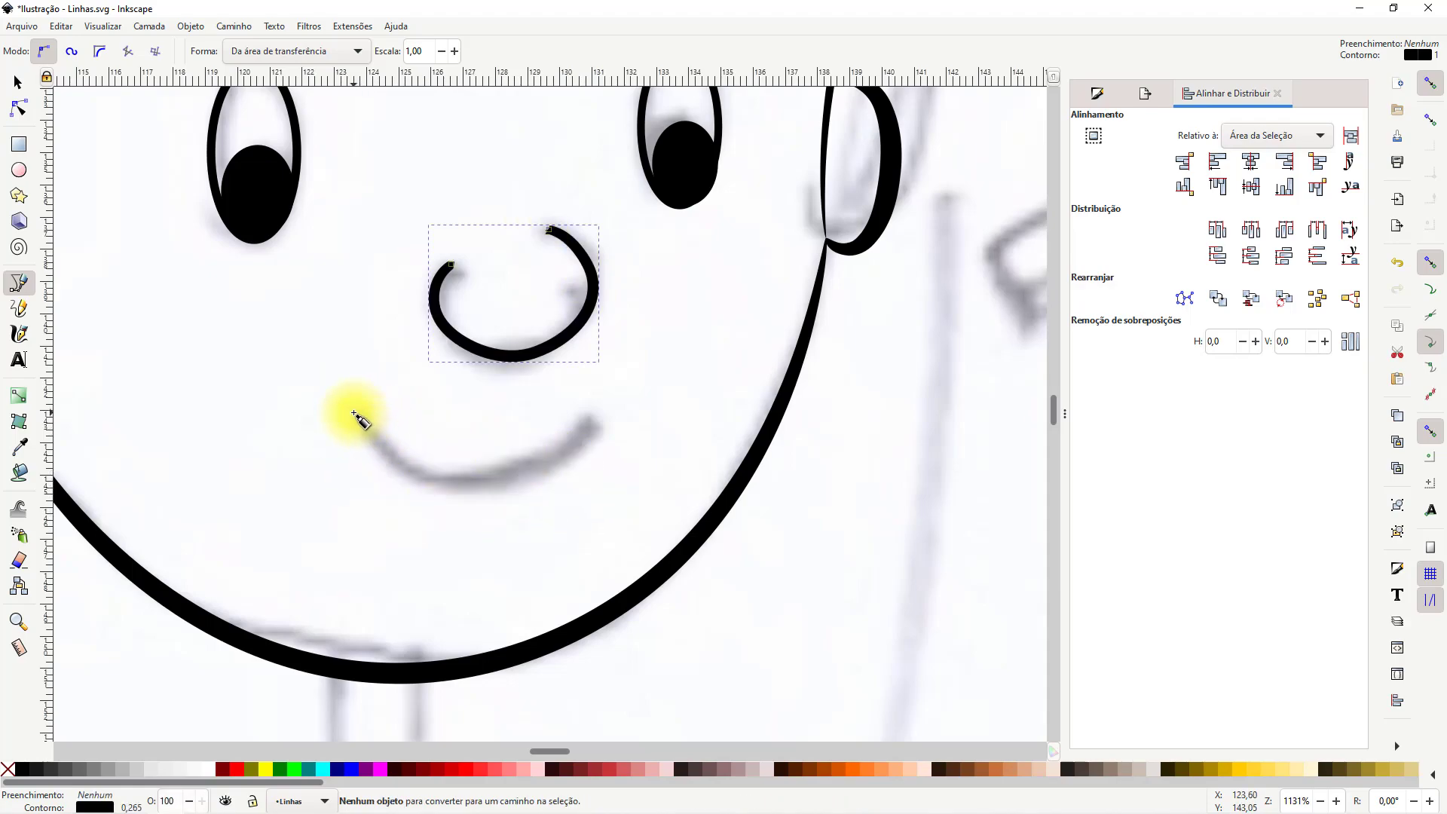
Trace the smile as a regular Bezier path from its left corner through the lowest point to the right corner
left_click(354, 413)
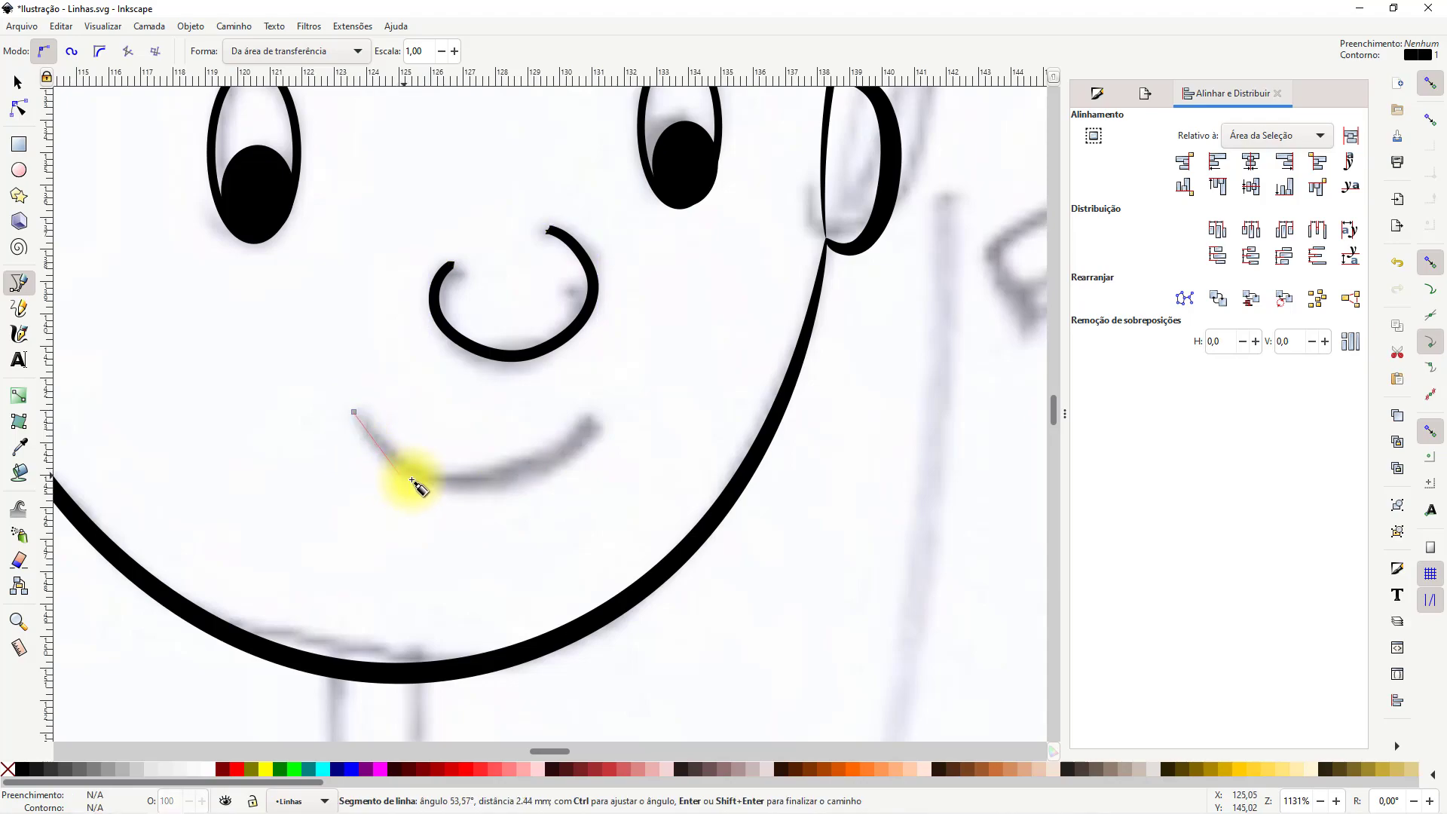
left_click_drag(475, 481, 572, 479)
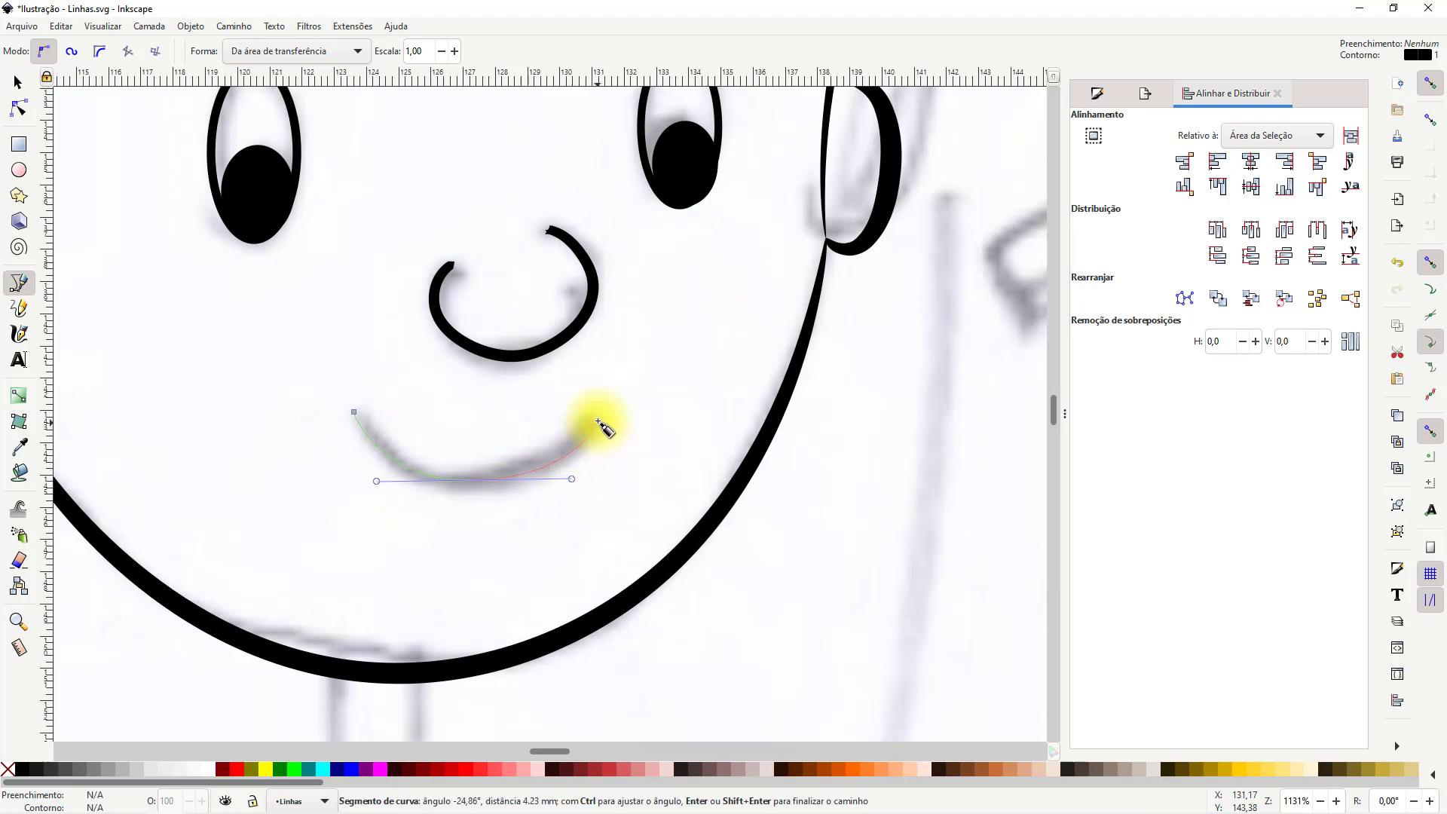
left_click(596, 419)
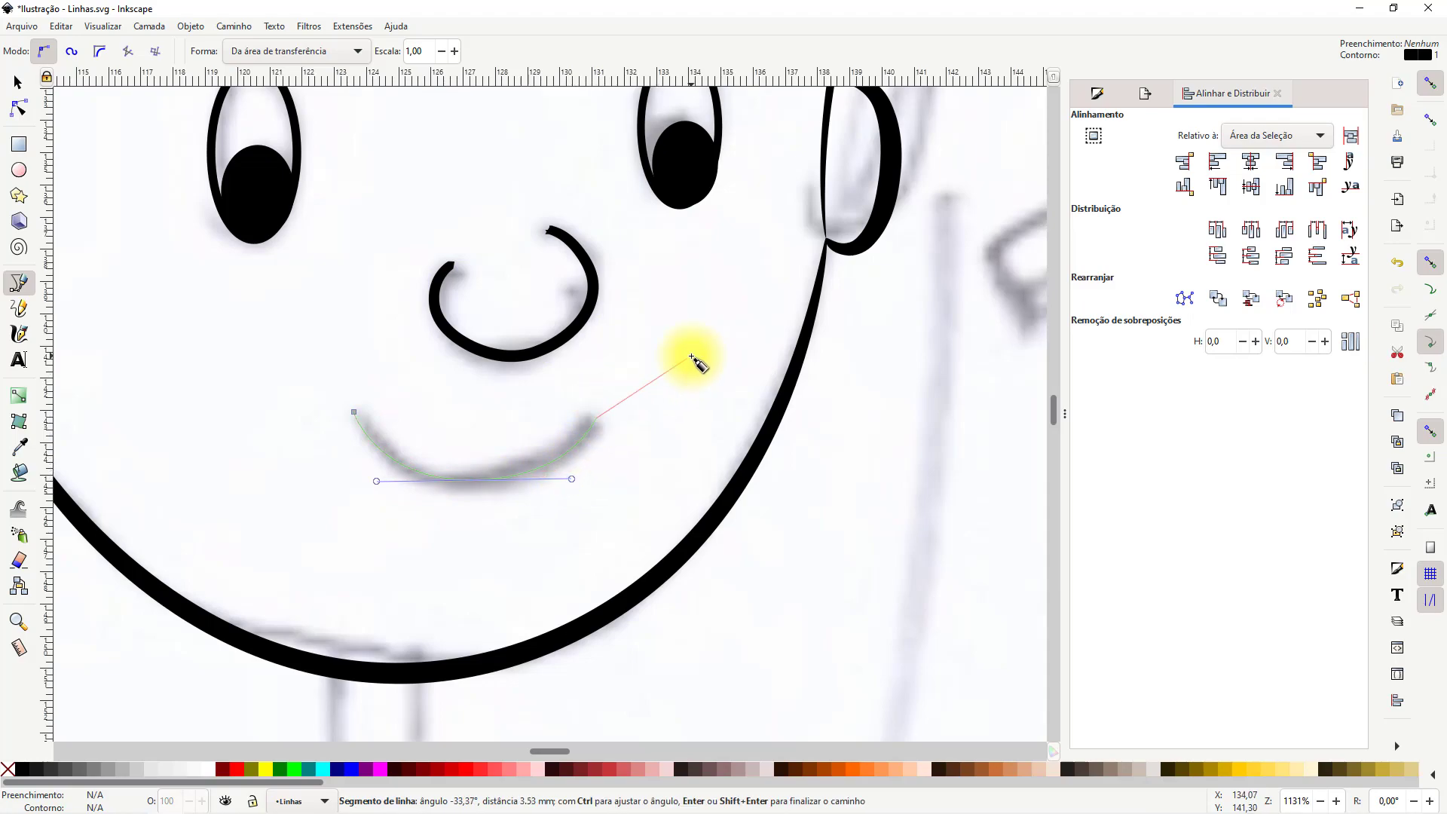
key("Return")
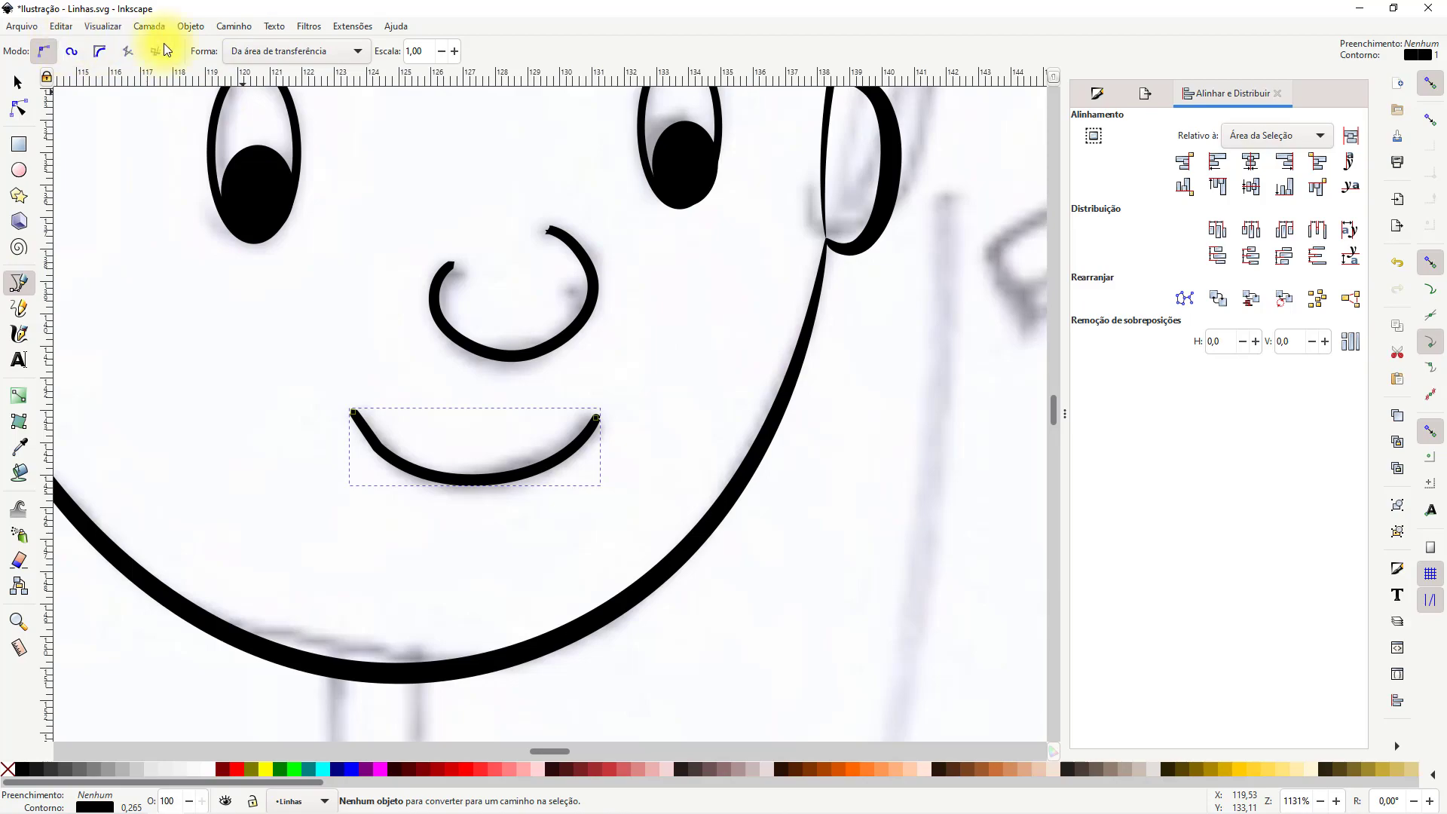
left_click(42, 55)
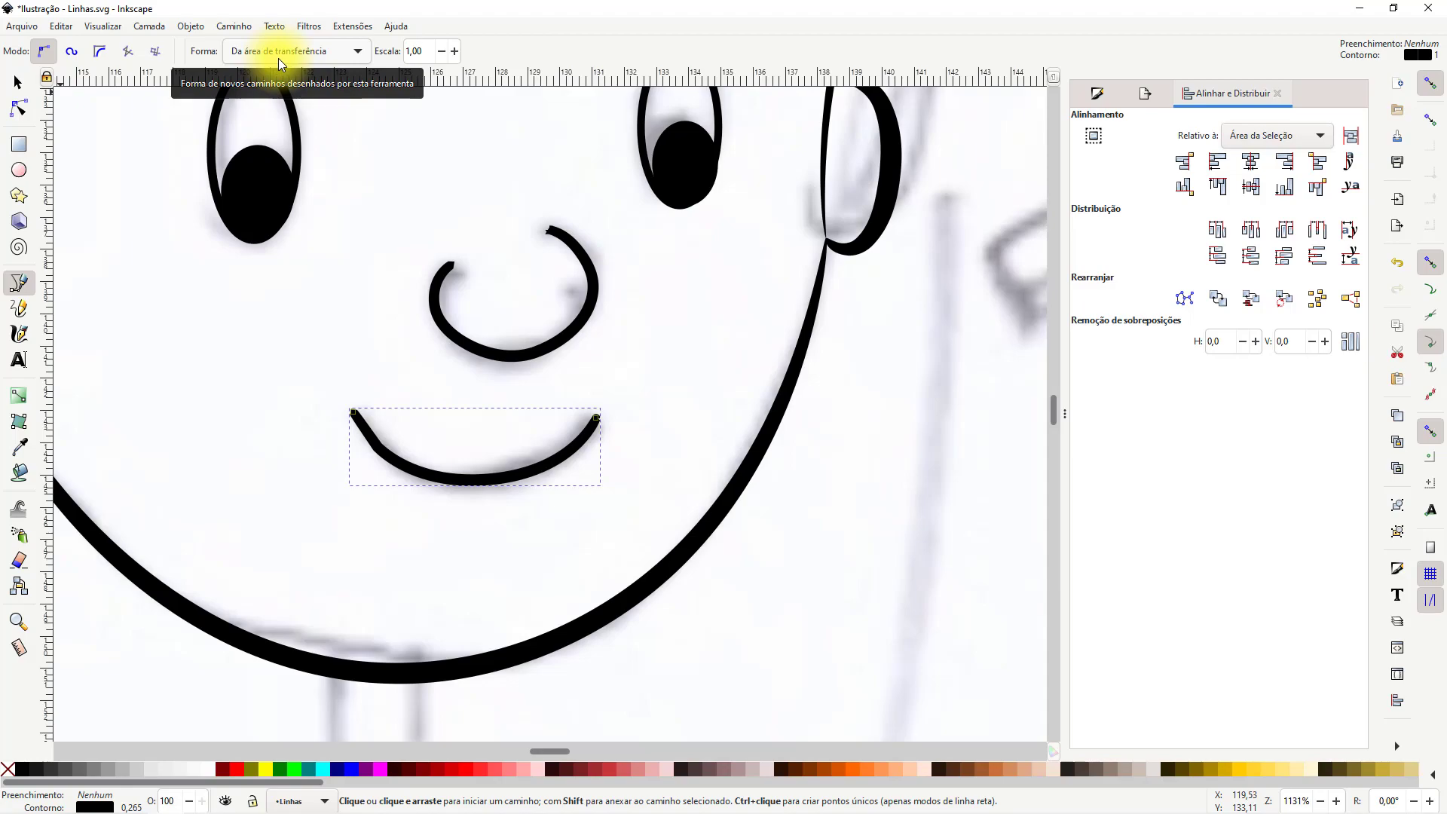
Trace the two sides of the neck below the chin as straight Bezier segments
left_click(20, 310)
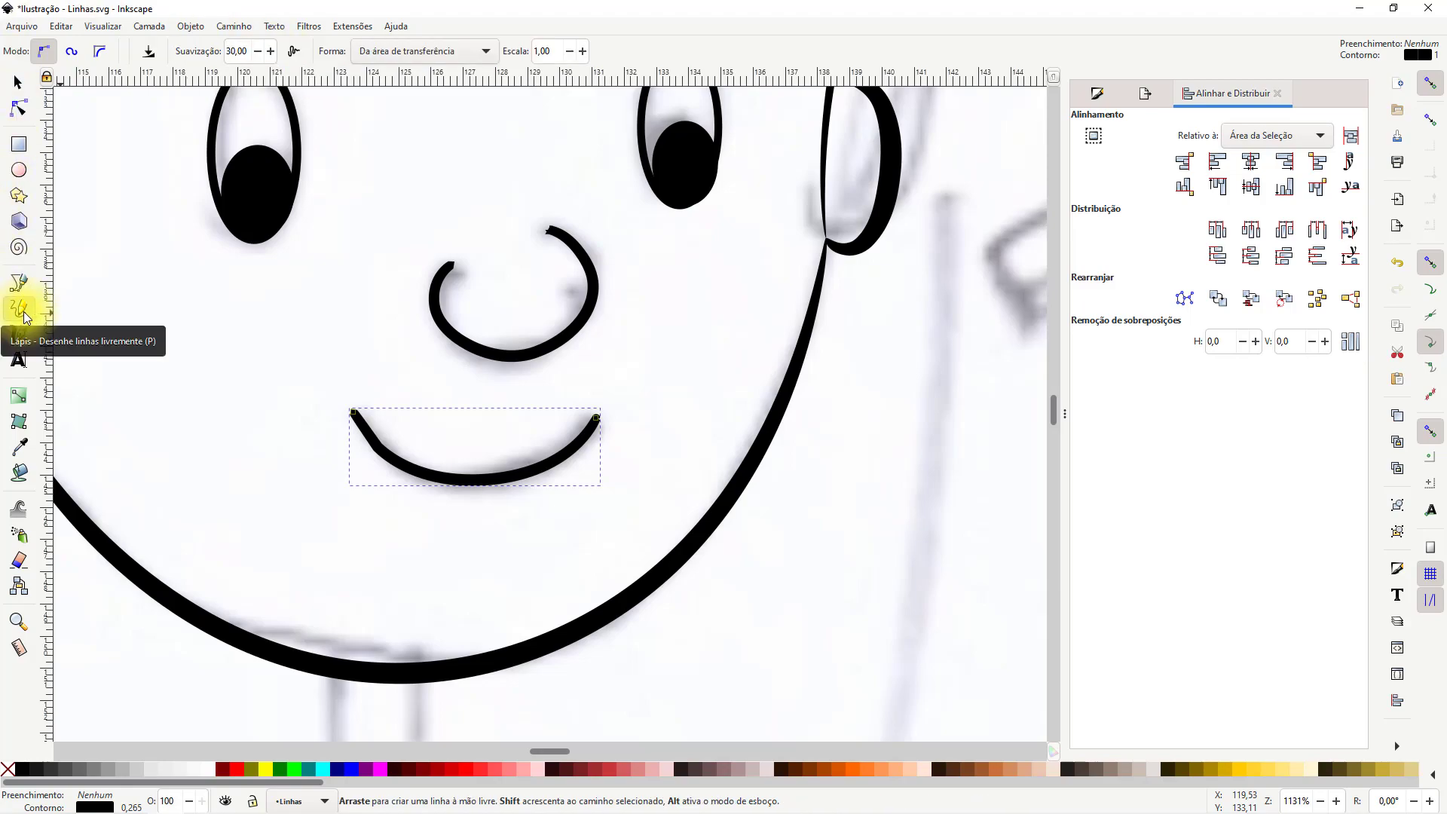
scroll(655, 301, "down", 12)
scroll(746, 71, "left", 4)
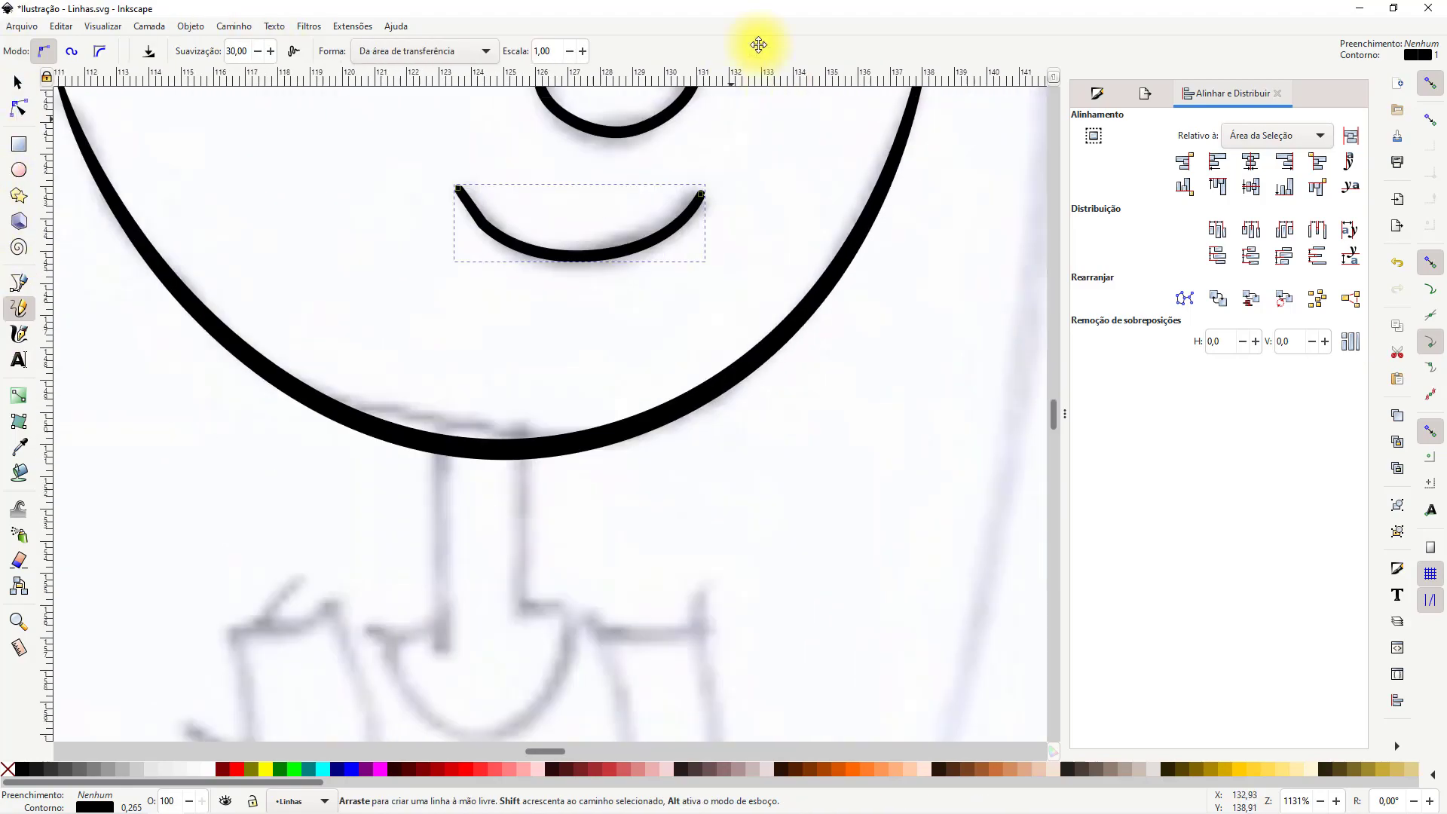
left_click(27, 290)
left_click(493, 202)
left_click(494, 406)
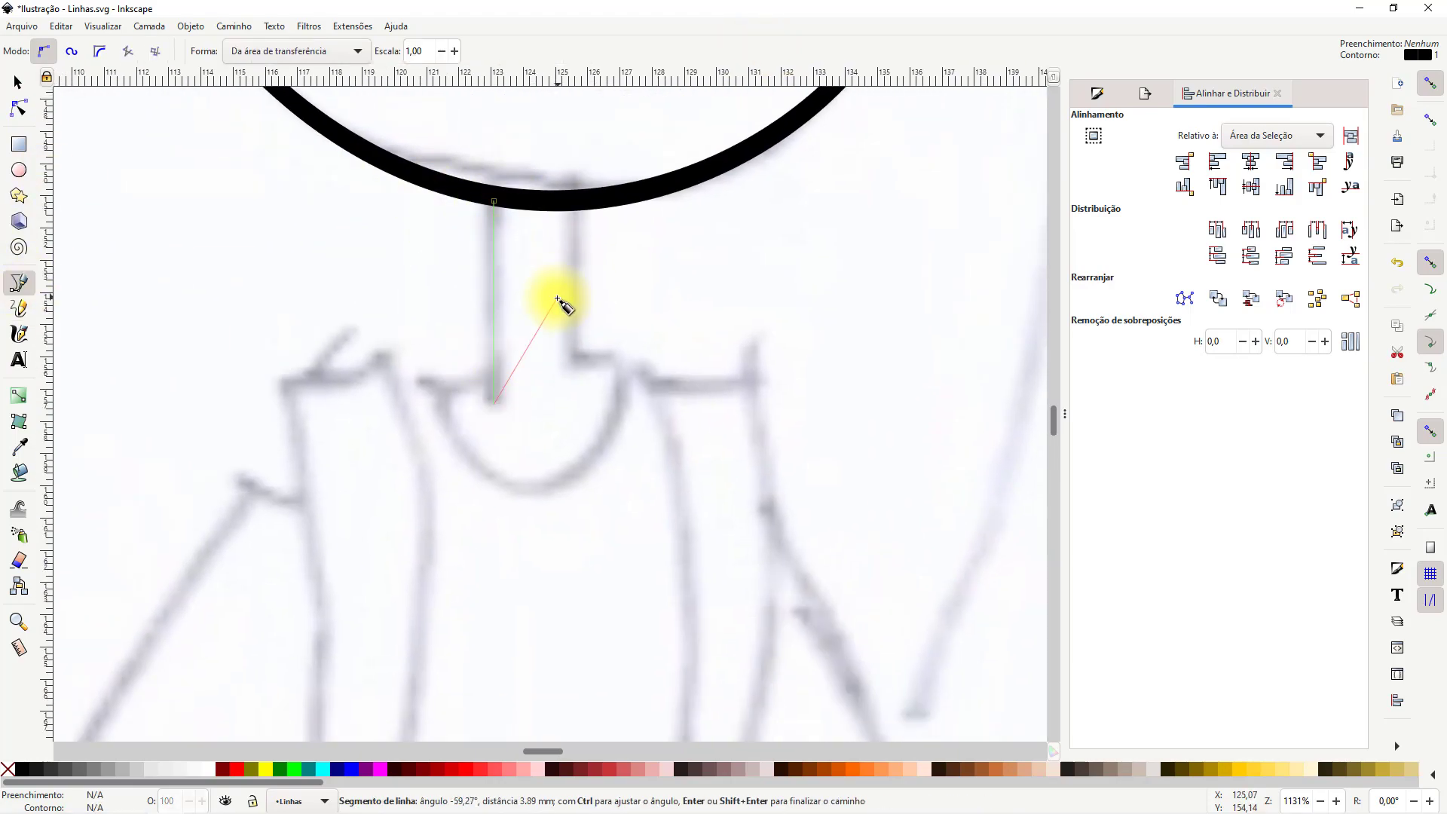
key("Return")
left_click(573, 202)
left_click(574, 382)
key("Return")
Draw a straight Bezier segment across the base of the neck along the collar's top edge
left_click(447, 383)
left_click(618, 378)
key("Return")
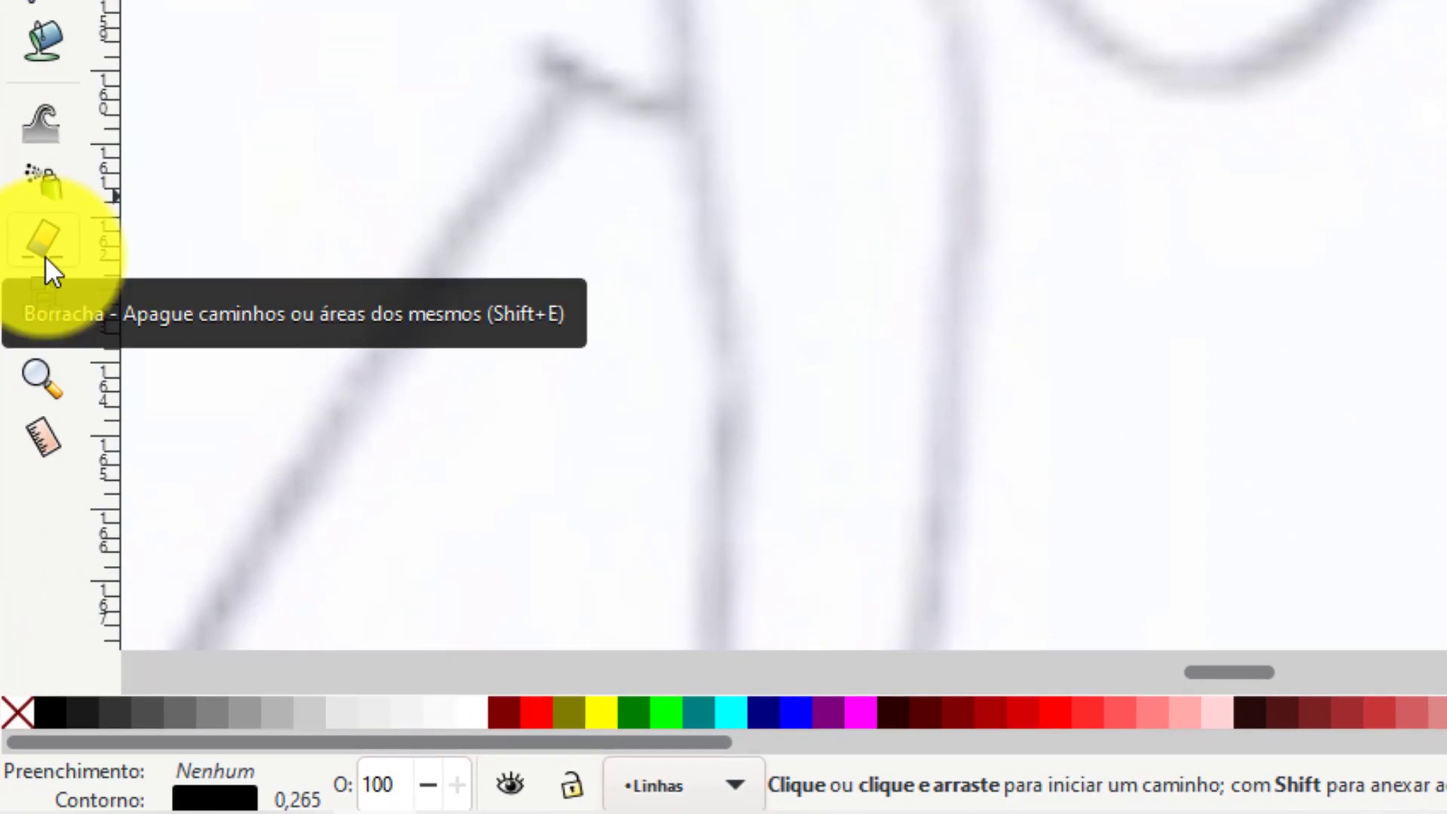
Erase the middle of the collar line between the two neck lines with the Eraser at width 10
left_click(44, 256)
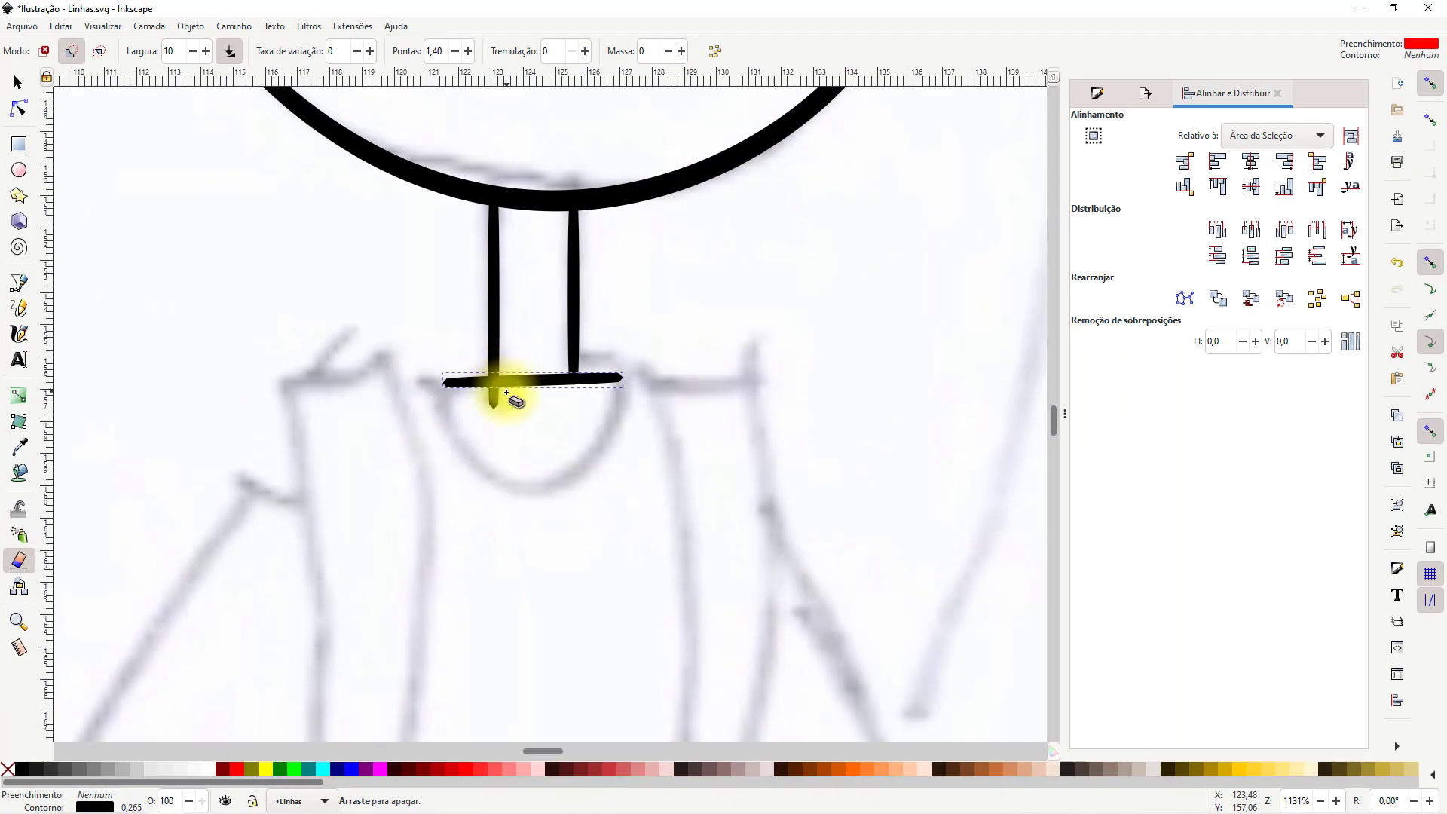
left_click_drag(501, 374, 505, 389)
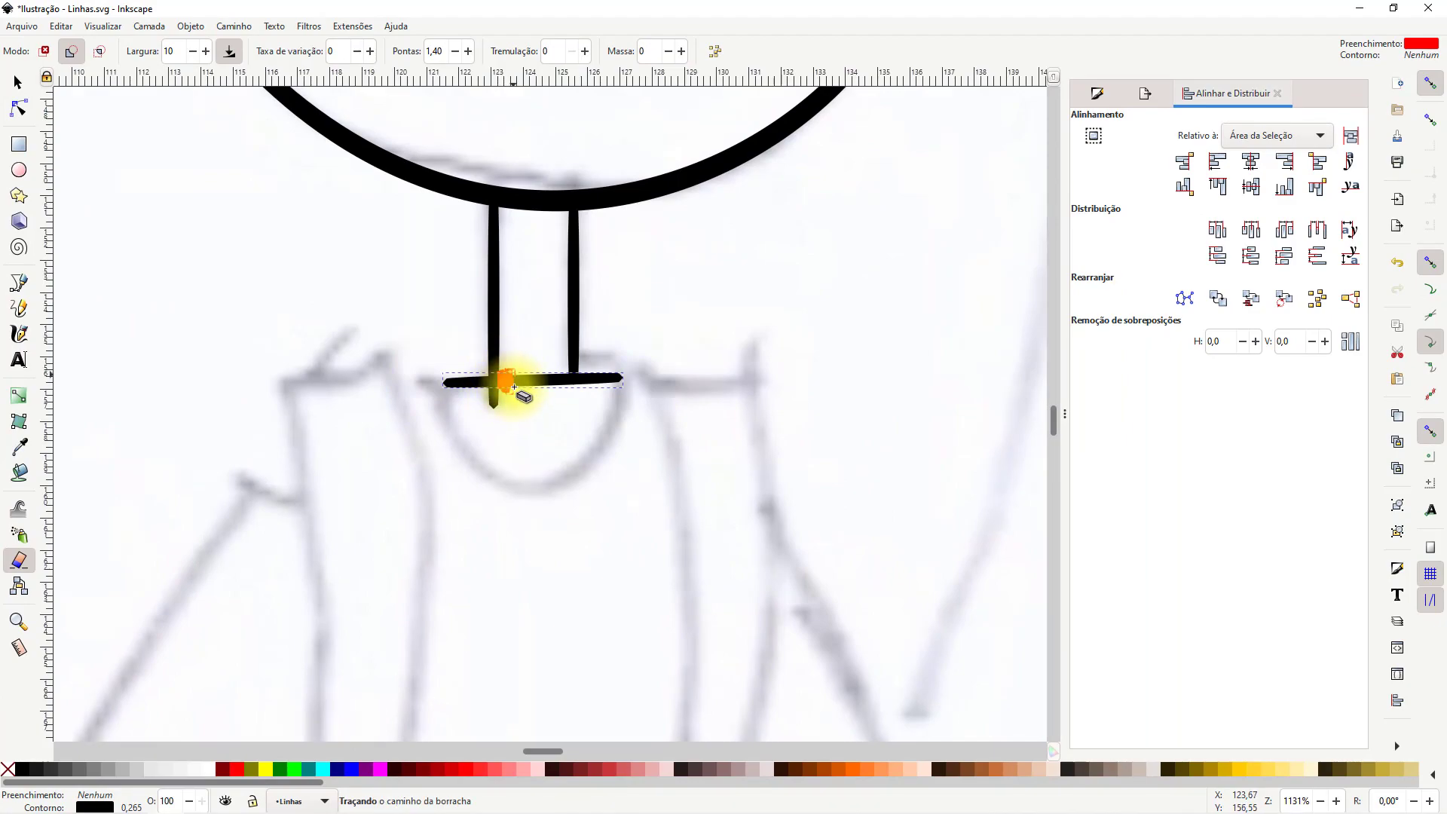
mouse_move(531, 368)
left_mouse_down()
mouse_move(556, 381)
mouse_move(543, 381)
left_mouse_up()
scroll(533, 420, "up", 4)
left_click_drag(390, 220, 406, 301)
left_click_drag(410, 226, 409, 235)
left_click(18, 82)
left_click(18, 560)
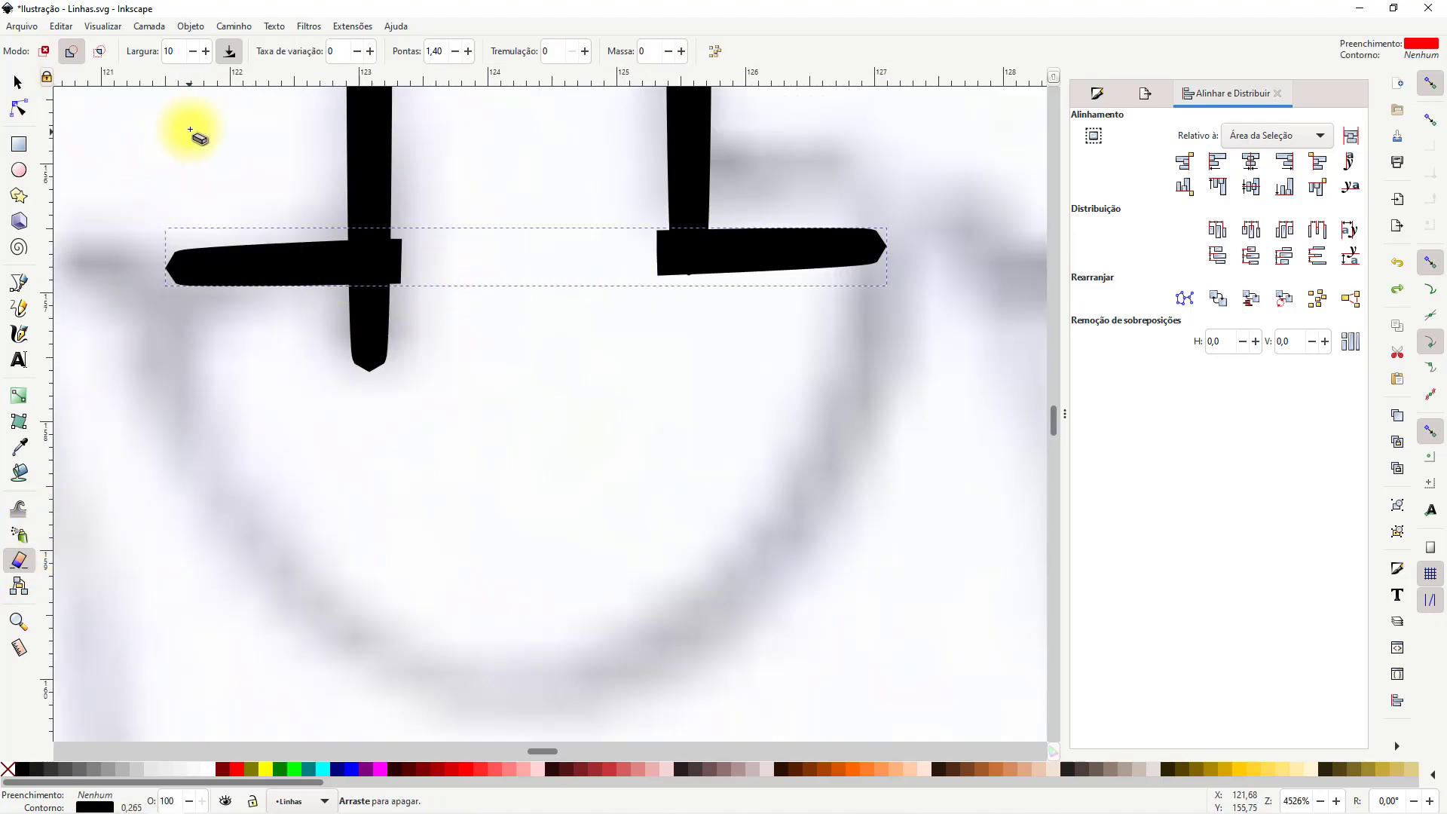
Set the Eraser width to 31 and erase the collar line's leftover stubs on the inner sides of the neck lines
left_click(206, 54)
left_click_drag(394, 289, 392, 297)
mouse_move(652, 230)
left_mouse_down()
mouse_move(673, 272)
mouse_move(678, 207)
left_mouse_up()
mouse_move(378, 290)
left_mouse_down()
mouse_move(377, 210)
mouse_move(379, 227)
left_mouse_up()
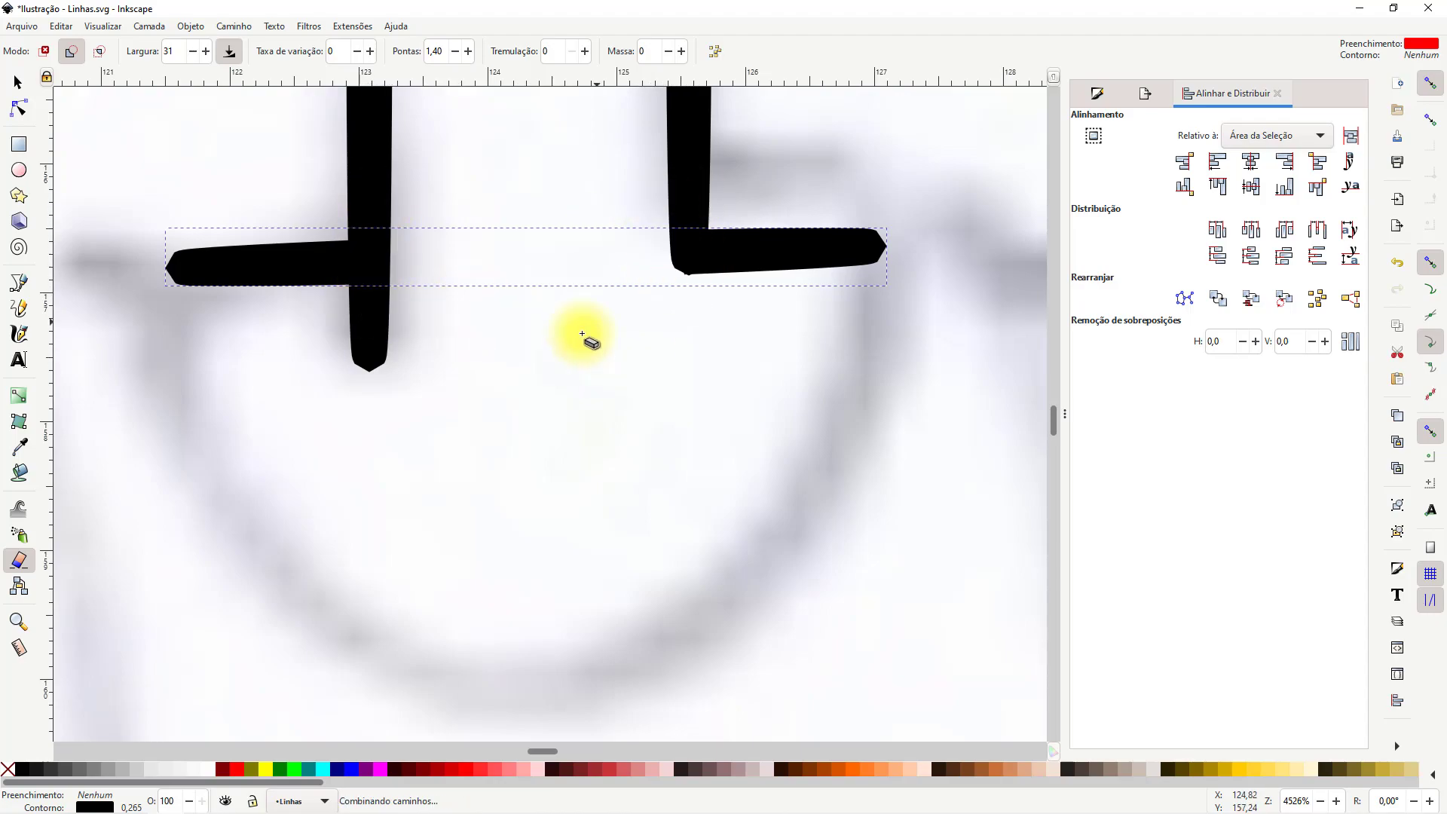
scroll(547, 324, "down", 4)
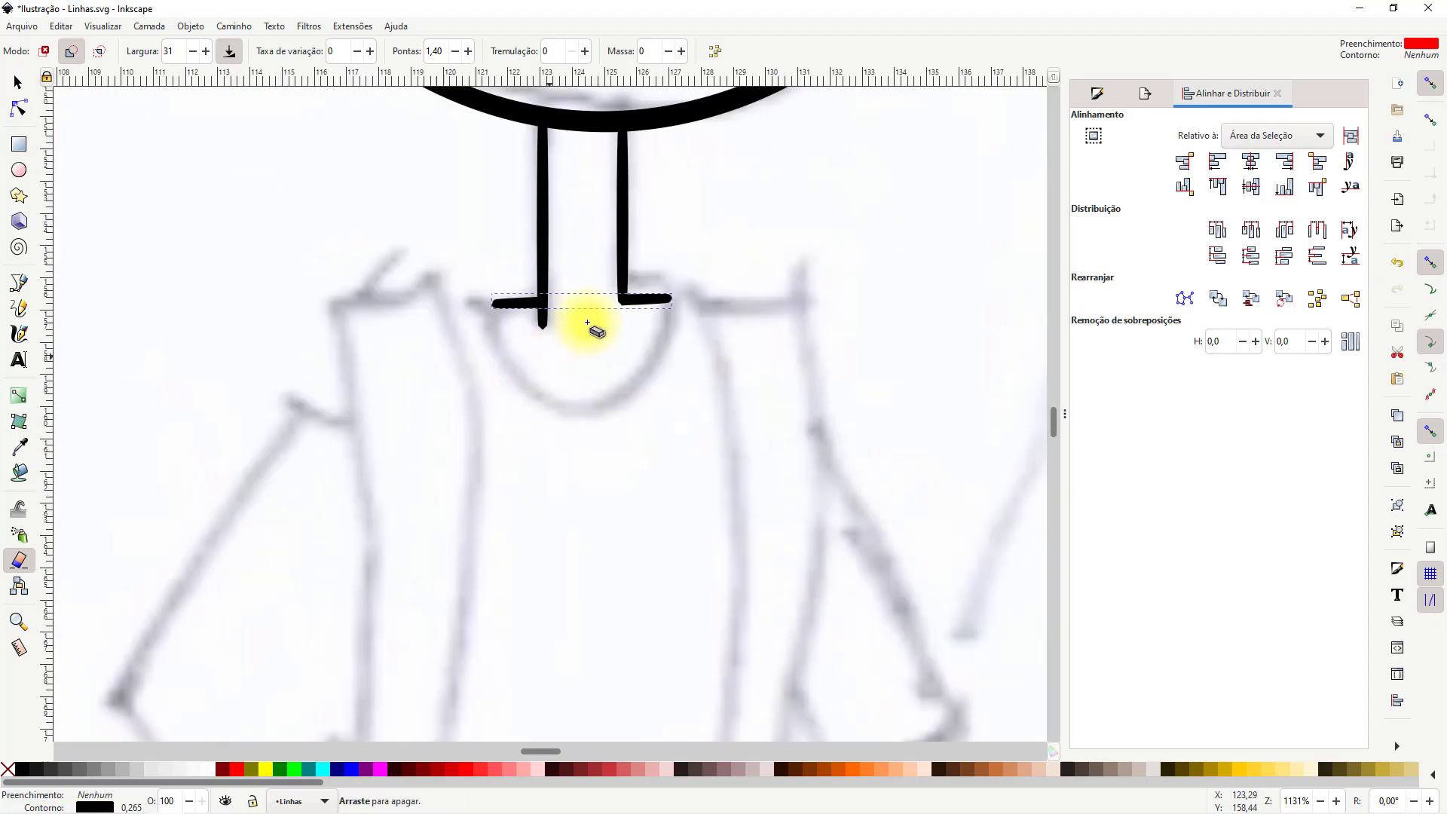
Move the outer end nodes of the two remaining collar line pieces slightly downward
left_click(20, 84)
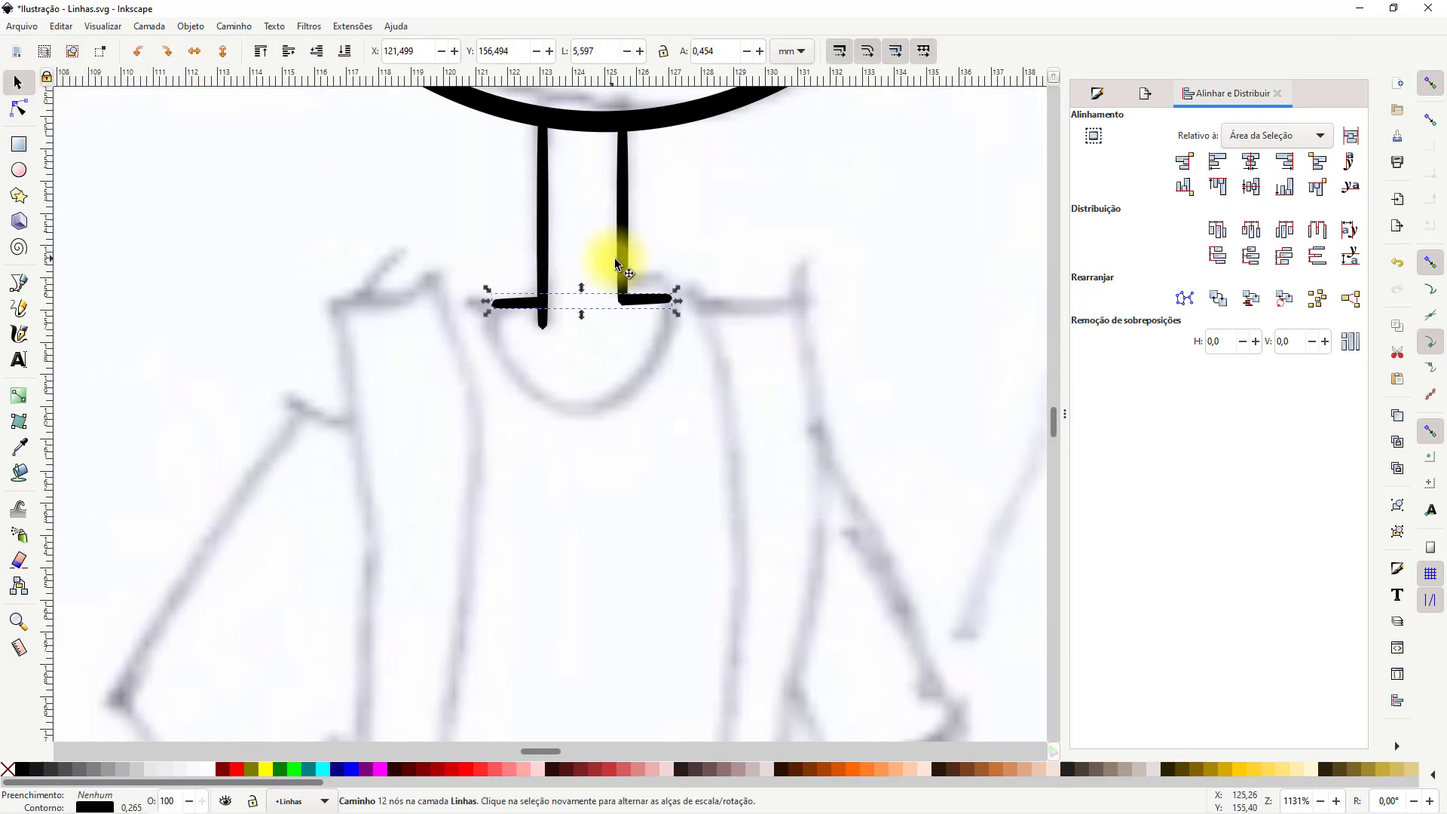
left_click(21, 111)
scroll(559, 288, "up", 4)
scroll(576, 308, "down", 3)
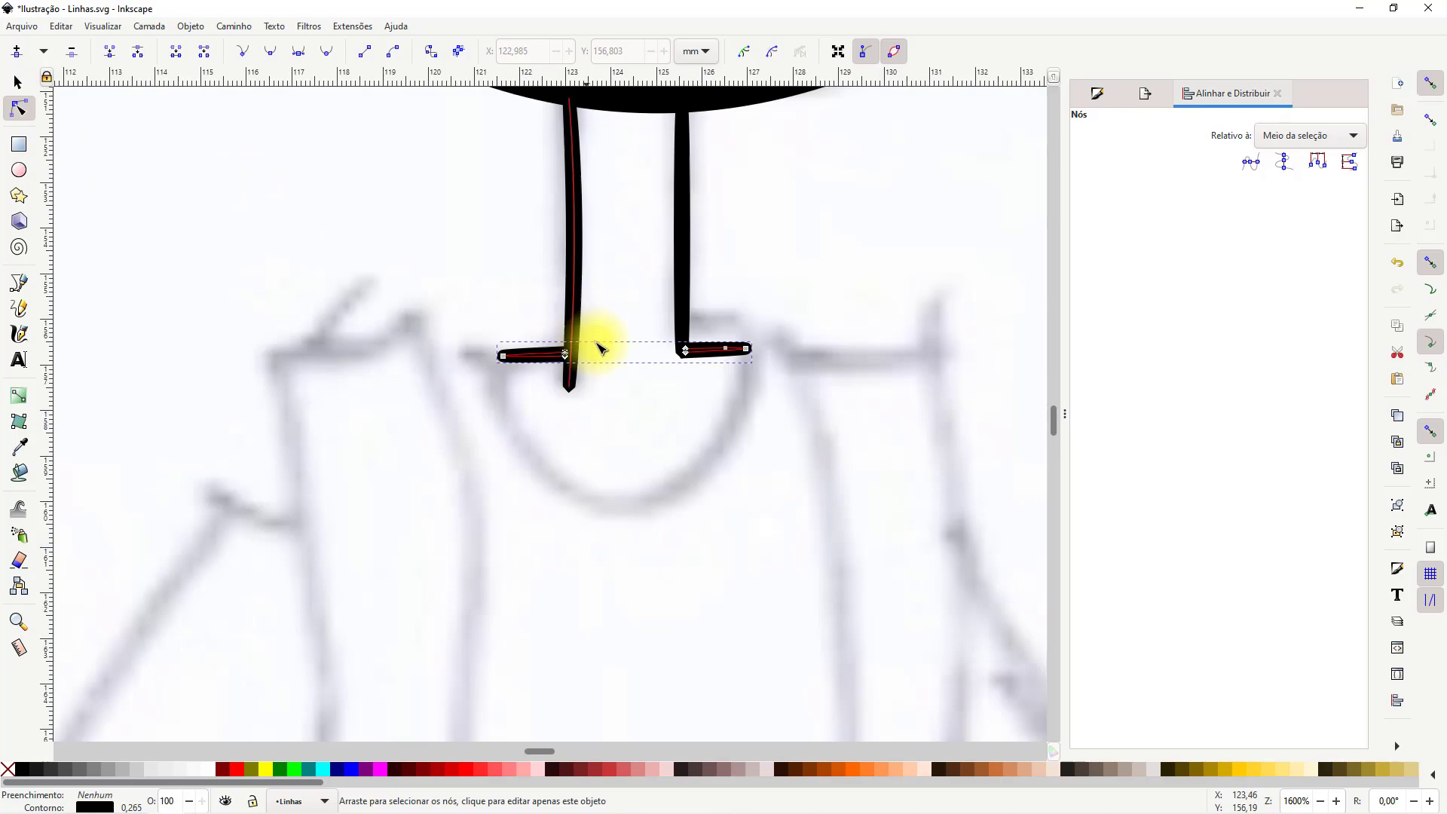
scroll(595, 347, "up", 2)
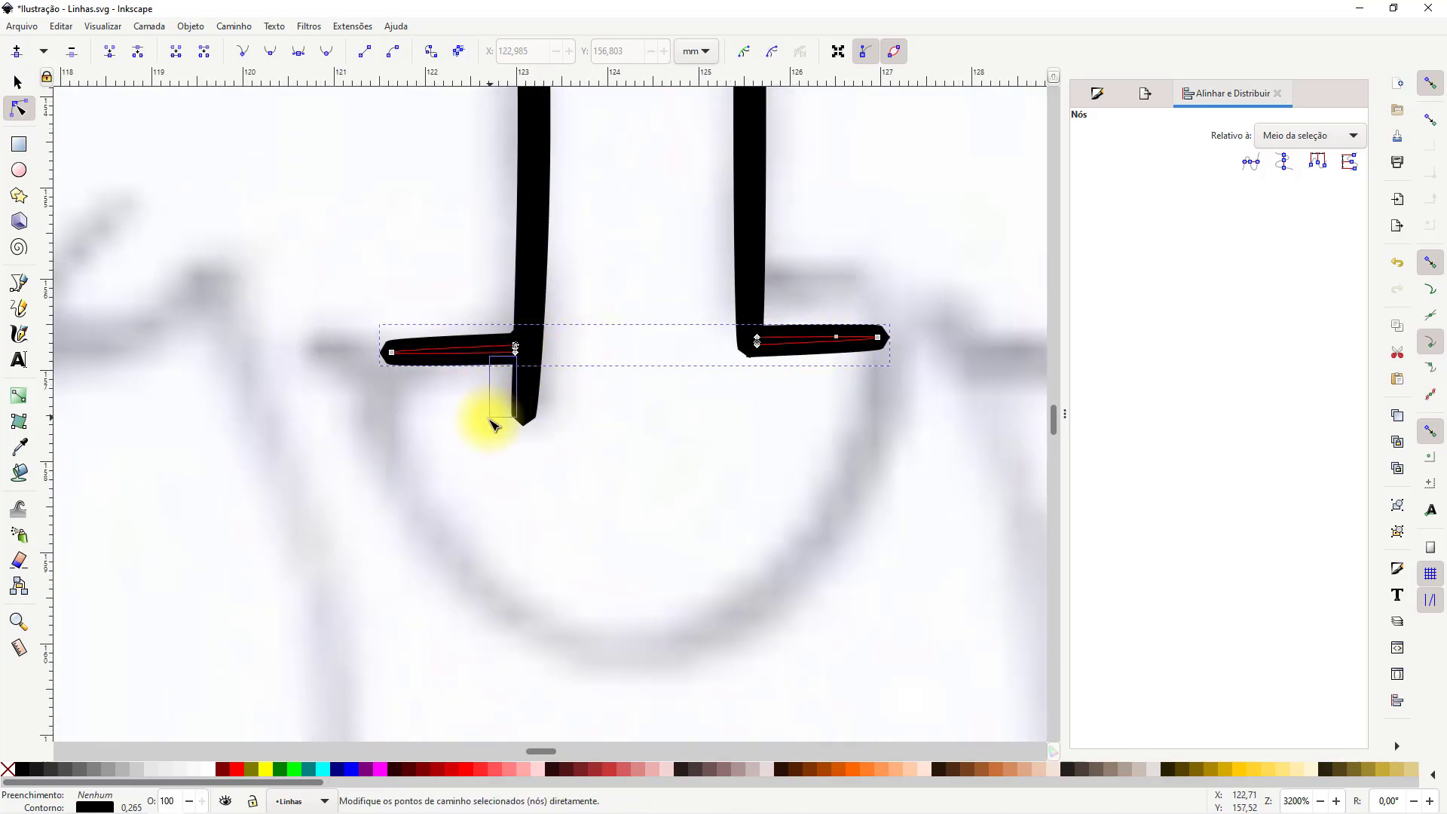
mouse_move(507, 355)
left_mouse_down()
mouse_move(467, 438)
mouse_move(505, 373)
left_mouse_up()
key("ctrl+z")
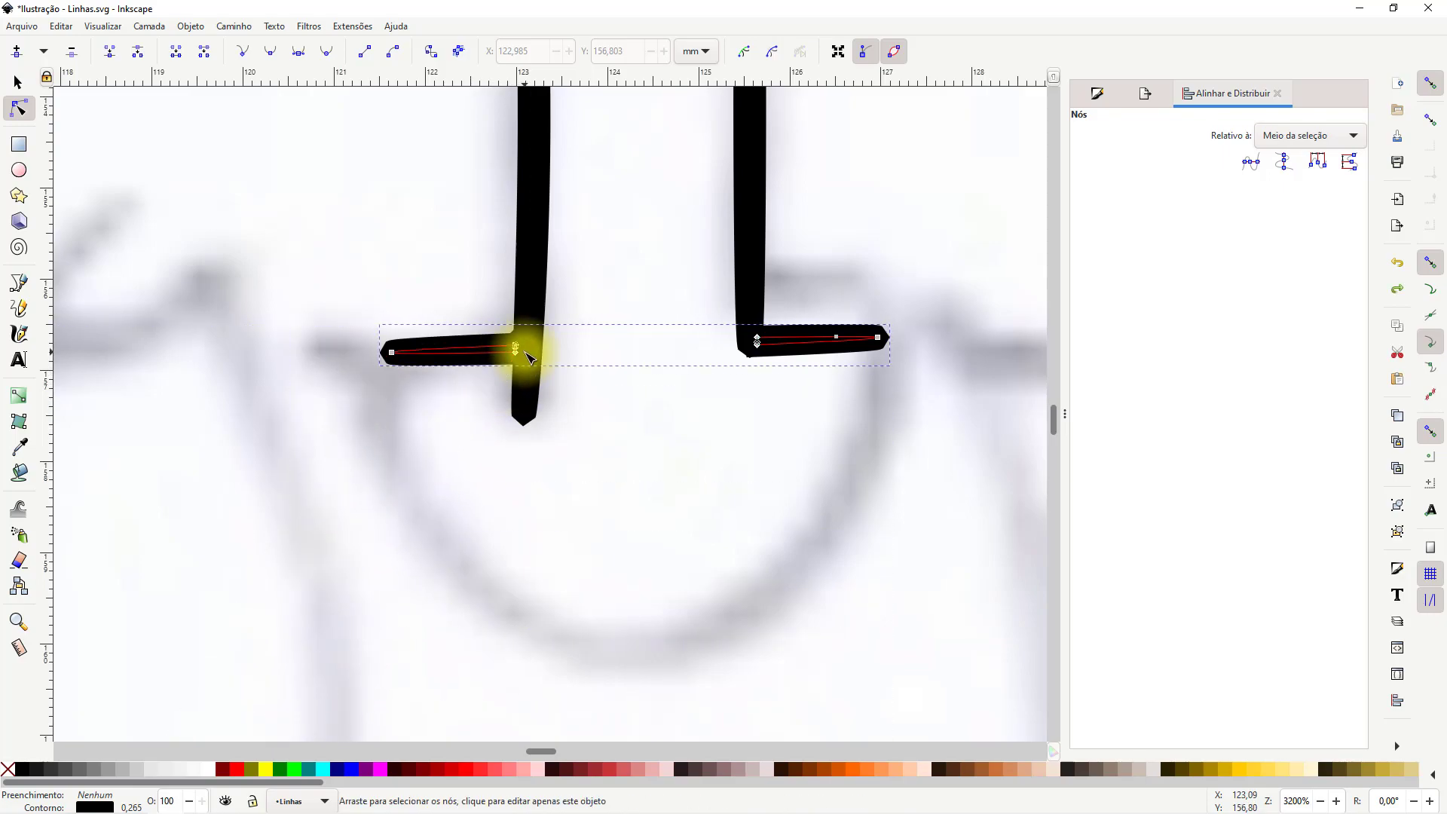
mouse_move(390, 413)
left_mouse_down()
mouse_move(397, 326)
mouse_move(391, 382)
mouse_move(392, 363)
left_mouse_up()
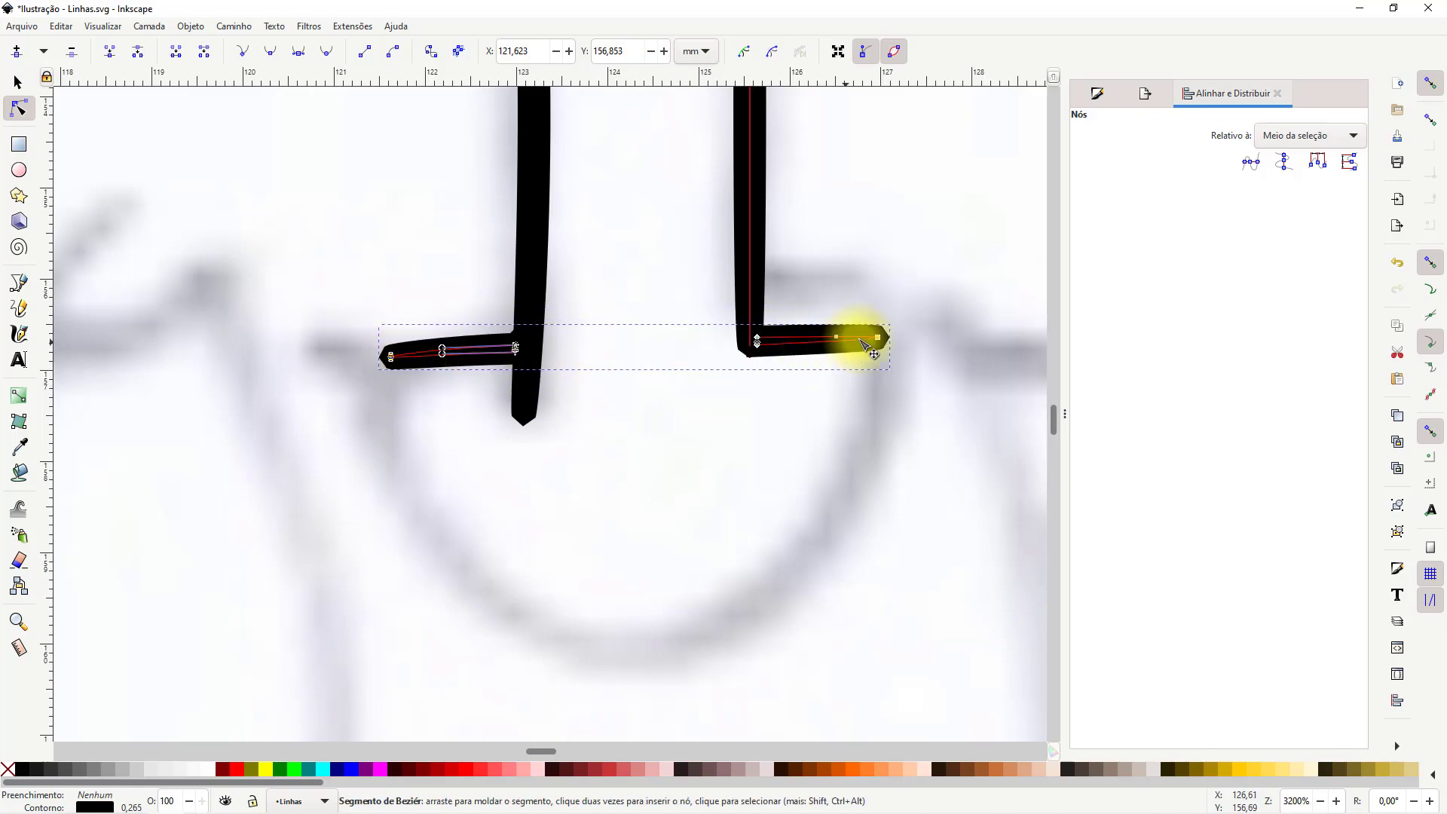
left_click_drag(882, 345, 883, 349)
left_click_drag(635, 427, 555, 517)
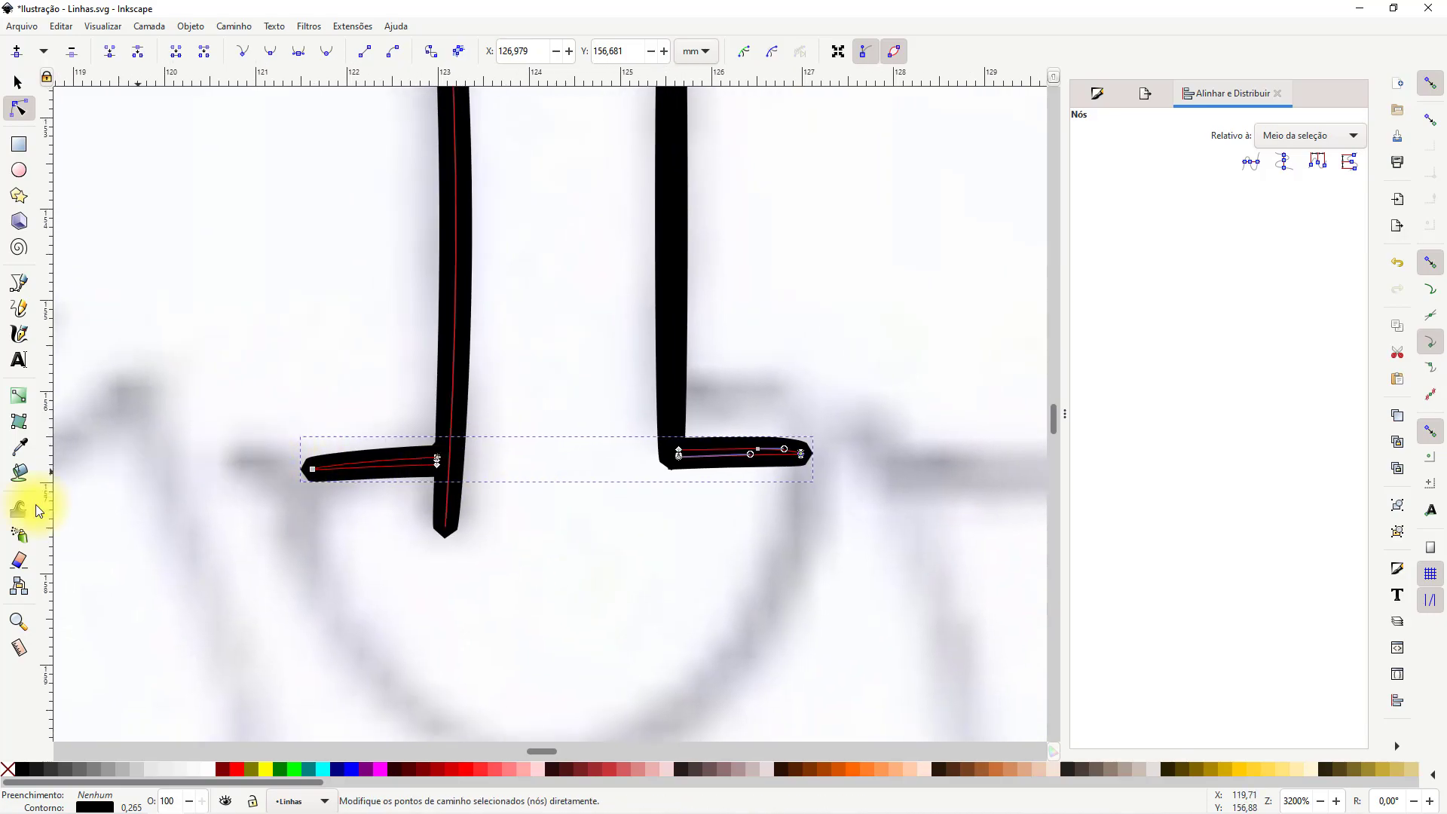
scroll(527, 411, "up", 3)
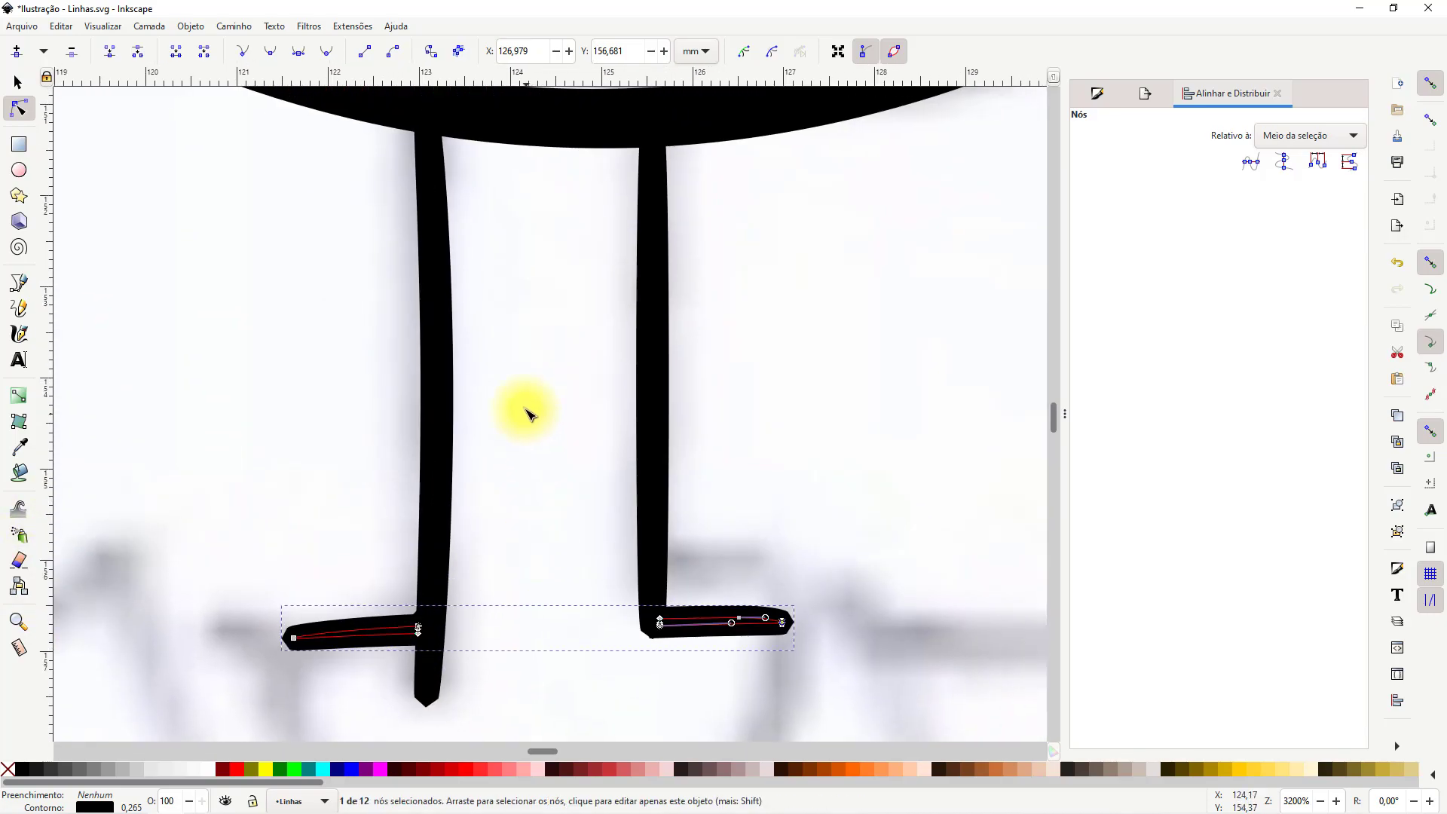
Delete both neck lines and the split collar line below the chin
key("s")
key("Escape")
scroll(594, 294, "down", 6)
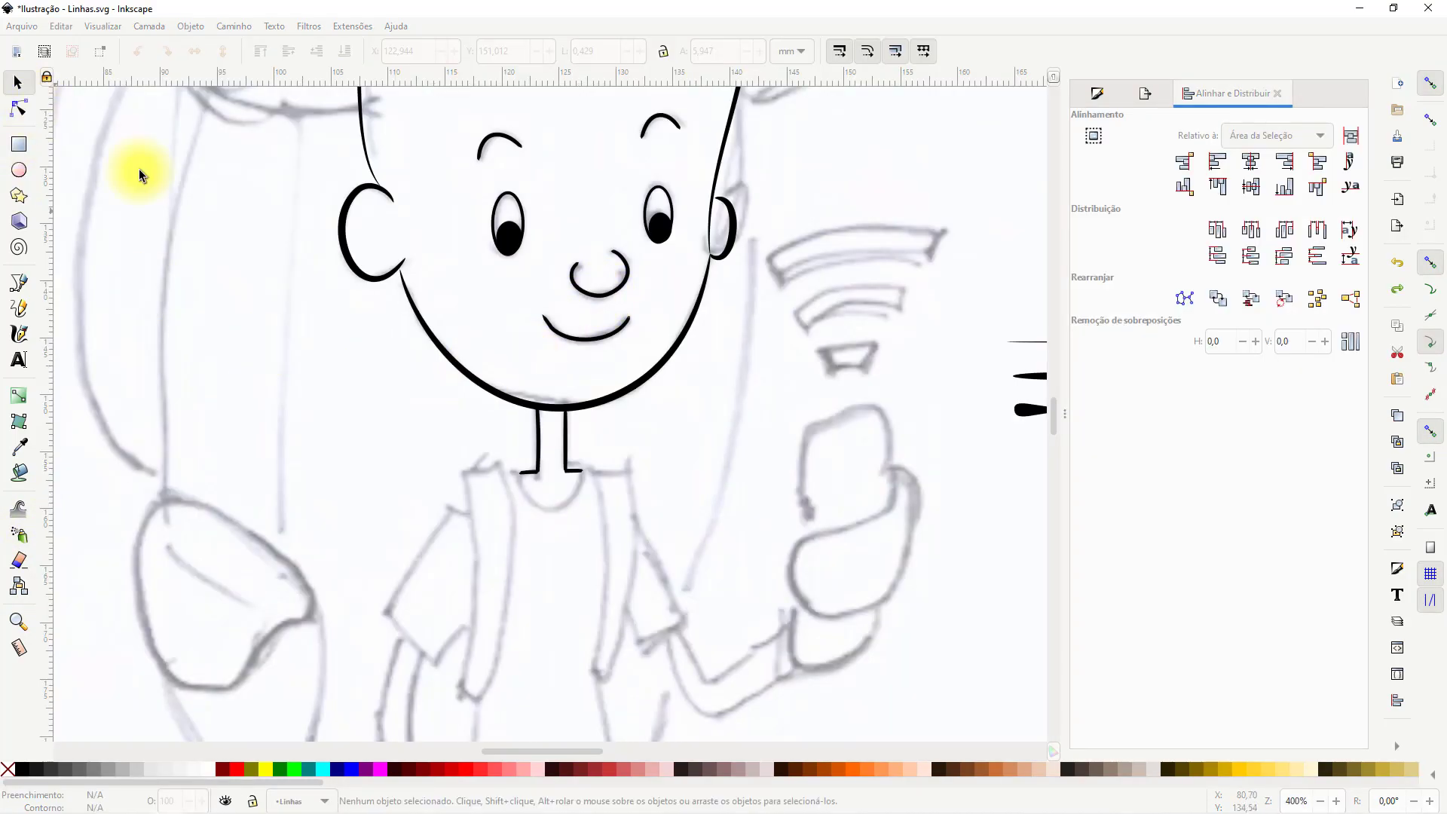
left_click(536, 450)
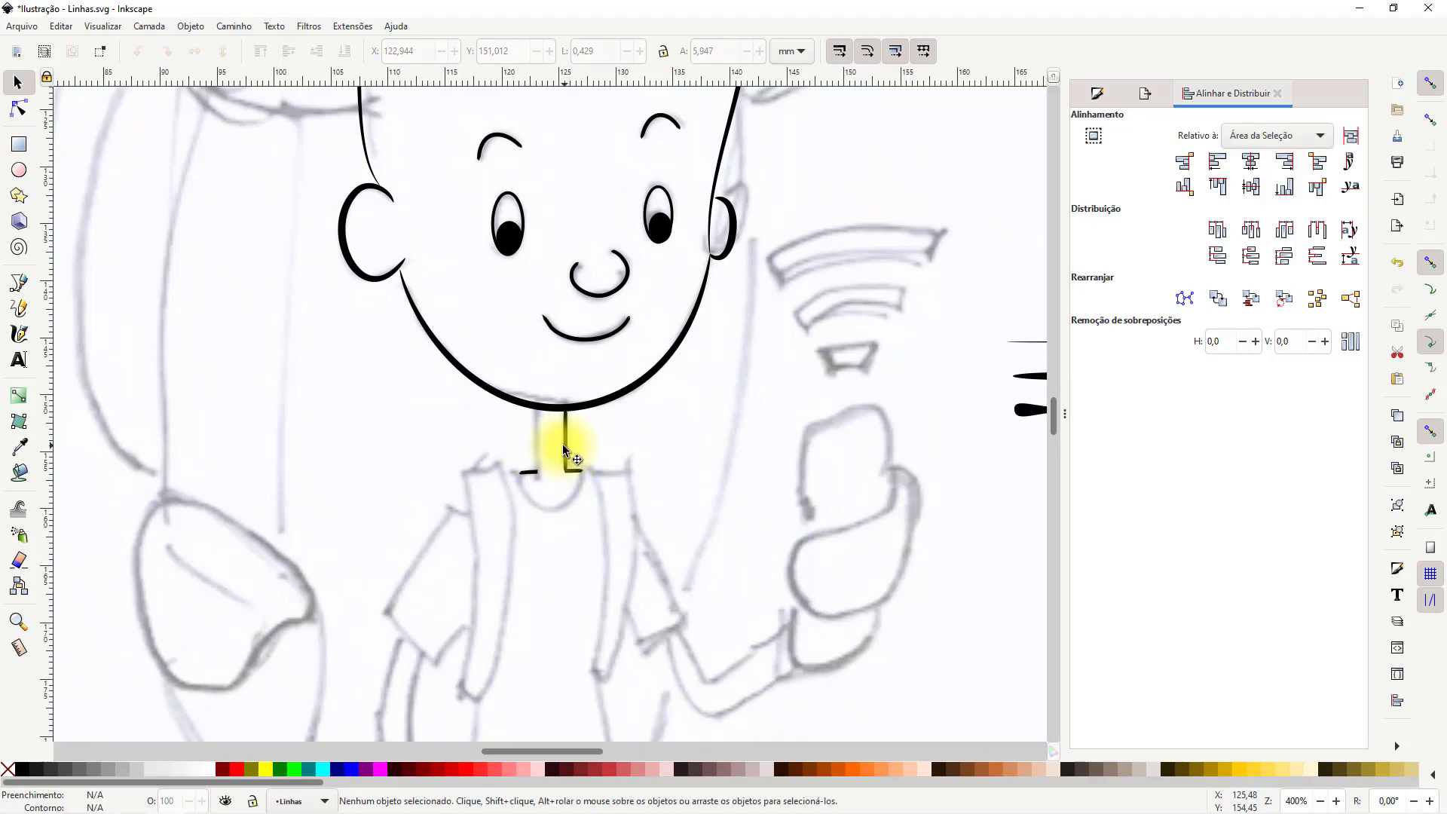
key("Delete")
left_click(528, 472)
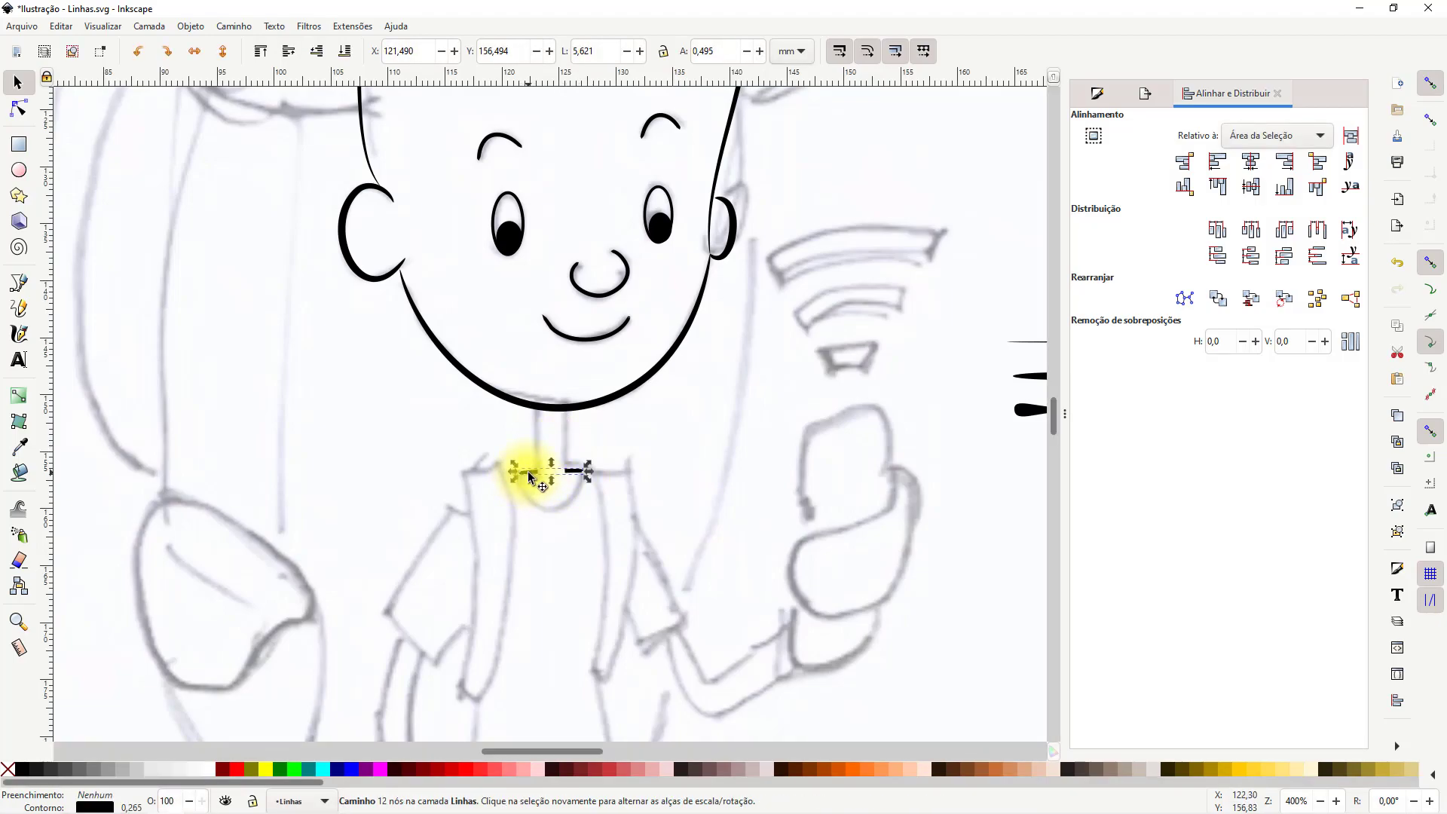
key("Delete")
Copy the middle reference ellipse and trace both neck sides and the short shoulder lines with the Pencil using "Da área de transferência" at scale 1,00
key("ctrl+c")
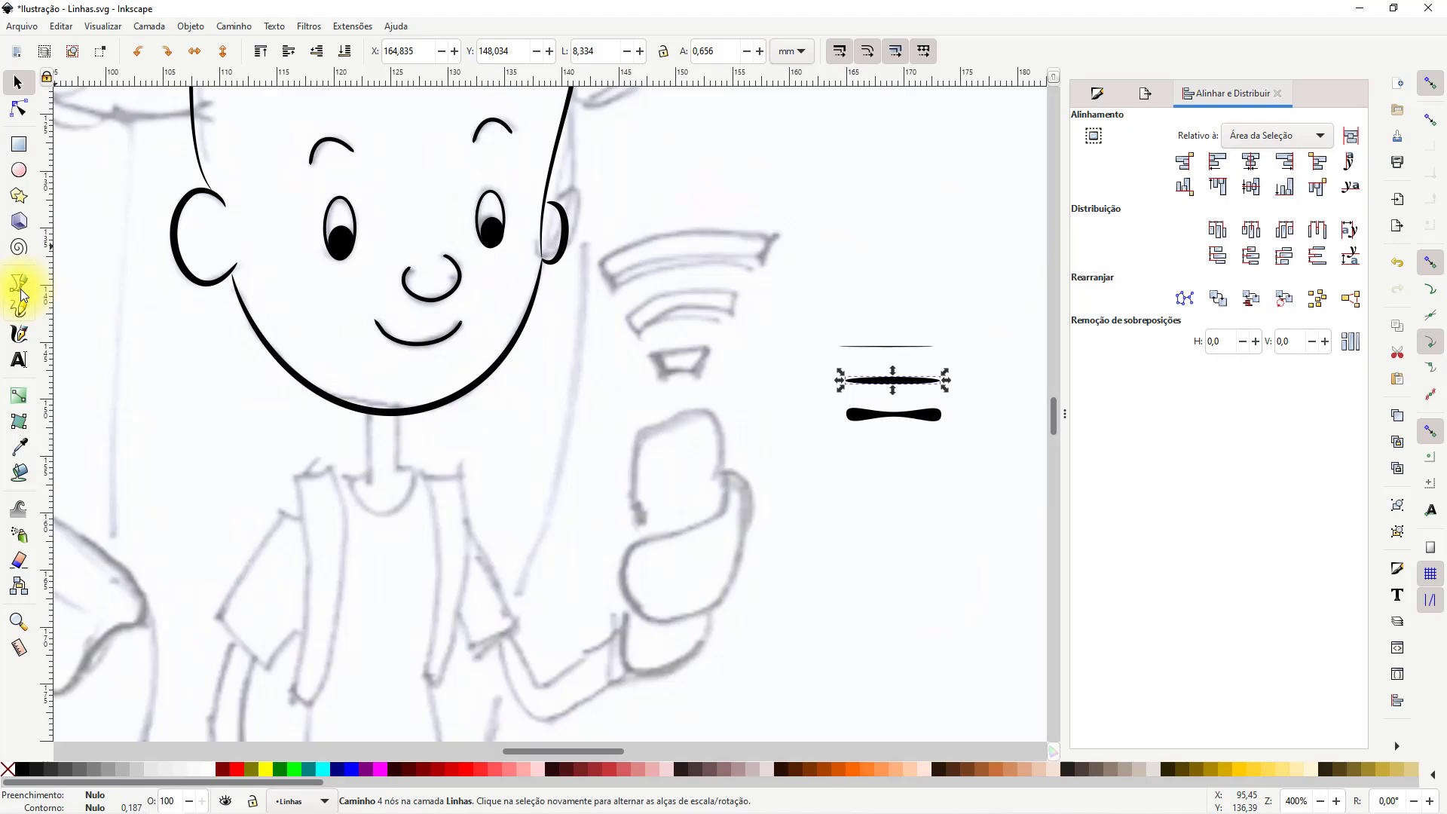
left_click(21, 305)
scroll(361, 442, "up", 4)
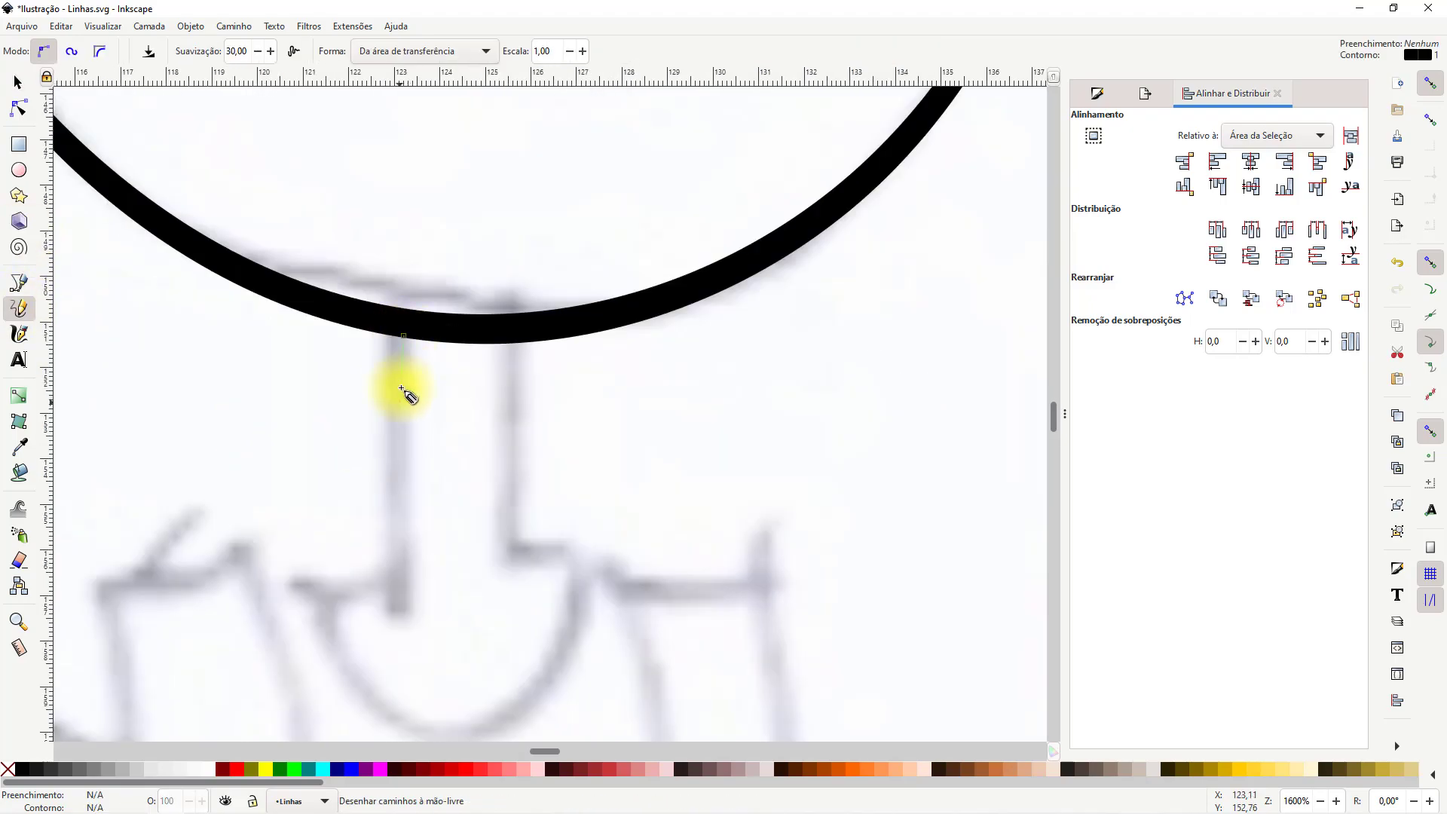
left_click_drag(403, 336, 377, 589)
left_click_drag(507, 340, 501, 581)
left_click_drag(327, 591, 400, 568)
left_click_drag(487, 559, 577, 559)
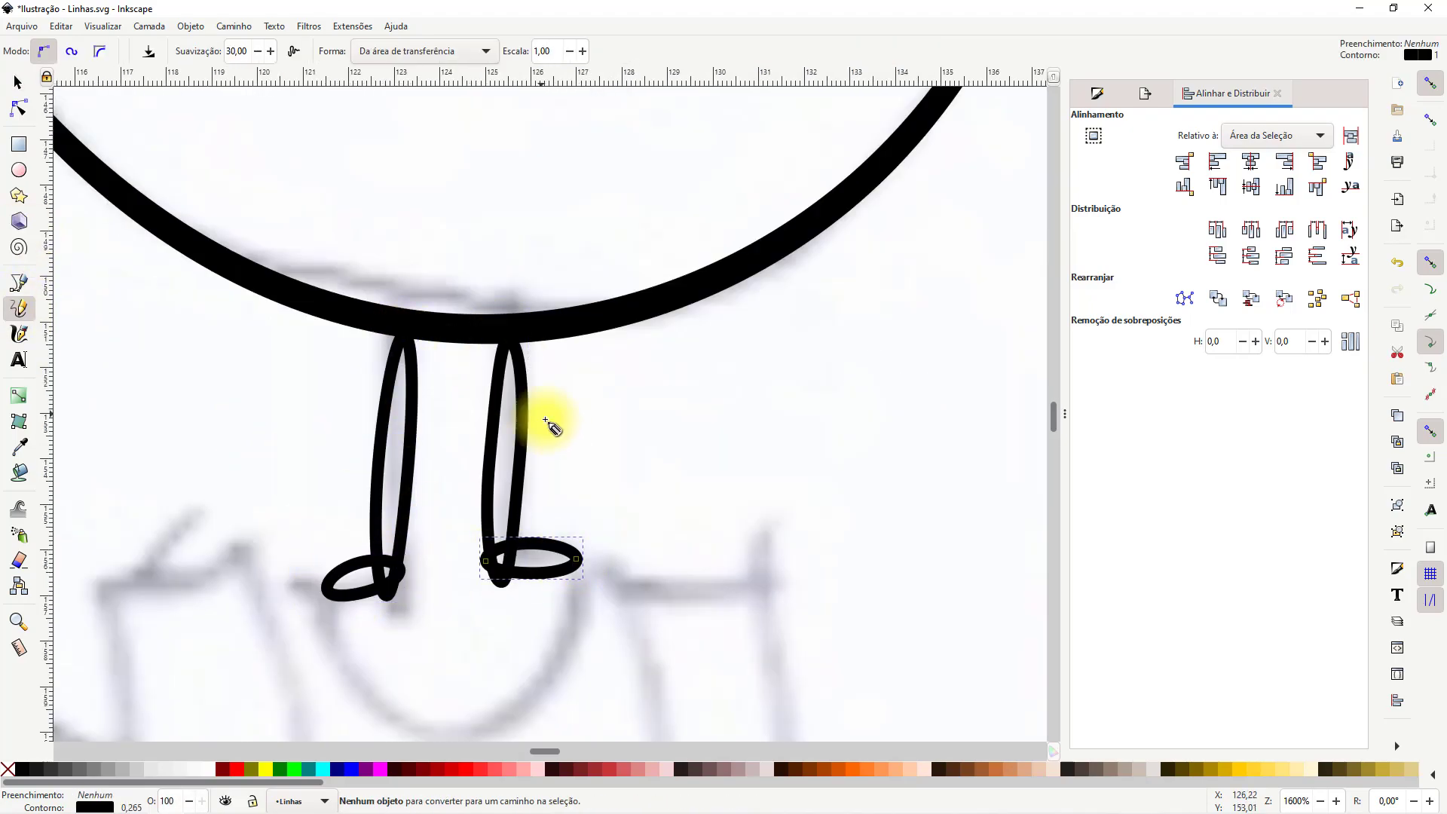
Fill the four neck and shoulder strokes with black and remove their outline
left_click(18, 82)
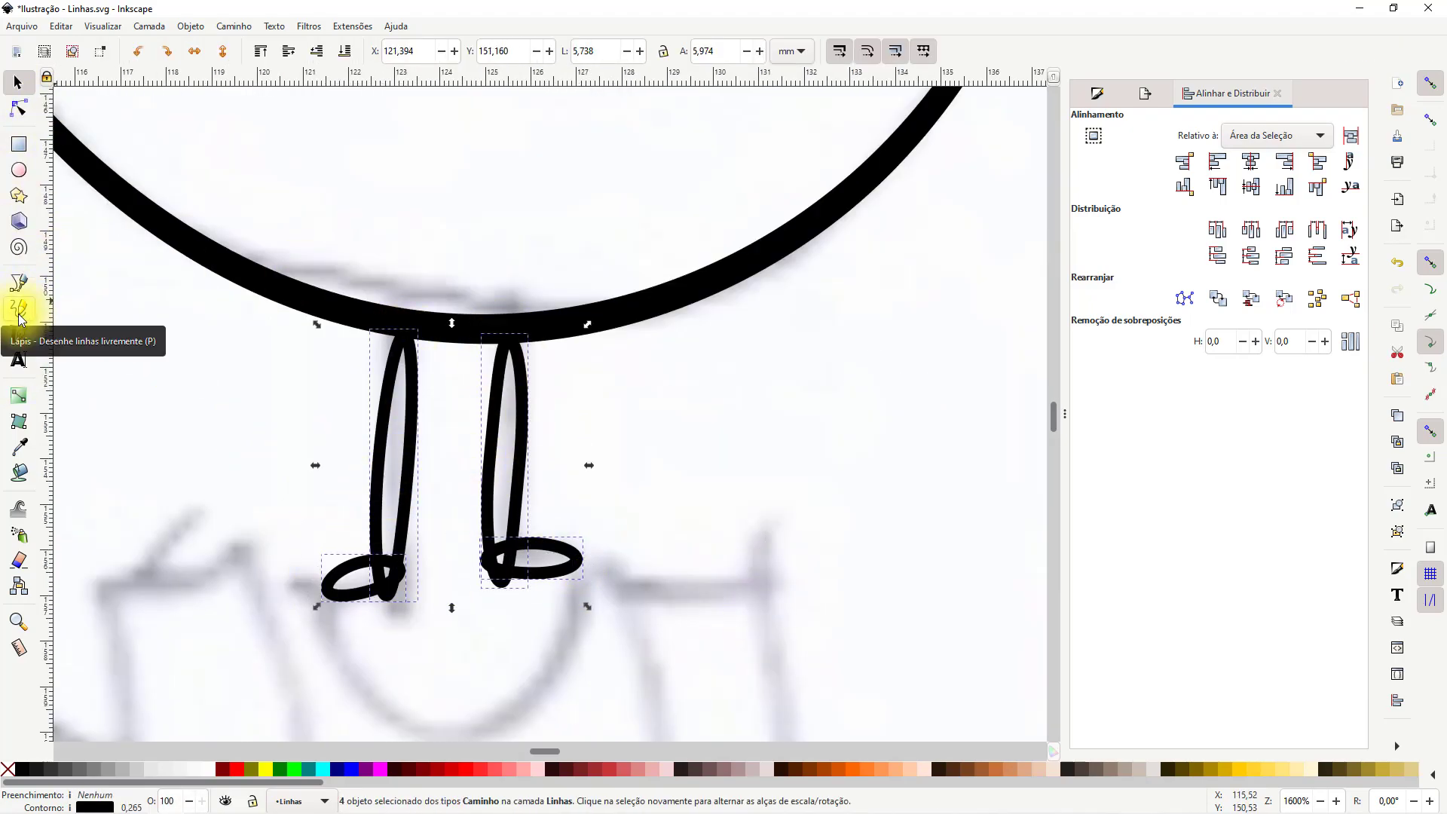
left_click(22, 770)
left_click(8, 769, "shift")
left_click(619, 536)
scroll(614, 538, "down", 6)
left_click_drag(631, 611, 607, 519)
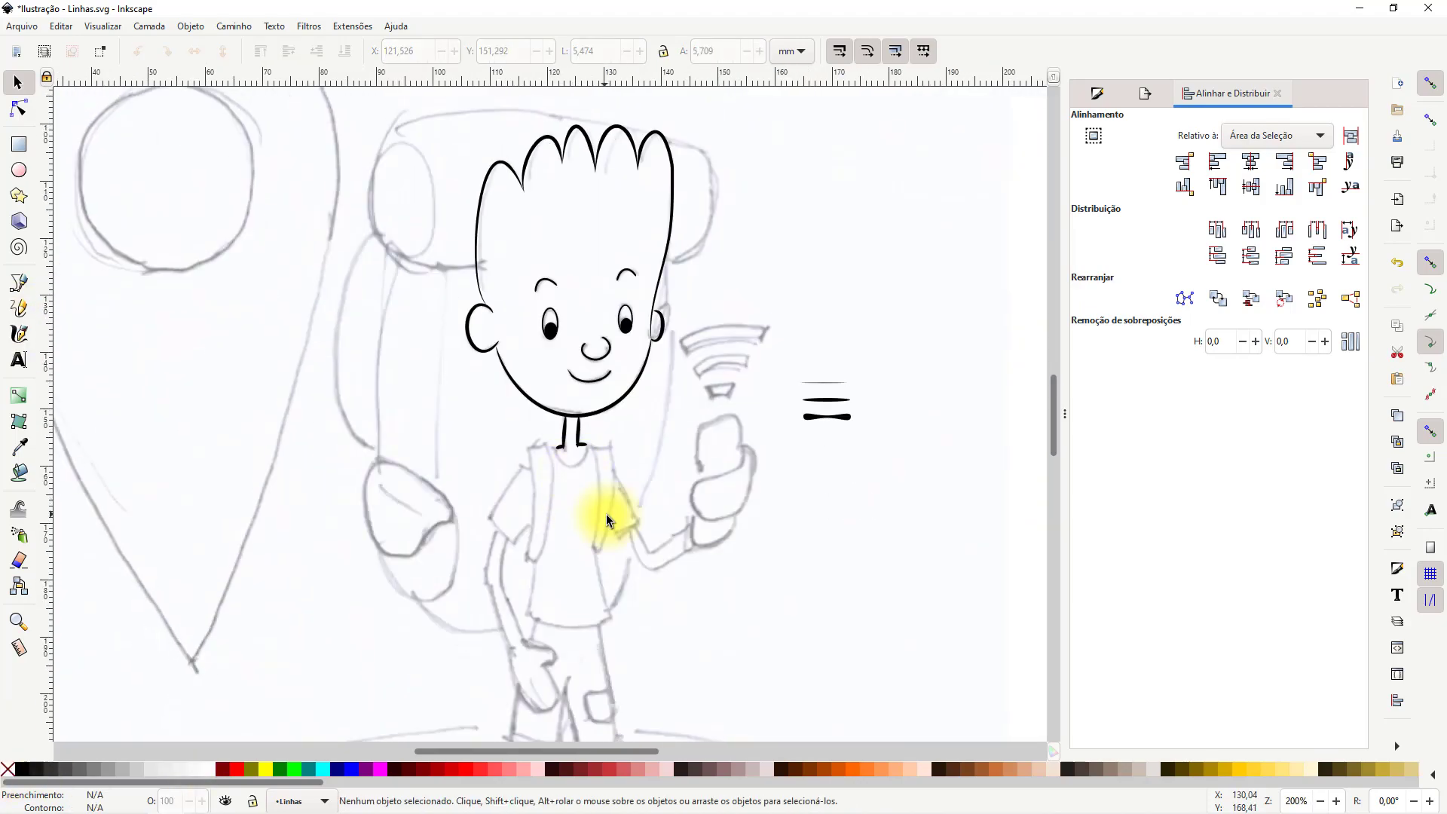
Trace the curved shirt collar below the neck with the Pencil and adjust its curve by its nodes
scroll(579, 433, "up", 4)
scroll(580, 435, "up", 2)
left_click(19, 308)
mouse_move(331, 437)
left_mouse_down()
mouse_move(351, 464)
mouse_move(590, 414)
left_mouse_up()
left_click(19, 112)
left_click_drag(561, 480, 581, 476)
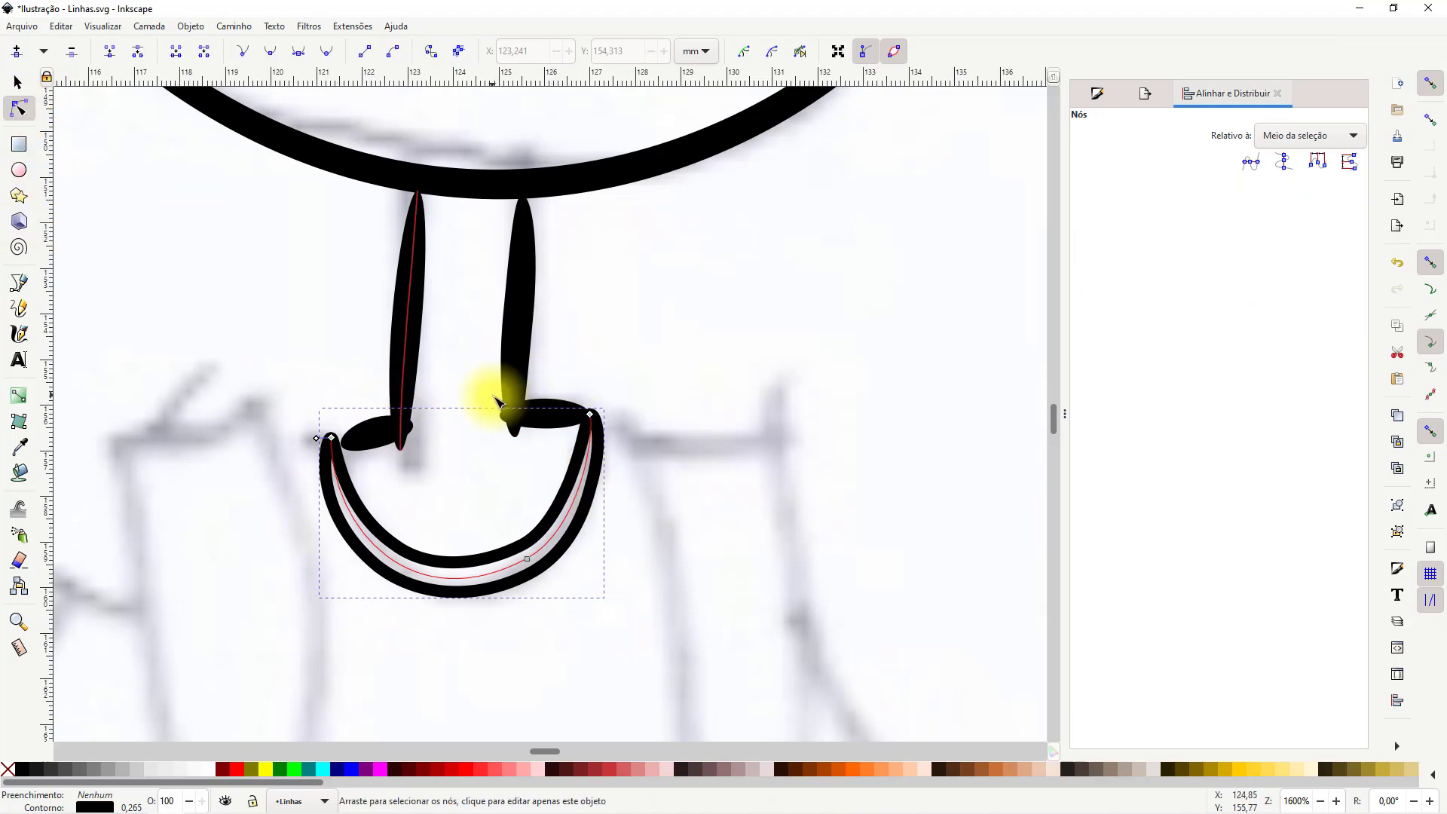
scroll(493, 346, "down", 4)
Trace the outlines of the right and left backpack straps on the chest with the Pencil, undoing and redrawing the faulty strokes
left_click(18, 308)
scroll(533, 372, "up", 2)
left_click_drag(533, 365, 597, 372)
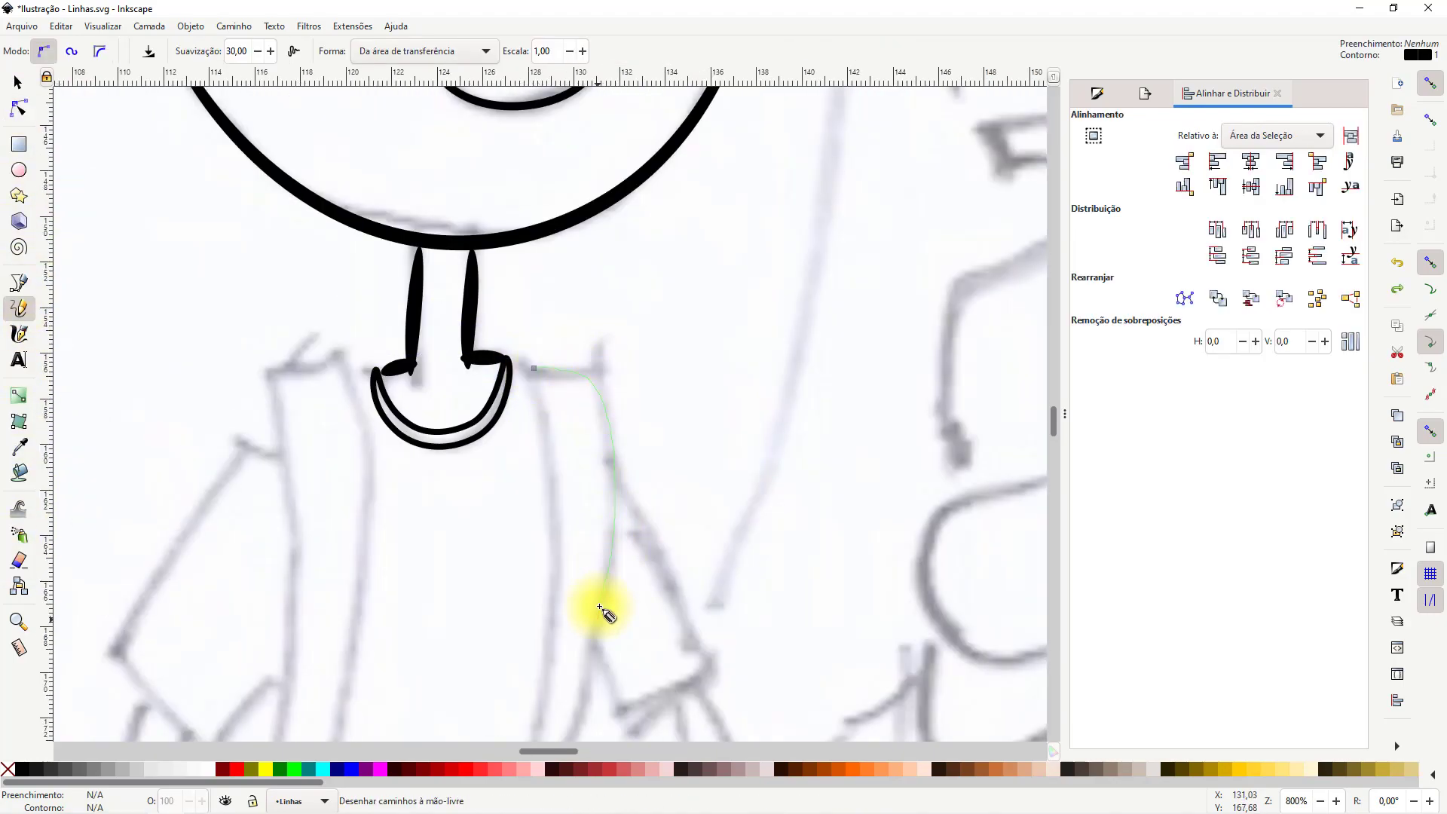
left_click_drag(540, 726, 533, 367)
scroll(647, 580, "down", 5)
key("ctrl+z")
mouse_move(536, 195)
left_mouse_down()
mouse_move(604, 250)
mouse_move(539, 595)
mouse_move(610, 259)
left_mouse_up()
key("ctrl+z")
left_click_drag(554, 606, 536, 602)
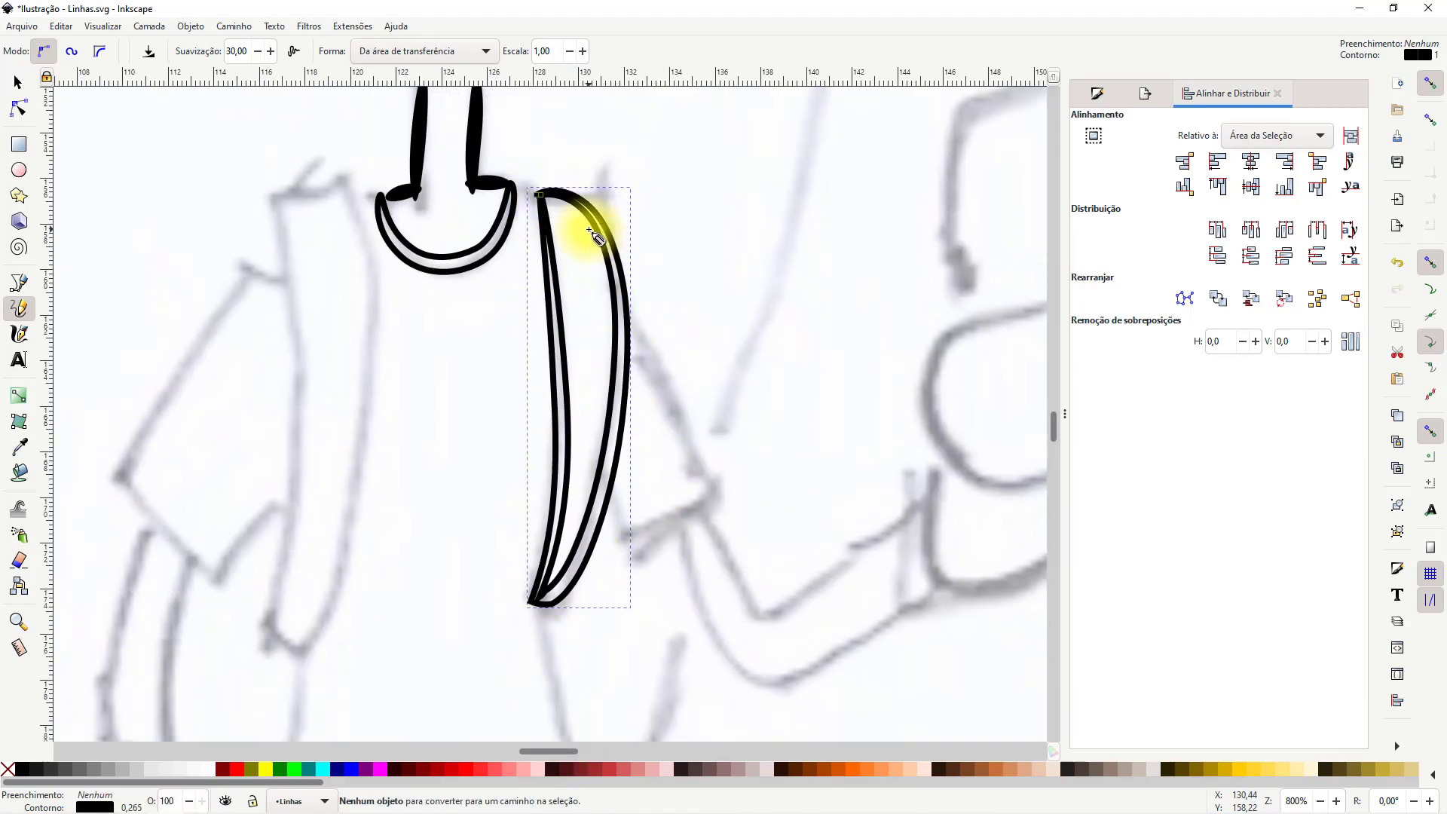
left_click_drag(294, 511, 292, 649)
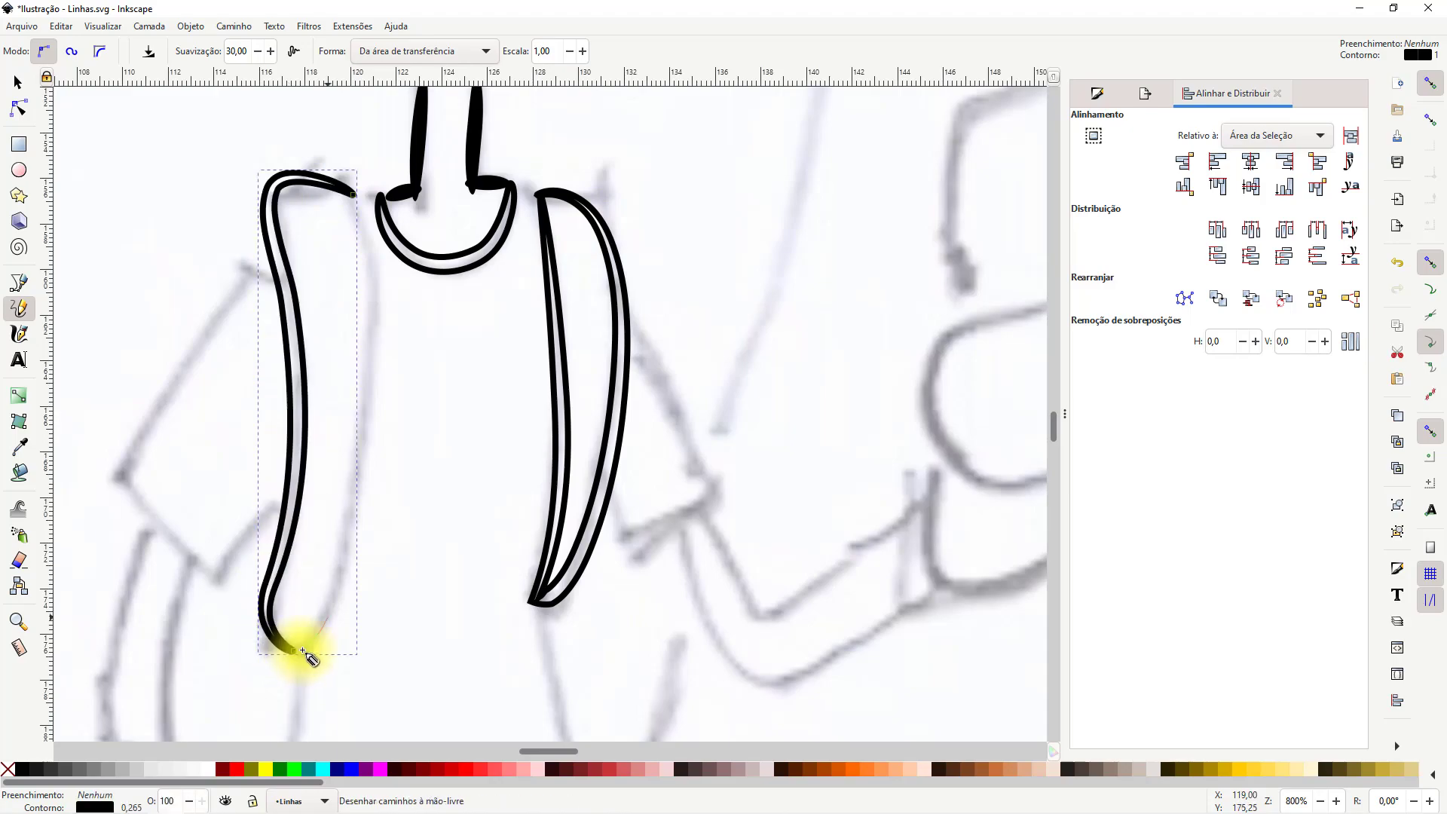
Fill the collar and both backpack straps with black and remove their outline
key("s")
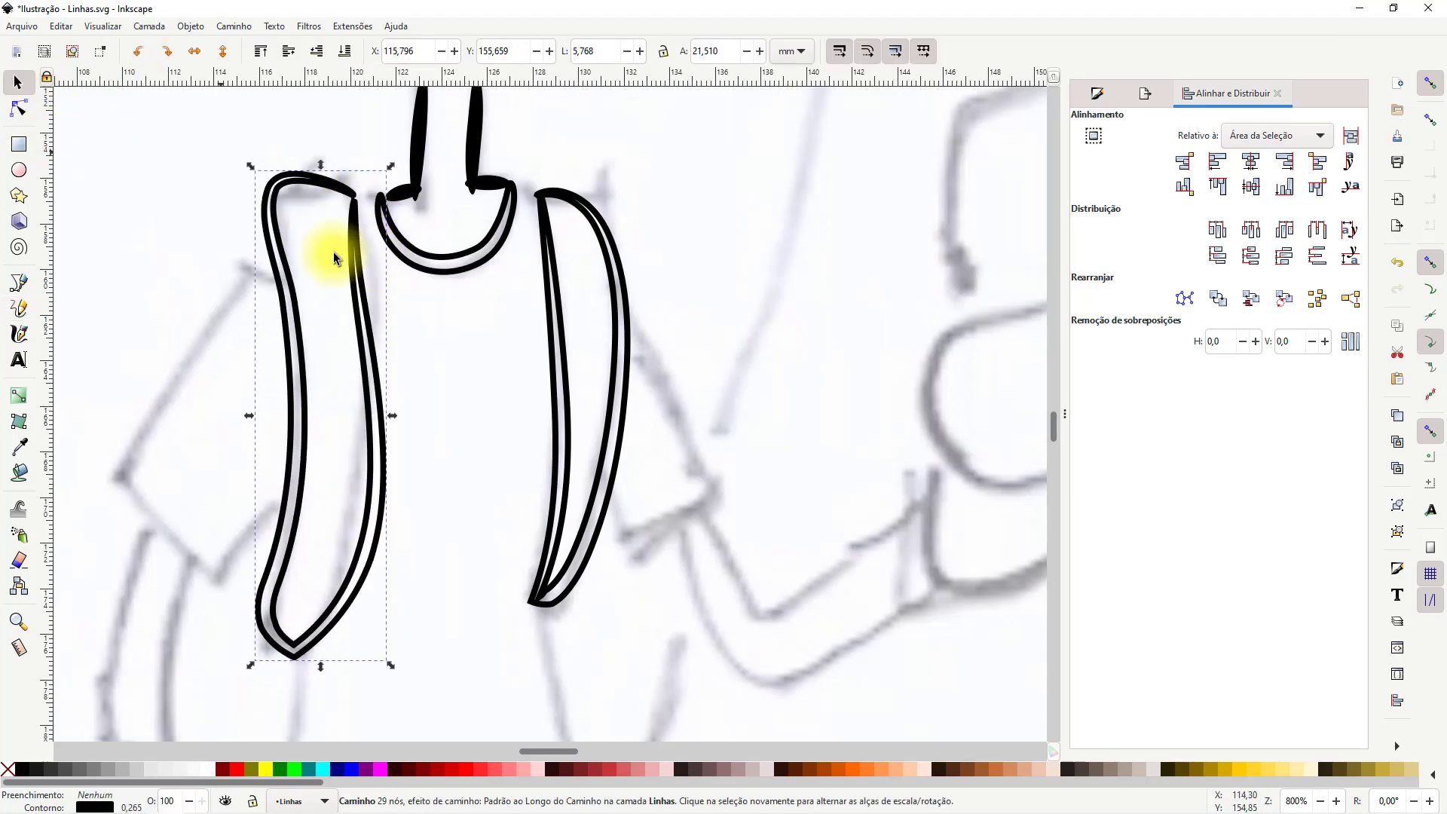
left_click(23, 769)
left_click(7, 769, "shift")
scroll(482, 551, "down", 4)
left_click(616, 556)
left_click_drag(472, 573, 505, 506)
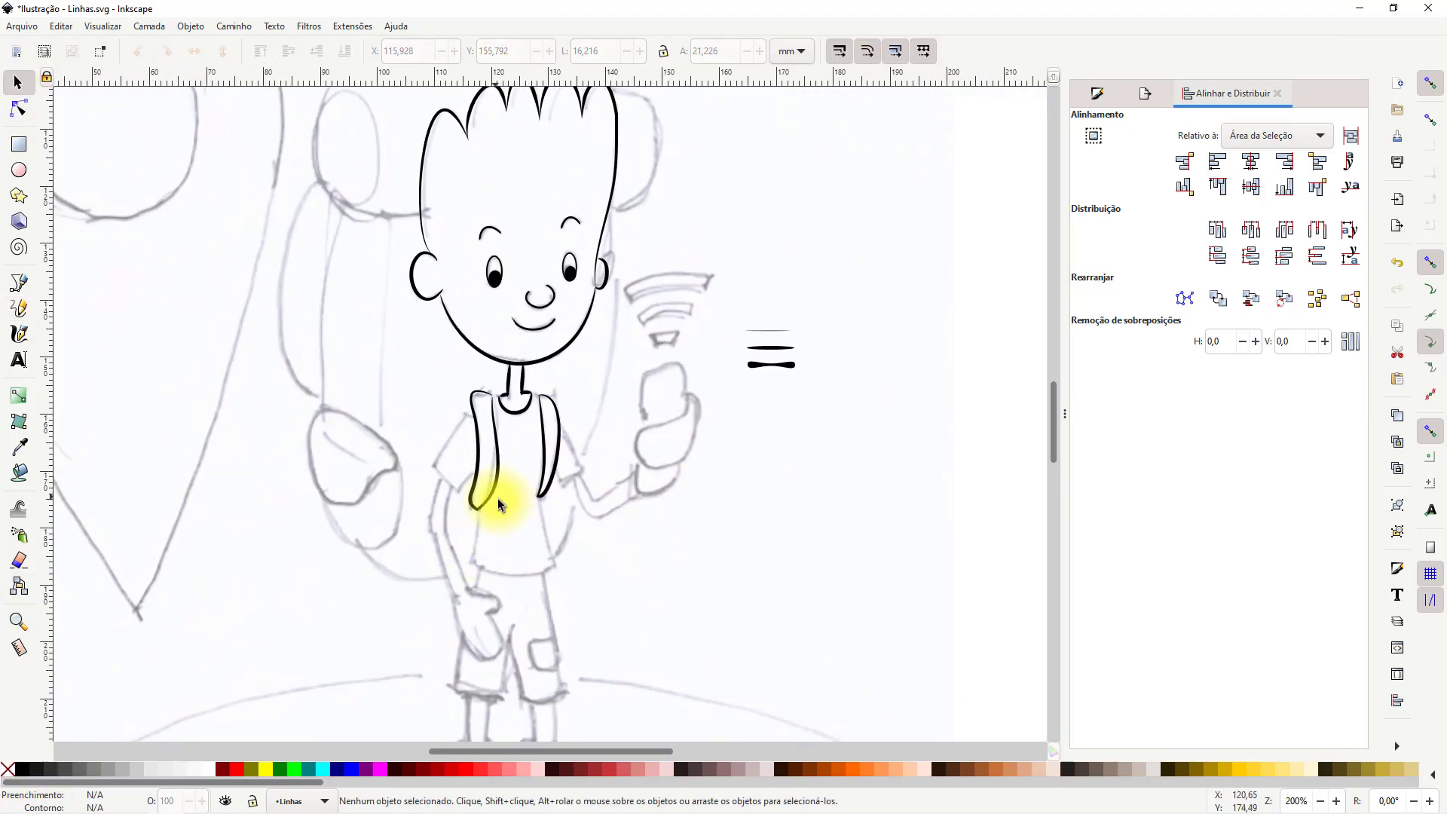
Reshape the lower end of the right backpack strap into a wider, rounder curve by editing its nodes
left_click(554, 474)
scroll(520, 470, "up", 2)
key("n")
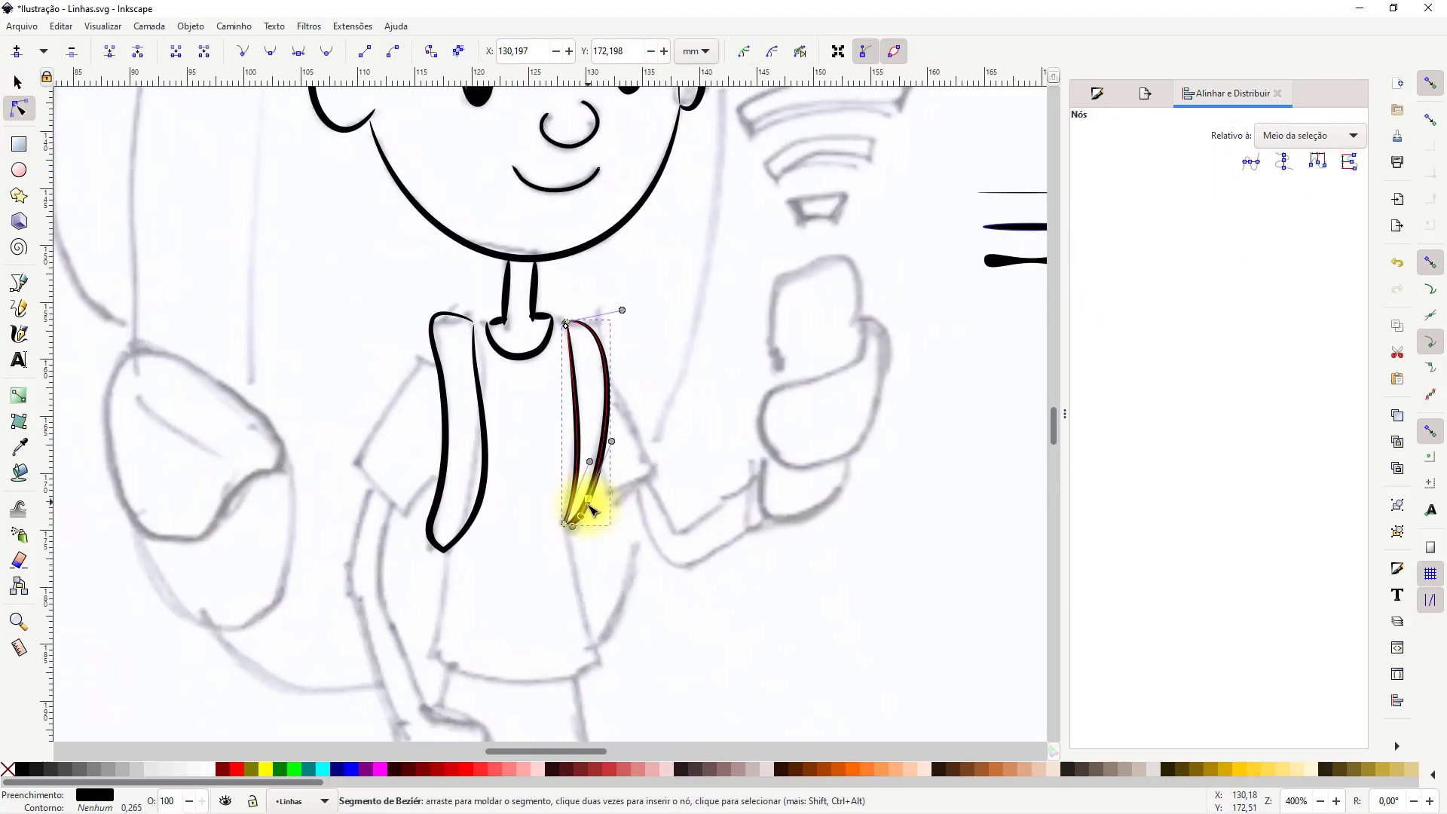
Delete the left backpack strap and replace it with a duplicate of the right strap moved to its place
left_click(442, 548)
key("s")
left_click_drag(368, 266, 493, 563)
key("Delete")
left_click(577, 446)
key("ctrl+d")
left_click_drag(579, 445, 468, 438)
Adjust the upper corner node of the duplicated left strap to fit the sketch
key("n")
left_click_drag(457, 330, 460, 325)
left_click(495, 585)
left_click_drag(495, 588, 572, 551)
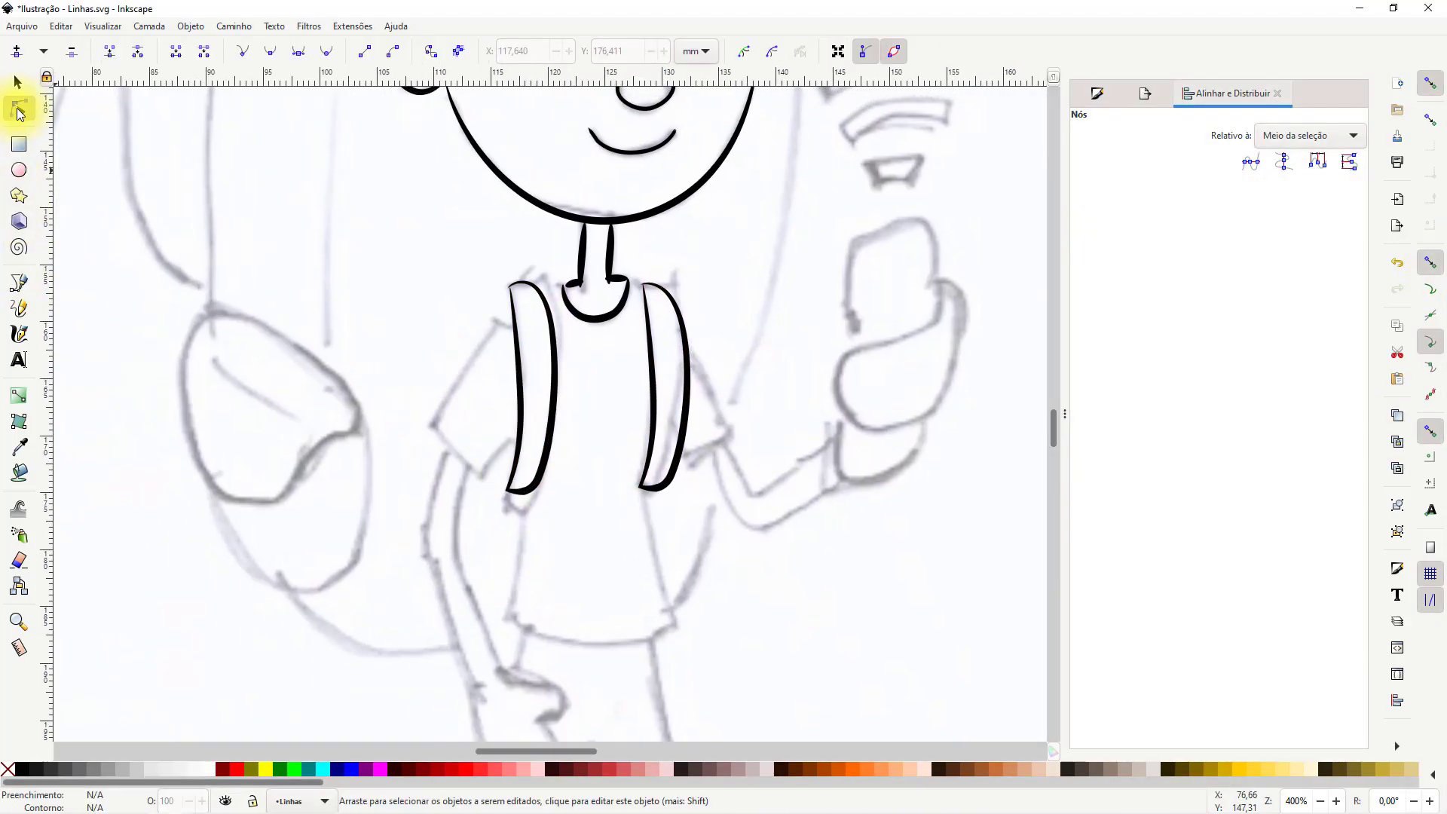
Copy the reference ellipse again and trace the short shoulder line between the left strap and the collar with the Pencil
left_click(20, 309)
scroll(584, 291, "up", 4)
key("ctrl+z")
left_click_drag(469, 263, 237, 300)
scroll(437, 315, "down", 5)
left_click(19, 82)
left_click(833, 239)
scroll(443, 312, "up", 8)
left_click(19, 309)
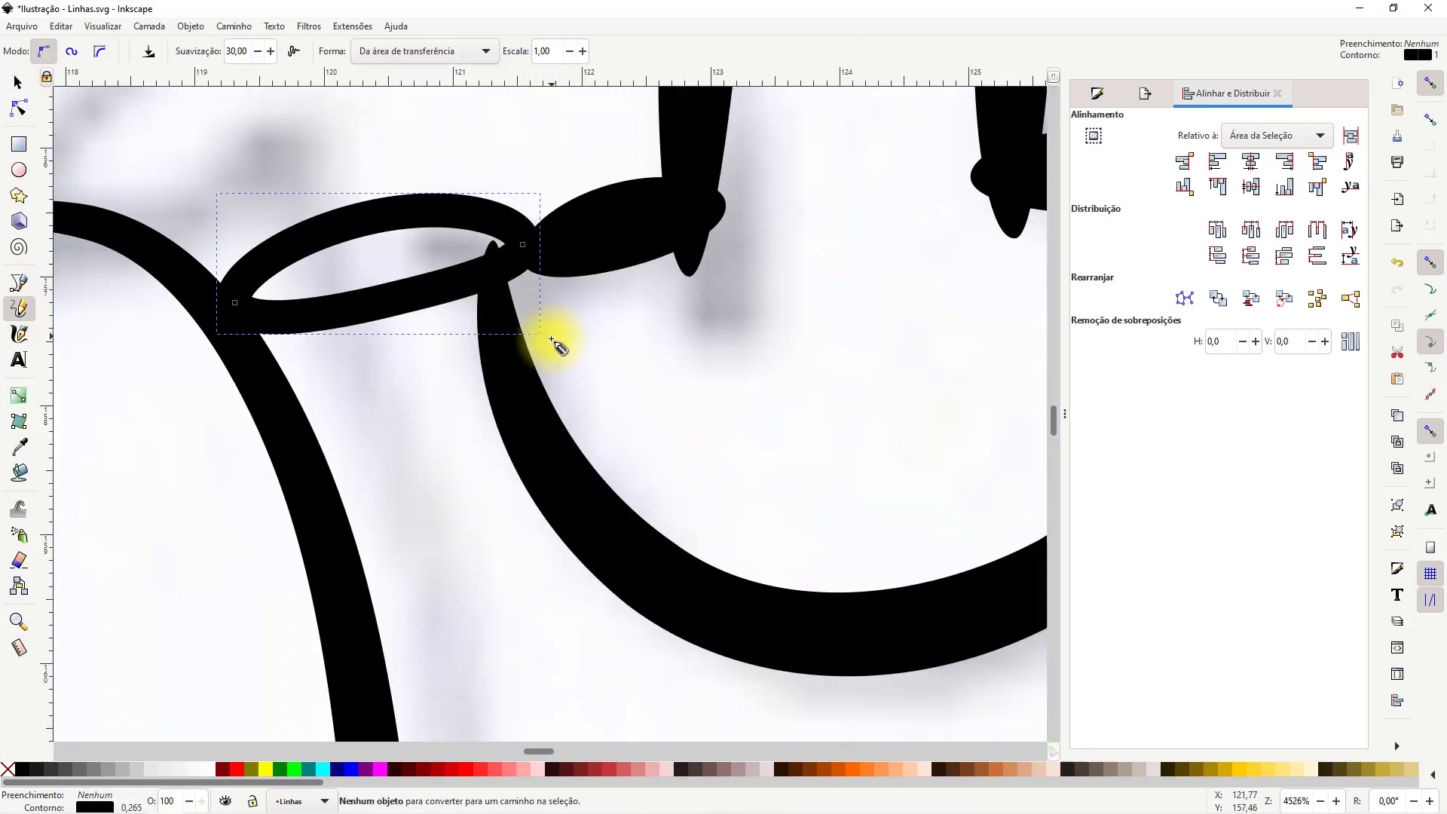
Trace the short shoulder line between the collar and the right strap with the Pencil, undoing a faulty stroke
left_click_drag(867, 336, 287, 404)
left_click_drag(647, 241, 818, 306)
key("ctrl+z")
Fill both short shoulder lines beside the collar with black and remove their outline
left_click(19, 82)
scroll(506, 519, "down", 6)
left_click(410, 493, "shift")
left_click(21, 769)
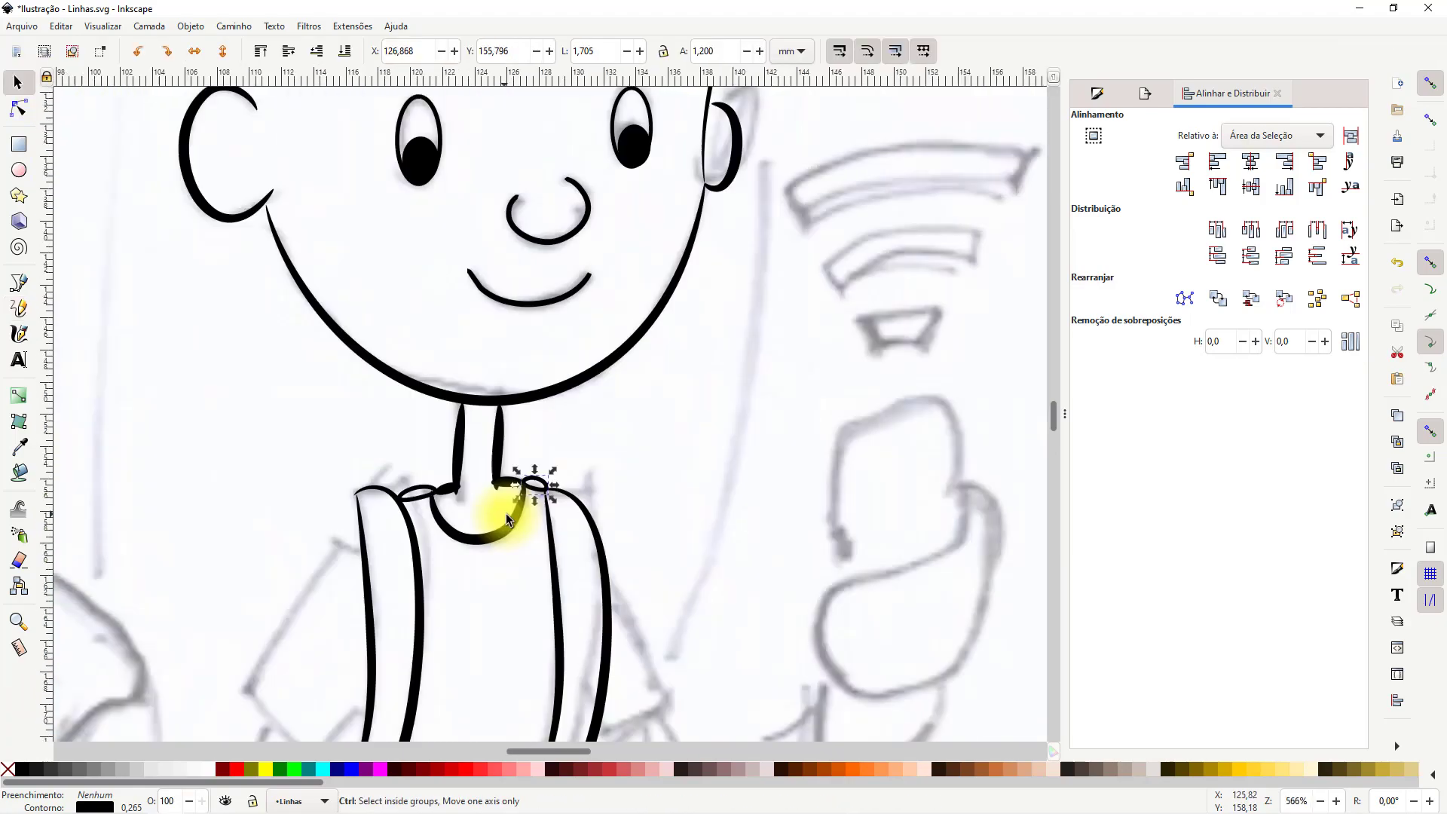
left_click(520, 641)
left_click_drag(523, 708, 562, 526)
scroll(562, 526, "down", 5)
scroll(536, 461, "up", 7)
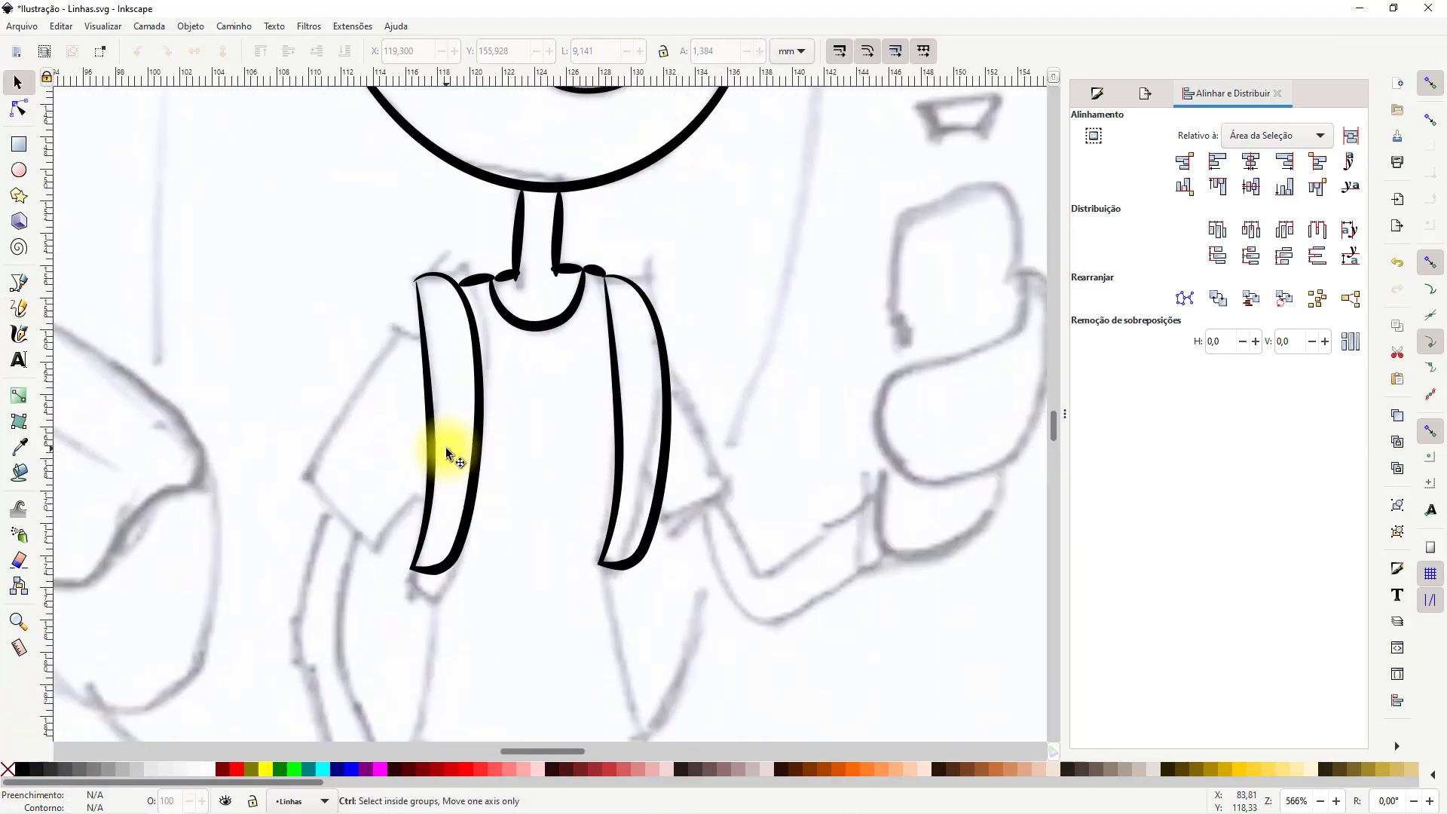
Trace the left sleeve from shoulder to cuff and the right sleeve's edge with the Pencil
scroll(419, 382, "down", 2)
key("p")
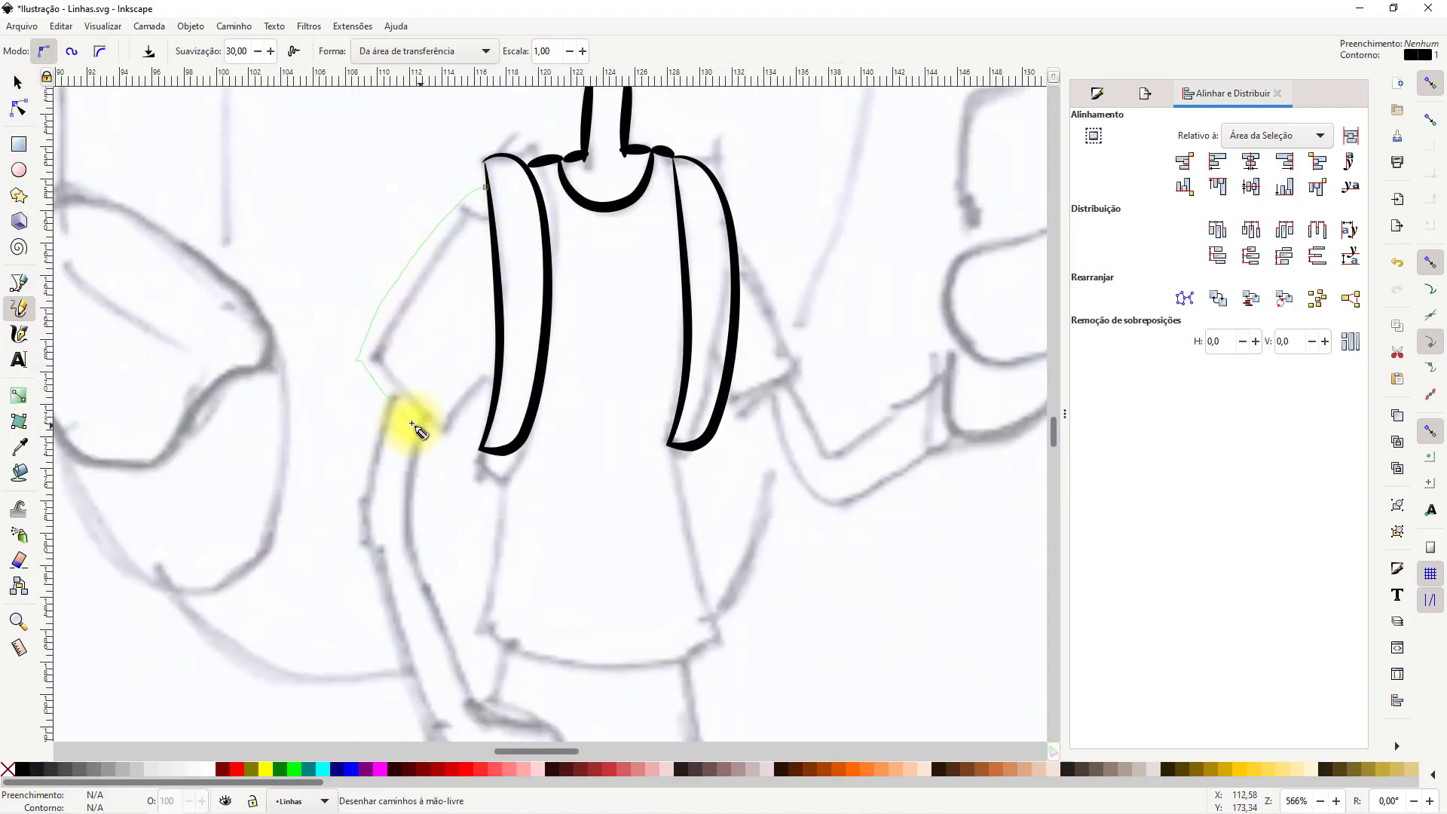
mouse_move(486, 187)
left_mouse_down()
mouse_move(372, 349)
mouse_move(445, 421)
mouse_move(490, 373)
left_mouse_up()
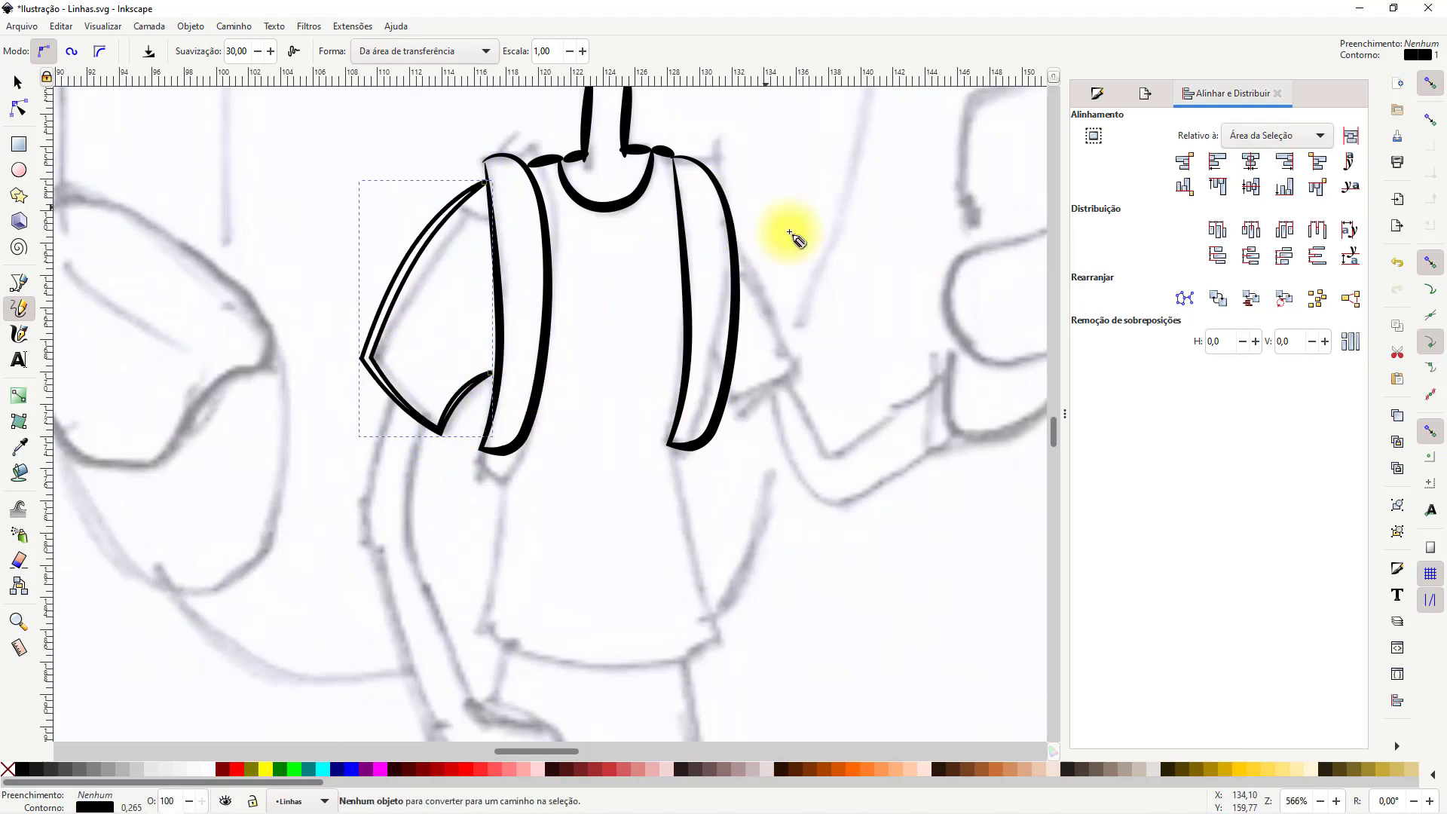
mouse_move(751, 240)
left_mouse_down()
mouse_move(753, 414)
mouse_move(721, 409)
left_mouse_up()
Fill both traced sleeve lines with black and remove their outline
key("s")
left_click(19, 308)
left_click(19, 83)
left_click(375, 344, "shift")
left_click(21, 770)
left_click(7, 773, "shift")
Delete the traced right sleeve line
left_click(748, 476)
left_click_drag(748, 476, 509, 574)
left_click(557, 474)
key("Delete")
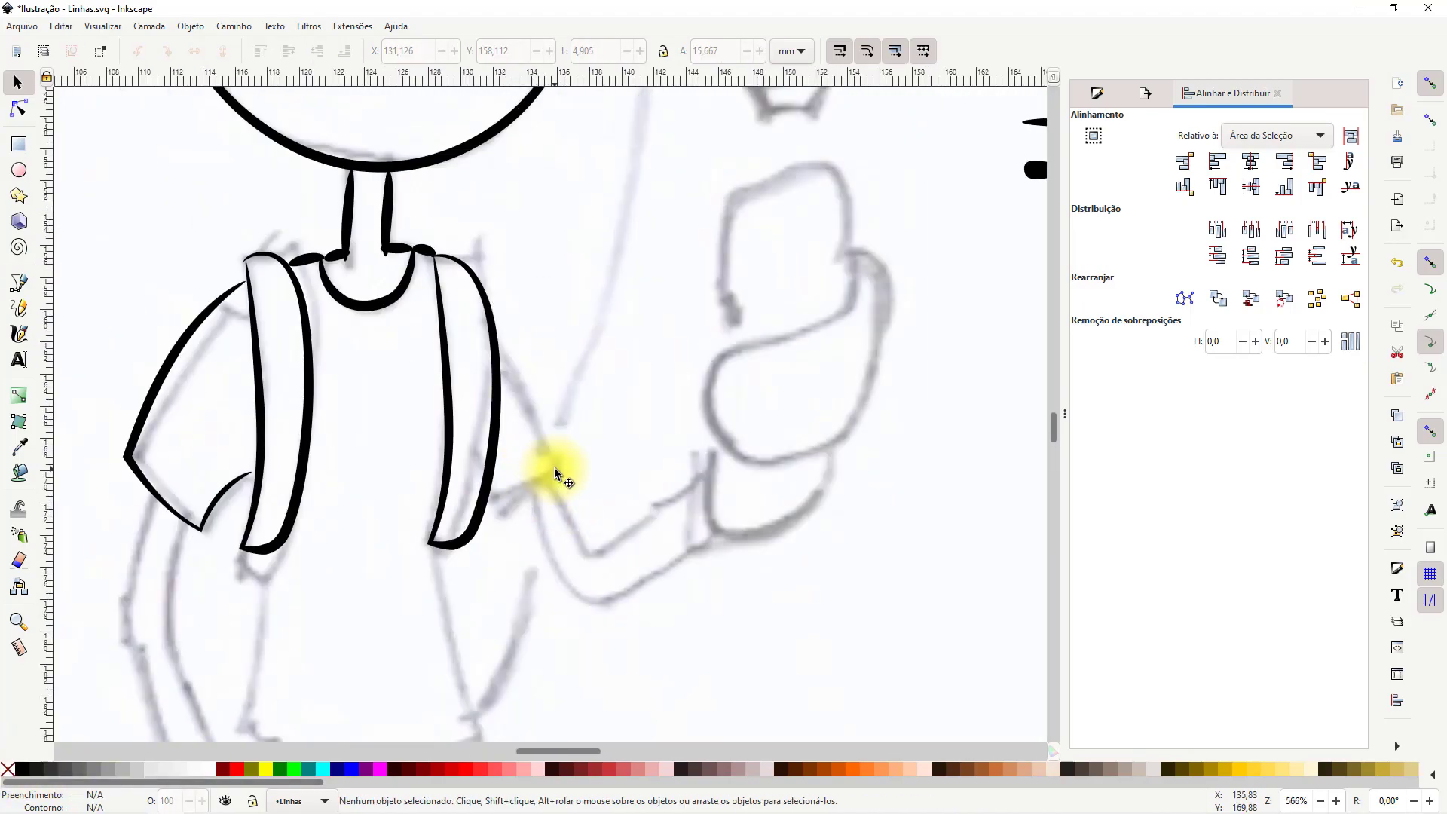
Trace the right sleeve again with the Pencil, from the cuff under the strap up to the shoulder
left_click(19, 308)
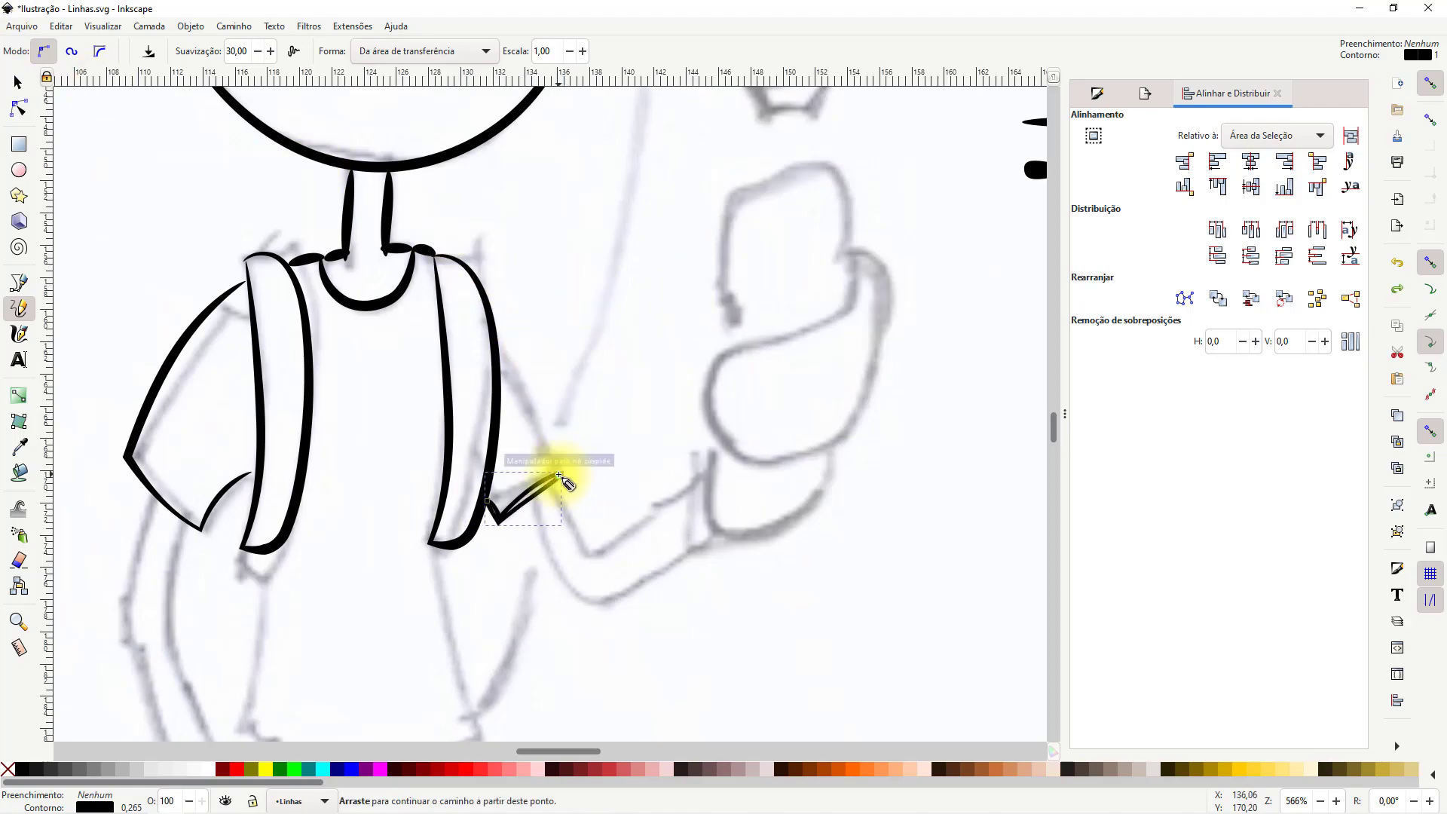
left_click_drag(489, 288, 466, 273)
left_click(19, 107)
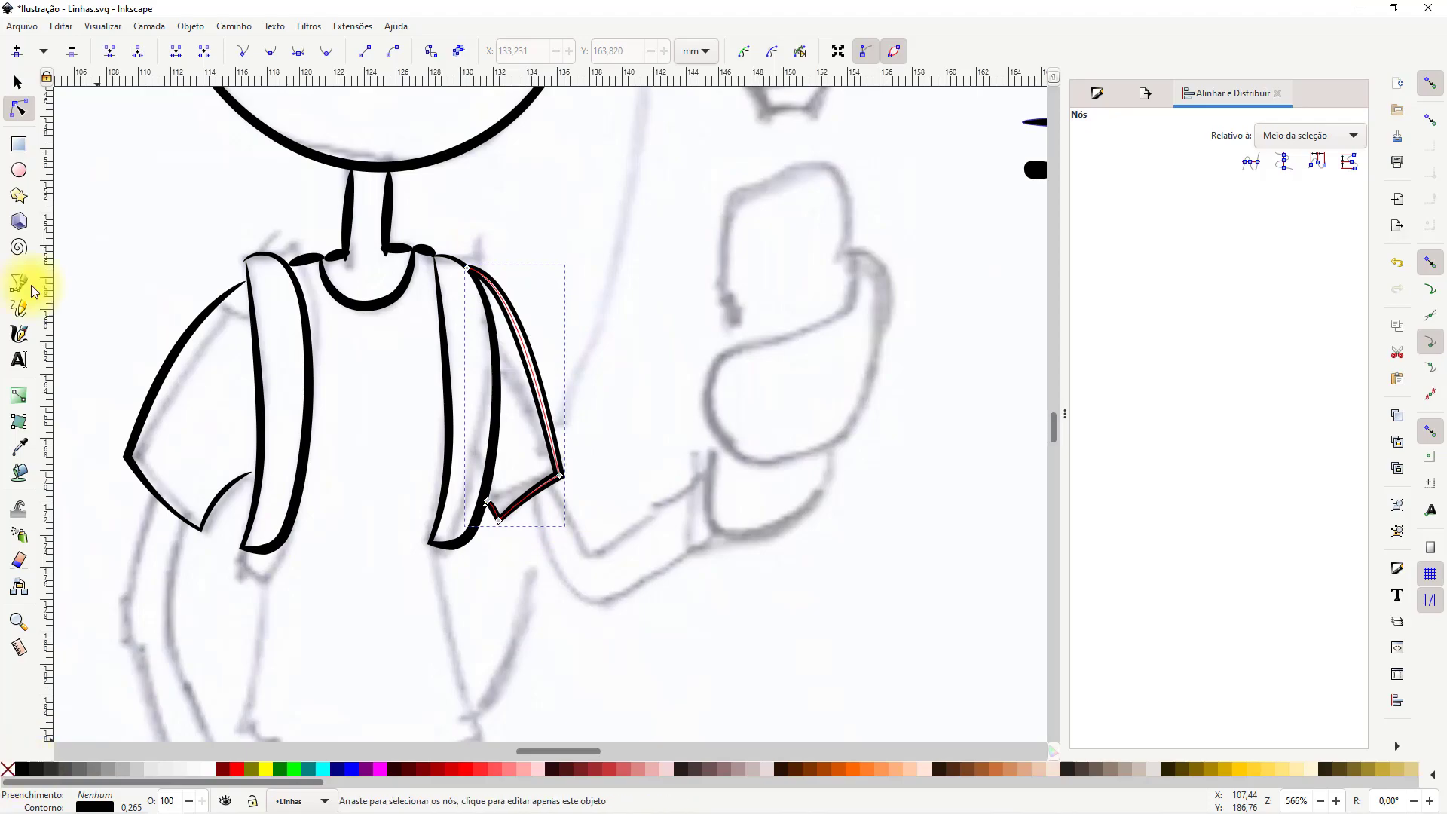
Fill the retraced right sleeve with black and remove its outline
left_click(19, 82)
left_click(23, 769)
left_click(8, 768, "shift")
left_click(669, 428)
Trace the shirt's sides and hem below the straps with the Pencil, undoing a faulty stroke
scroll(671, 426, "down", 4)
scroll(637, 474, "up", 4)
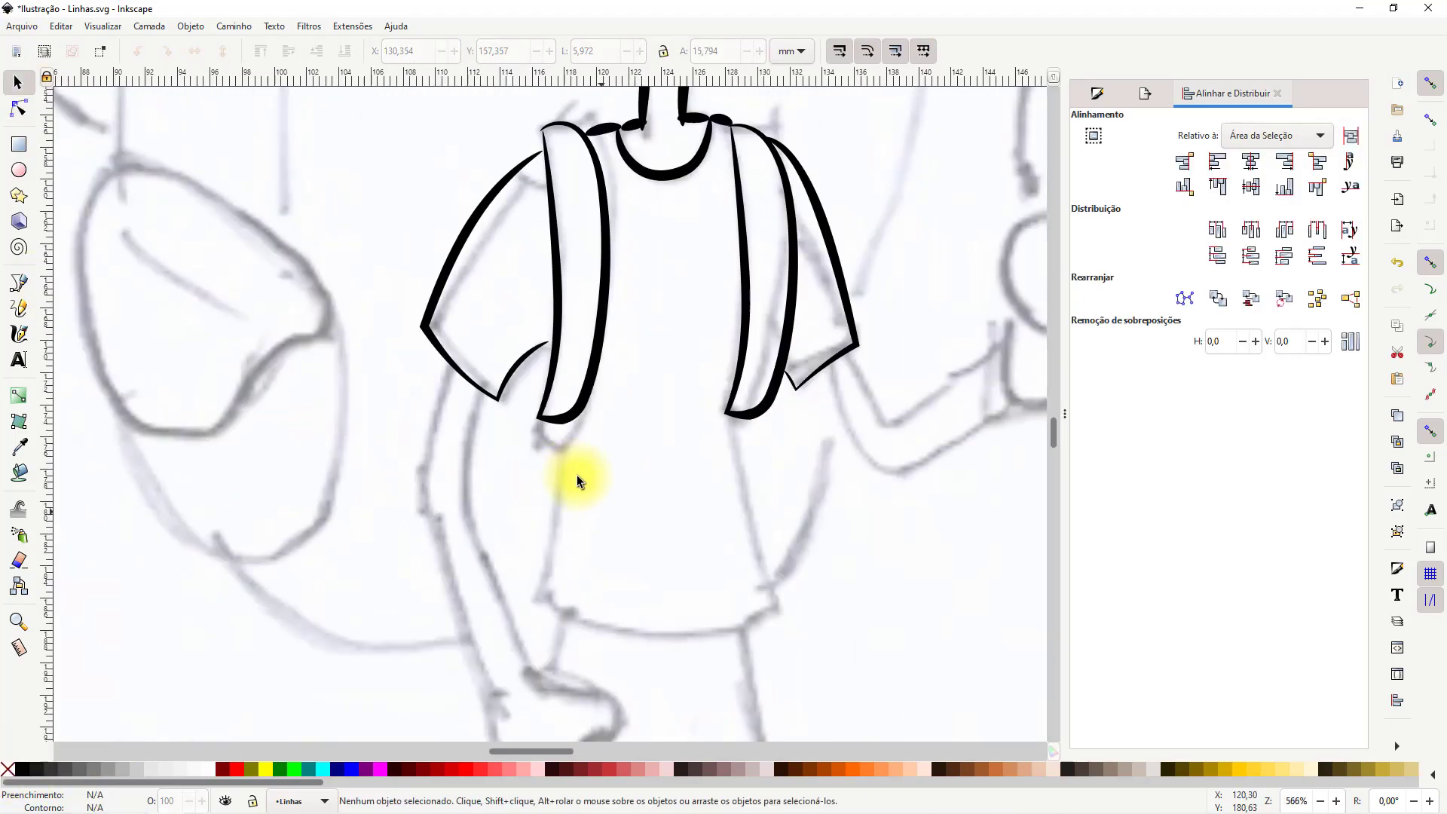
key("p")
left_click(561, 423)
left_click_drag(753, 617, 725, 414)
key("ctrl+z")
left_click_drag(561, 424, 529, 605)
mouse_move(529, 605)
left_mouse_down()
mouse_move(582, 618)
mouse_move(773, 601)
mouse_move(730, 410)
left_mouse_up()
Reshape the shirt's side and hem curves and adjust both hem corner nodes to follow the sketch
left_click(29, 111)
left_click_drag(723, 554, 745, 539)
left_click_drag(755, 468, 732, 483)
left_click_drag(774, 602, 764, 609)
left_click_drag(529, 605, 541, 605)
left_click_drag(556, 545, 550, 540)
left_click_drag(657, 623, 663, 630)
left_click(808, 474)
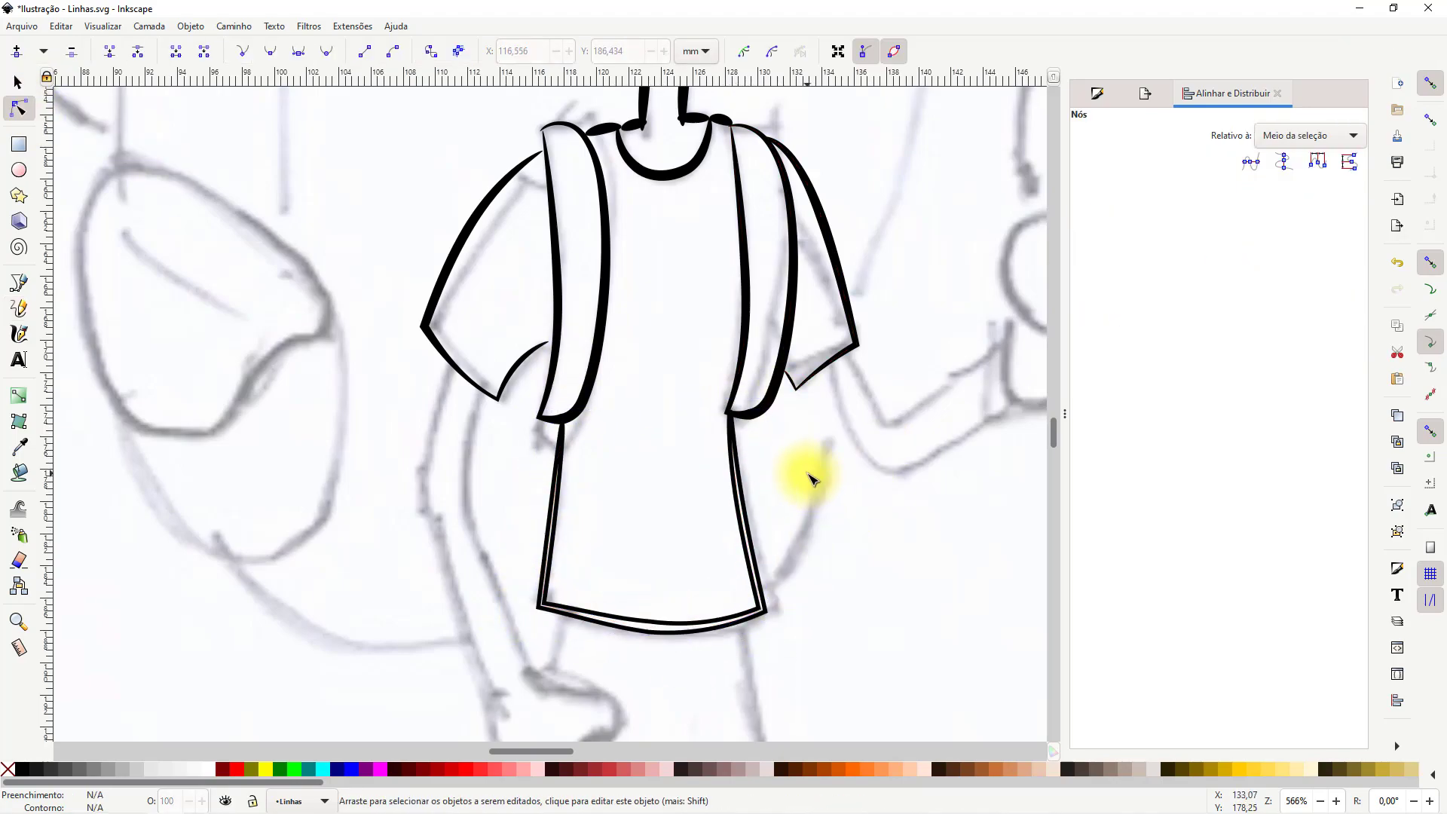
Move the upper end node of the shirt's right side onto the tip of the right strap
left_click(730, 416)
left_click_drag(730, 416, 729, 411)
left_click(837, 541)
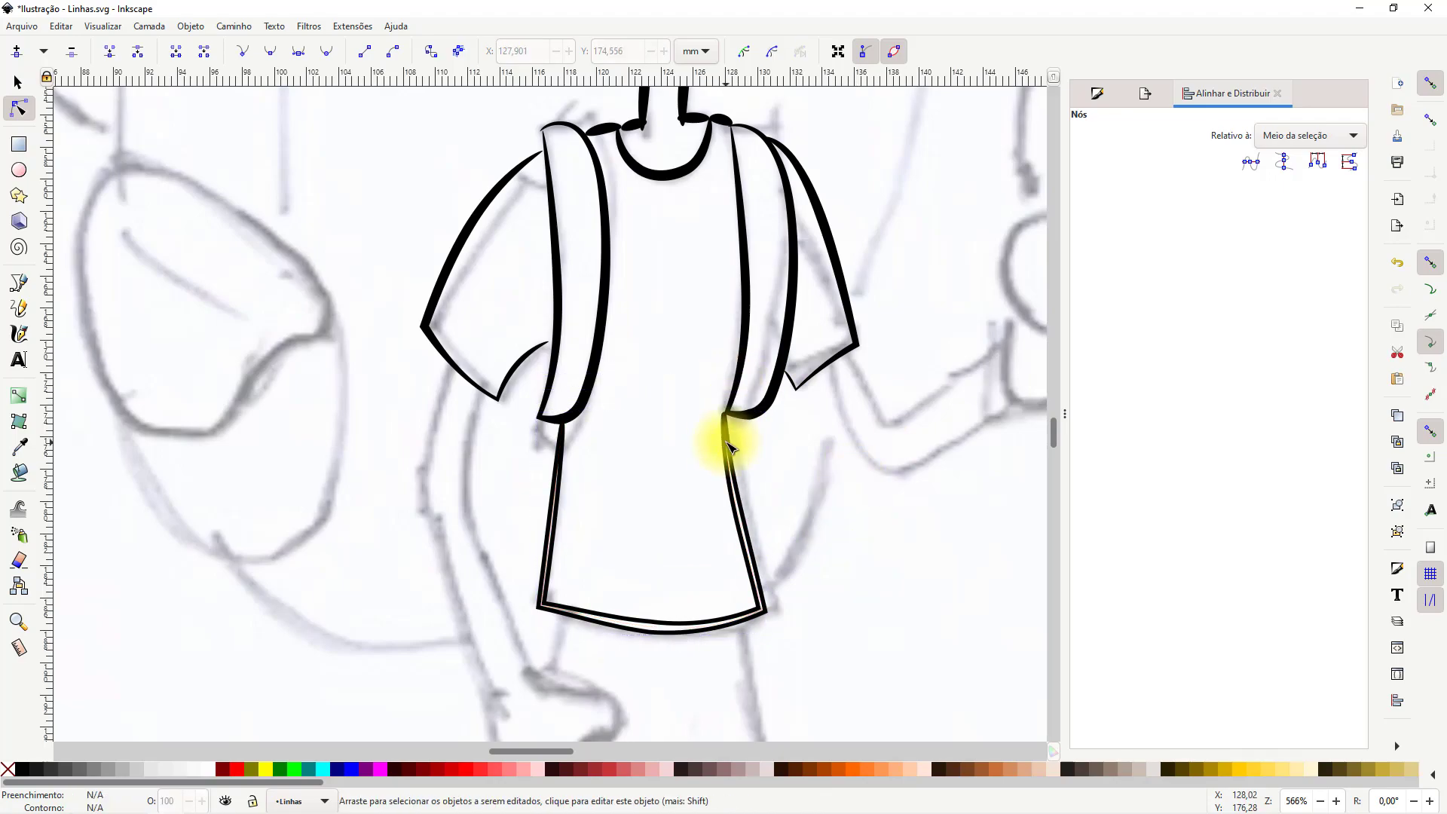
left_click(729, 440)
Fill the shirt's side and hem line with black and remove its outline
left_click(18, 82)
left_click(22, 770)
left_click(7, 769, "shift")
left_click(816, 540)
Draw the raised arm's upper line from the right cuff around the elbow to the wrist with the Bezier tool
scroll(558, 434, "down", 6)
scroll(557, 434, "up", 6)
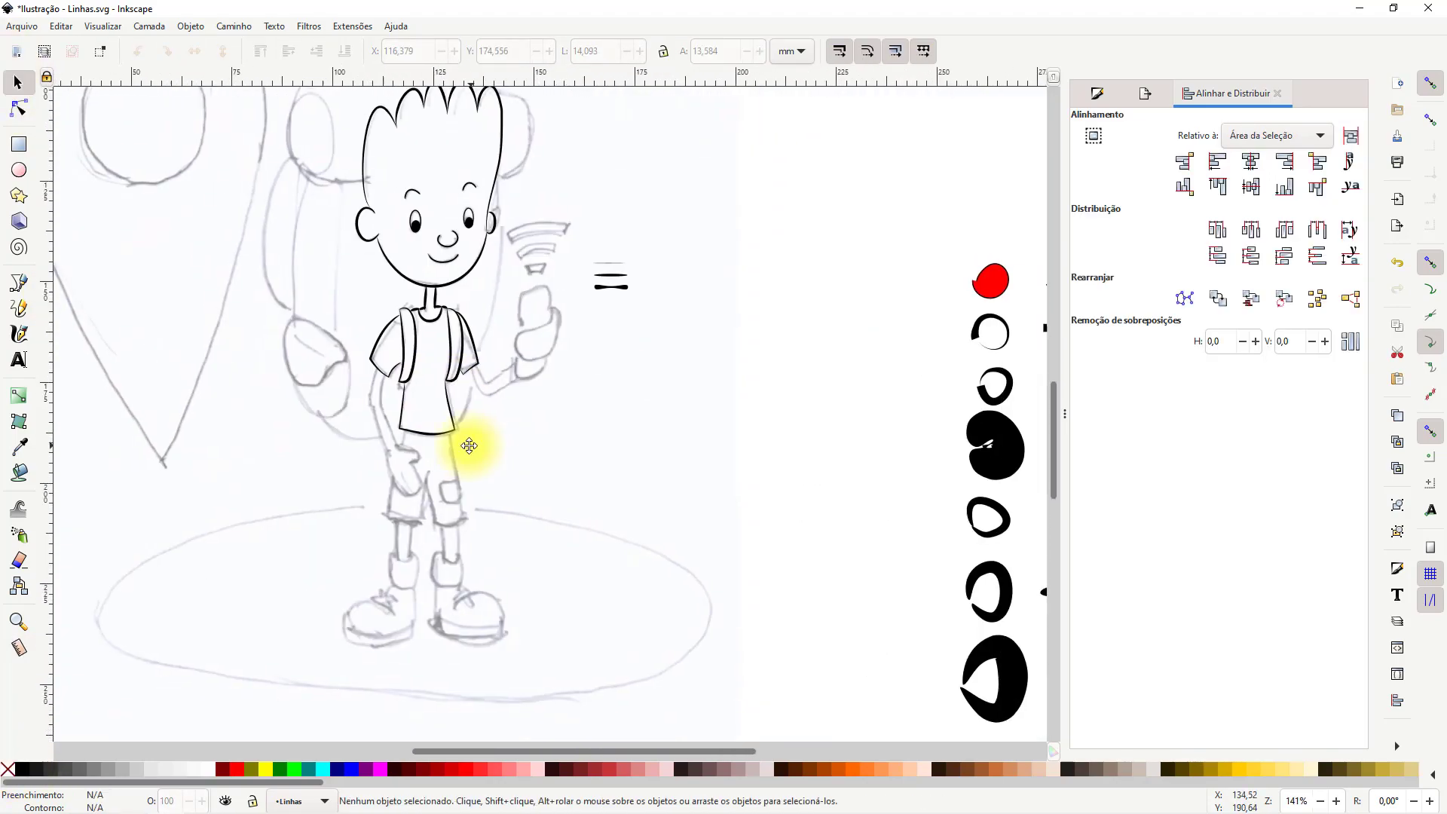
left_click(18, 281)
left_click(507, 318)
left_click_drag(540, 399, 557, 403)
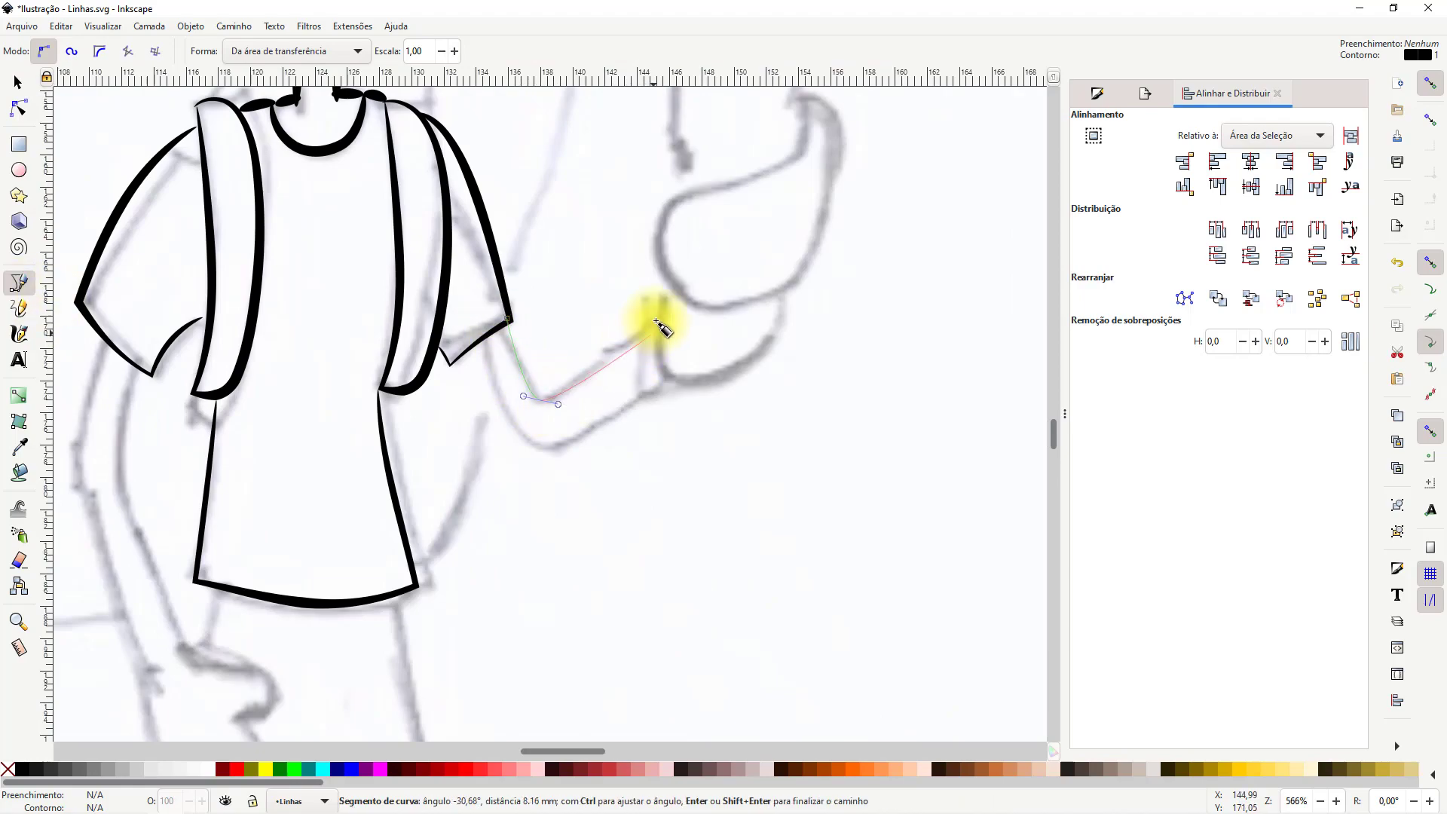
left_click(659, 328)
key("Return")
Draw the raised arm's lower line with the Bezier tool and move its start node onto the cuff edge
left_click(450, 365)
left_click_drag(531, 460, 576, 478)
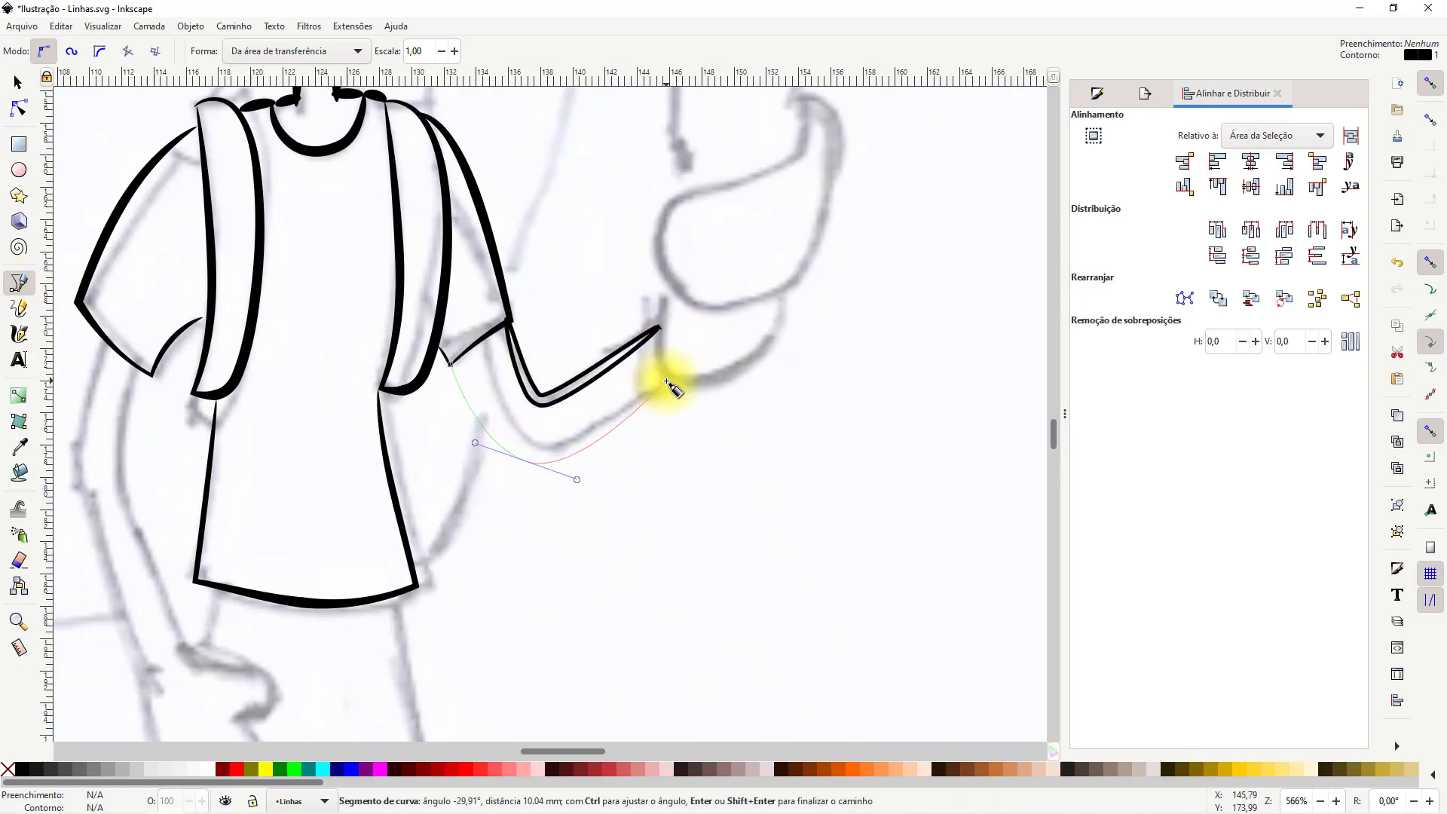
left_click(665, 381)
key("Return")
key("n")
left_click_drag(451, 366, 465, 352)
left_click(565, 384)
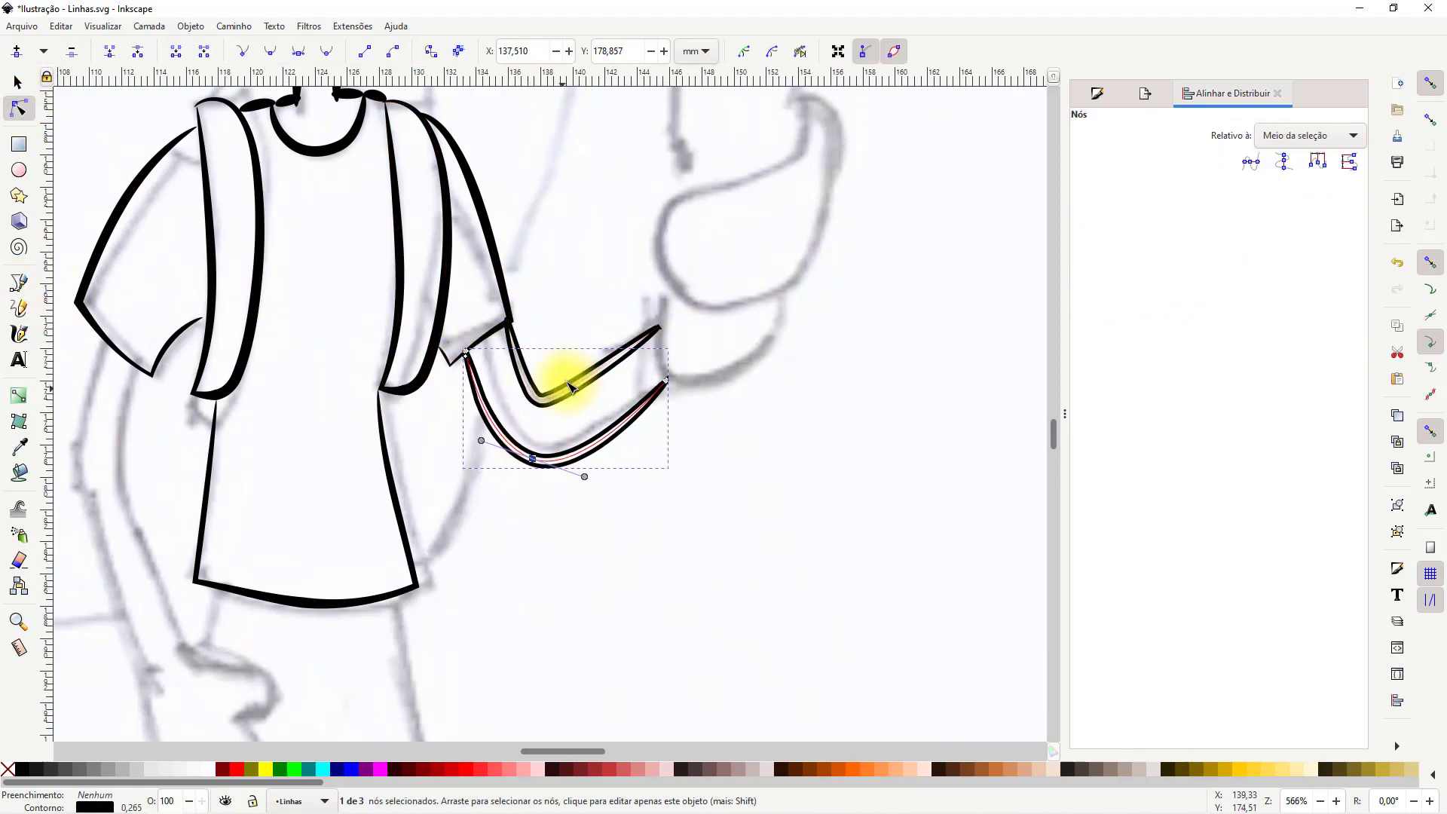
Fill both raised arm lines with black and remove their outline
key("s")
left_click(538, 461, "shift")
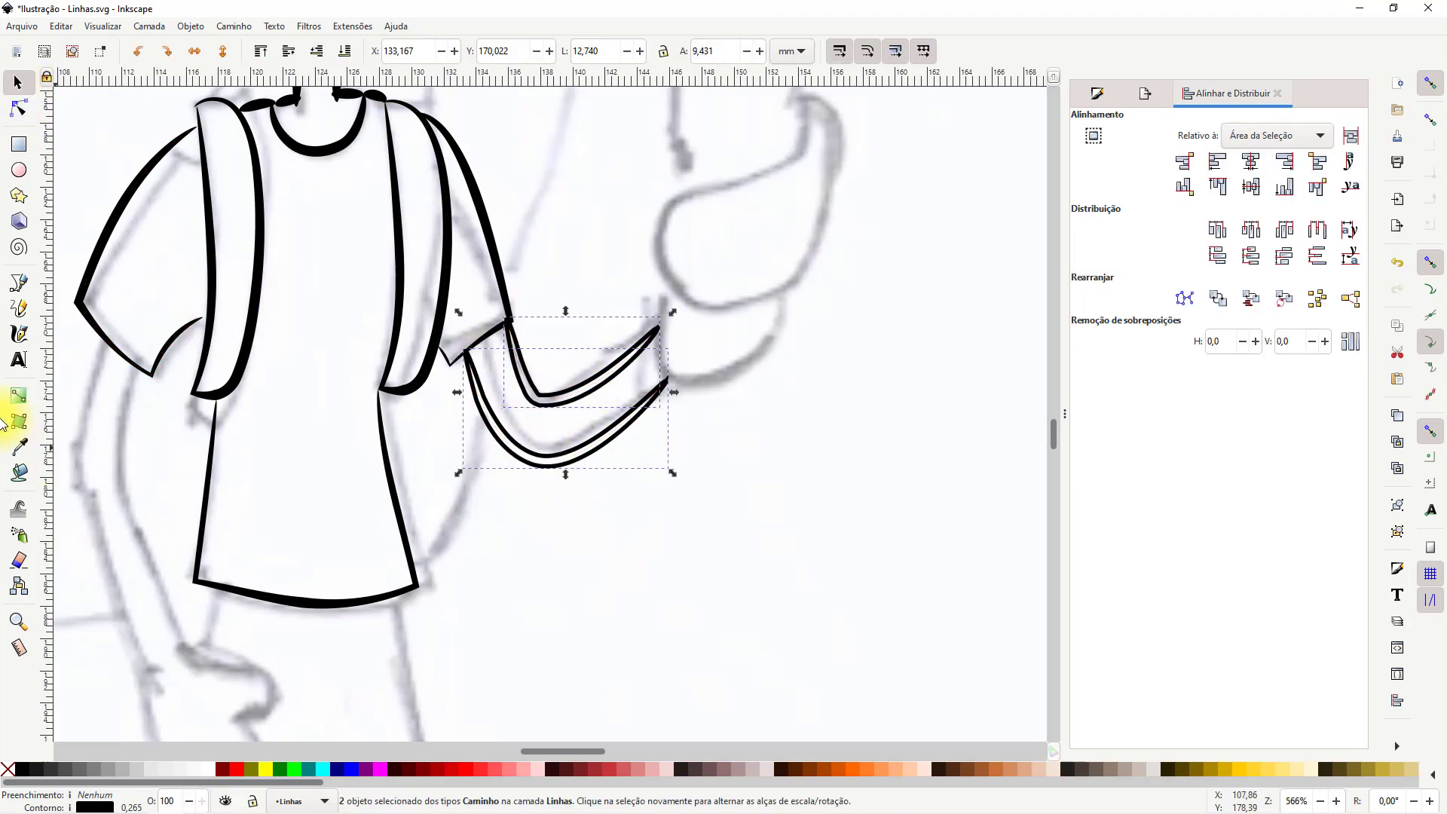
left_click(21, 769)
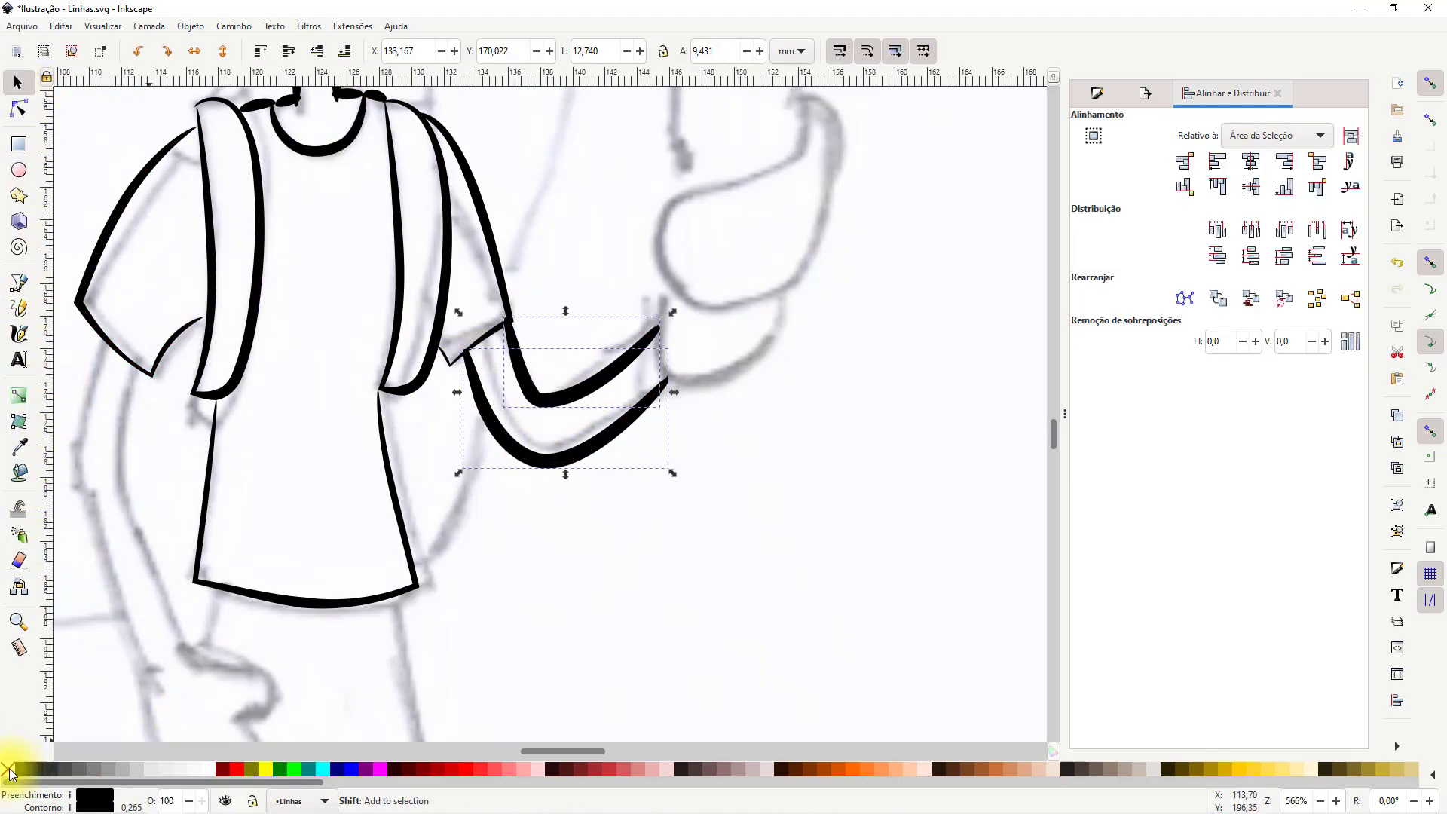
left_click(8, 768, "shift")
left_click(821, 408)
Trace the hand wrapped around the phone with the Pencil, undoing a faulty stroke
left_click_drag(821, 408, 705, 484)
scroll(607, 550, "down", 4)
scroll(607, 549, "up", 1)
scroll(607, 549, "down", 1)
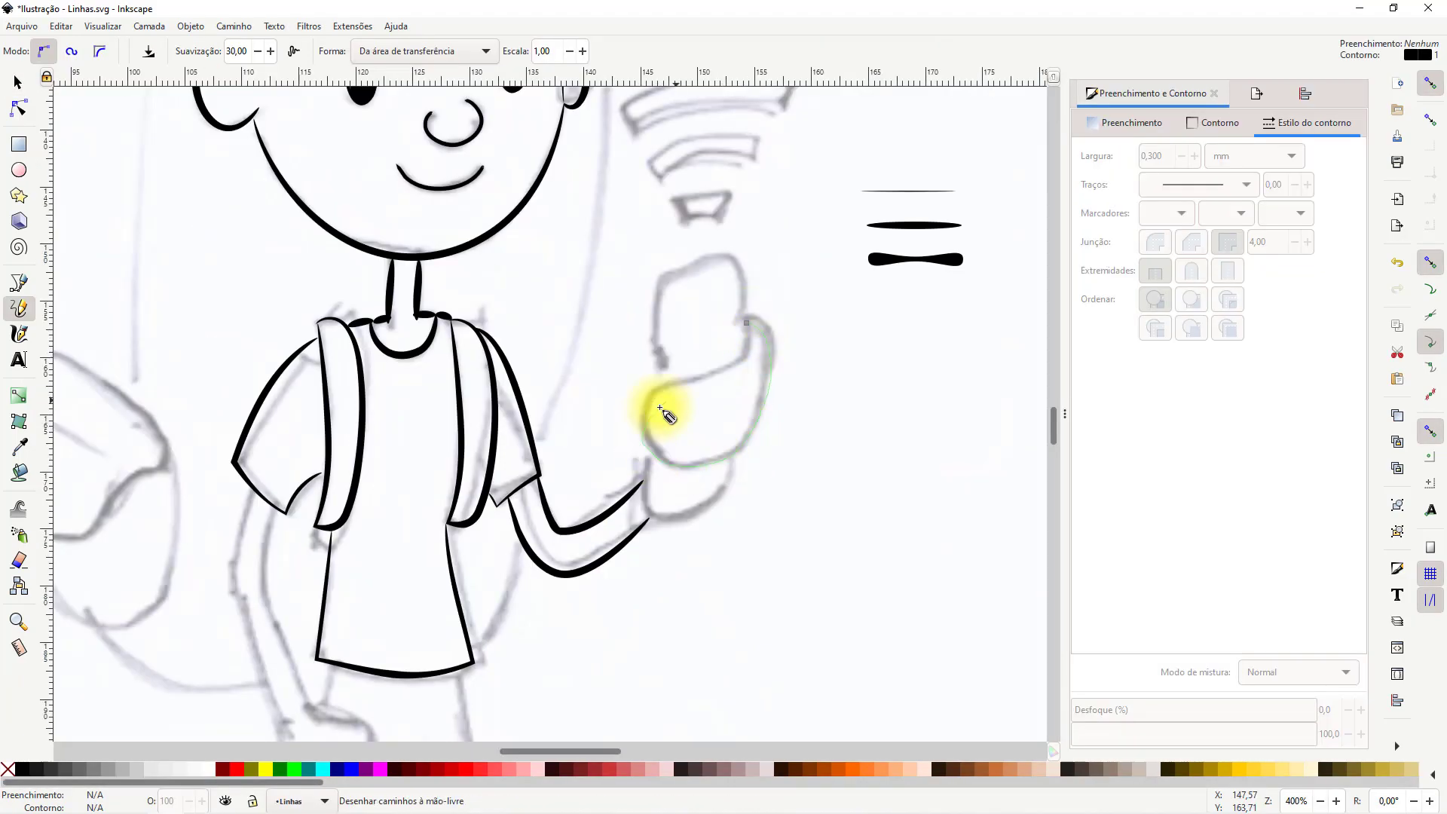
mouse_move(660, 408)
left_mouse_down()
mouse_move(746, 322)
mouse_move(753, 263)
mouse_move(745, 321)
left_mouse_up()
key("ctrl+z")
Draw the part of the phone above the hand with the Bezier tool
left_click(20, 285)
left_click(657, 399)
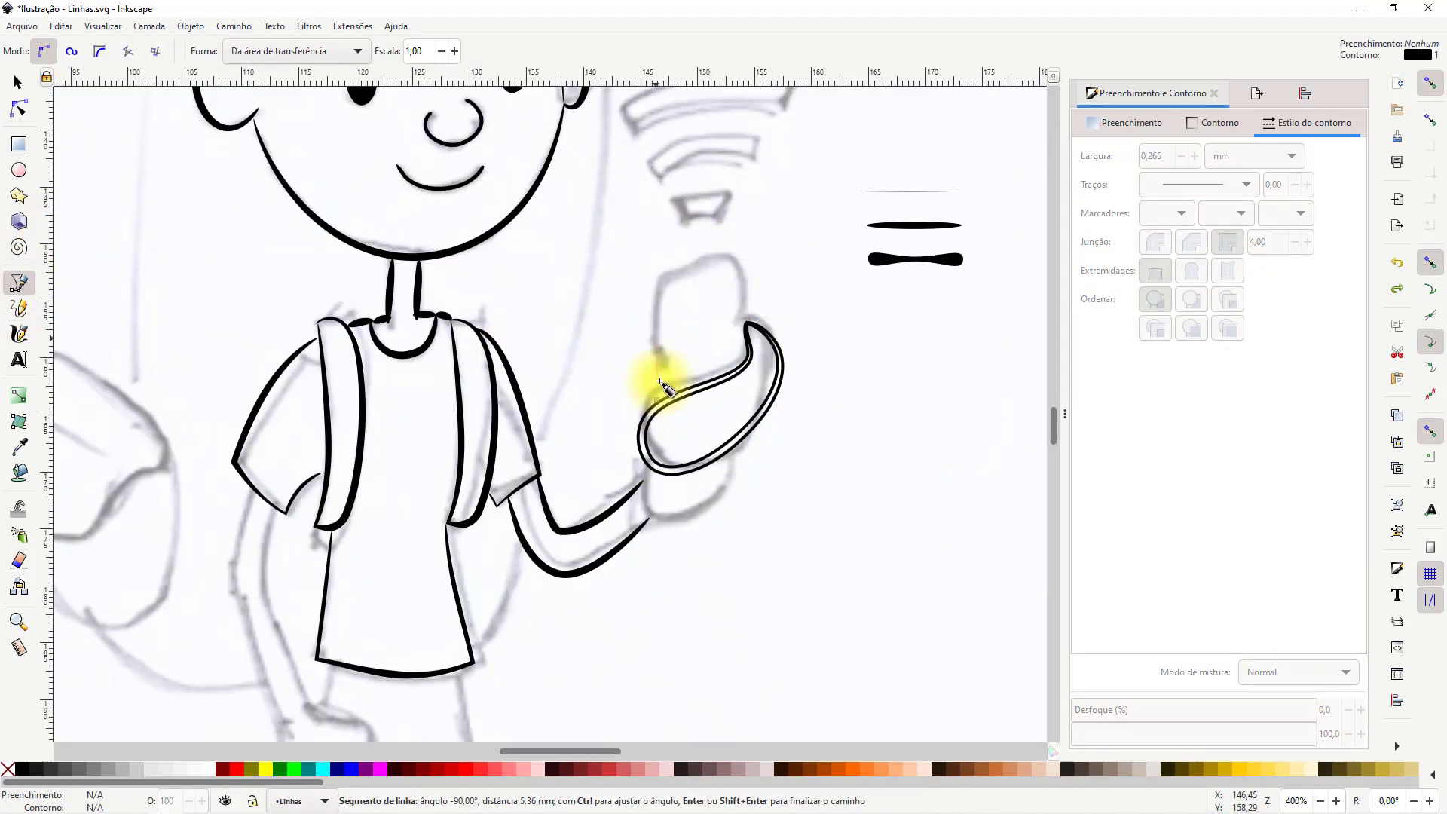
double_click(731, 367)
Draw the short outline below the gripping hand with the Bezier tool
left_click(657, 486)
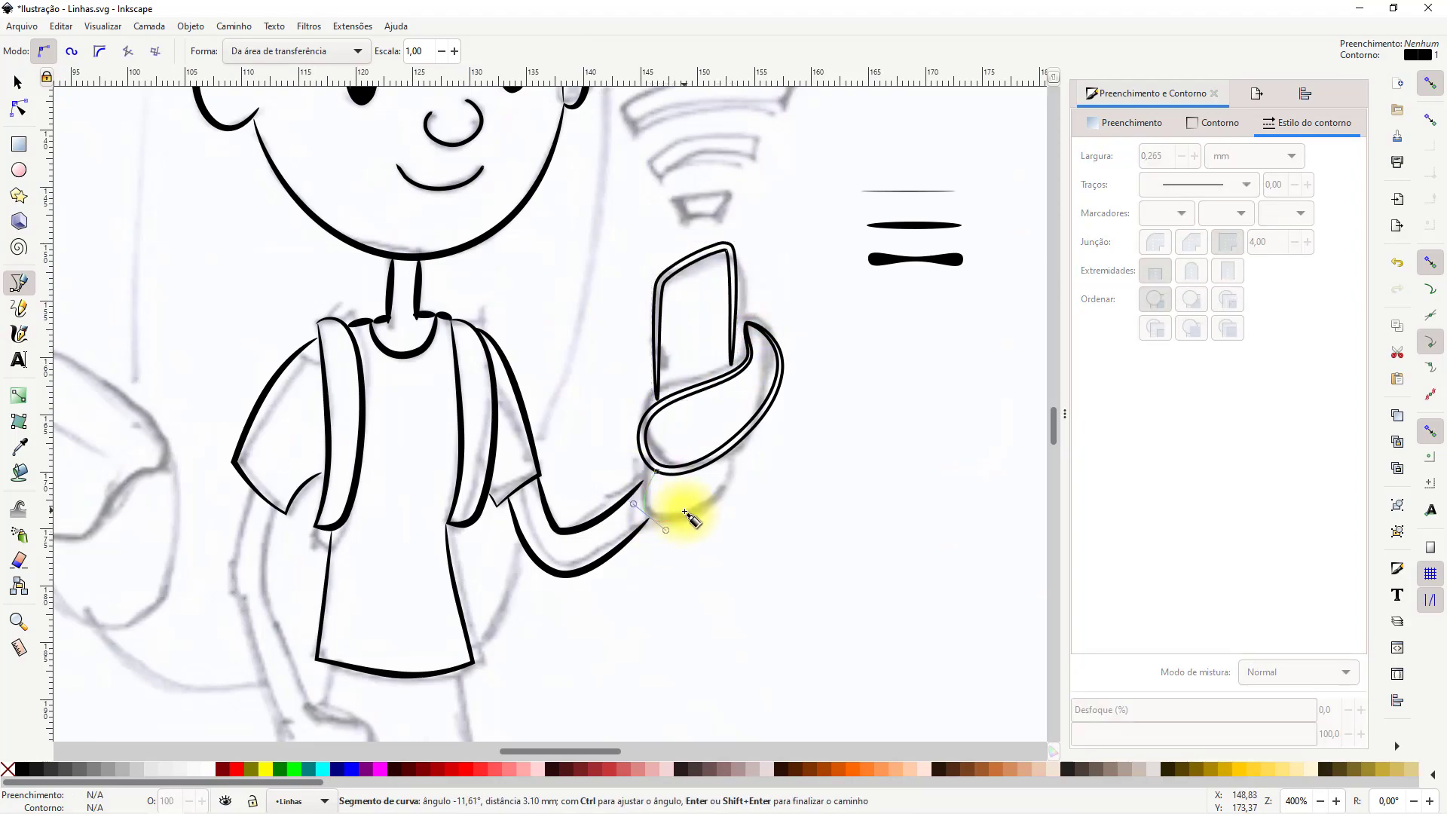
scroll(671, 629, "up", 4)
left_click_drag(597, 619, 598, 621)
left_click_drag(872, 440, 885, 407)
double_click(884, 371)
Fill the phone, the hand and the short lower outline with black and remove their outline
scroll(773, 470, "down", 6)
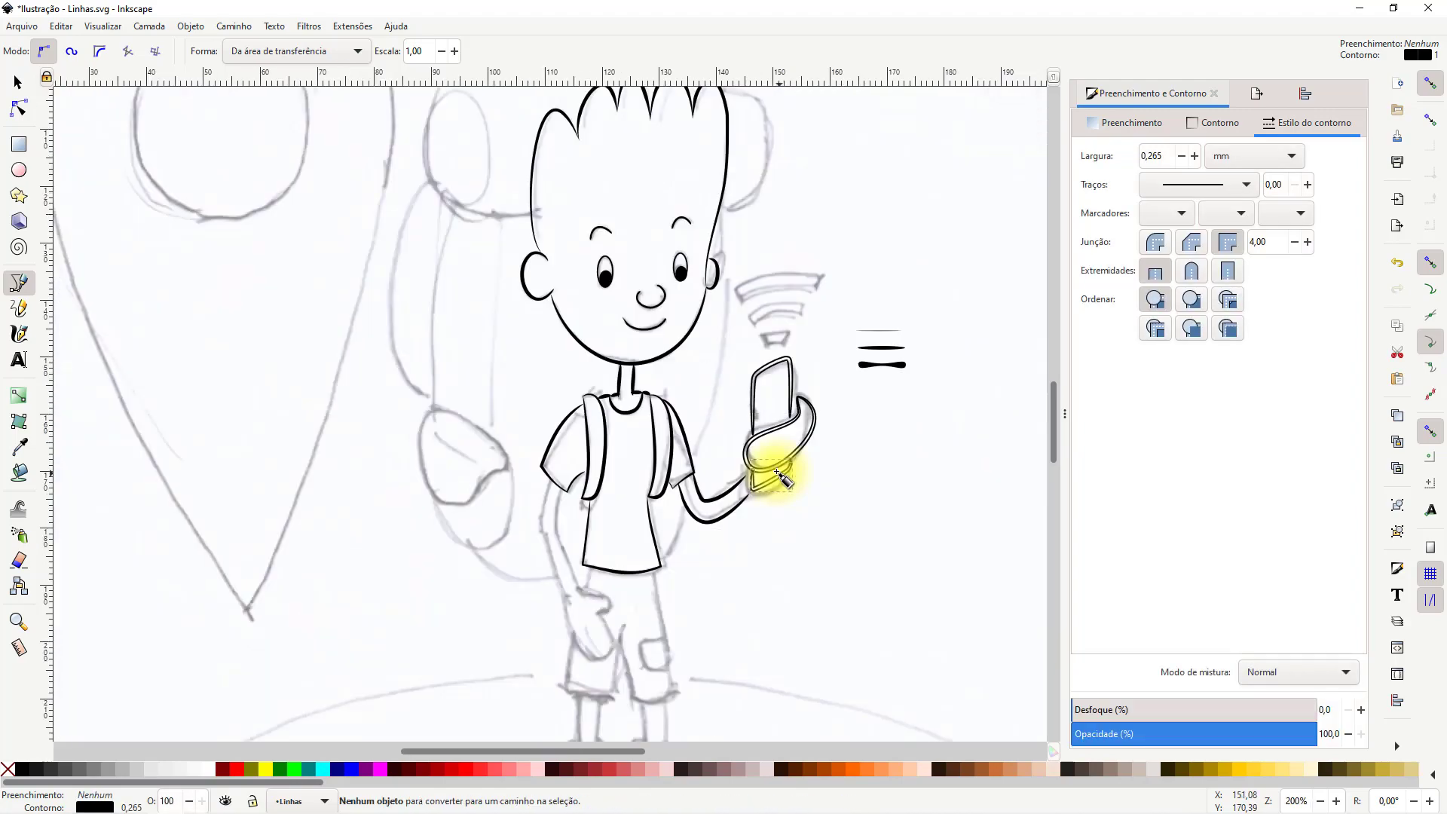
scroll(775, 471, "up", 2)
left_click(19, 83)
left_click(807, 355, "shift")
left_click(791, 312, "shift")
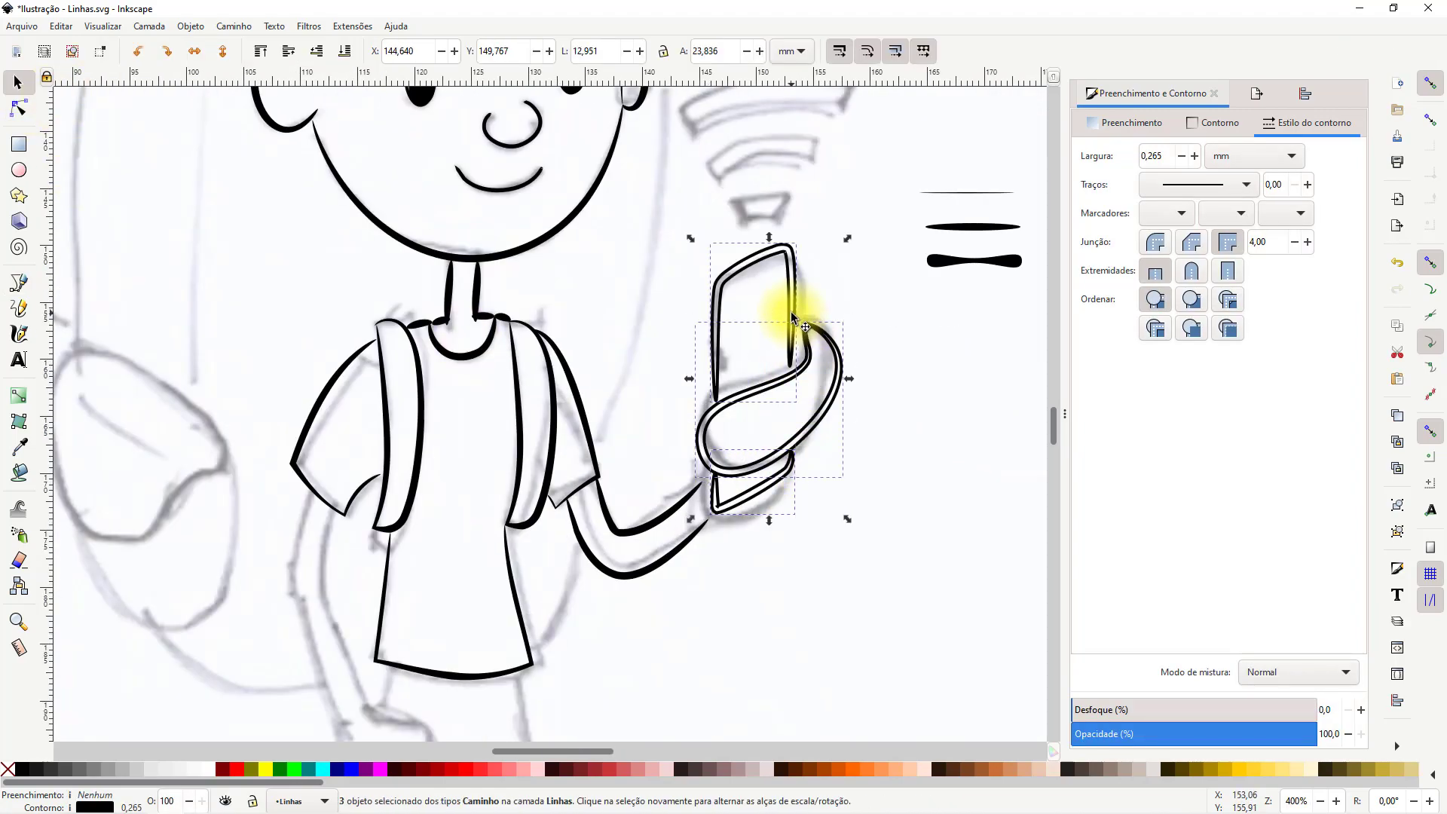
left_click(22, 769)
left_click(8, 768, "shift")
left_click(882, 396)
Adjust the hand outline's nodes and make it narrower to fit around the phone, undoing a faulty node move
scroll(824, 444, "down", 1)
mouse_move(836, 399)
left_mouse_down()
mouse_move(816, 377)
mouse_move(827, 403)
left_mouse_up()
left_click(835, 428)
left_click(803, 425)
left_click(802, 436)
left_click_drag(831, 475, 847, 437)
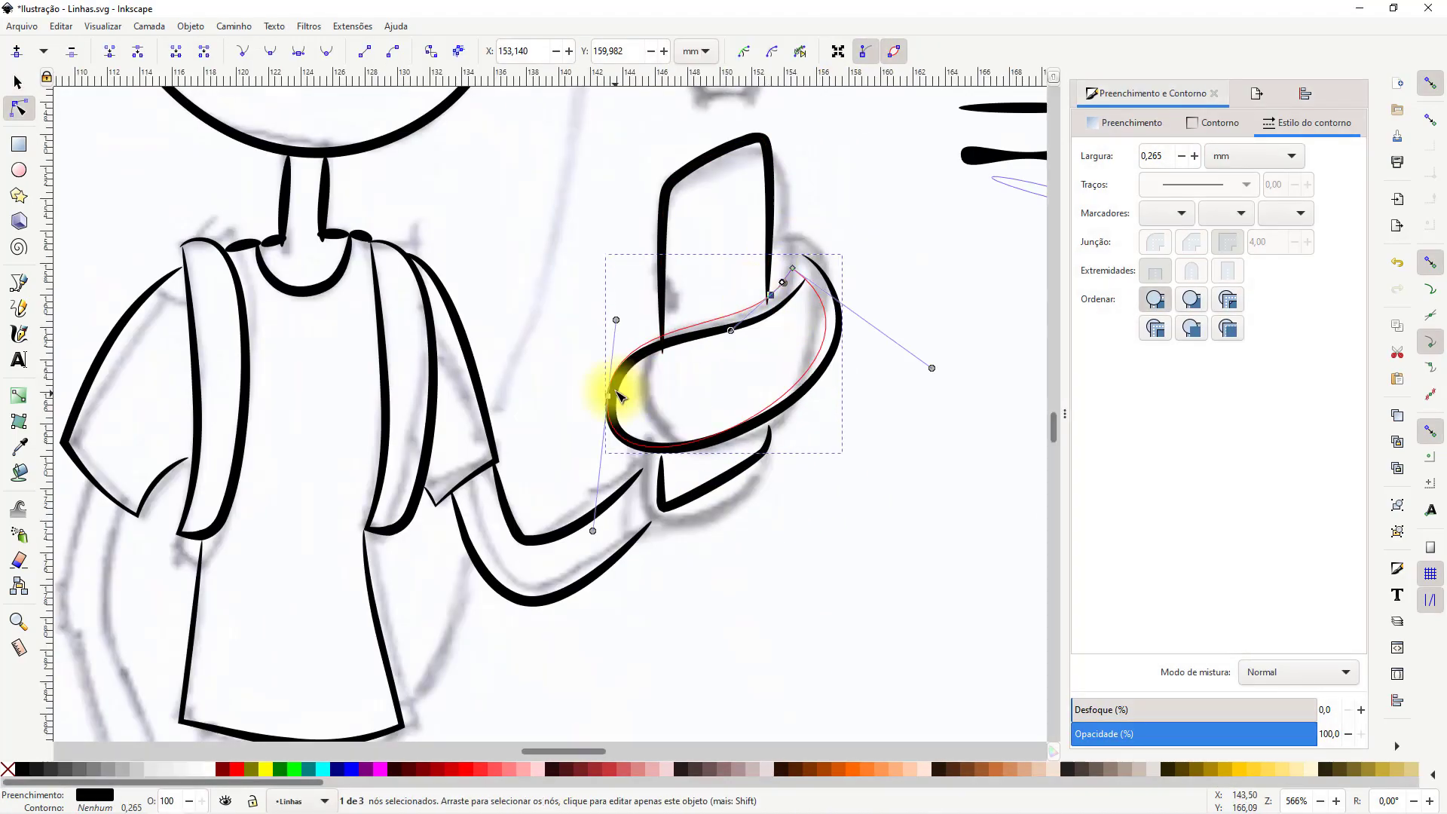
left_click_drag(608, 390, 700, 378)
key("ctrl+z")
left_click(19, 83)
left_click_drag(846, 322, 809, 349)
key("Escape")
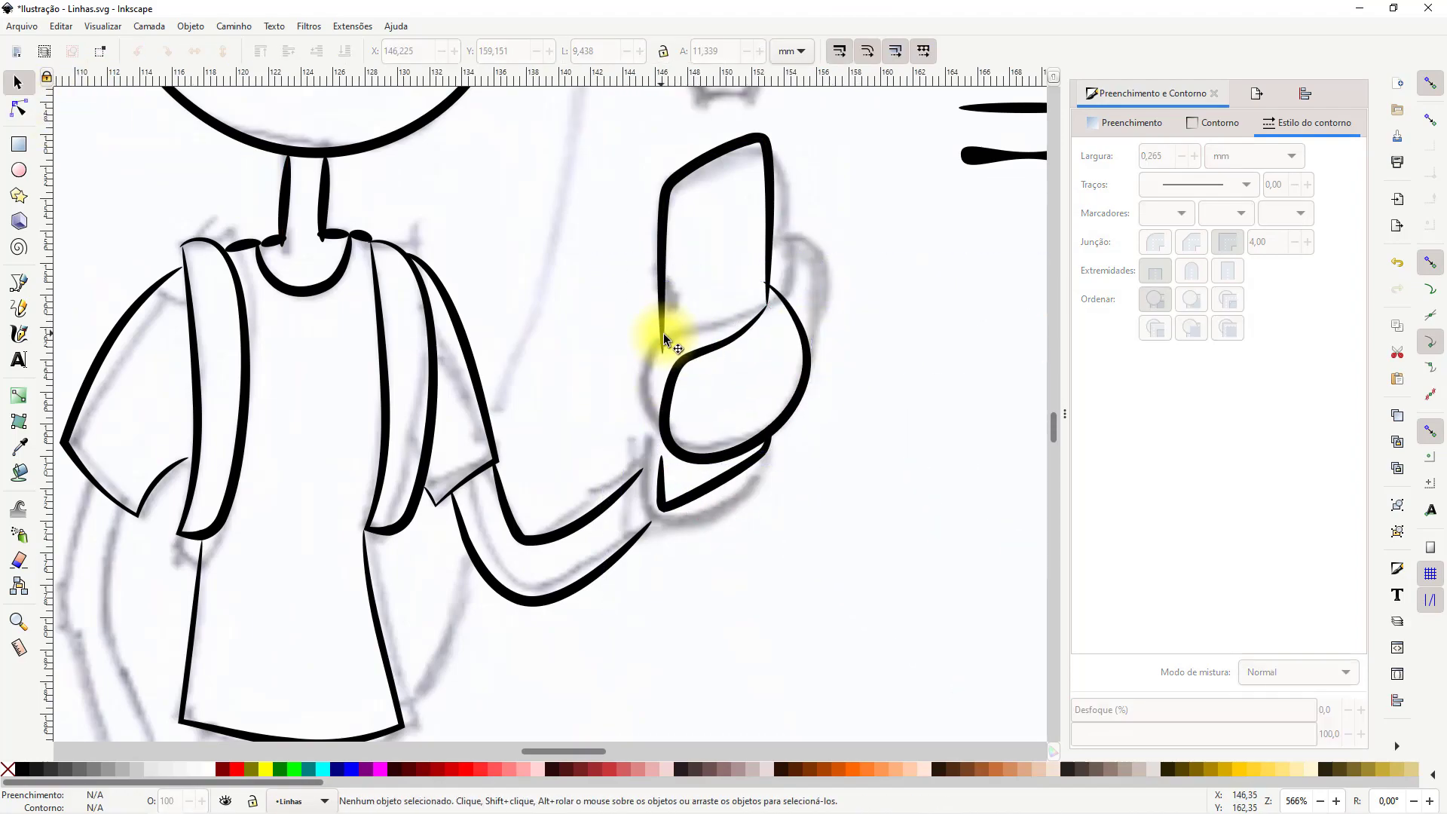
Adjust the end nodes of the phone and the outline below the hand so they meet the hand
double_click(671, 333)
left_click(662, 452)
left_click(787, 297)
left_click_drag(754, 296, 756, 293)
double_click(865, 295)
key("s")
double_click(754, 314)
double_click(909, 314)
Tilt the phone, hand and lower outline together and shift the phone slightly to line up with the hand
scroll(910, 314, "down", 2)
left_click_drag(909, 314, 700, 289)
left_click_drag(656, 385, 556, 187)
scroll(576, 360, "up", 2)
left_click(18, 81)
scroll(837, 323, "down", 4)
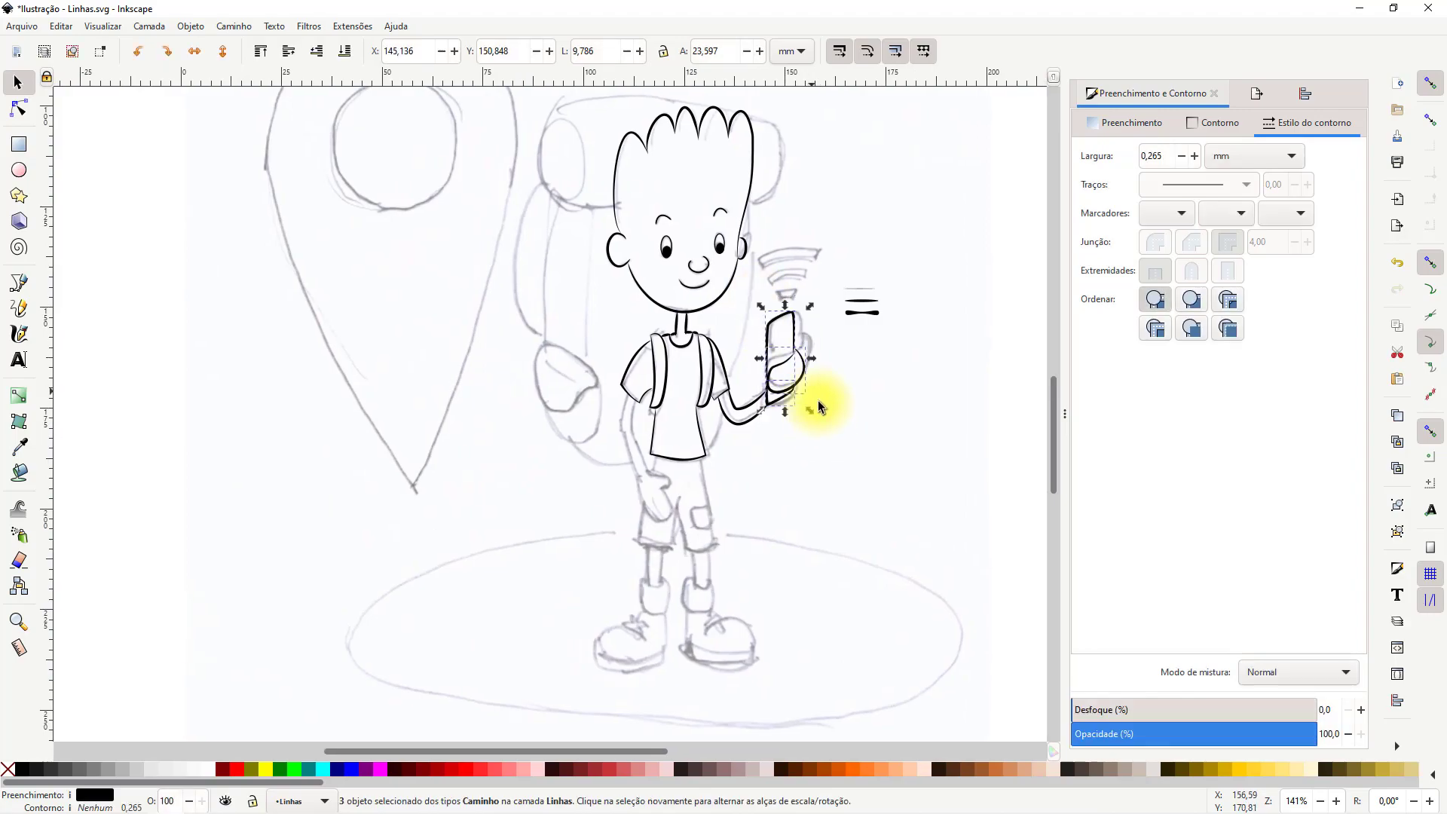
scroll(853, 354, "up", 4)
left_click(760, 290)
left_click_drag(631, 259, 645, 260)
key("Down")
left_click(775, 256)
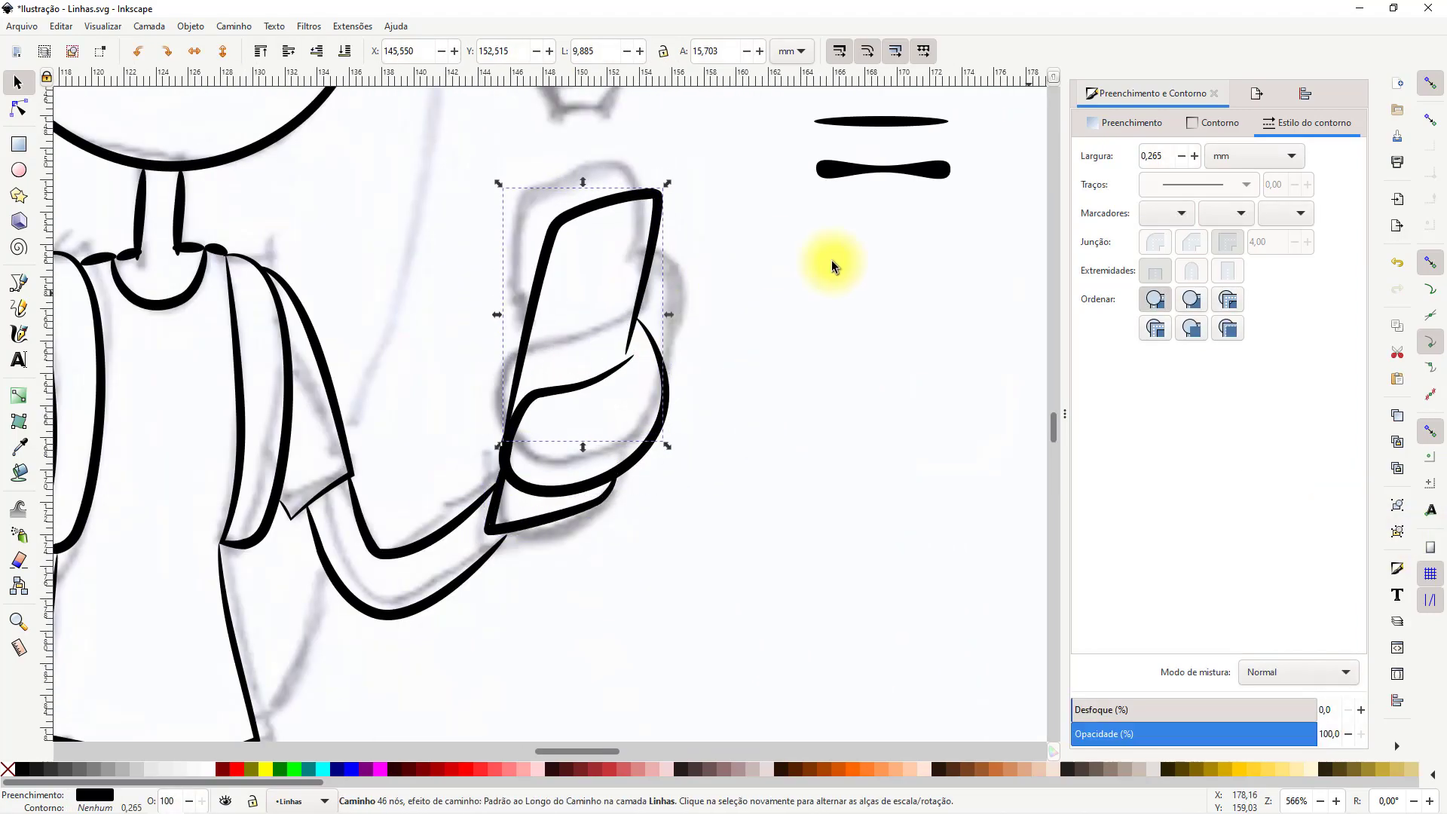
Set the shape scale of the raised arm's upper line to 0,50
scroll(833, 365, "down", 4)
scroll(739, 346, "up", 6)
scroll(462, 336, "down", 6)
left_click(855, 129)
scroll(608, 515, "down", 2)
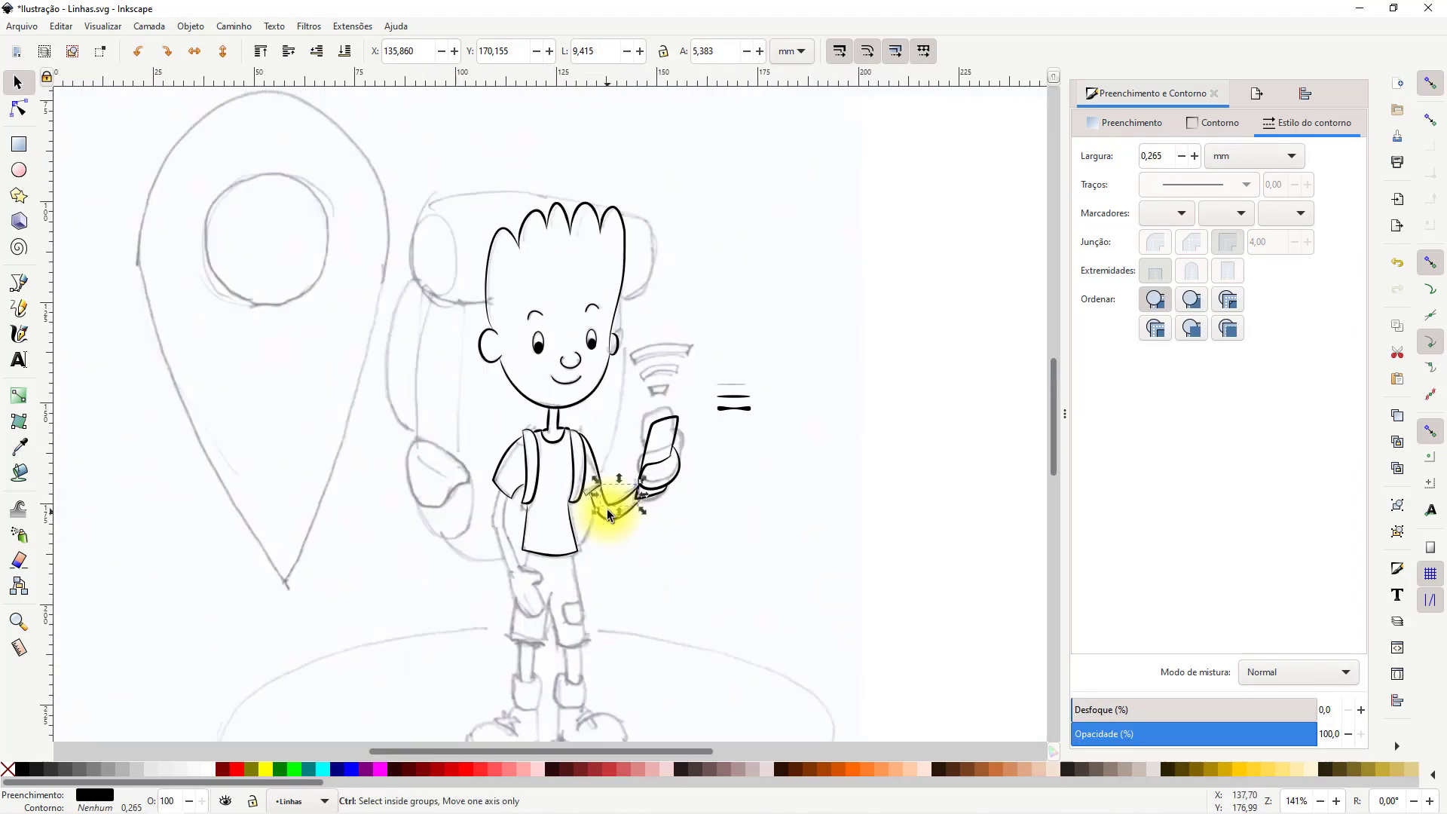
scroll(599, 562, "up", 2)
left_click(712, 463)
left_click(635, 446)
left_click(715, 468)
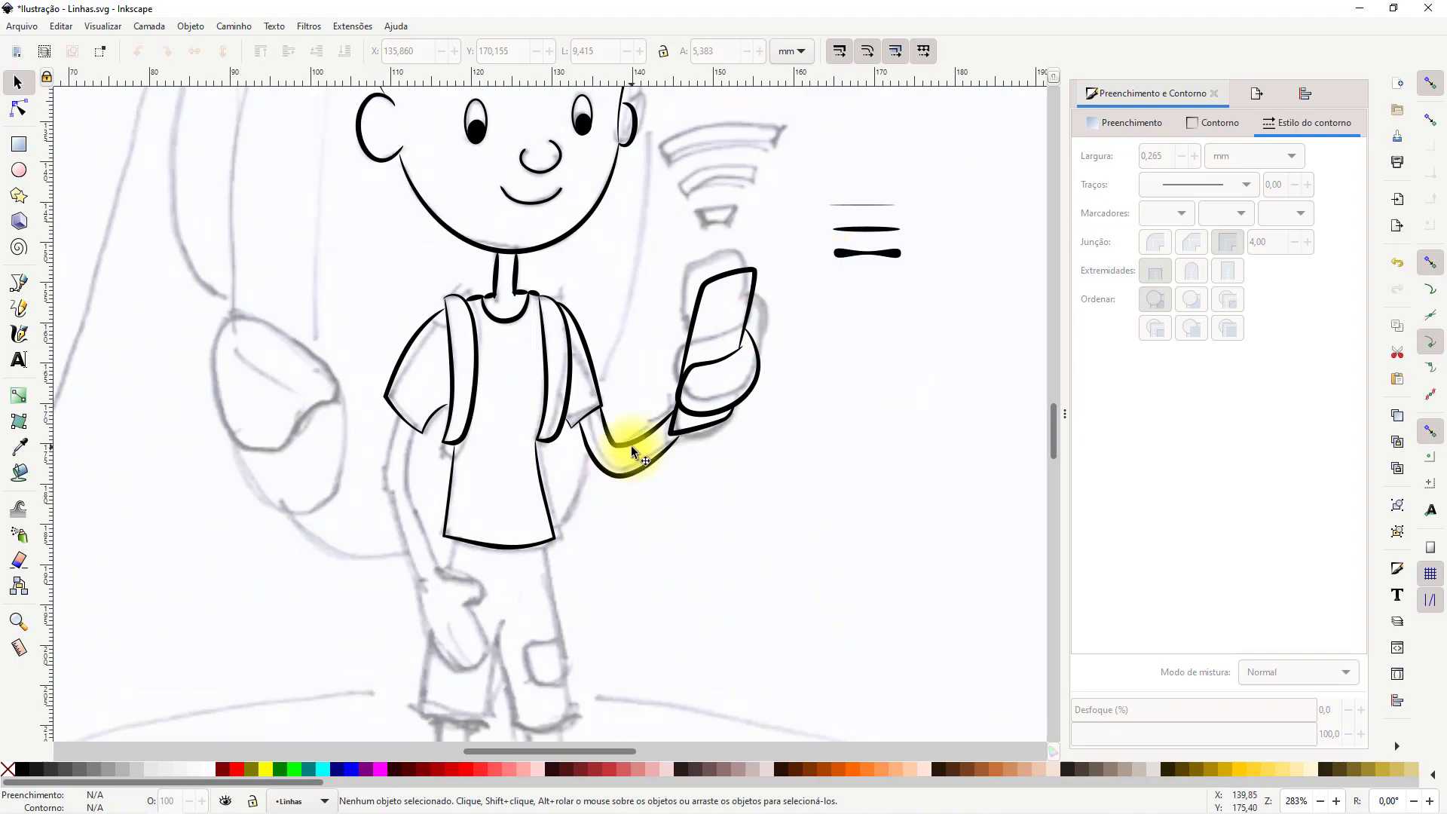
left_click(630, 445)
key("p")
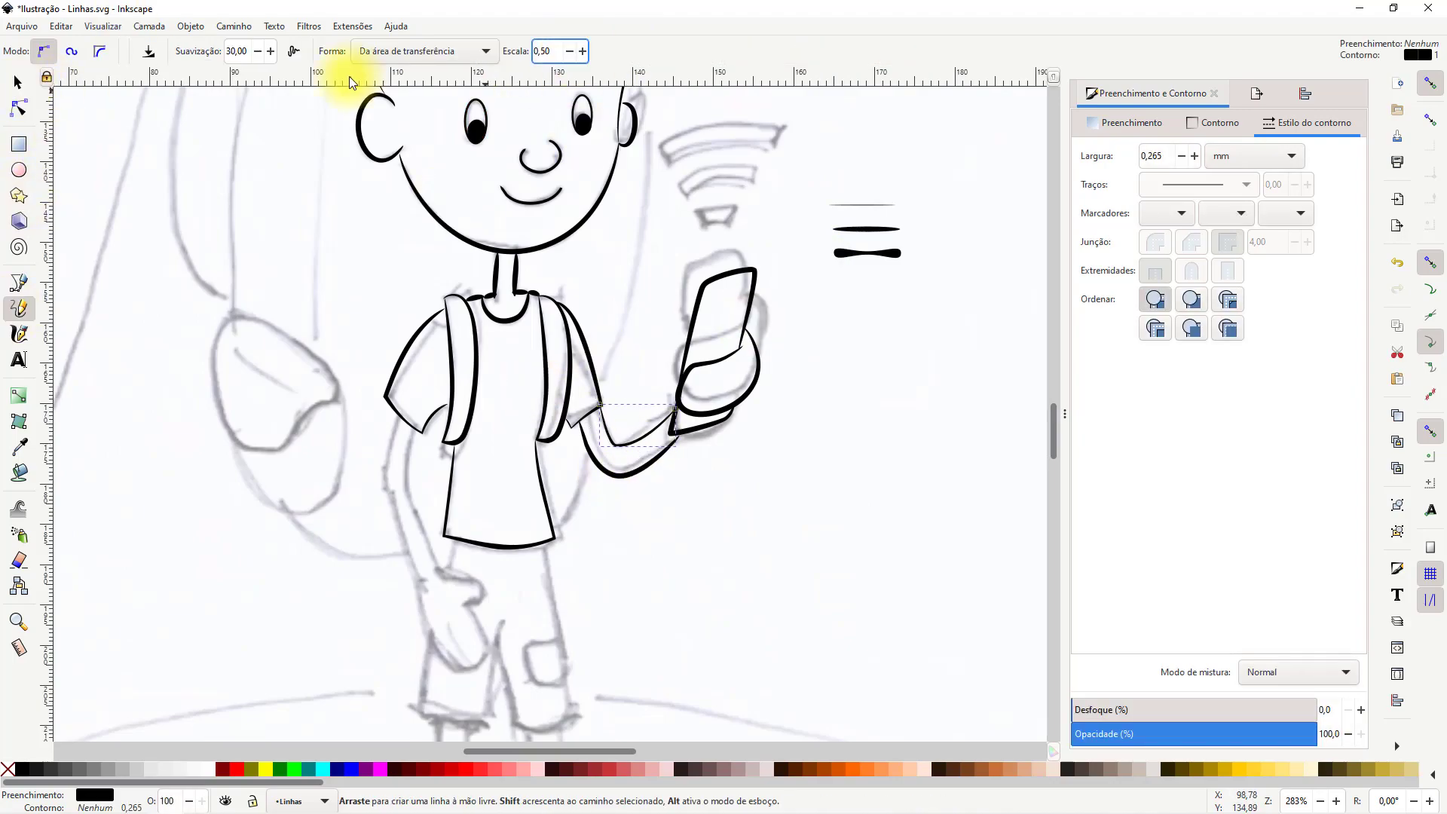
key("Return")
Set the shape scale of the raised arm's lower line to 0,75
left_click(18, 82)
left_click(651, 478)
left_click(644, 467)
left_click(20, 306)
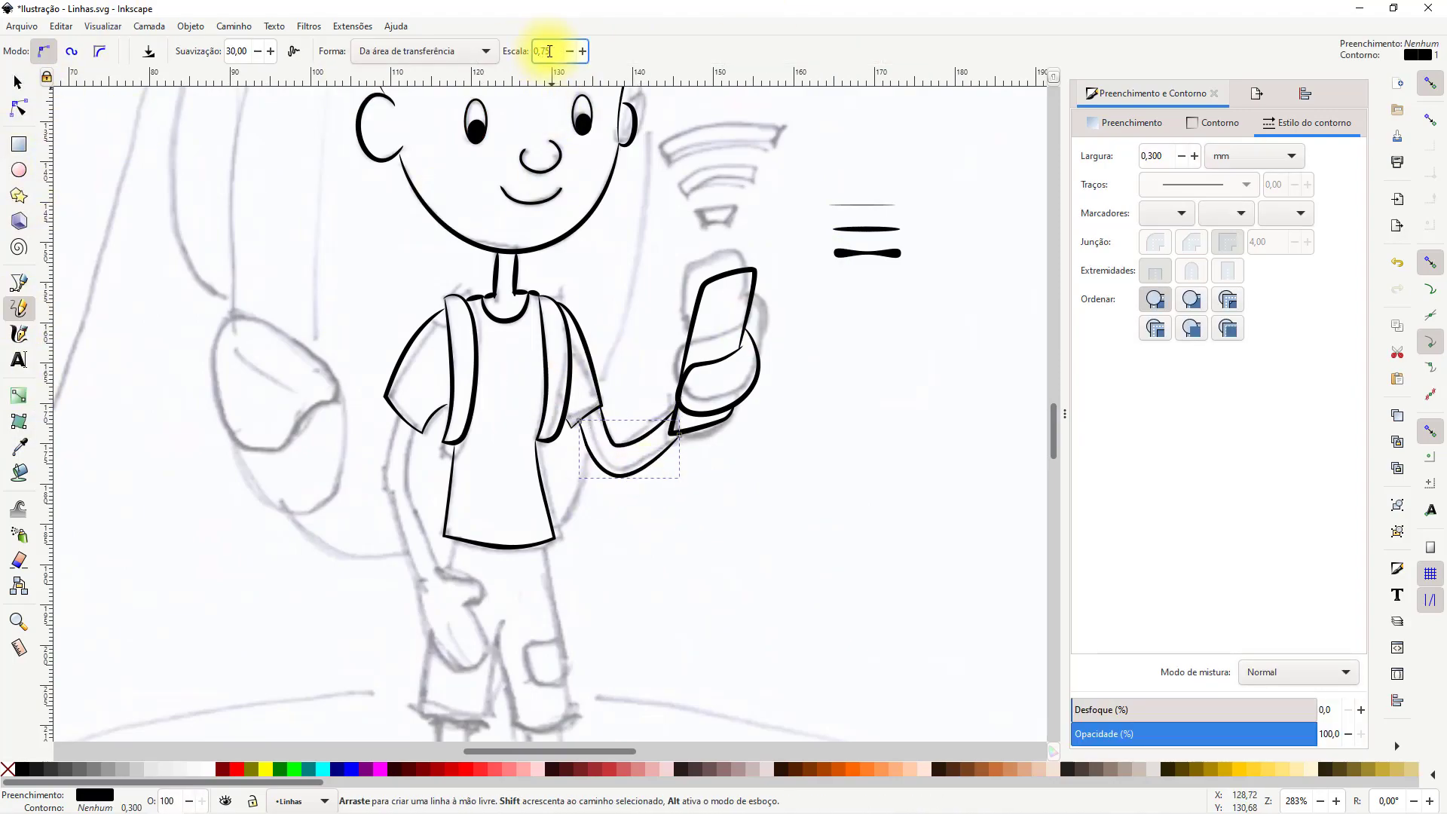
left_click_drag(552, 52, 480, 42)
type("0,75")
key("Return")
left_click(19, 82)
left_click(647, 495)
Trace the inner and outer lines of the lowered left arm and its hand with the Pencil
left_click_drag(448, 488, 523, 320)
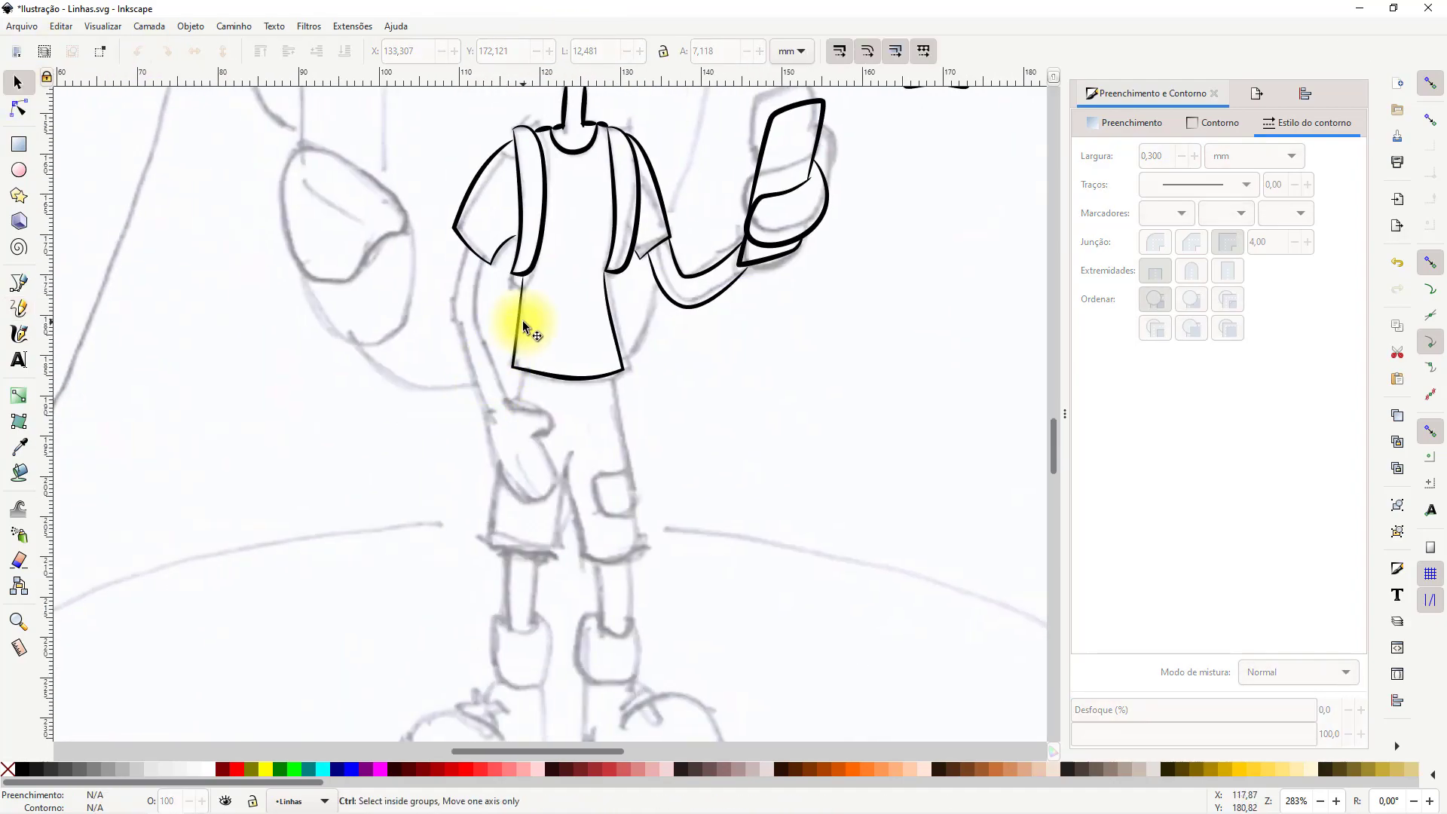
scroll(521, 320, "up", 2)
left_click(19, 307)
mouse_move(463, 205)
left_mouse_down()
mouse_move(477, 420)
mouse_move(519, 508)
left_mouse_up()
left_click_drag(435, 179, 480, 554)
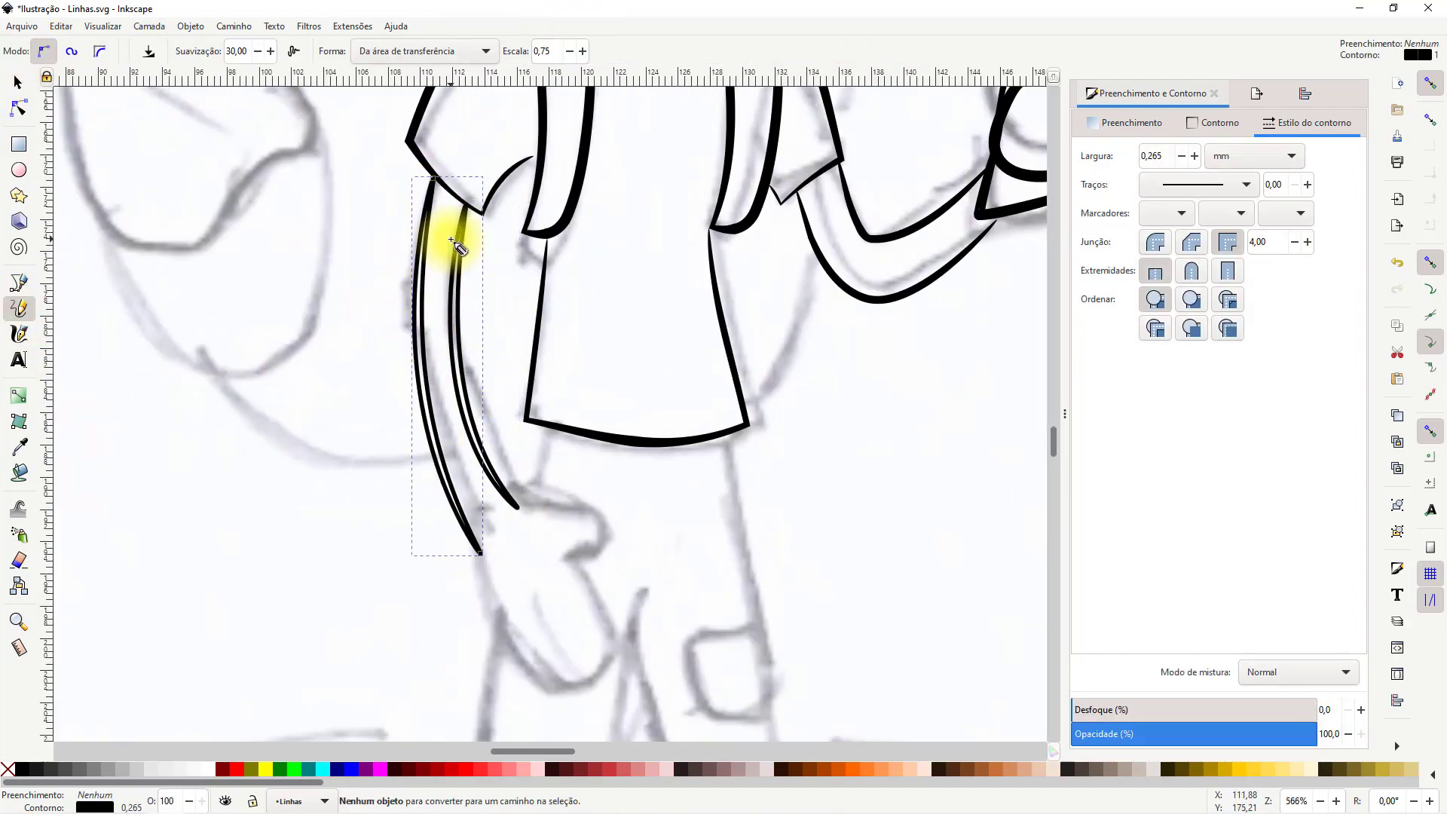
left_click_drag(603, 542, 518, 508)
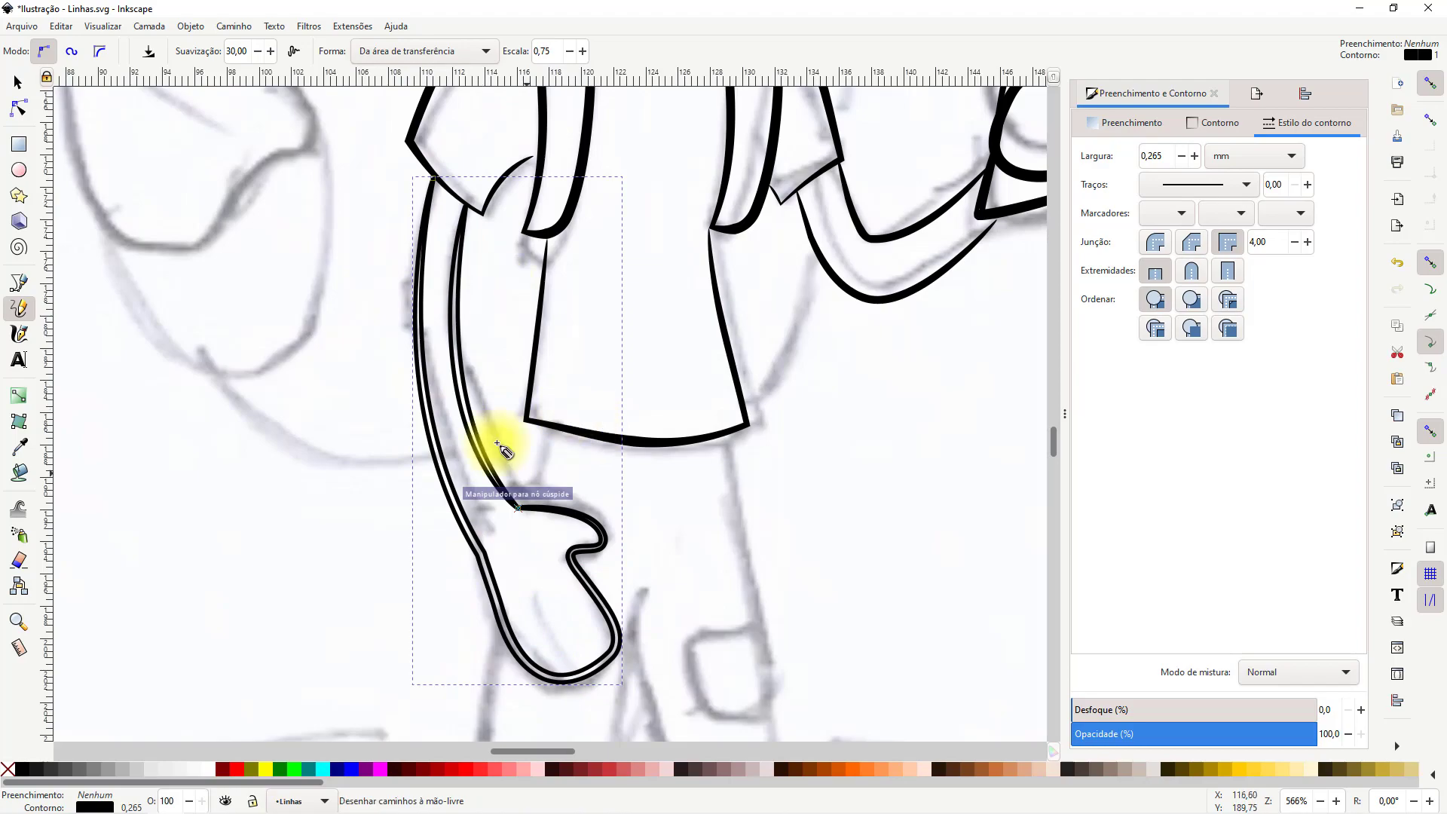
Fill the lowered arm and hand lines with solid black
left_click(18, 82)
left_click(22, 768)
left_click(244, 477)
scroll(244, 476, "down", 4)
scroll(391, 447, "up", 4)
scroll(381, 500, "down", 5)
scroll(504, 347, "up", 4)
scroll(595, 376, "up", 2)
Trace the shorts' outline below the shirt with the Pencil and fill it black without a stroke
left_click(18, 308)
left_click_drag(559, 222, 608, 540)
mouse_move(591, 417)
left_mouse_down()
mouse_move(610, 560)
mouse_move(457, 472)
mouse_move(484, 510)
mouse_move(462, 419)
mouse_move(406, 585)
left_mouse_up()
left_click_drag(300, 578, 318, 415)
mouse_move(345, 300)
left_mouse_down()
mouse_move(353, 217)
mouse_move(348, 300)
left_mouse_up()
key("ctrl+z")
left_click(24, 769)
left_click(8, 768, "shift")
Set the shape scale to 1,00 and remove the traced shorts outline, keeping the short waist line beside the hand
left_click(18, 82)
left_click(478, 549)
left_click(19, 308)
left_click(584, 51)
left_click(19, 83)
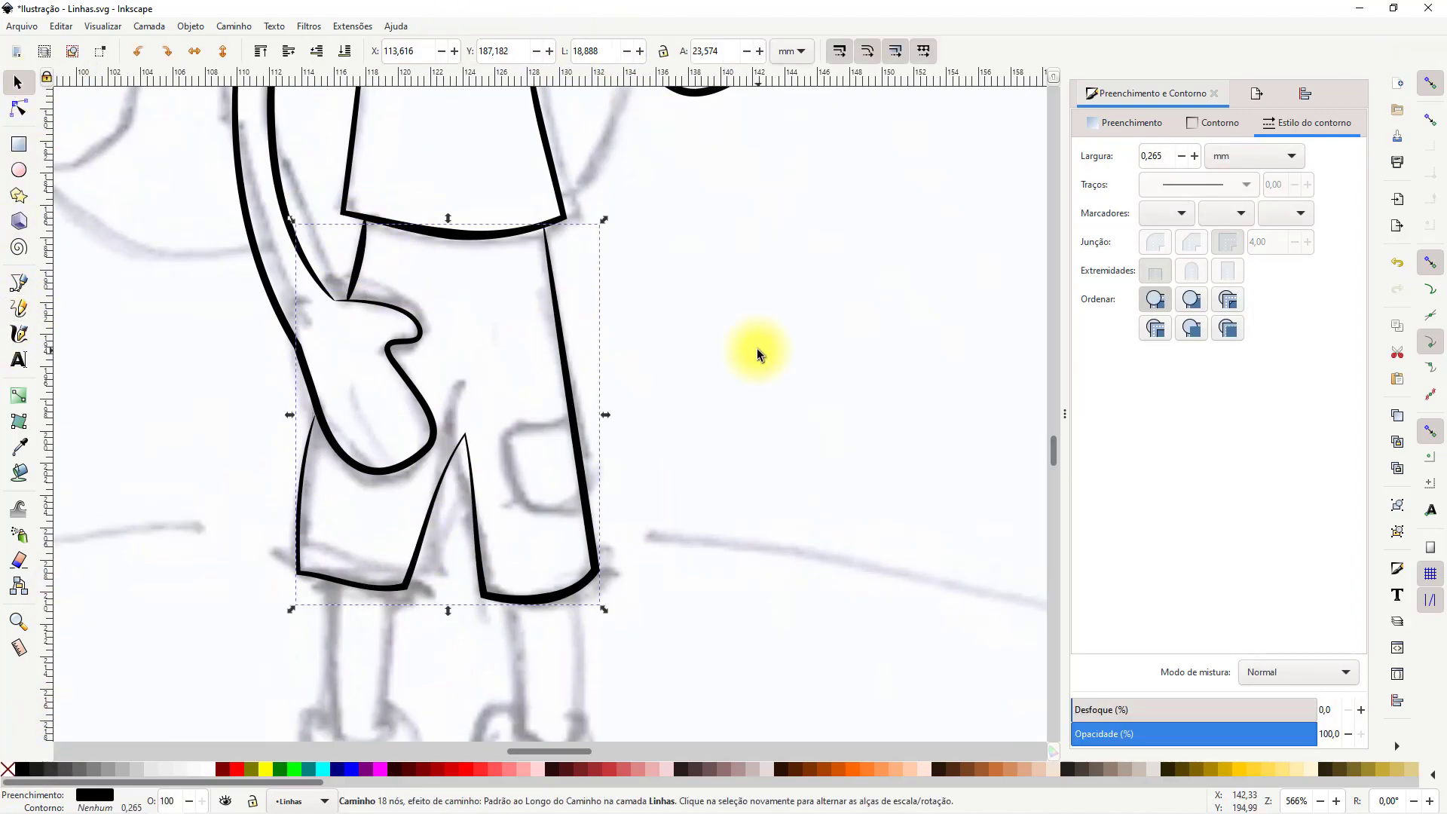
left_click(729, 395)
scroll(730, 395, "down", 4)
left_click_drag(714, 391, 689, 489)
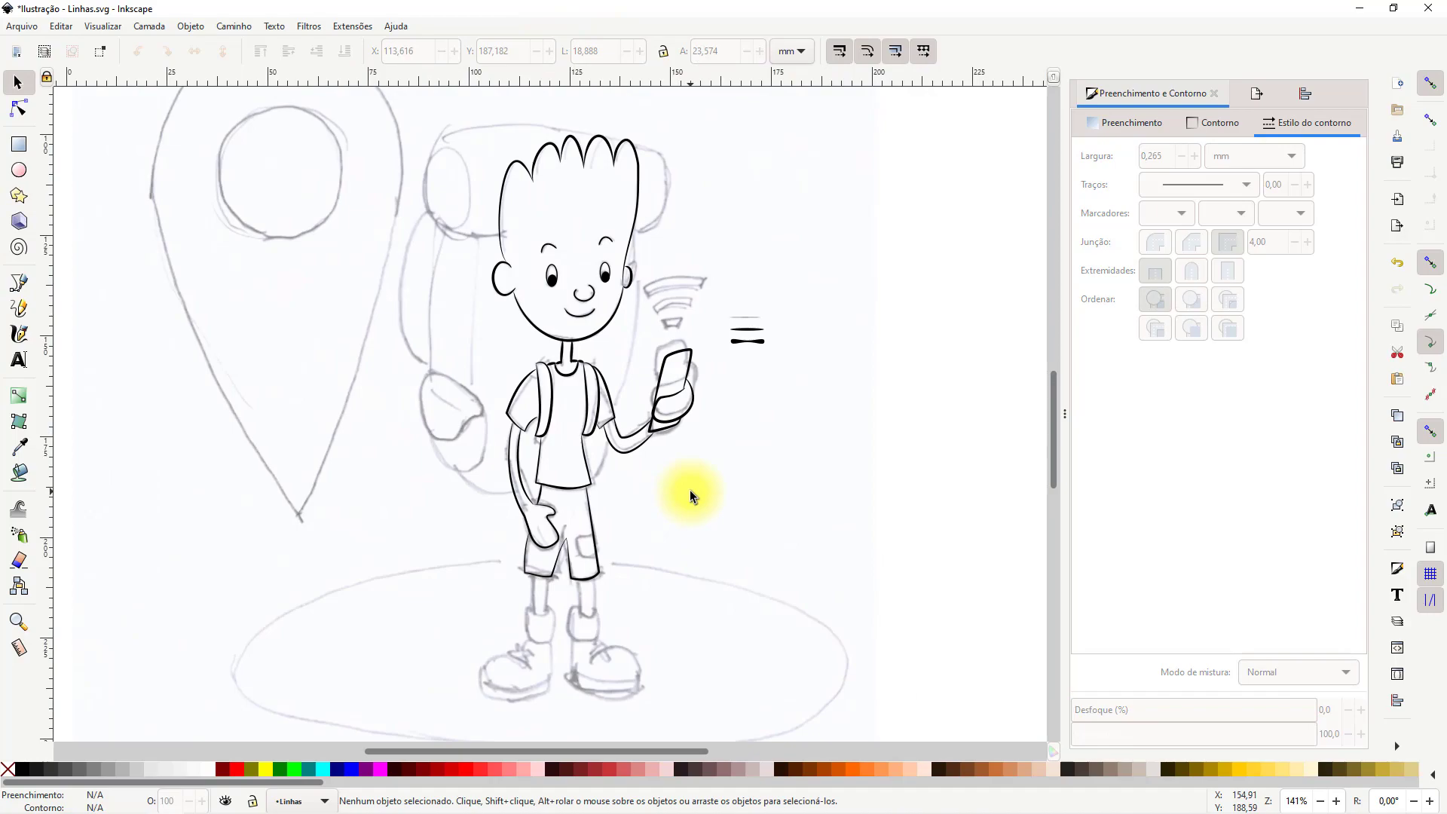
scroll(602, 500, "up", 4)
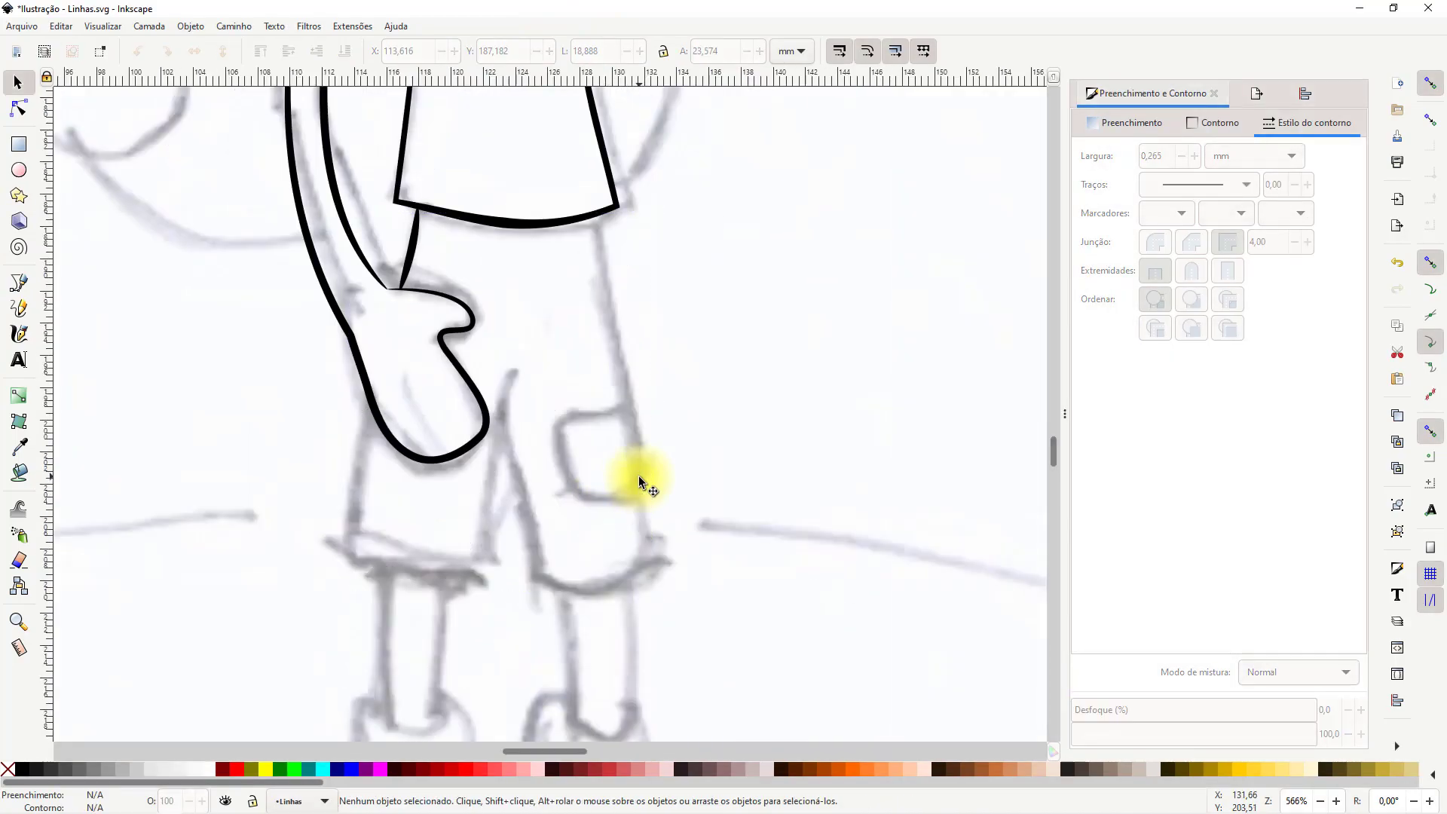
Trace the shorts again with separate Pencil strokes for the outer sides, inner leg seams and both hems
left_click(19, 308)
left_click_drag(597, 216, 656, 596)
left_click_drag(681, 549, 536, 582)
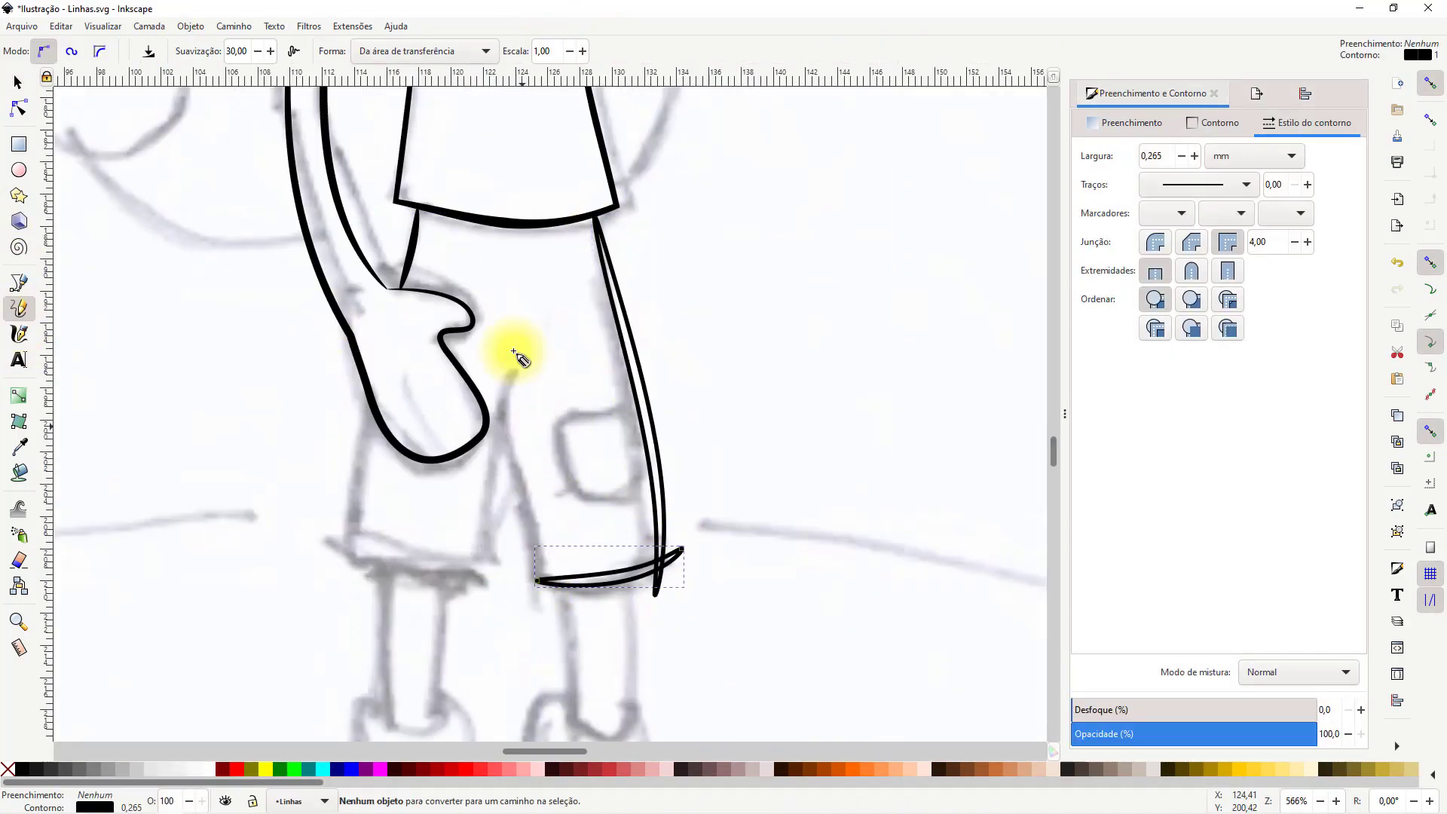
mouse_move(515, 408)
left_mouse_down()
mouse_move(542, 606)
mouse_move(414, 575)
mouse_move(344, 529)
mouse_move(505, 473)
mouse_move(456, 605)
left_mouse_up()
left_click_drag(371, 412, 348, 562)
Select all the shorts' strokes and fill them black with no outline
left_click(19, 83)
left_click(407, 567, "shift")
left_click(576, 584, "shift")
left_click(498, 492, "shift")
left_click(529, 468, "shift")
left_click(639, 408, "shift")
left_click(365, 474, "shift")
left_click(7, 769, "shift")
left_click(22, 770)
Set the Eraser width to 10 and trim the overhanging ends of the left leg's hem line
left_click(18, 560)
left_click_drag(476, 595, 480, 581)
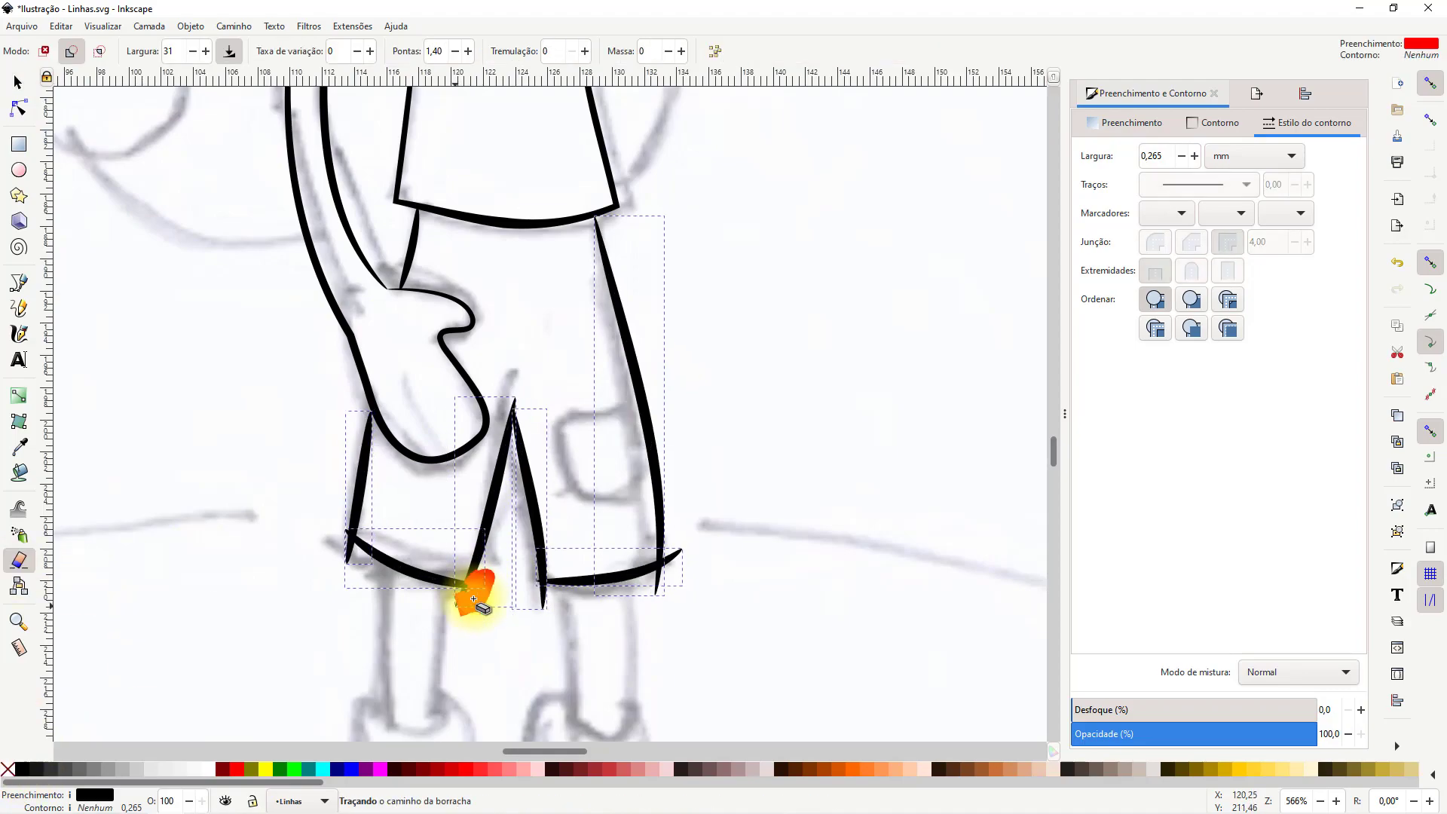
scroll(483, 584, "up", 2)
left_click(19, 83)
left_click(420, 578)
left_click(19, 560)
left_click_drag(175, 52, 122, 34)
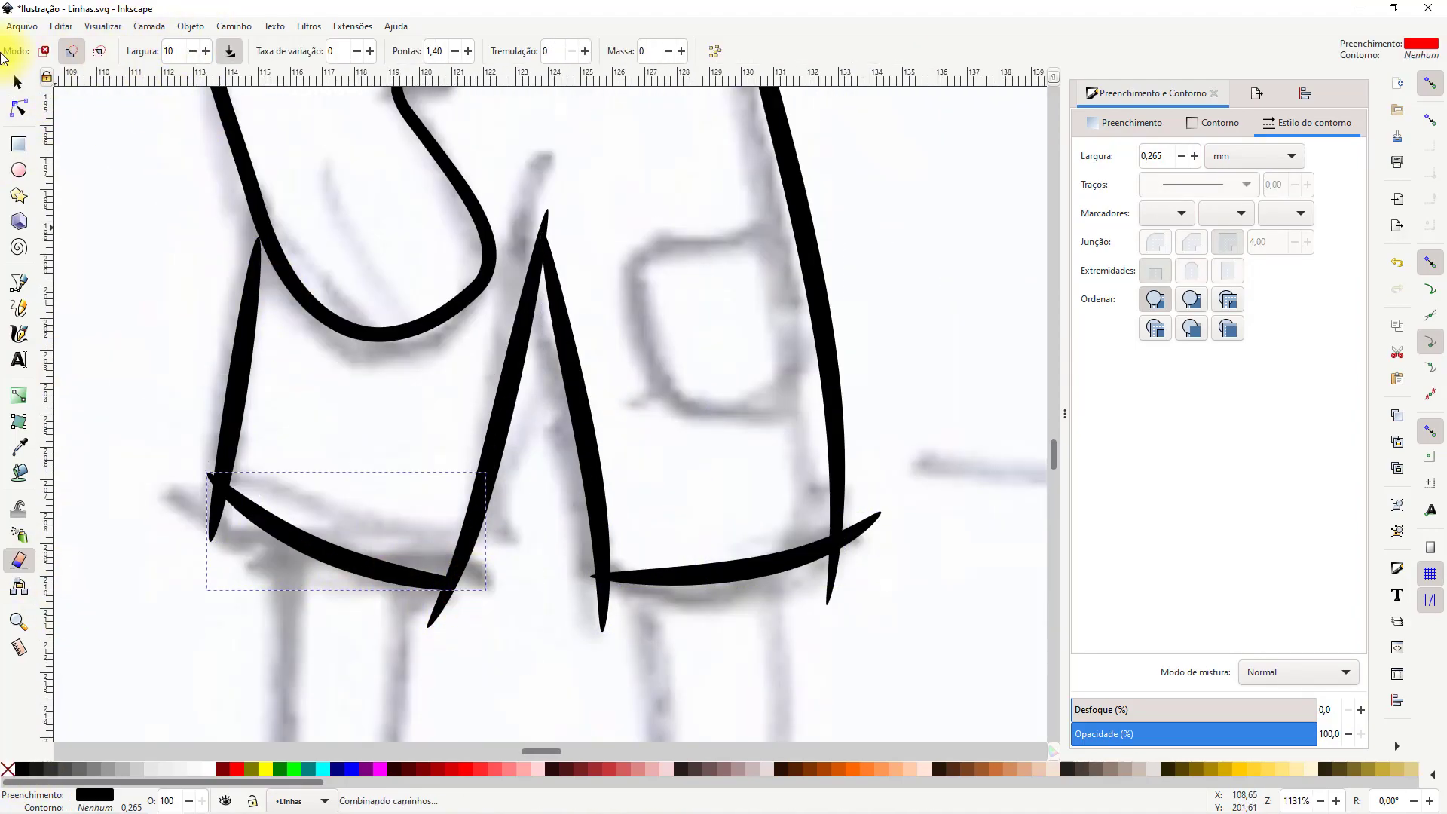
Erase the lower ends of the left leg's side and inner seam lines that extend past the hem
key("s")
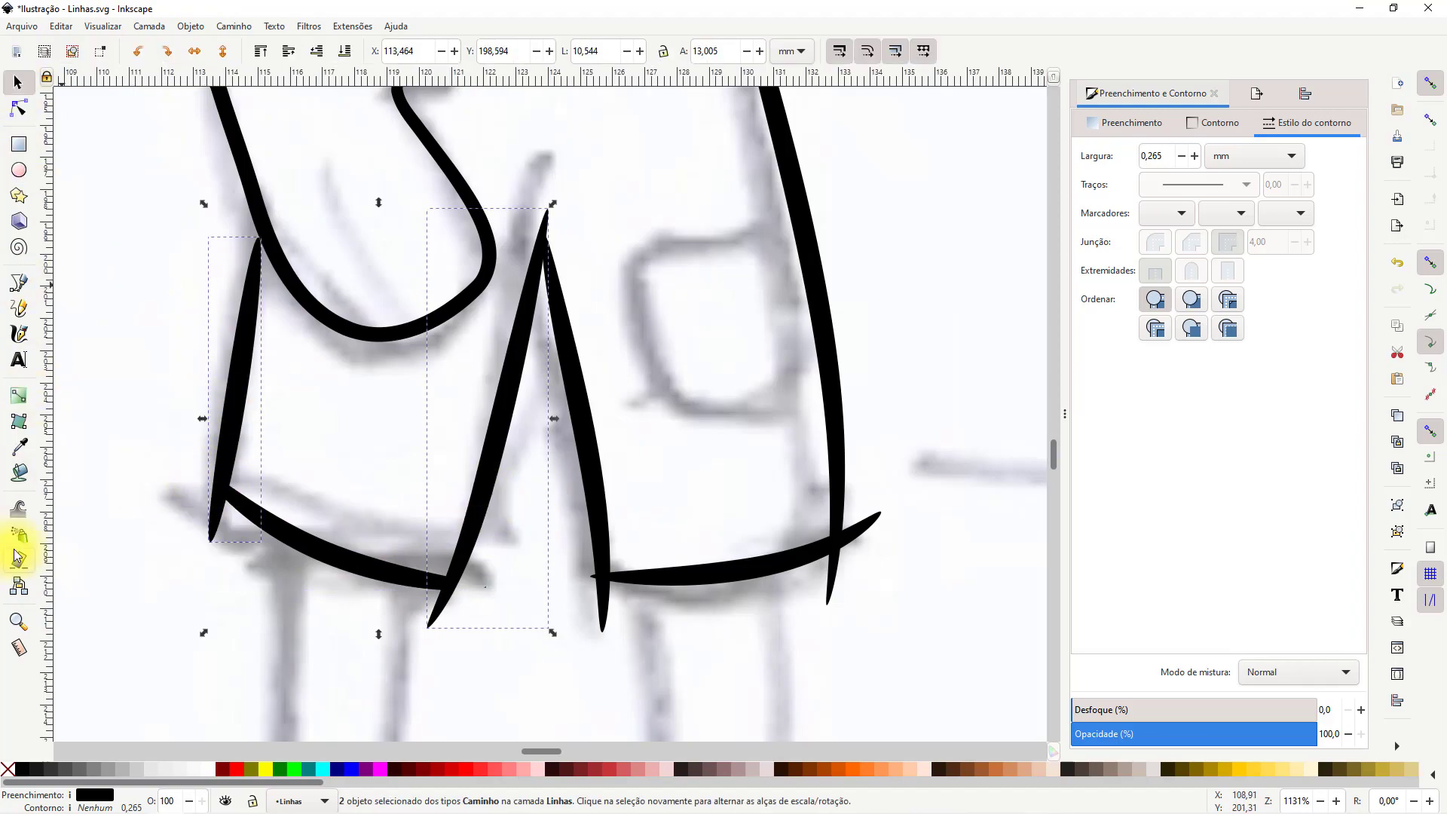
left_click(18, 560)
left_click_drag(439, 595, 456, 595)
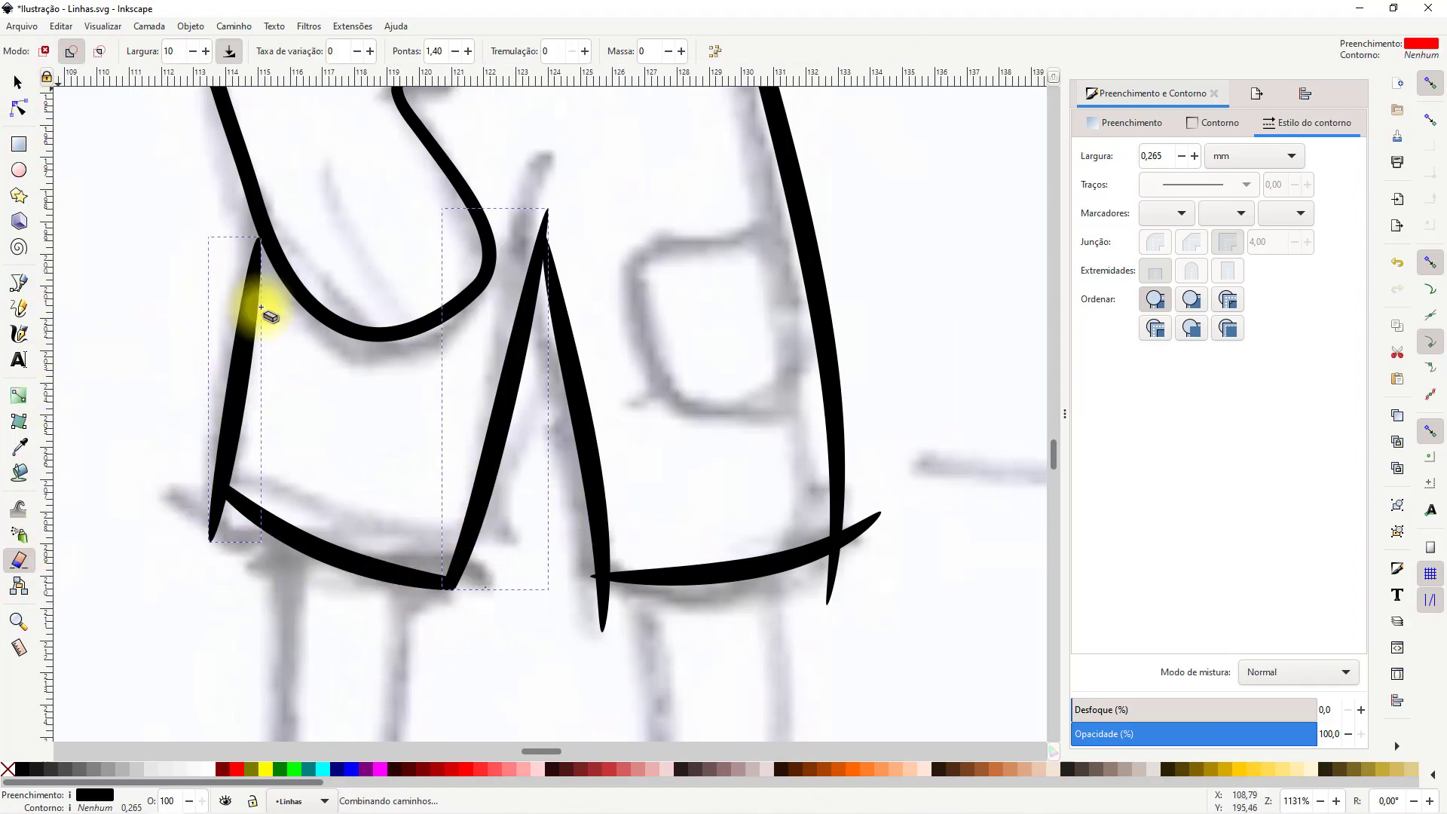
left_click(19, 83)
left_click(304, 595)
scroll(324, 550, "up", 1)
left_click(368, 468)
left_click(19, 560)
mouse_move(351, 474)
left_mouse_down()
mouse_move(367, 479)
mouse_move(349, 480)
left_mouse_up()
scroll(267, 462, "down", 4)
scroll(407, 445, "up", 2)
Erase the overhanging ends of the right leg's outer side, inner seam and hem lines at both corners
key("s")
left_click(497, 481)
left_click(381, 580, "shift")
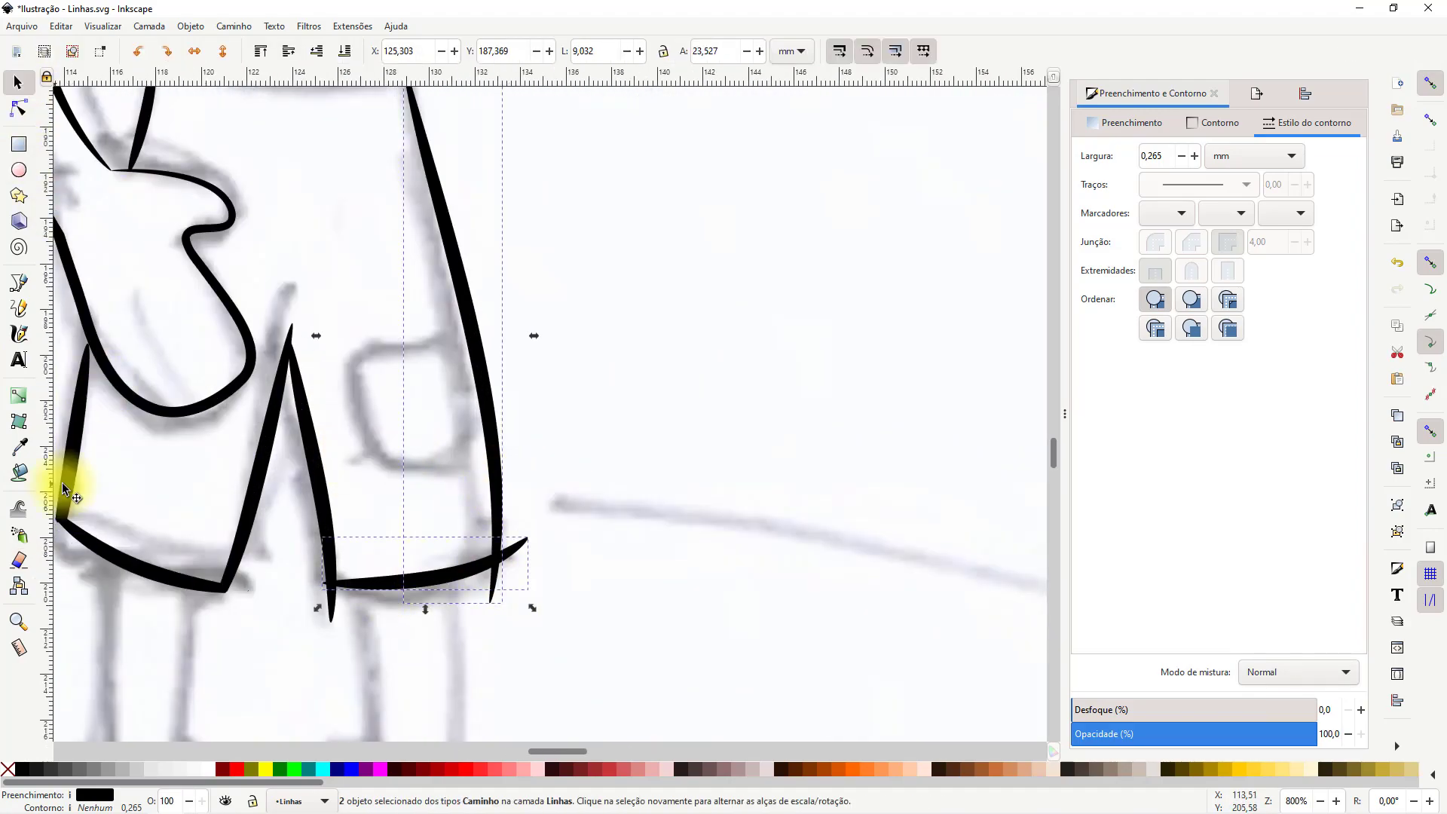
key("shift+e")
left_click_drag(509, 548, 506, 563)
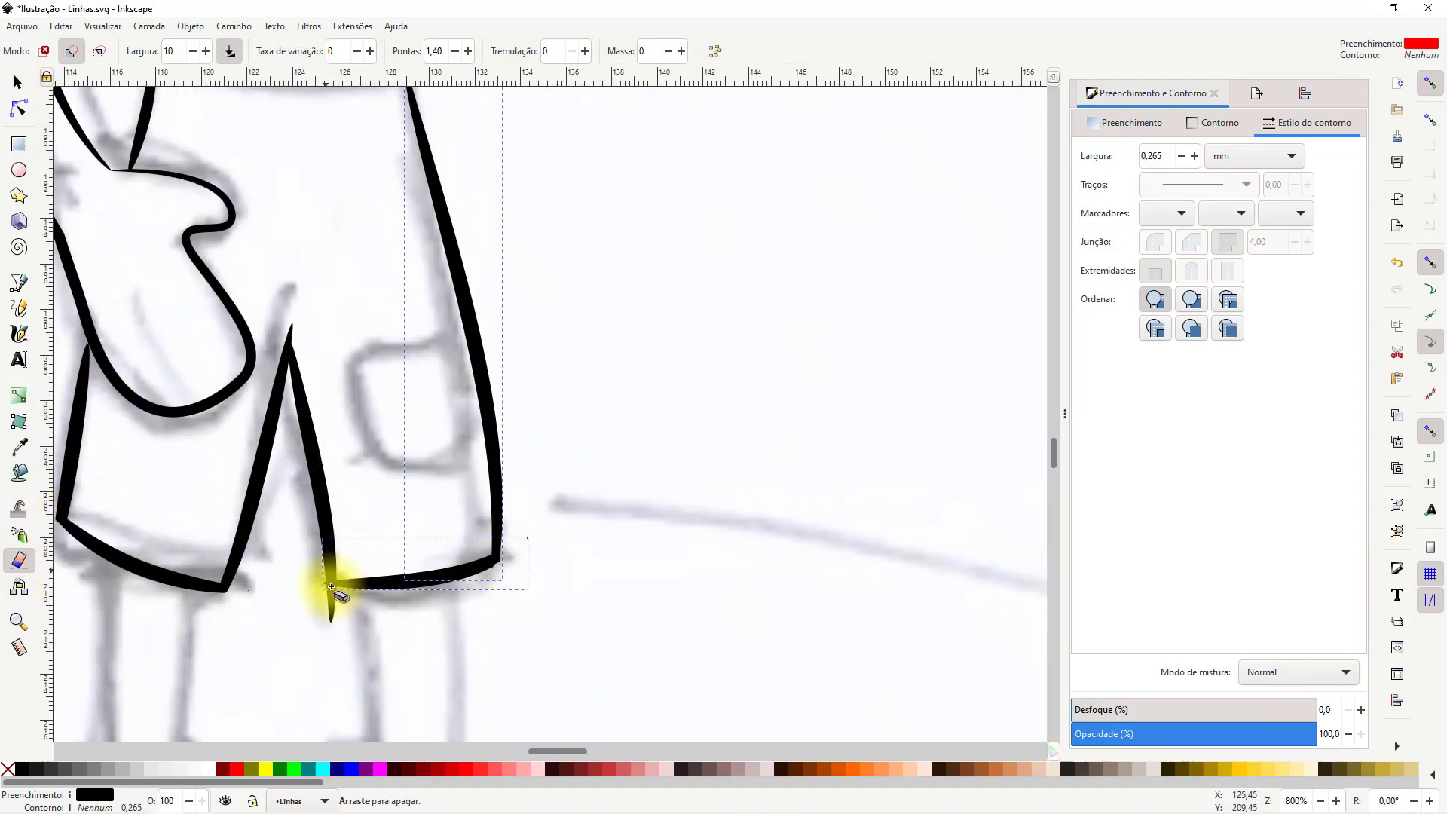
left_click(19, 560)
left_click_drag(330, 585, 325, 589)
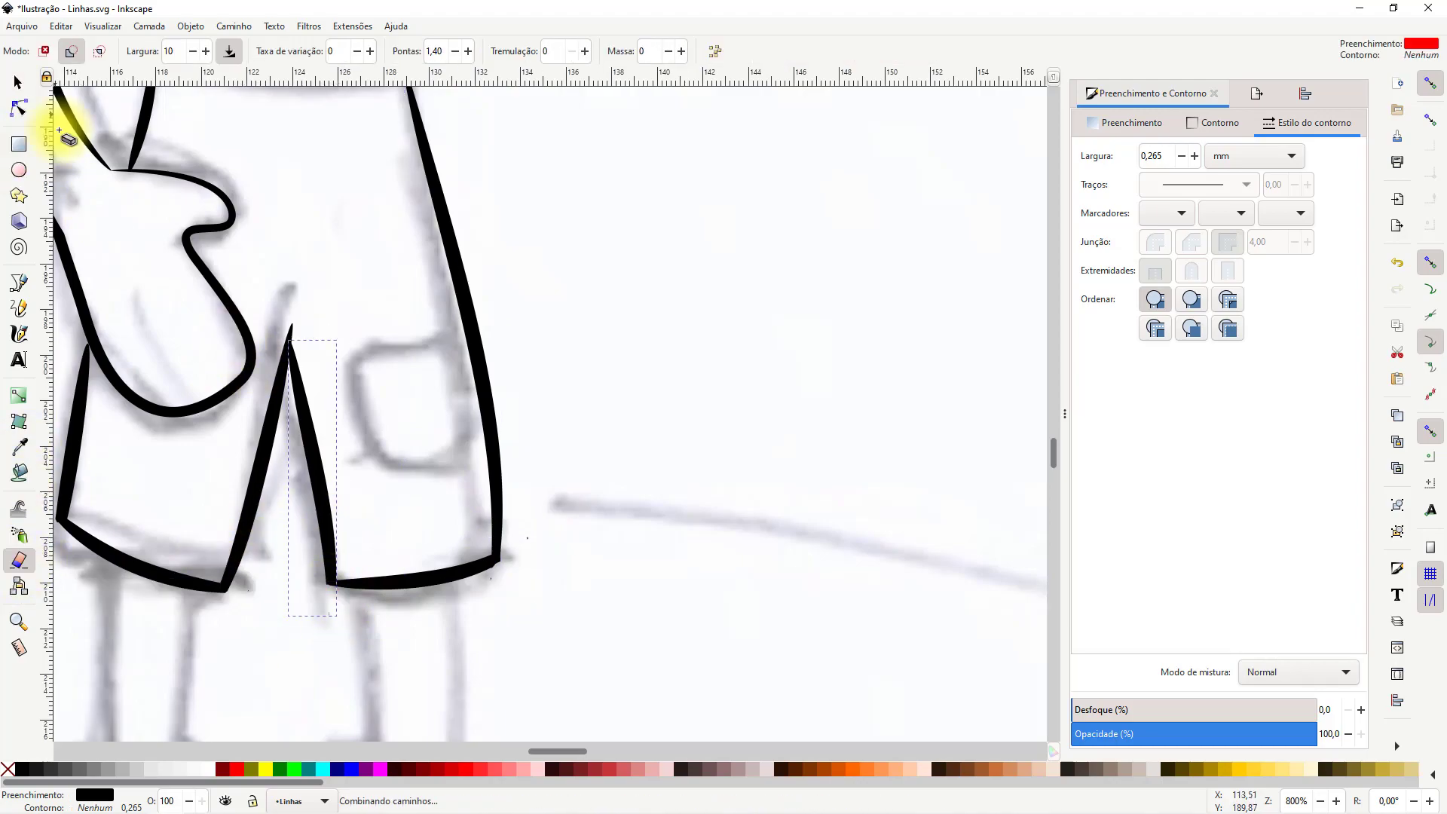
Erase the leftover speck beside the outer end of the right leg's hem
left_click(19, 82)
left_click(536, 537)
scroll(536, 536, "down", 4)
scroll(536, 538, "up", 8)
left_click(514, 510)
left_click(19, 560)
left_click_drag(492, 498, 517, 498)
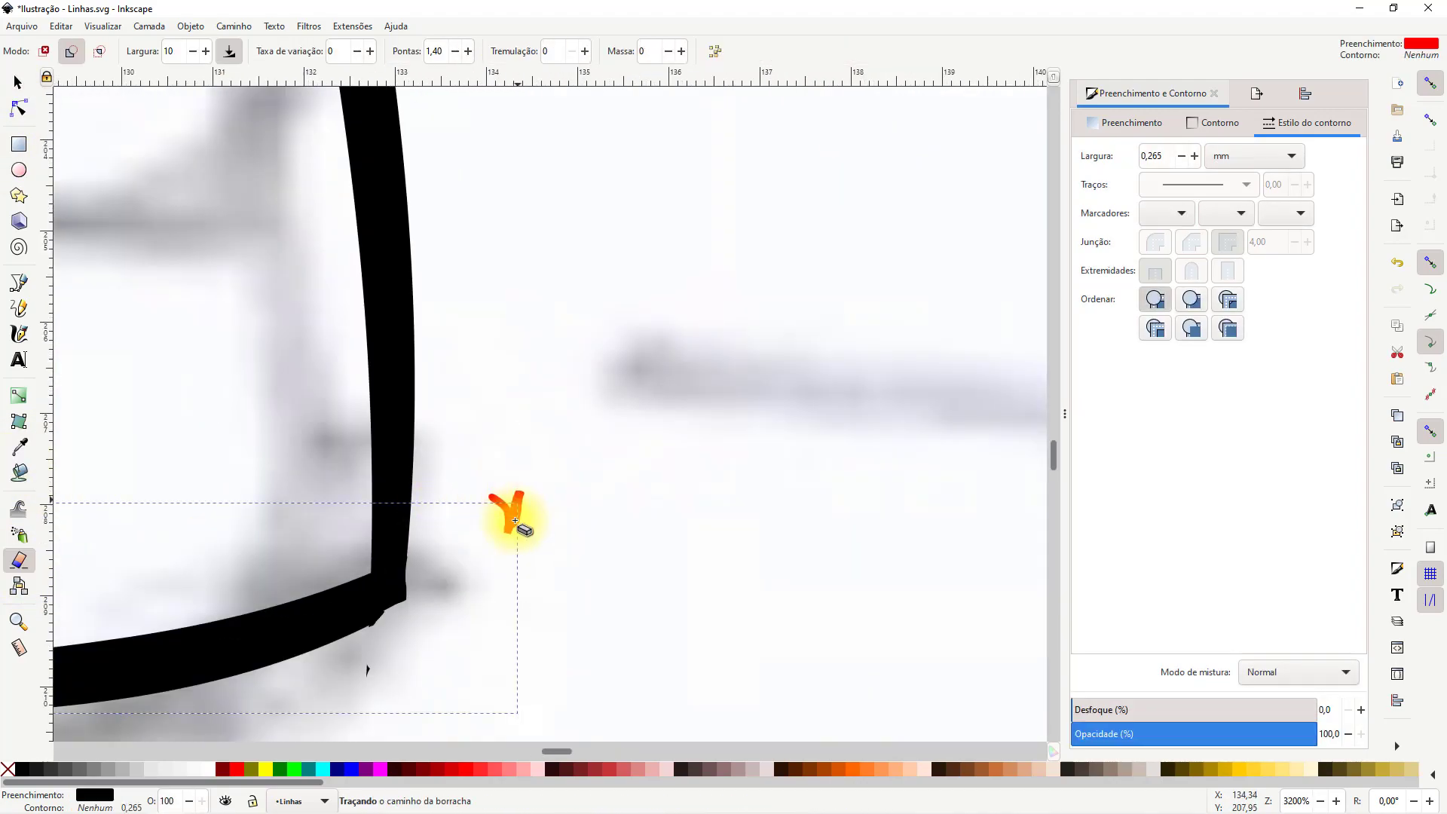
Delete the leftover fragment nodes around the corners of the shorts' hems
key("n")
left_click_drag(365, 672, 711, 559)
scroll(555, 504, "down", 2)
left_click_drag(555, 504, 660, 402)
left_click(430, 397)
left_click_drag(439, 536, 678, 590)
scroll(498, 493, "down", 6)
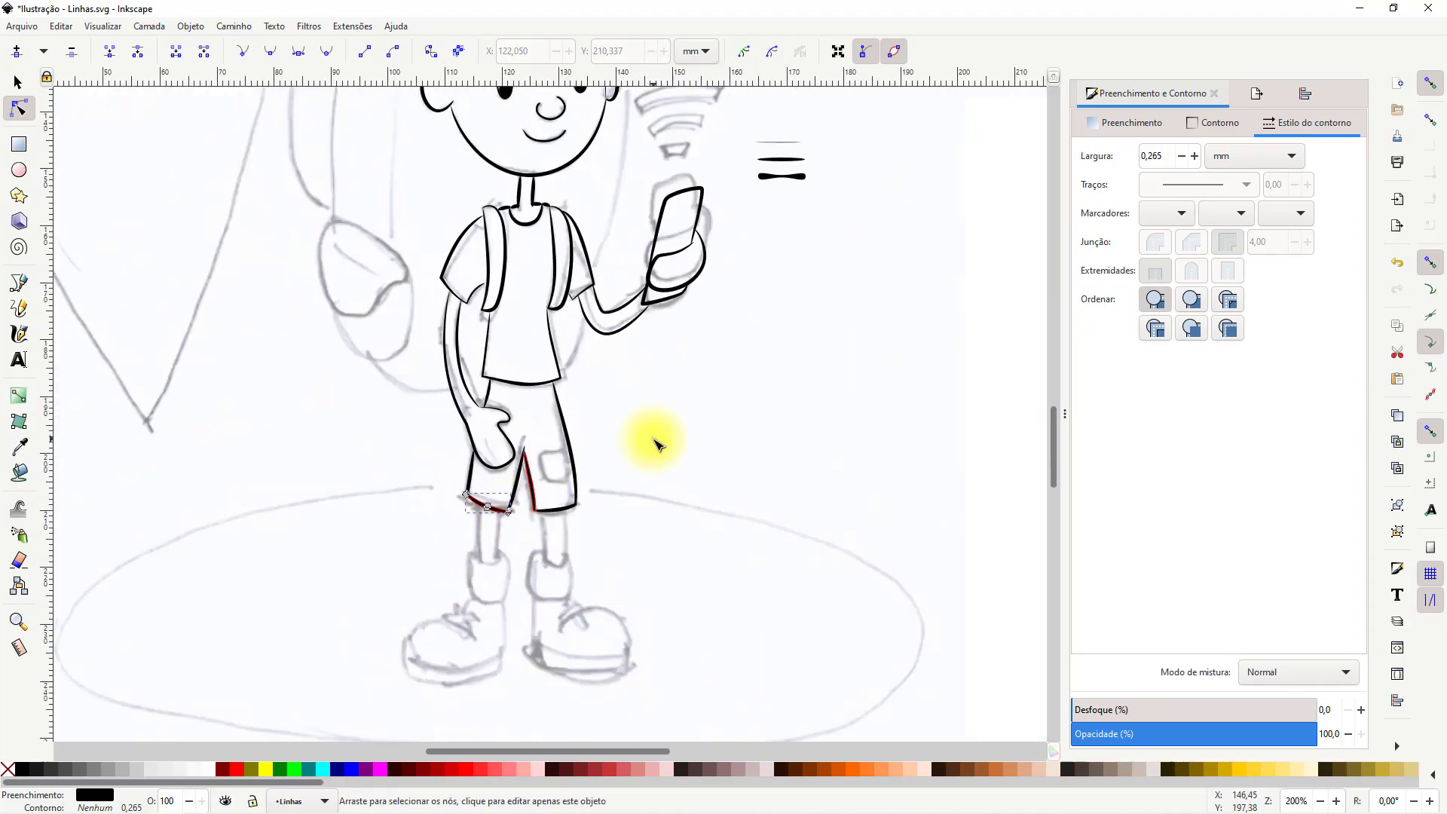
left_click(600, 480)
scroll(611, 384, "down", 2)
left_click(19, 83)
scroll(483, 402, "down", 2)
scroll(484, 407, "up", 4)
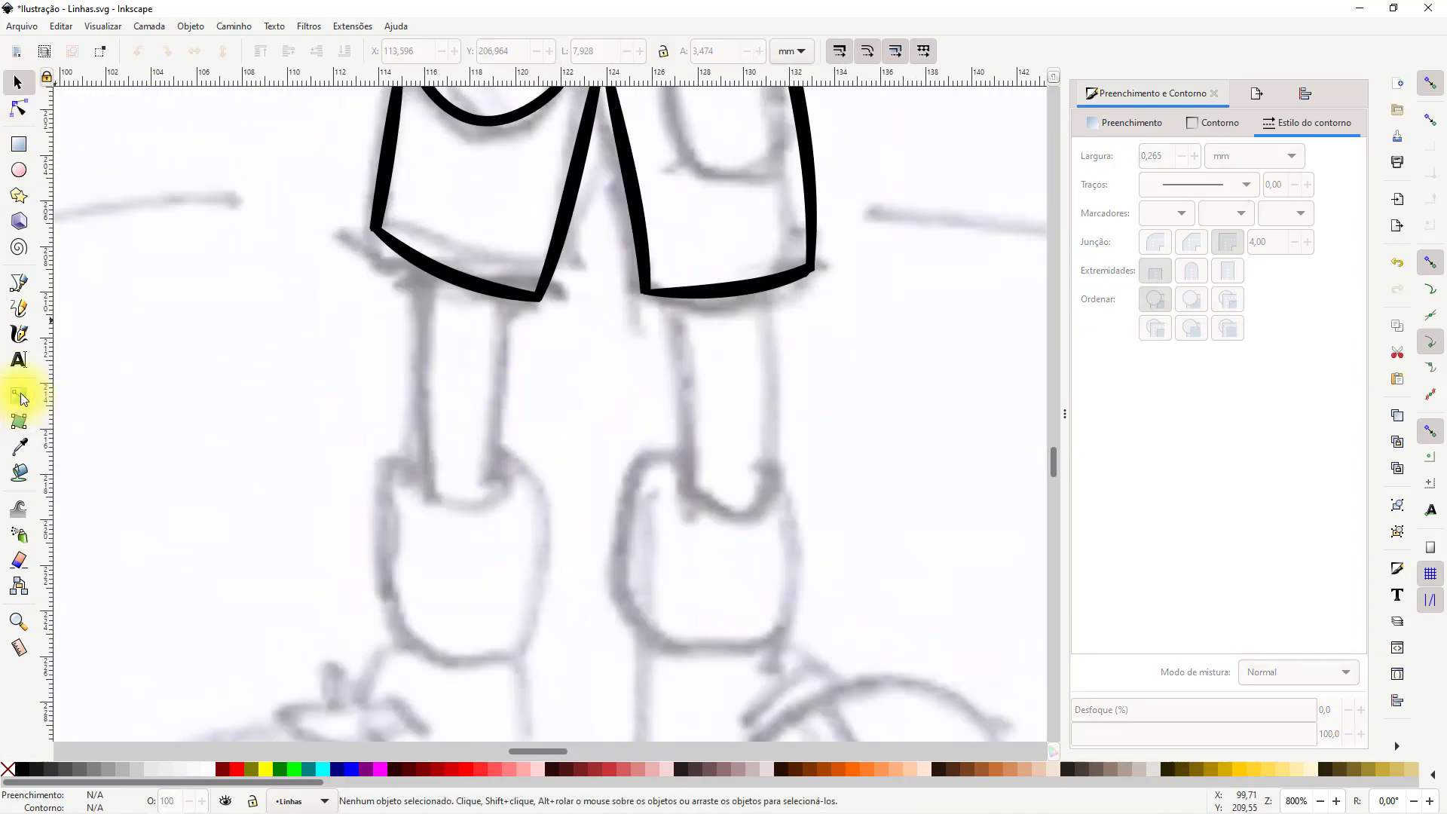
Draw the left leg as a U-shaped Bezier line below the shorts and fill it black with no outline
key("p")
left_click(444, 501)
key("ctrl+z")
key("b")
left_click(428, 269)
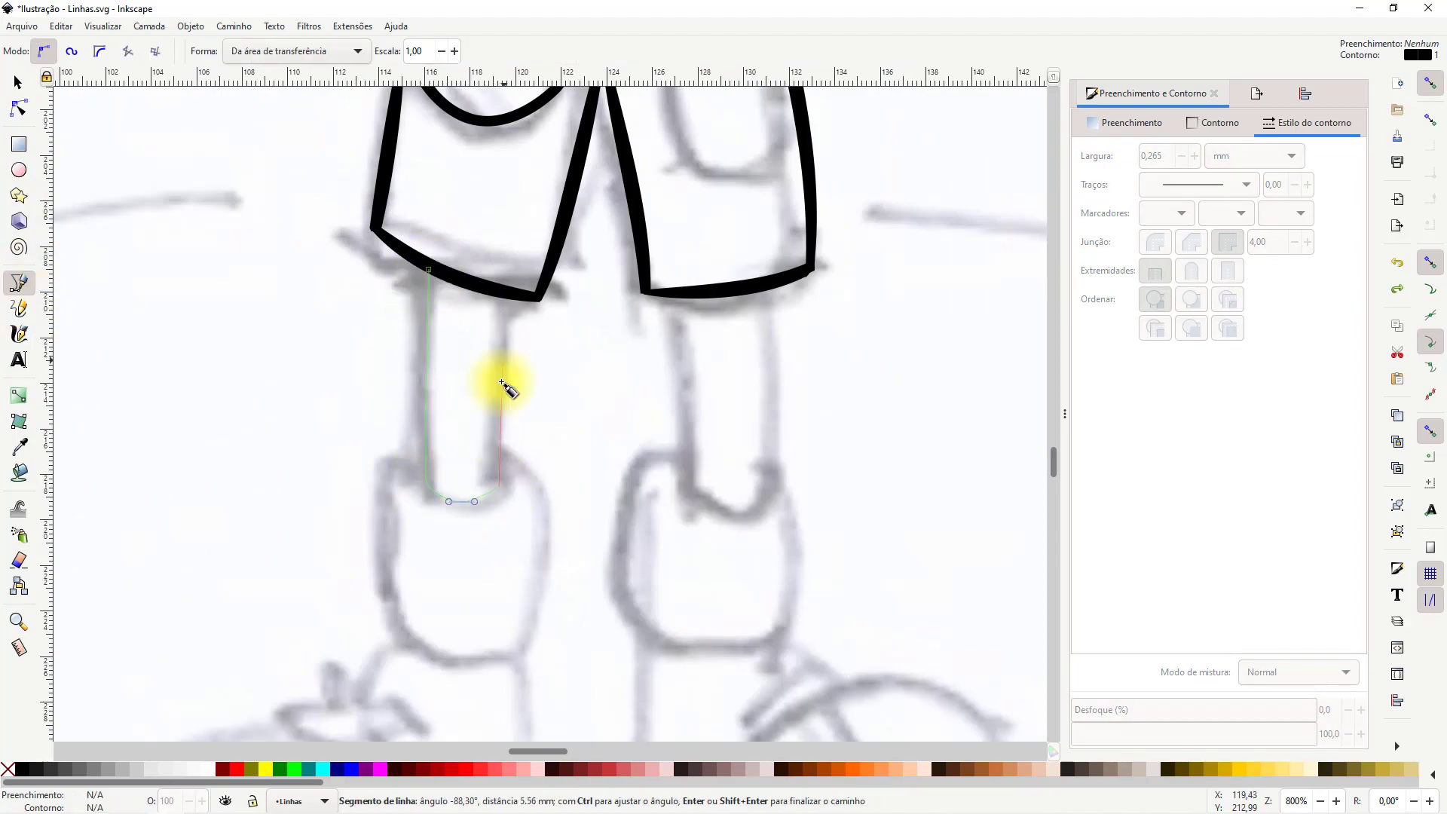
left_click(504, 296)
key("Return")
left_click(22, 768)
left_click(7, 768, "shift")
Duplicate the left leg line, place the copy on the right leg and flip it horizontally
left_click(19, 84)
key("ctrl+c")
key("ctrl+v")
left_click_drag(467, 614, 760, 483)
left_click(195, 51)
Adjust the right leg line's bottom and upper-end nodes to fit the sketch and the shorts' hem
key("n")
left_click_drag(724, 501, 725, 507)
left_click(739, 300)
left_click(761, 292)
left_click_drag(757, 276, 761, 286)
key("ctrl+z")
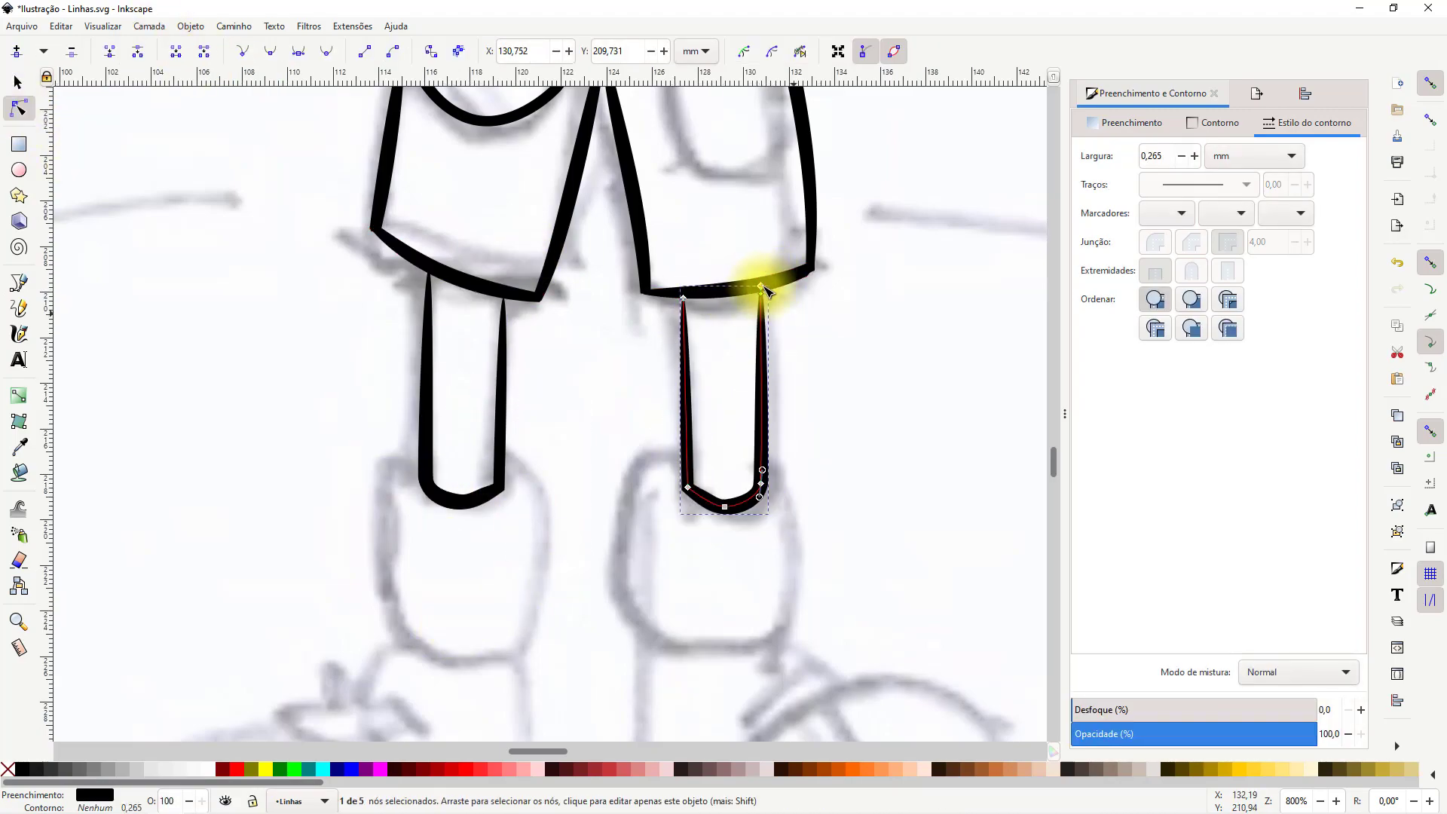
scroll(805, 366, "down", 4)
left_click(856, 370)
left_click_drag(853, 372, 737, 455)
left_click(591, 484)
scroll(596, 440, "up", 4)
scroll(768, 607, "down", 10)
left_click(18, 308)
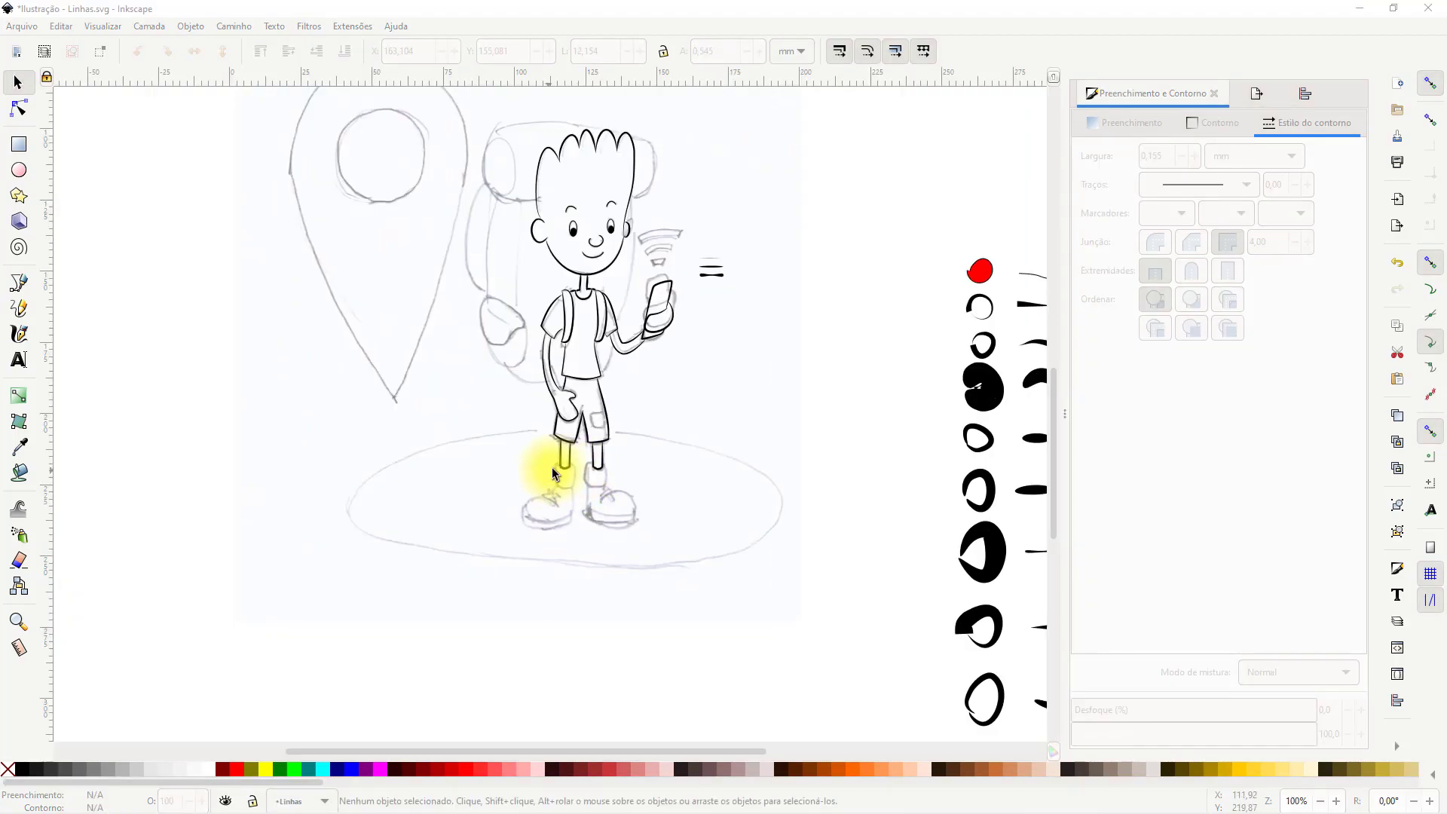
scroll(573, 471, "up", 4)
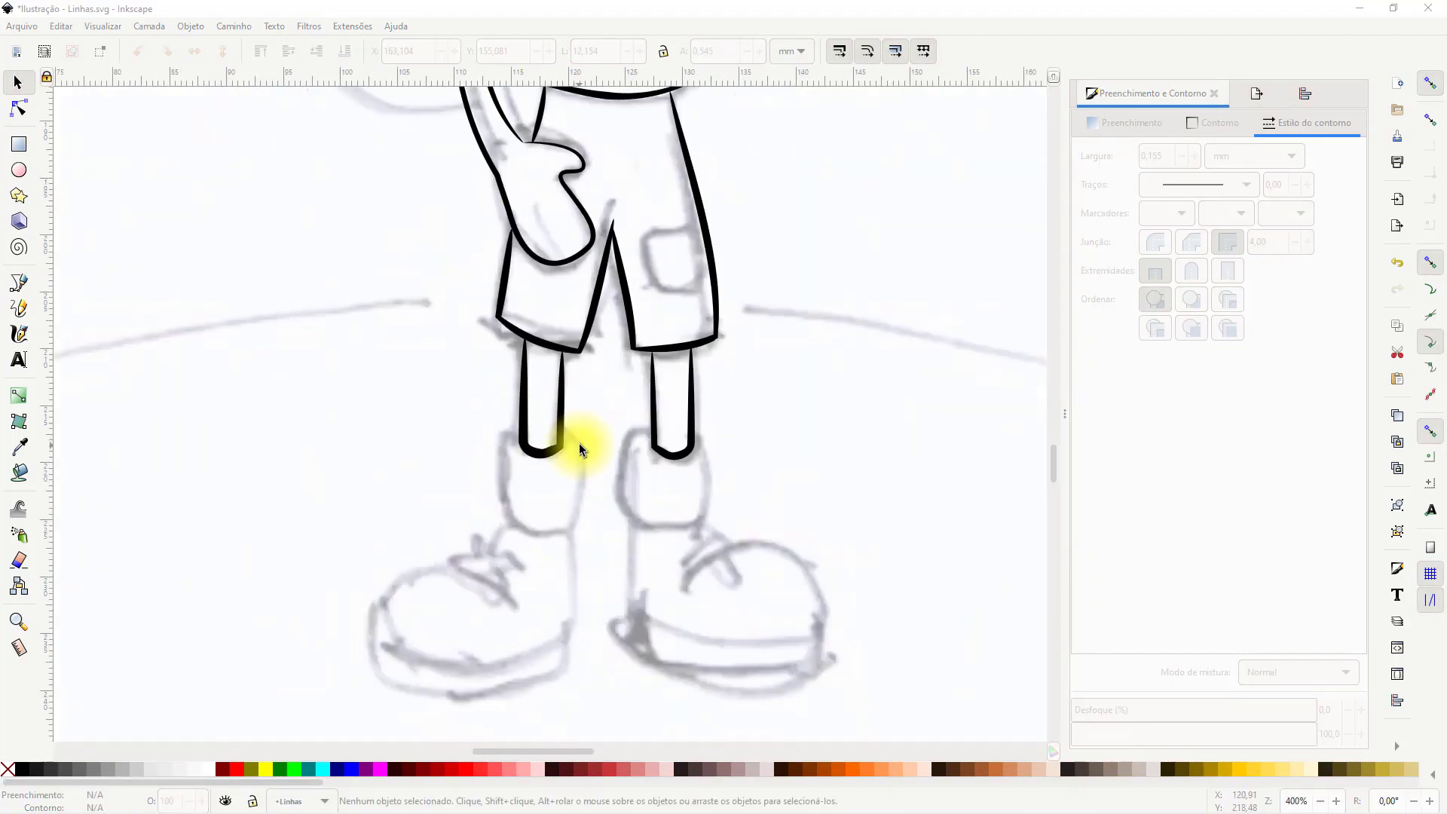
left_click_drag(570, 708, 572, 707)
left_click_drag(672, 413, 403, 728)
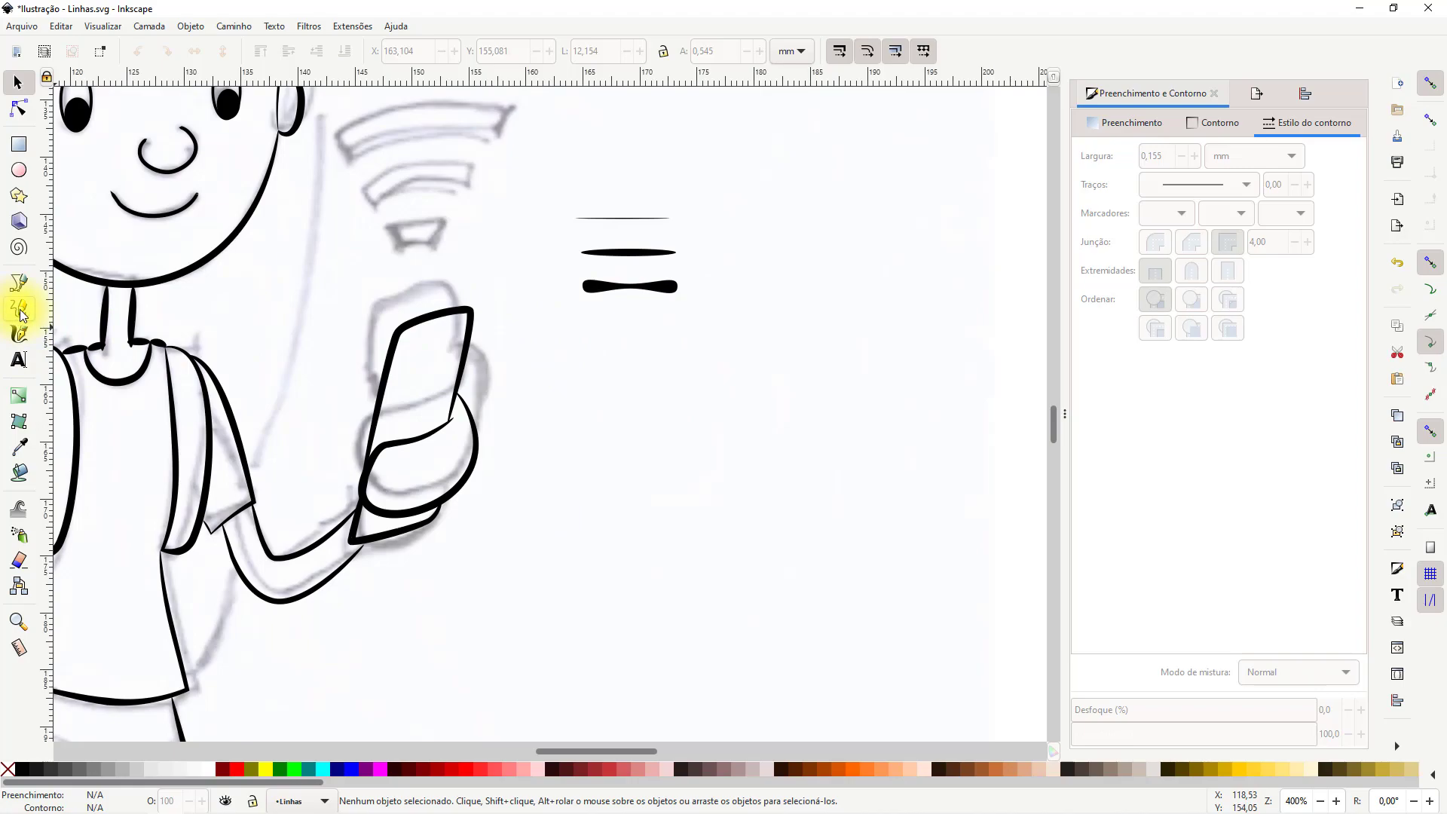
Draw a 20-cornered star with radius ratio 0,872 and rounding 0,333 below the sample line shapes
left_click(19, 198)
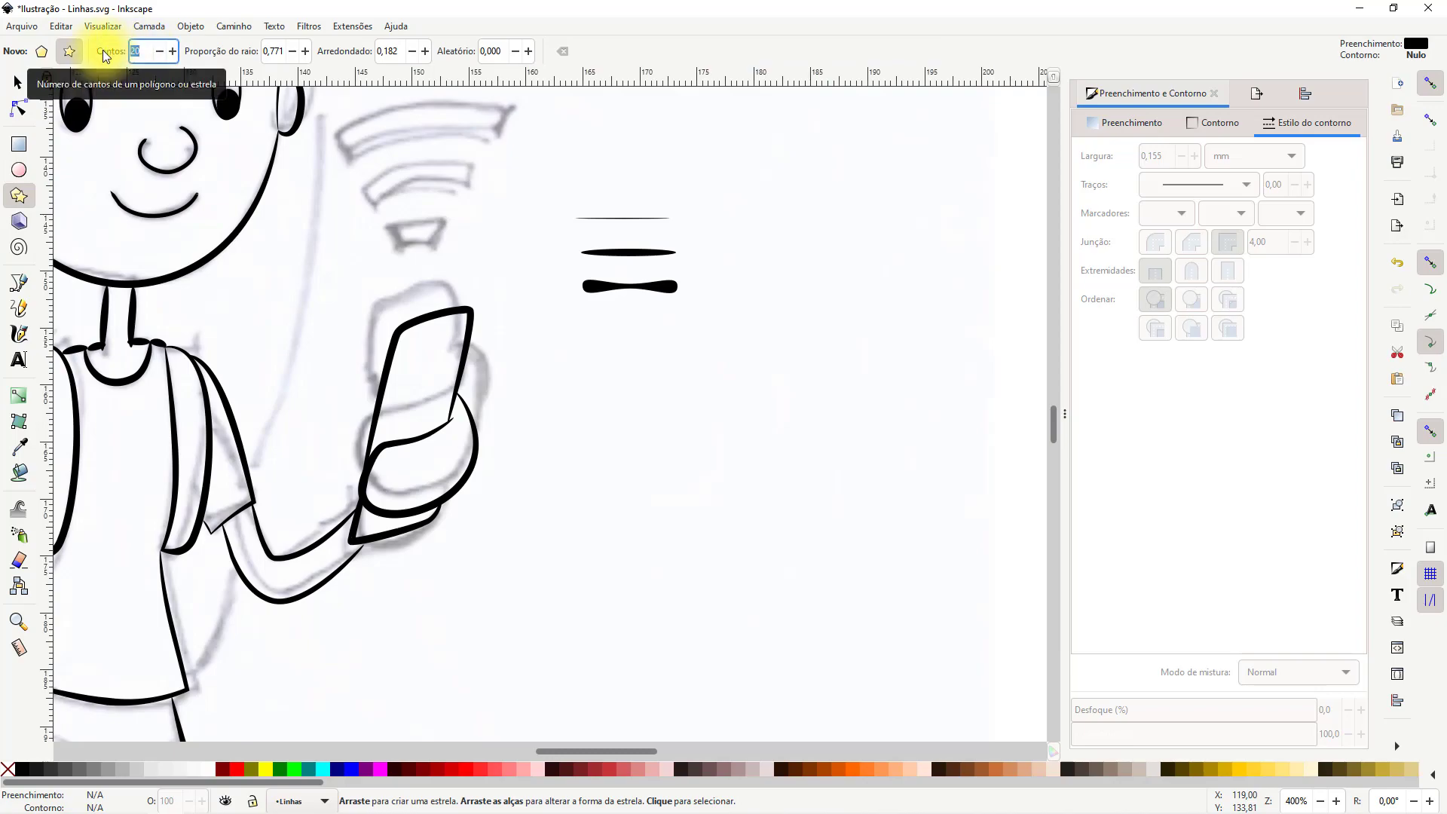
left_click_drag(625, 421, 656, 360)
scroll(667, 380, "up", 1)
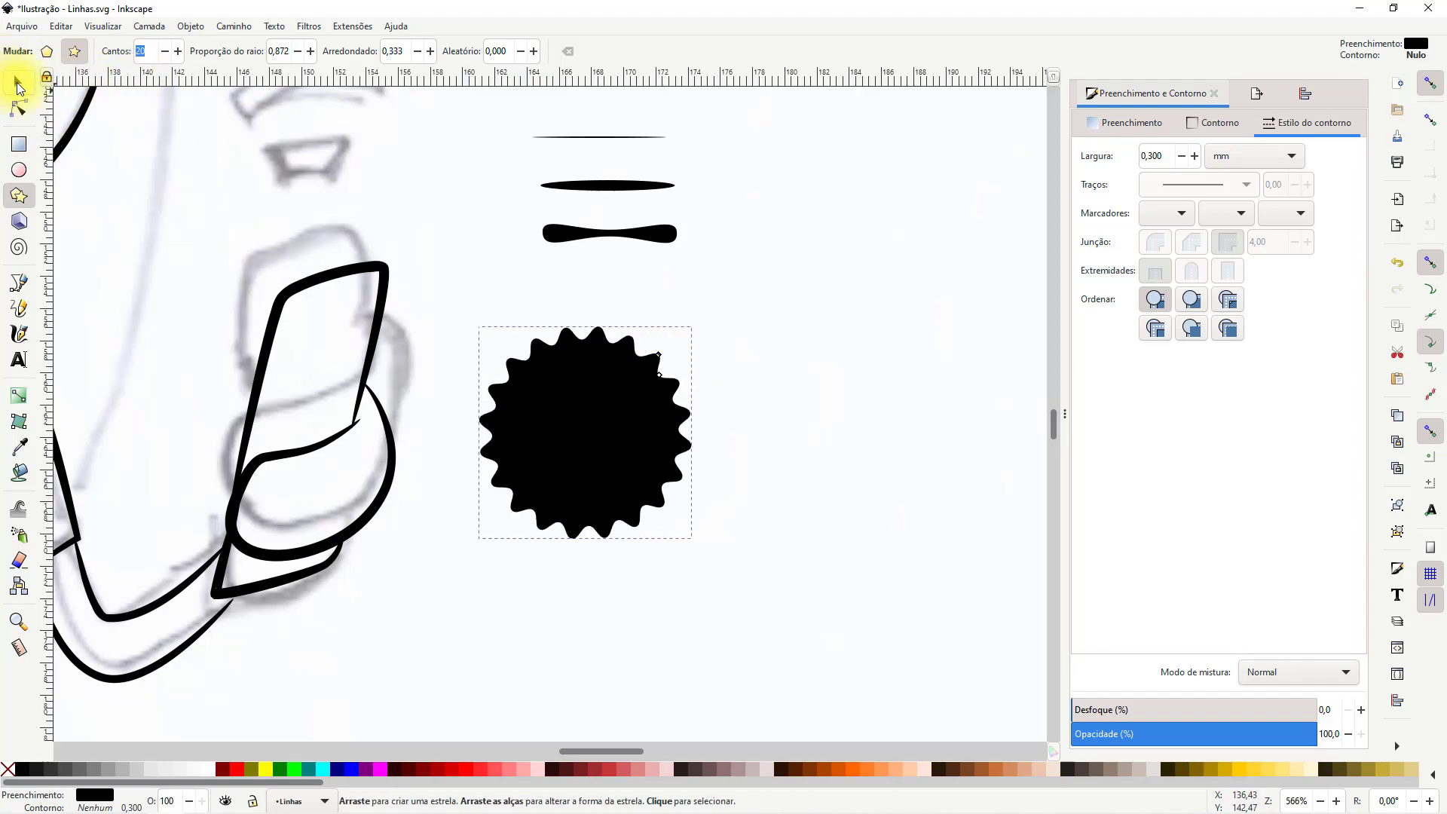
Flatten the star into a strip about 13,2 mm wide and 1,5 mm high and convert it to a path
left_click(18, 84)
left_click(582, 543)
left_click_drag(585, 549, 584, 350)
left_click(457, 294)
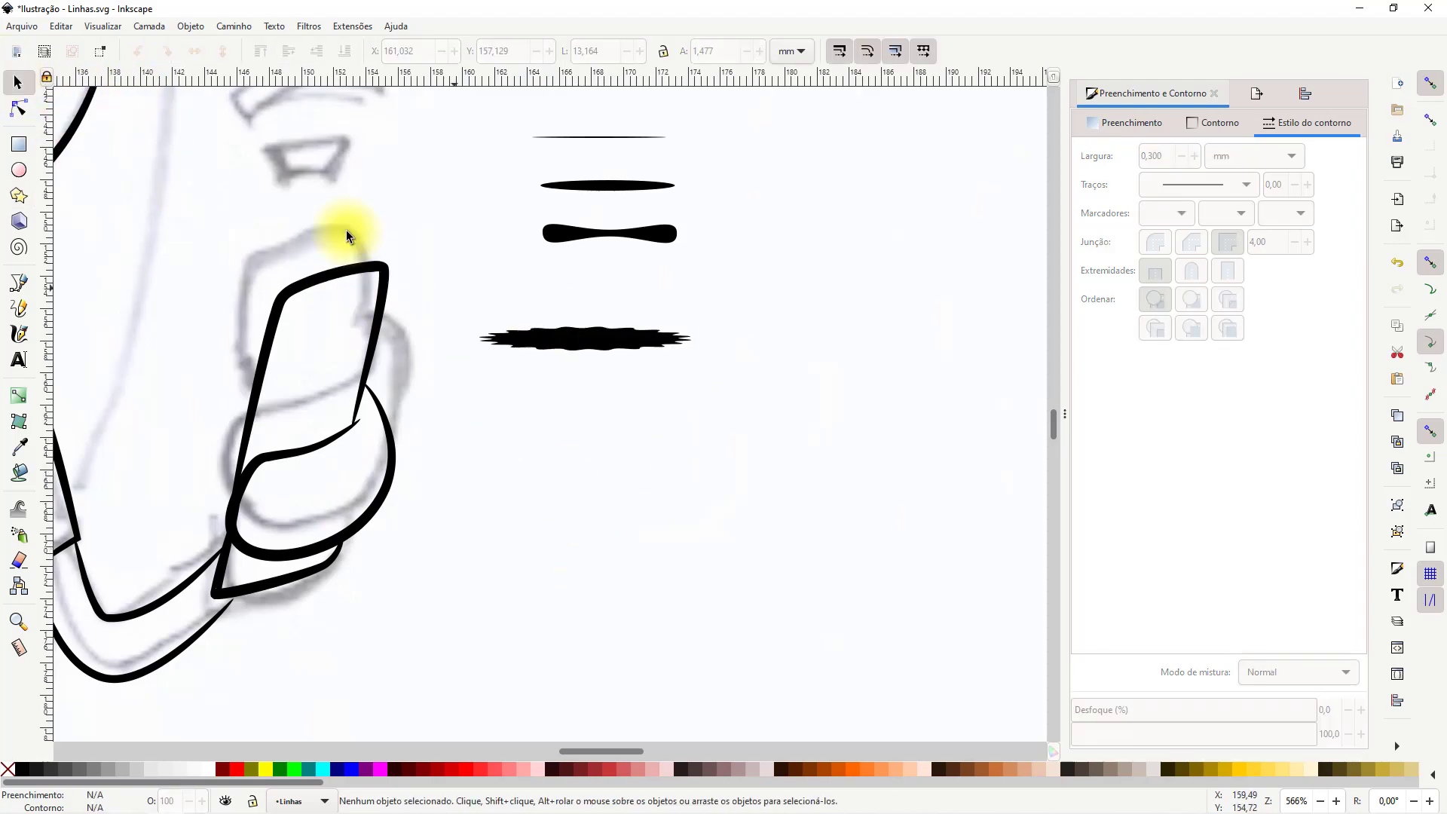
left_click(618, 345)
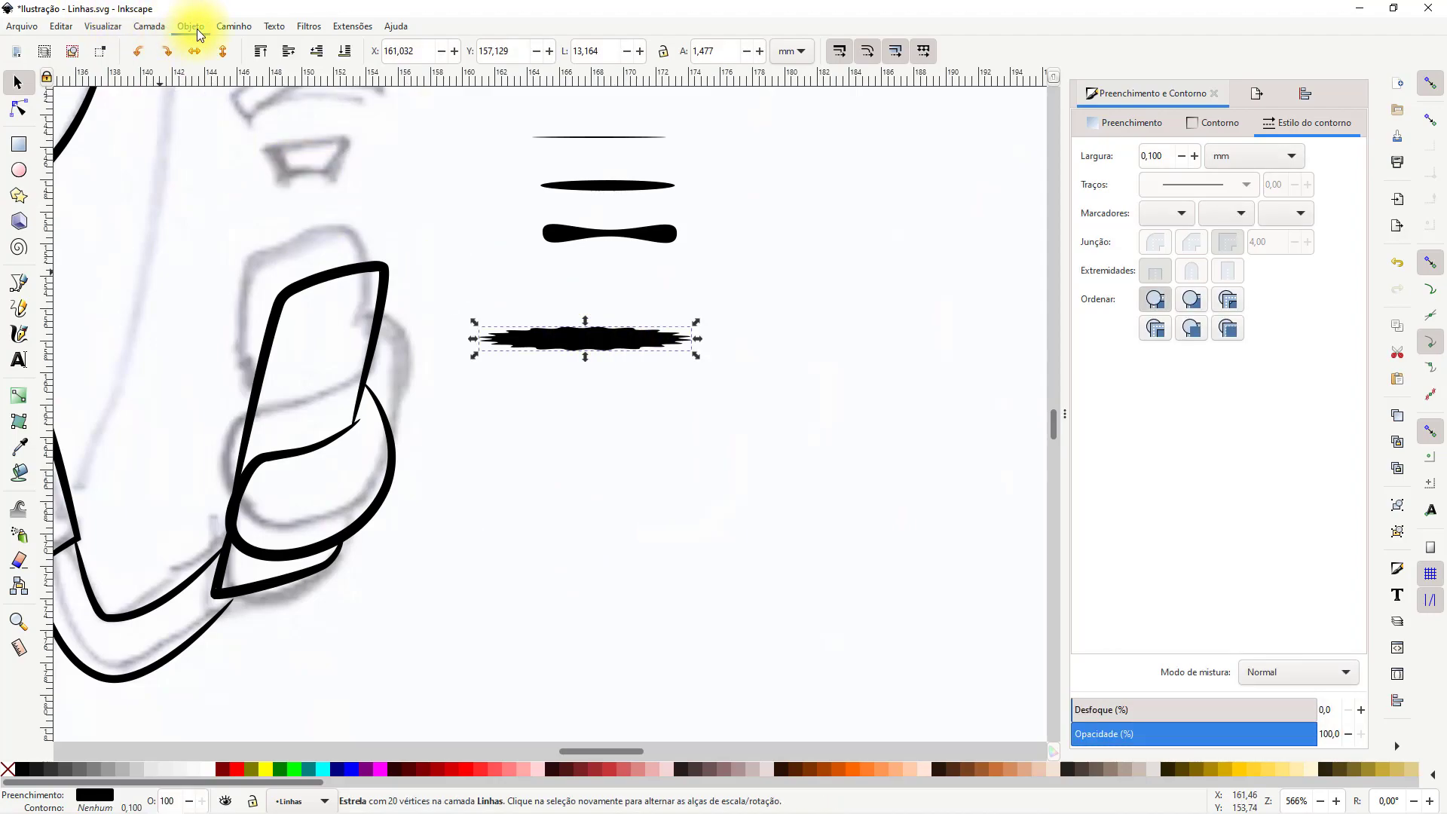
left_click(233, 27)
left_click(255, 46)
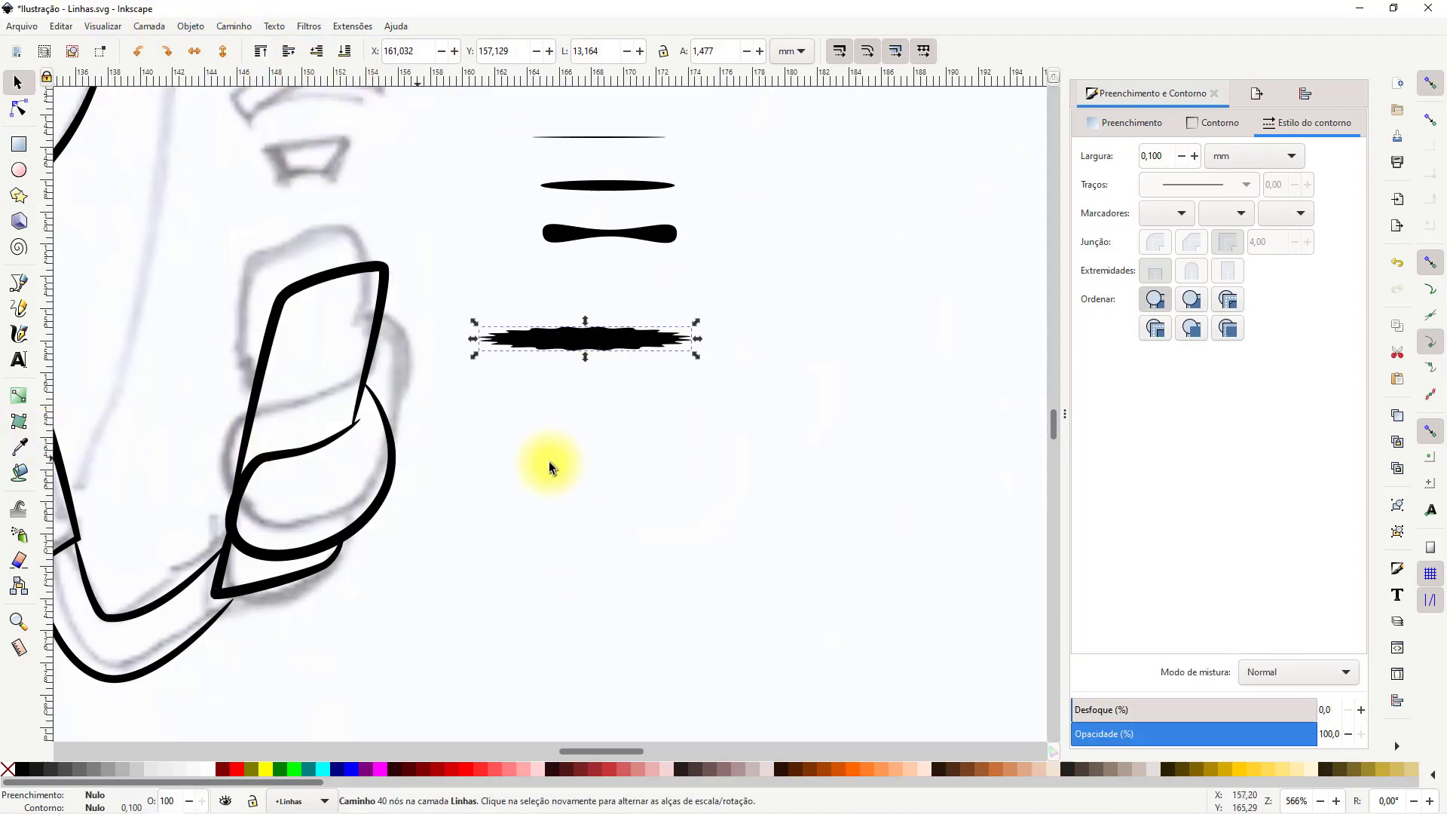
Smooth the strip's upper edge by removing its upper nodes and pull the lower nodes down into irregular scallops
key("3")
left_click(19, 109)
left_click_drag(202, 149, 934, 240)
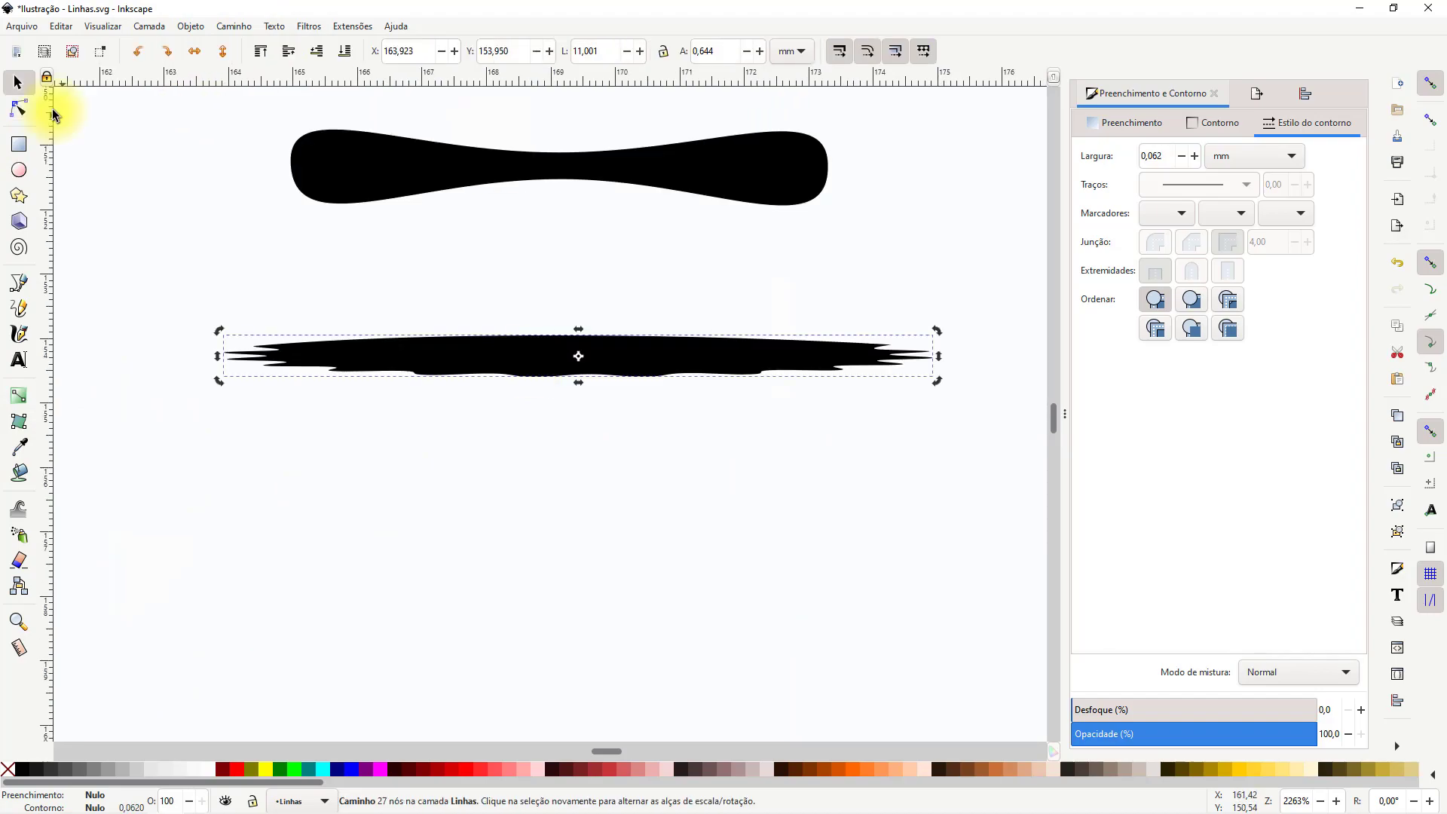
left_click_drag(584, 373, 585, 405)
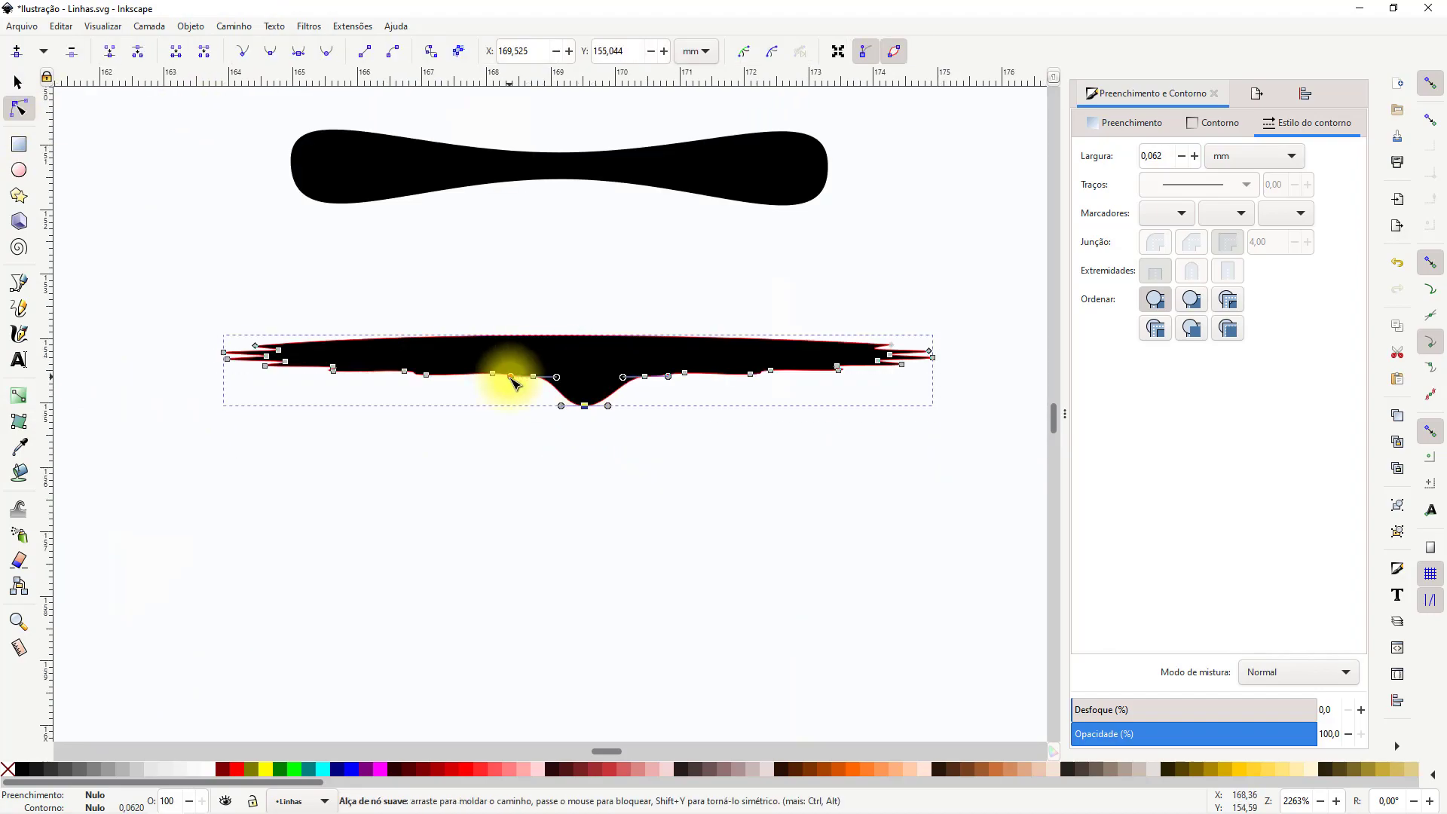
left_click_drag(425, 371, 425, 400)
left_click_drag(324, 369, 309, 382)
key("minus")
key("s")
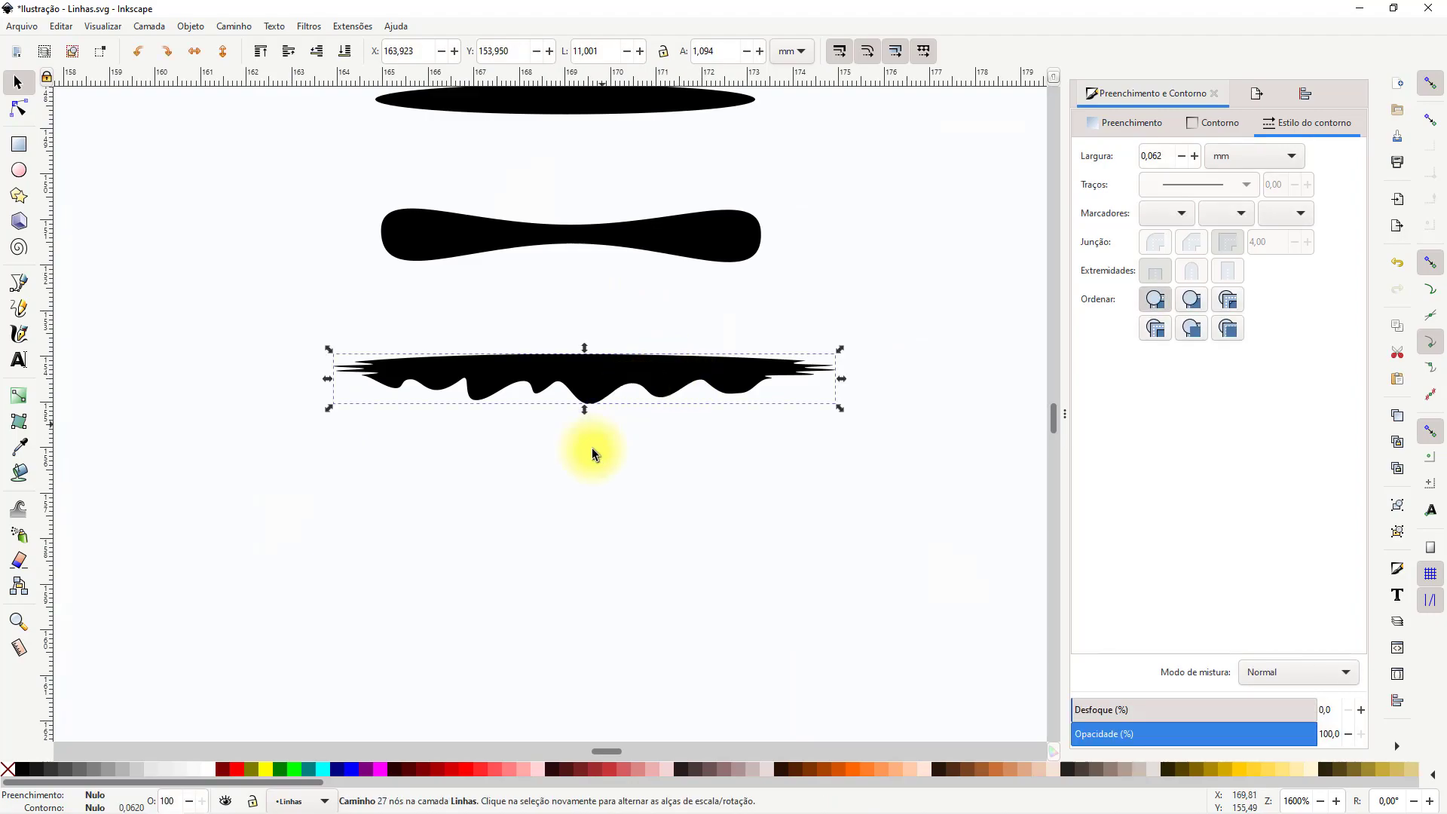
Trace the left sock's outline with the Pencil, using the scalloped strip from the clipboard as the stroke shape
scroll(594, 445, "down", 8)
left_click_drag(526, 603, 571, 469)
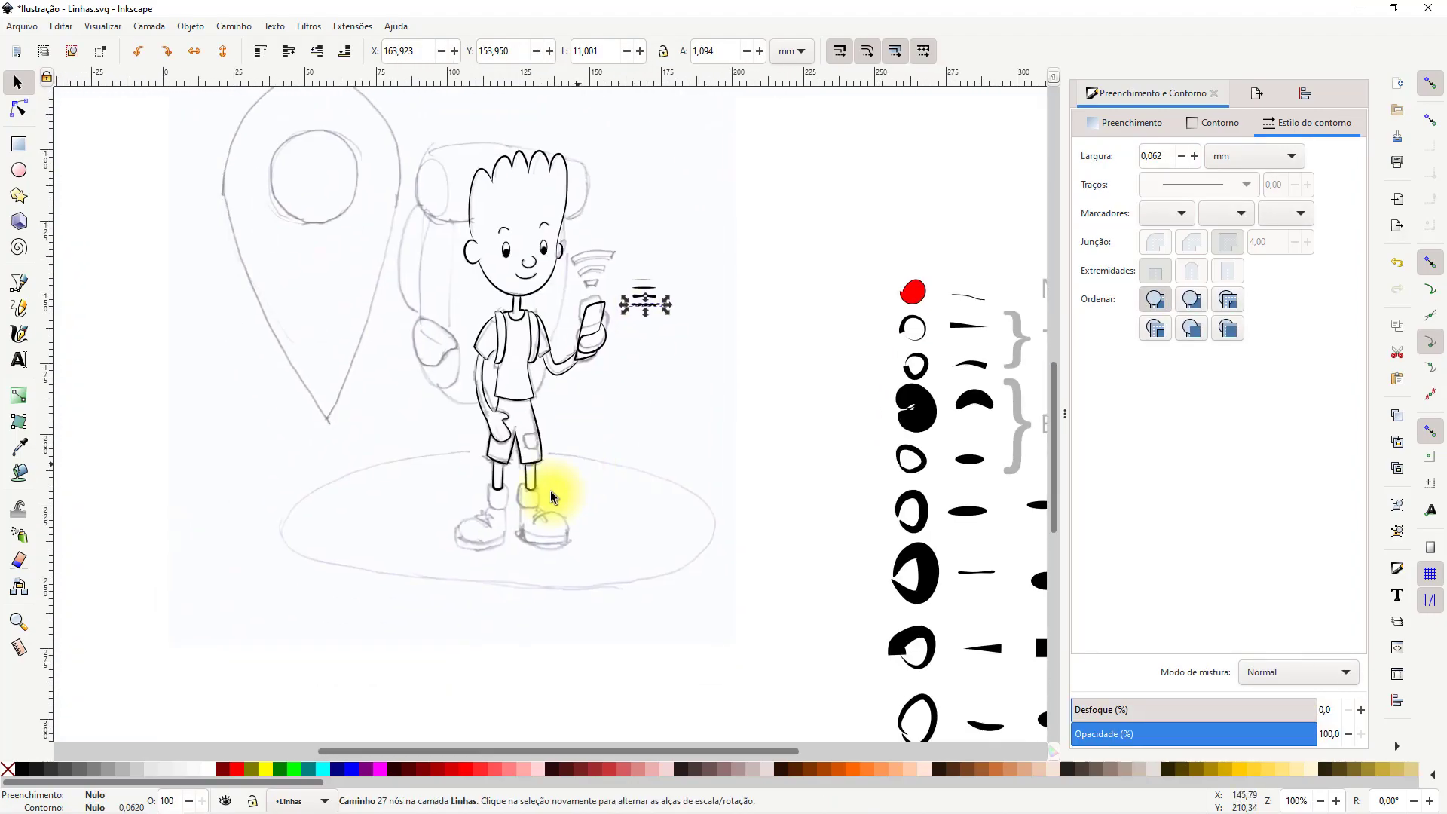
scroll(517, 496, "up", 6)
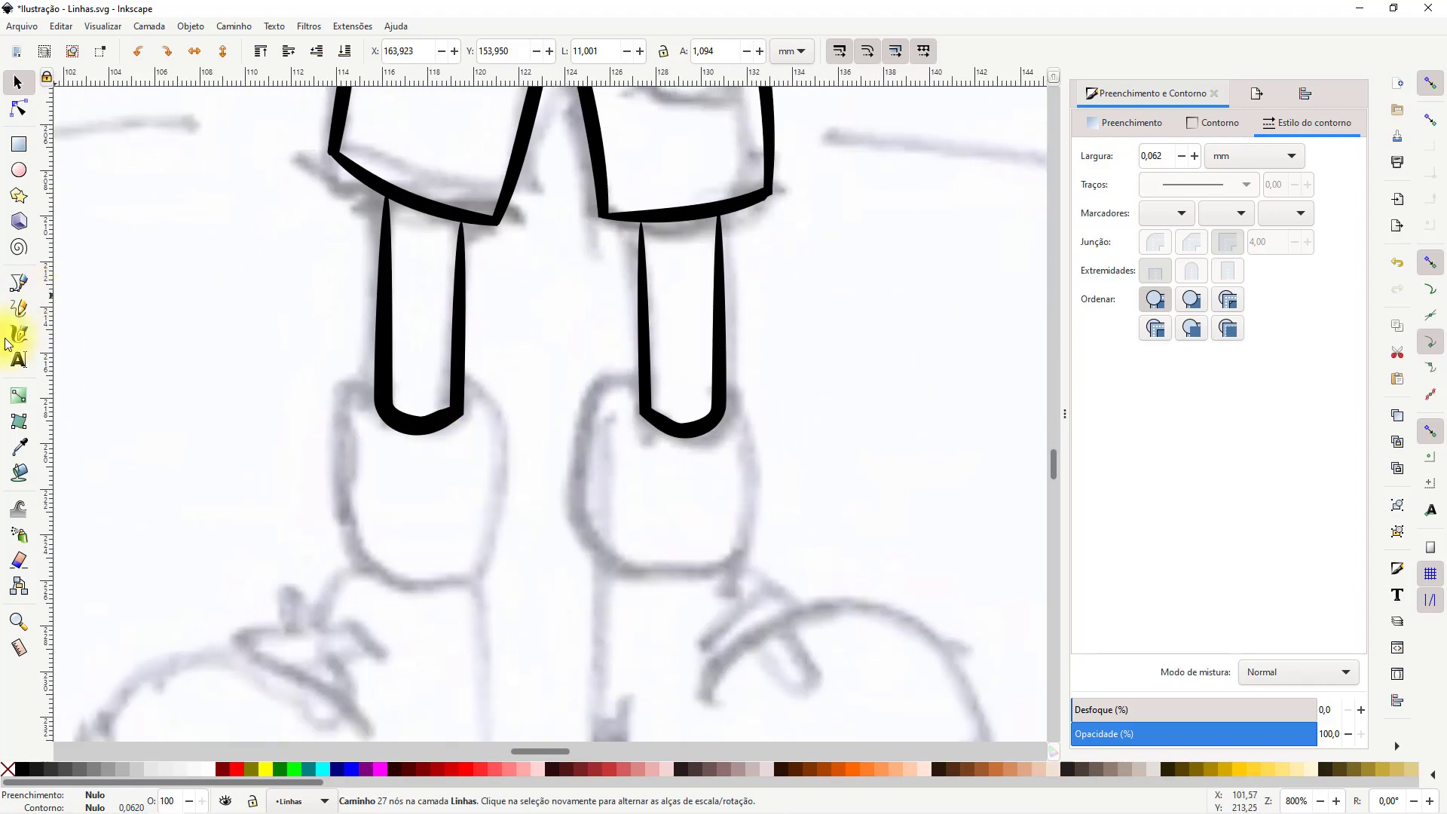
left_click(18, 309)
mouse_move(343, 390)
left_mouse_down()
mouse_move(328, 495)
mouse_move(473, 577)
left_mouse_up()
key("ctrl+z")
mouse_move(470, 575)
left_mouse_down()
mouse_move(488, 562)
mouse_move(467, 387)
left_mouse_up()
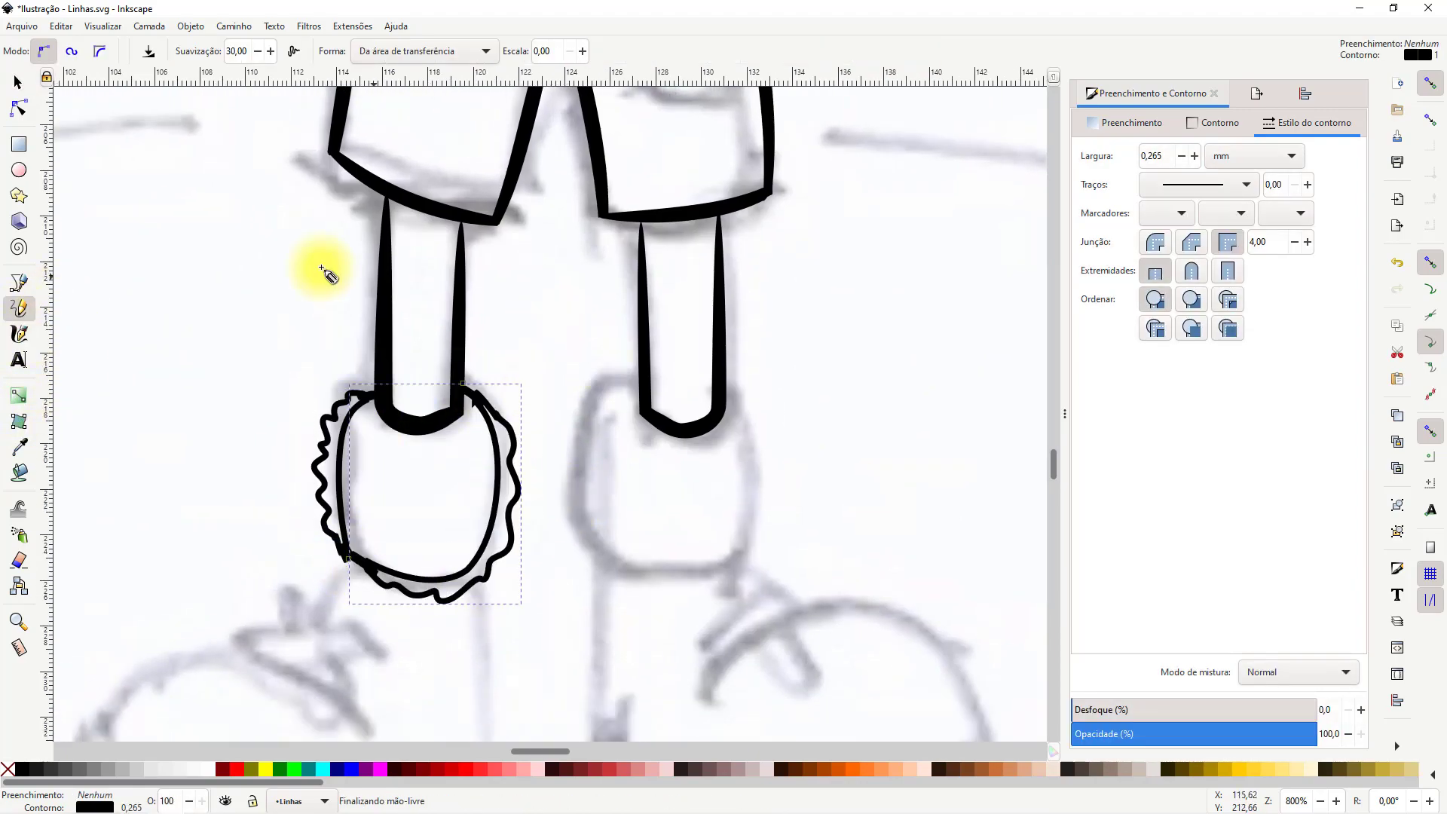
Fill the left sock's scalloped strokes black with no outline and save the file
left_click(19, 82)
left_click(333, 467, "shift")
left_click(22, 769)
left_click(7, 769, "shift")
scroll(506, 435, "down", 4)
left_click(599, 436)
scroll(544, 491, "down", 2)
scroll(544, 492, "up", 2)
left_click(22, 27)
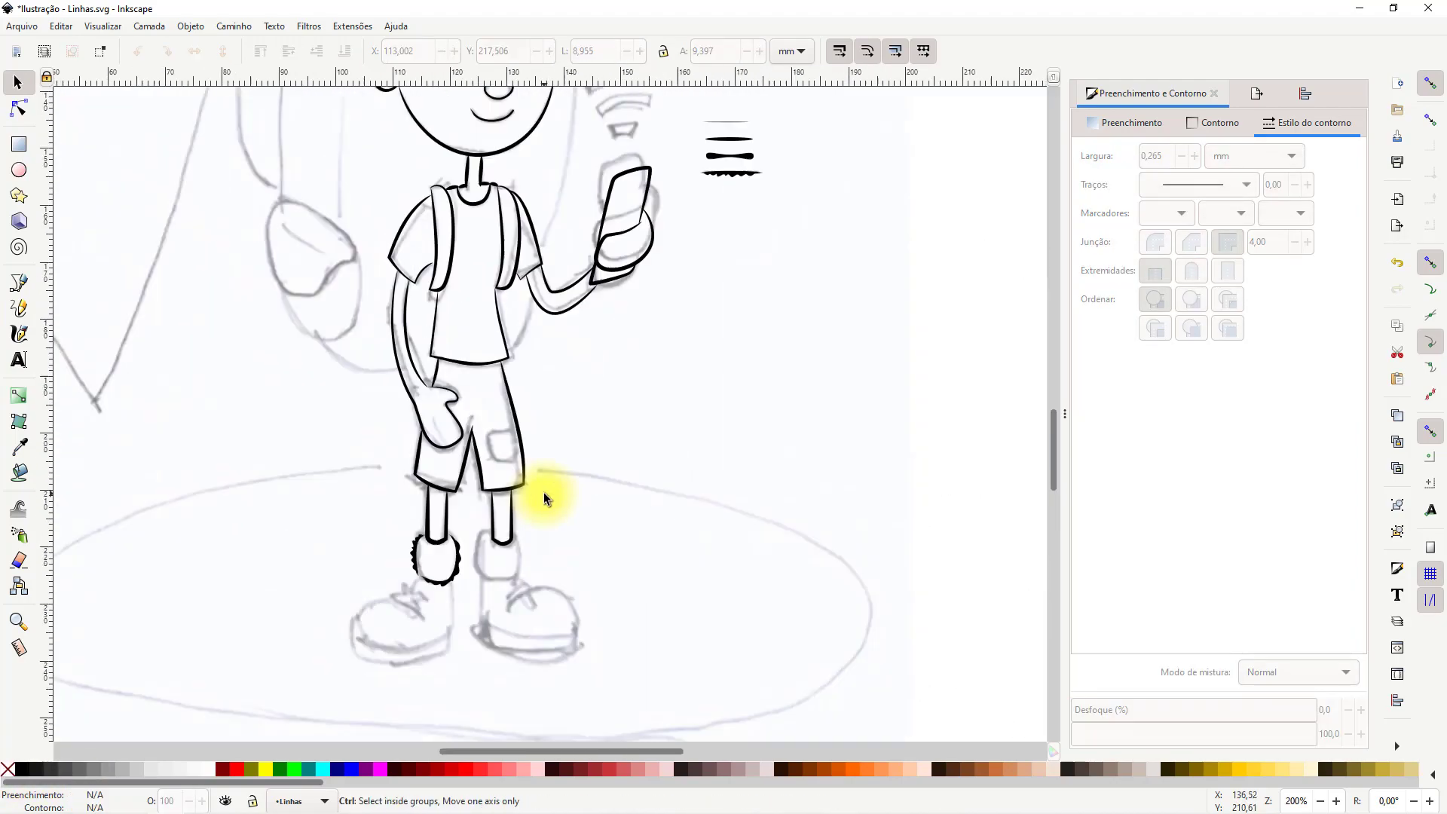
left_click(49, 144)
Trace the sides and bottom of the right sock with scalloped Pencil strokes
scroll(489, 552, "up", 4)
left_click(19, 308)
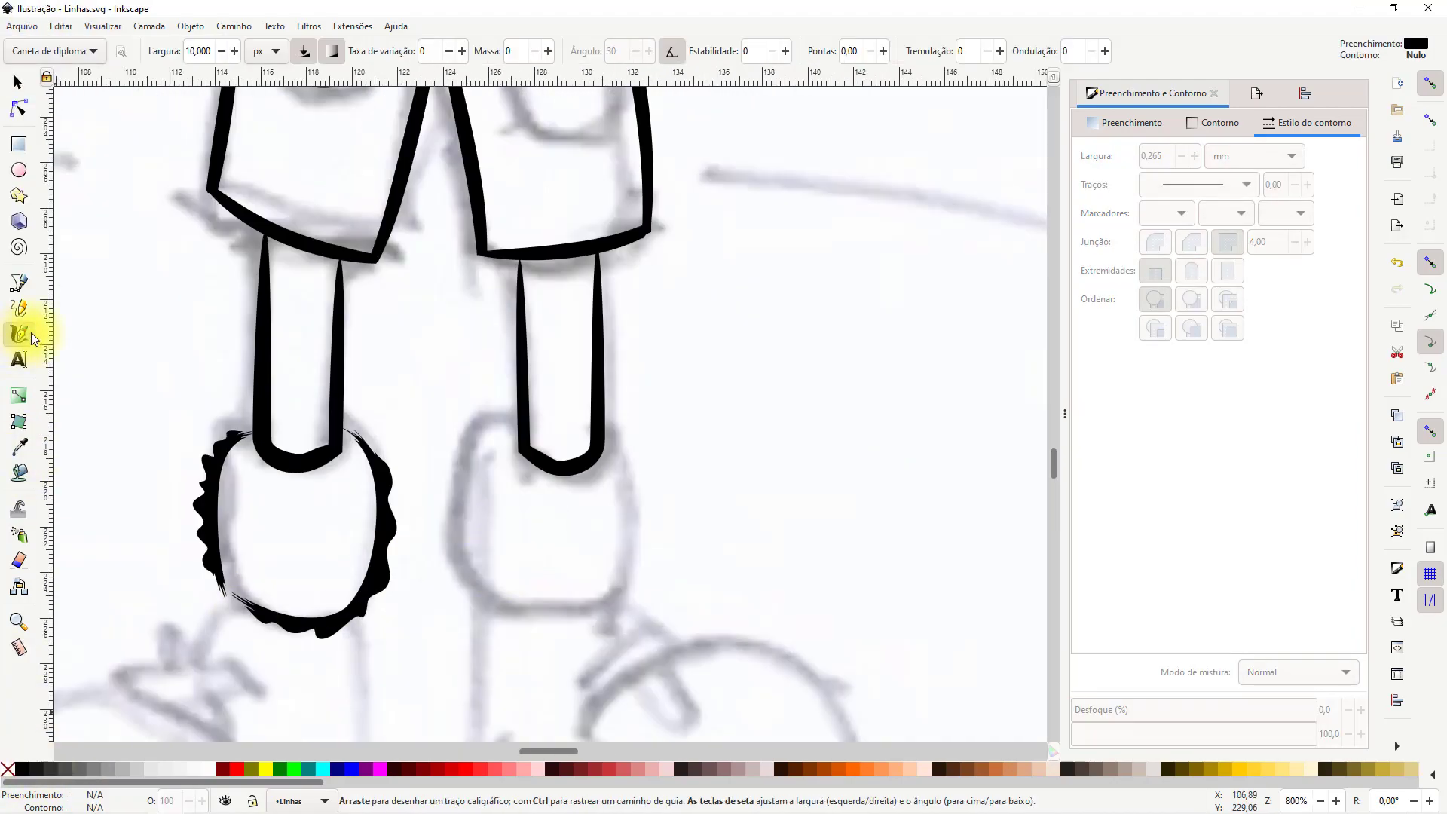
left_click_drag(514, 426, 469, 564)
mouse_move(474, 563)
left_mouse_down()
mouse_move(490, 591)
mouse_move(615, 578)
mouse_move(604, 432)
left_mouse_up()
key("ctrl+z")
mouse_move(614, 572)
left_mouse_down()
mouse_move(605, 432)
mouse_move(615, 570)
left_mouse_up()
key("ctrl+z")
Fill the right sock's three scalloped strokes black with no outline and stretch them downward and sideways over the sketch
left_click(18, 82)
left_click(467, 504, "shift")
left_click(528, 590, "shift")
left_click(22, 768)
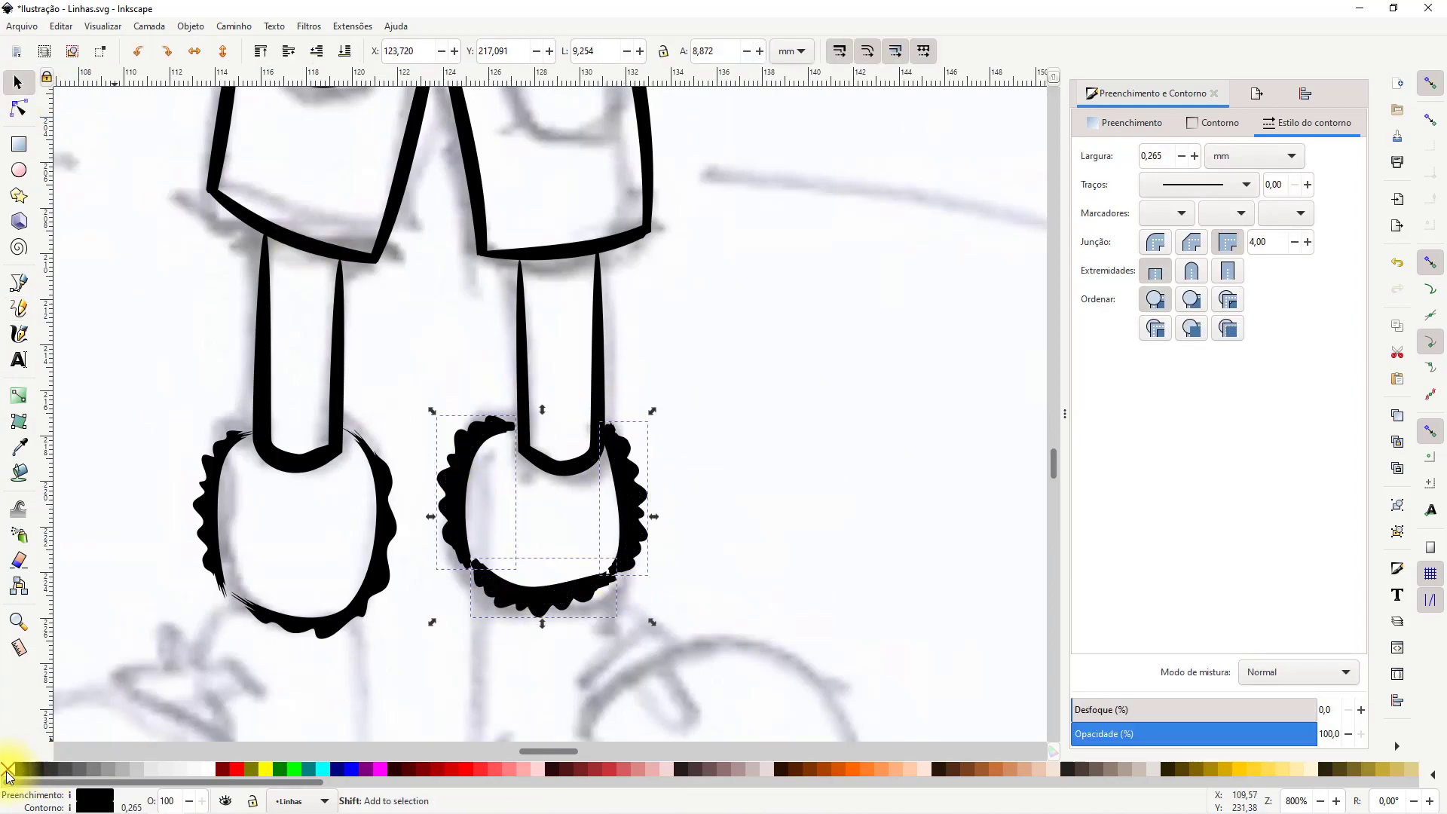
left_click(8, 768, "shift")
left_click_drag(542, 619, 542, 639)
left_click_drag(650, 527, 665, 529)
Adjust the end nodes of the right sock's side and bottom strokes so they meet at the leg and lower corners
key("n")
left_click(604, 432)
left_click_drag(605, 382, 623, 440)
left_click_drag(602, 426, 614, 428)
left_click_drag(627, 593, 599, 608)
left_click(471, 564)
left_click_drag(469, 584, 498, 609)
left_click(767, 420)
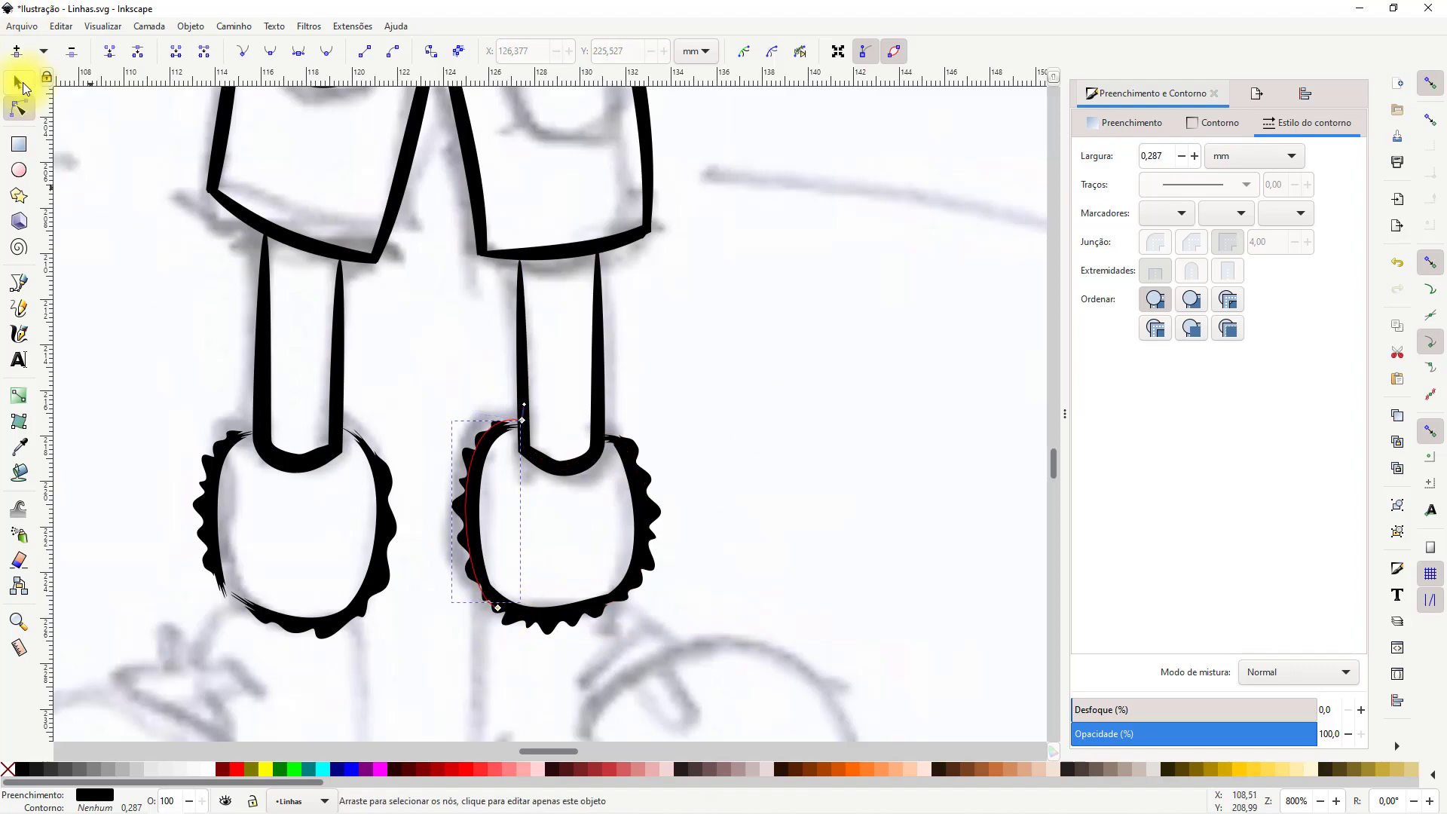
Move the lower corner nodes of the left sock's scalloped stroke to square off its base
left_click_drag(228, 598, 204, 534)
double_click(221, 598)
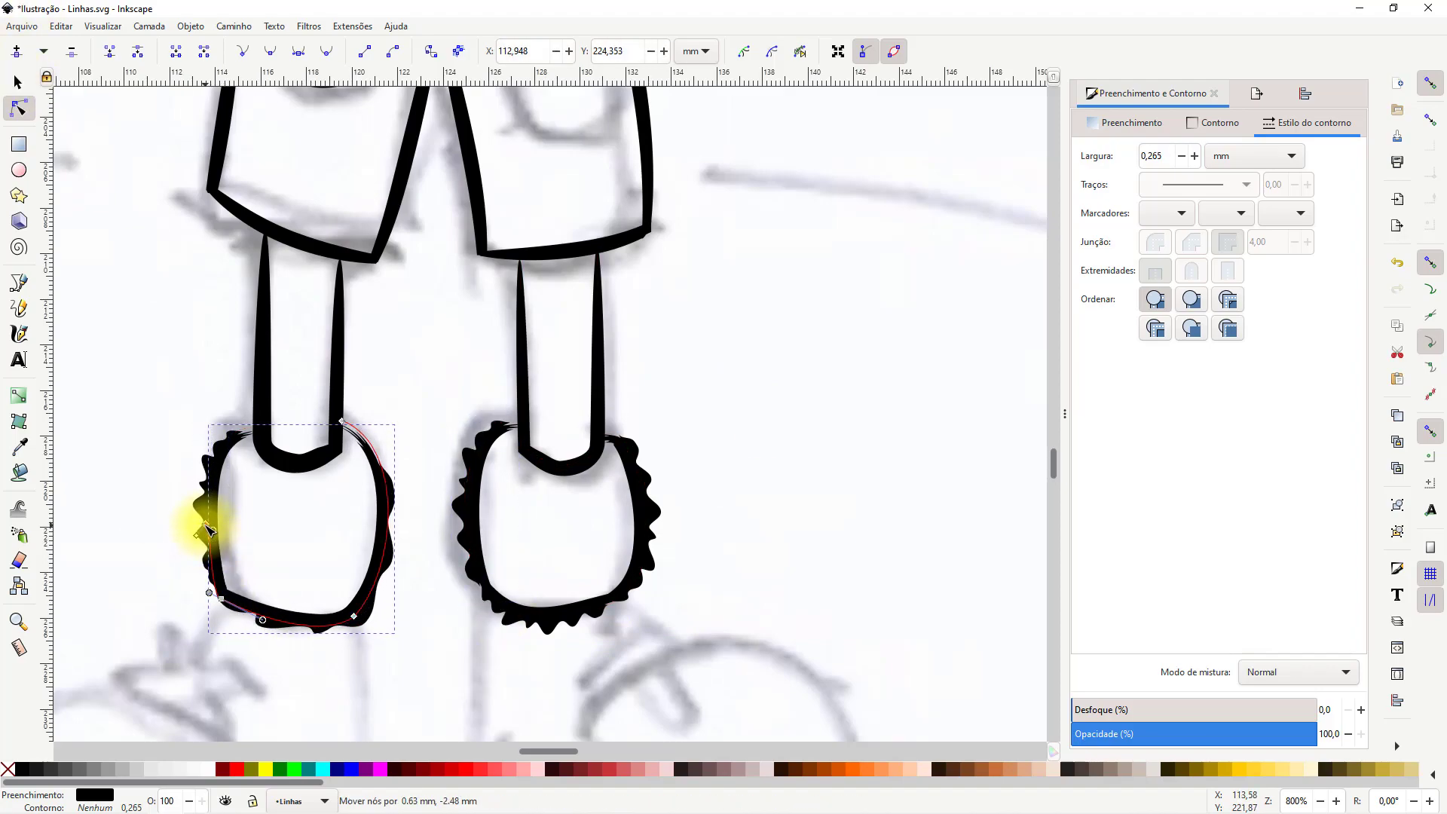
left_click_drag(365, 603, 371, 575)
double_click(445, 573)
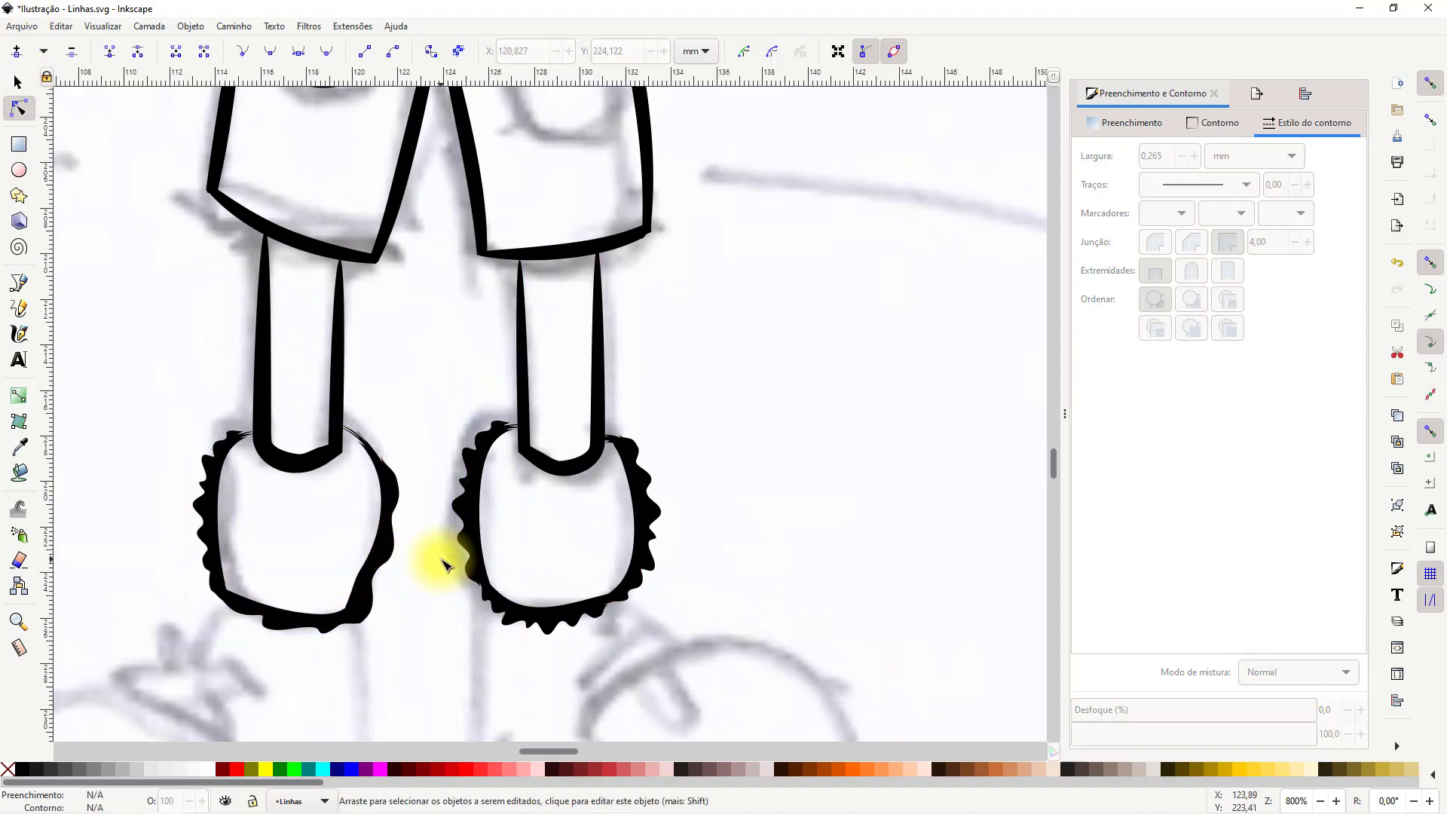
Refine the node and curve at the left sock's inner lower corner, undoing the last adjustment
scroll(435, 486, "down", 5)
scroll(428, 471, "up", 4)
left_click(407, 556)
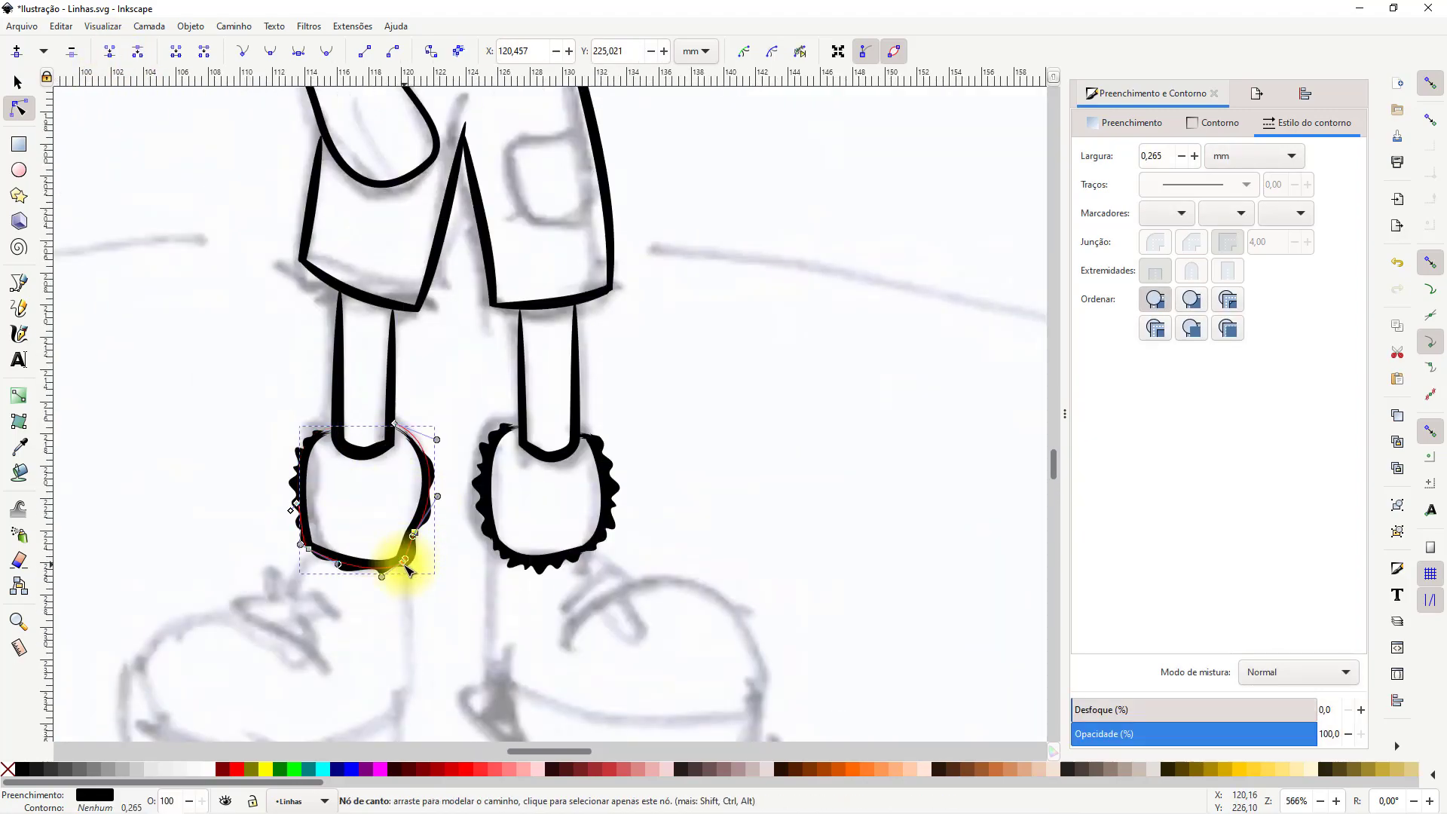
scroll(404, 549, "up", 2)
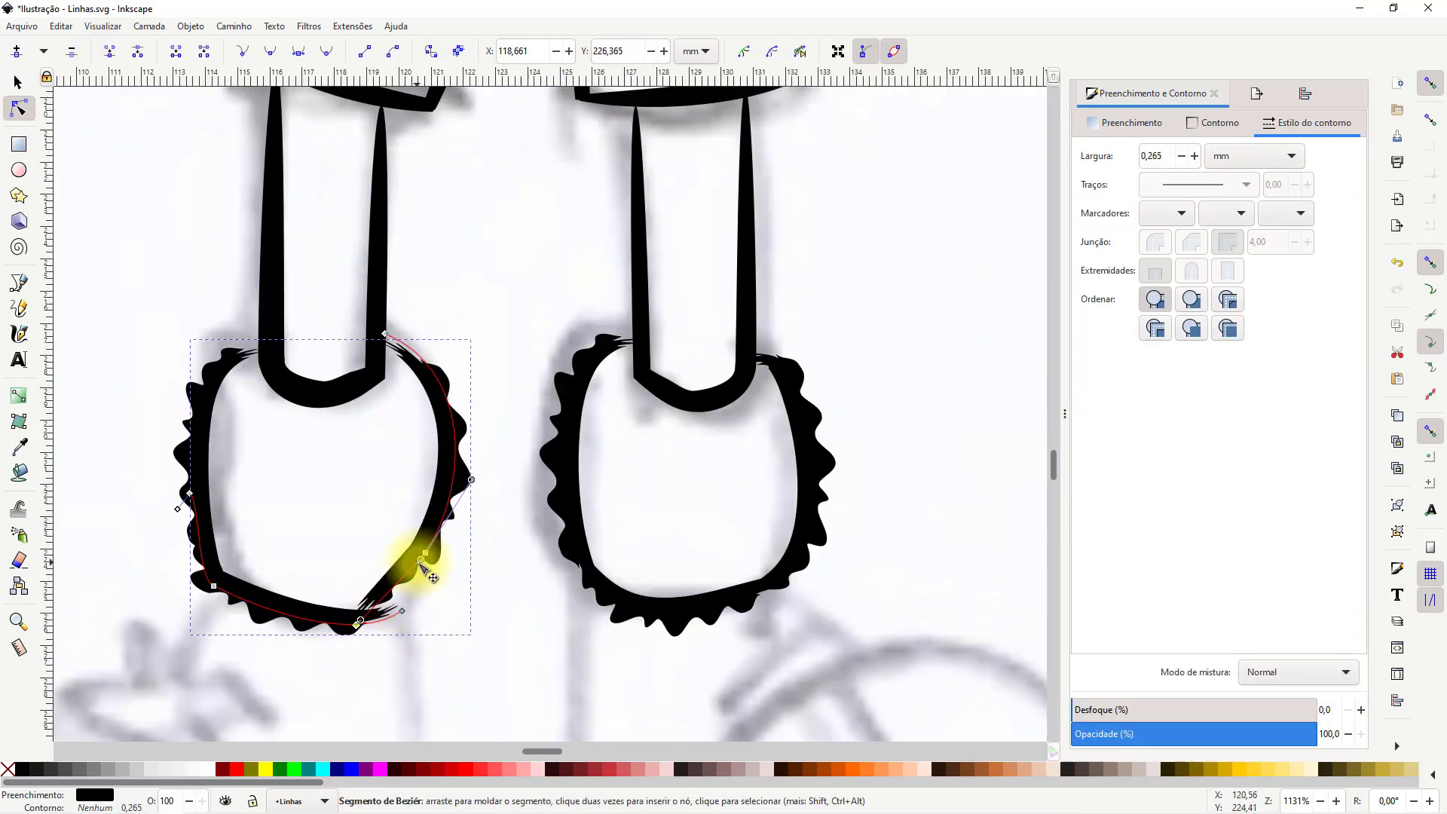
left_click_drag(356, 624, 398, 634)
left_click_drag(415, 593, 431, 670)
key("ctrl+z")
left_click(488, 548)
Trace the left shoe's heel, welt line, toe cap and instep with Bezier strokes using the clipboard shape
scroll(491, 543, "down", 10)
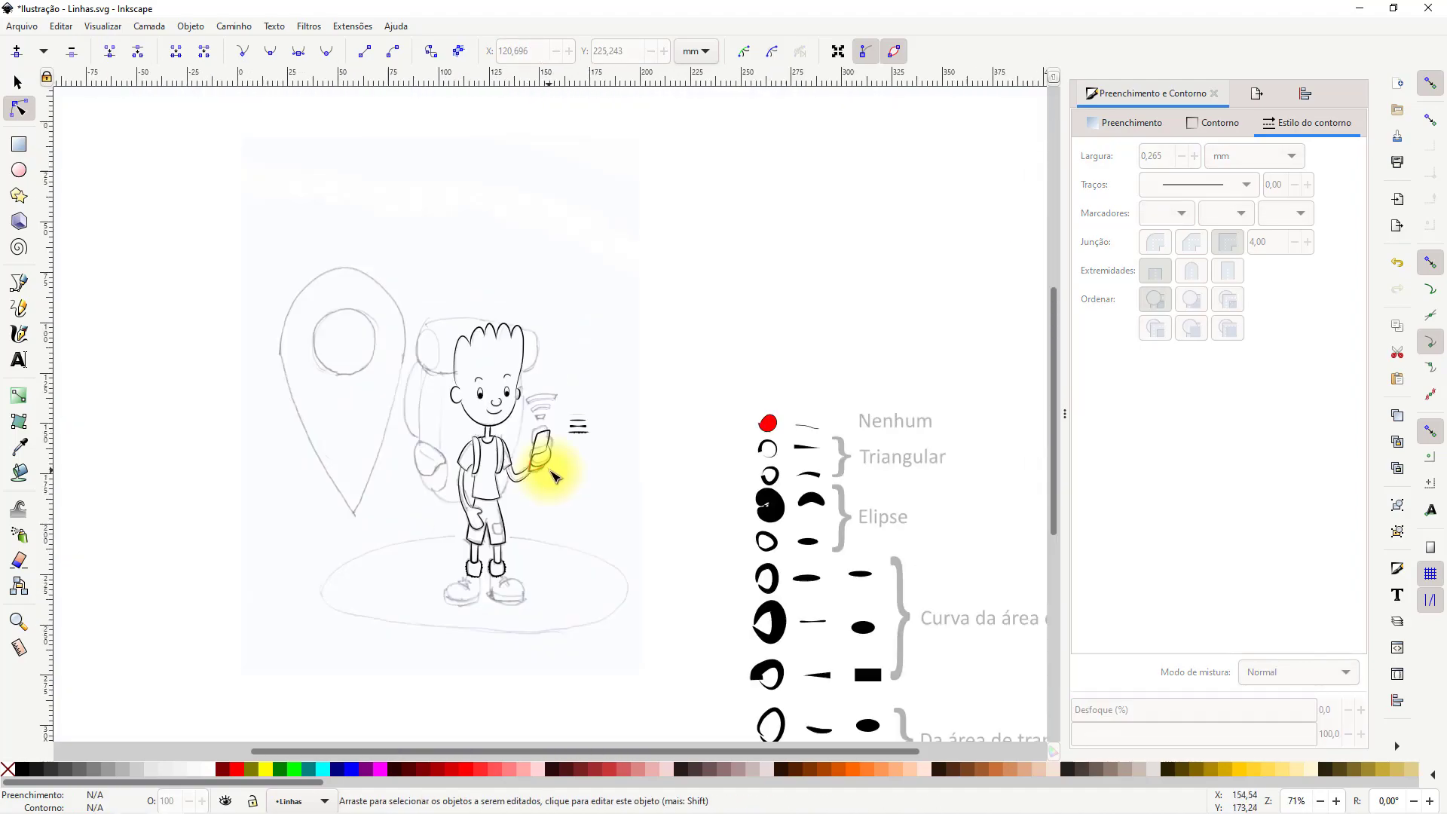
scroll(550, 469, "up", 4)
scroll(460, 583, "up", 4)
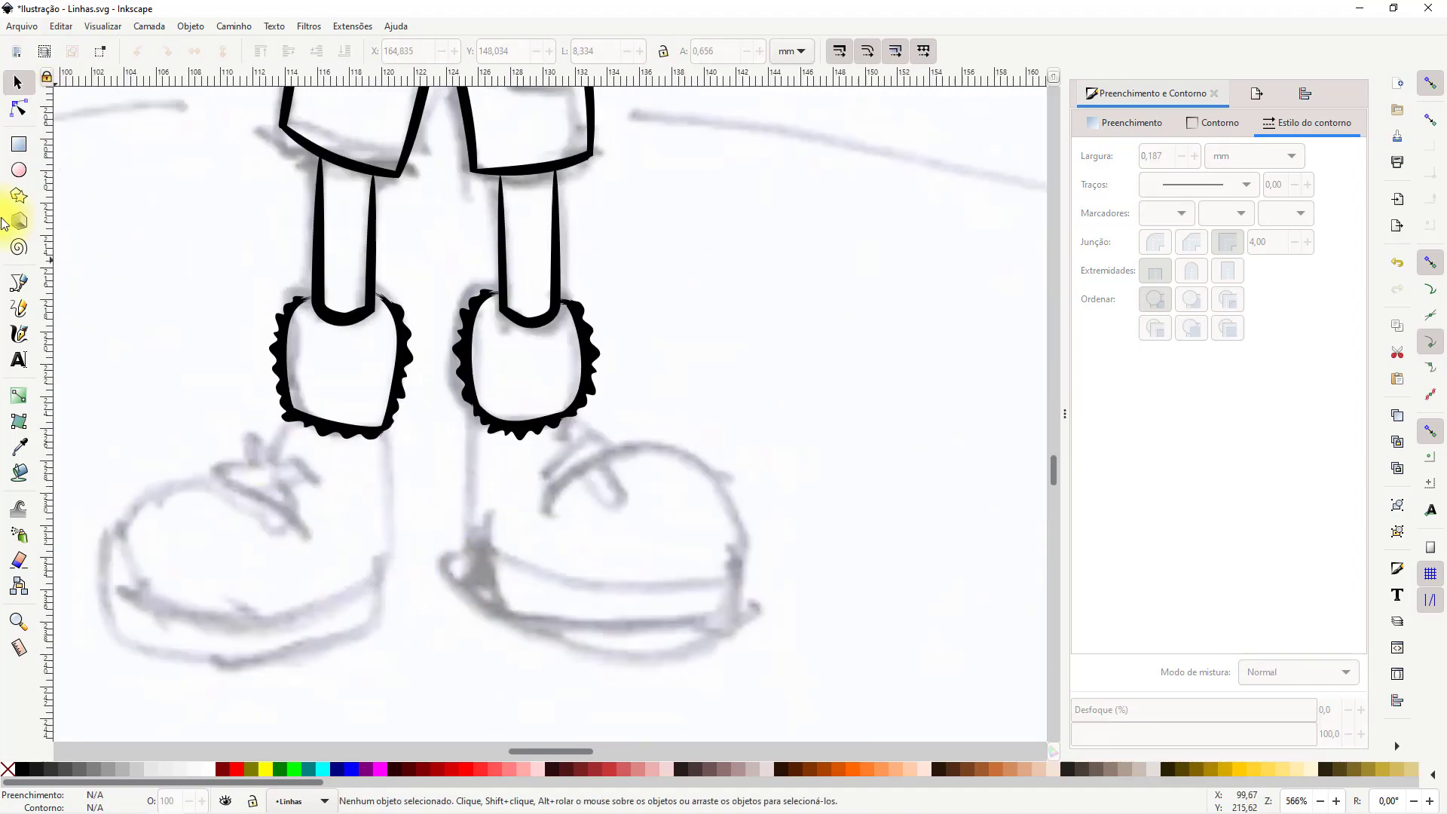
left_click(19, 283)
left_click(383, 425)
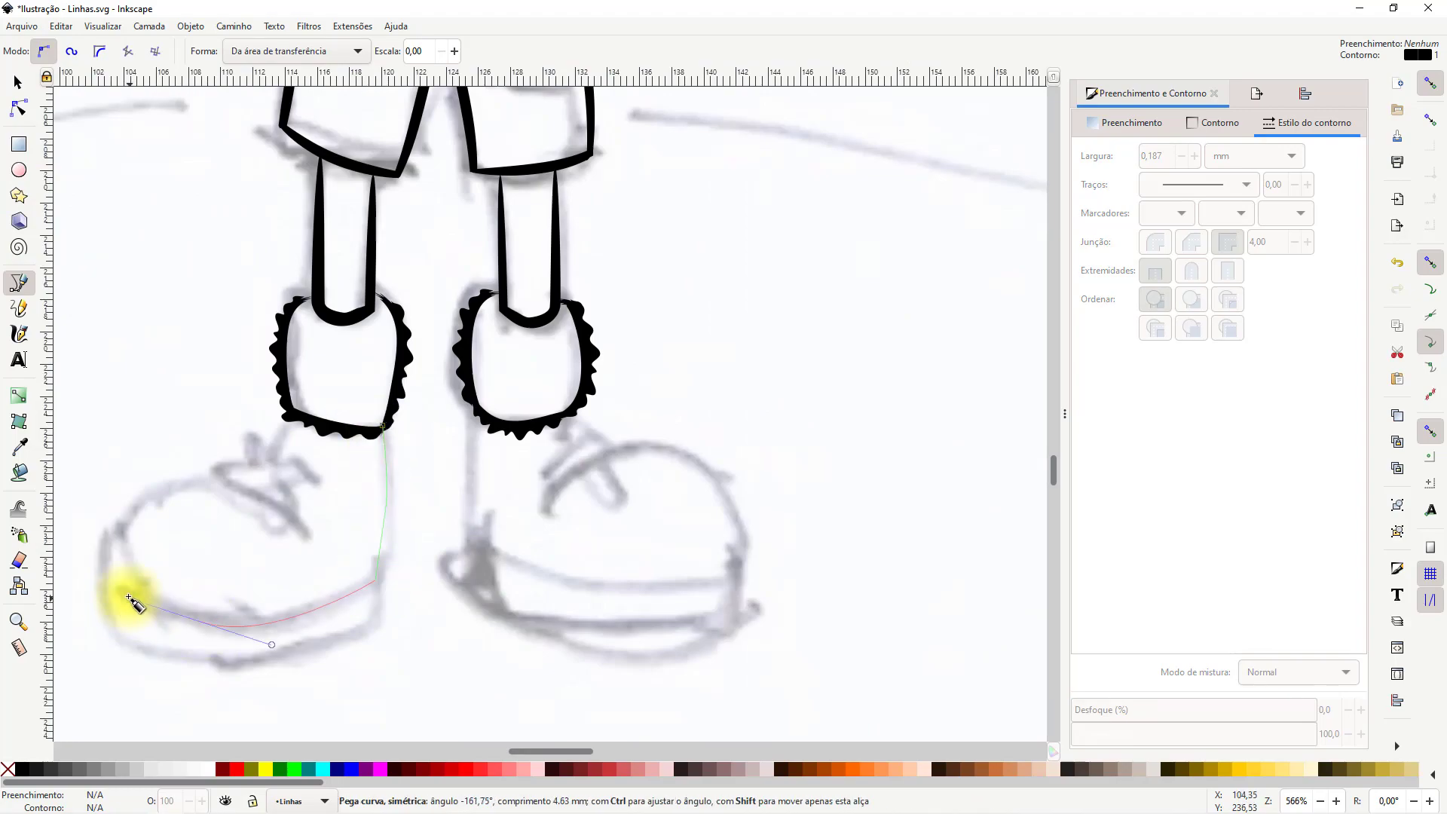
double_click(293, 540)
left_click_drag(287, 422, 234, 493)
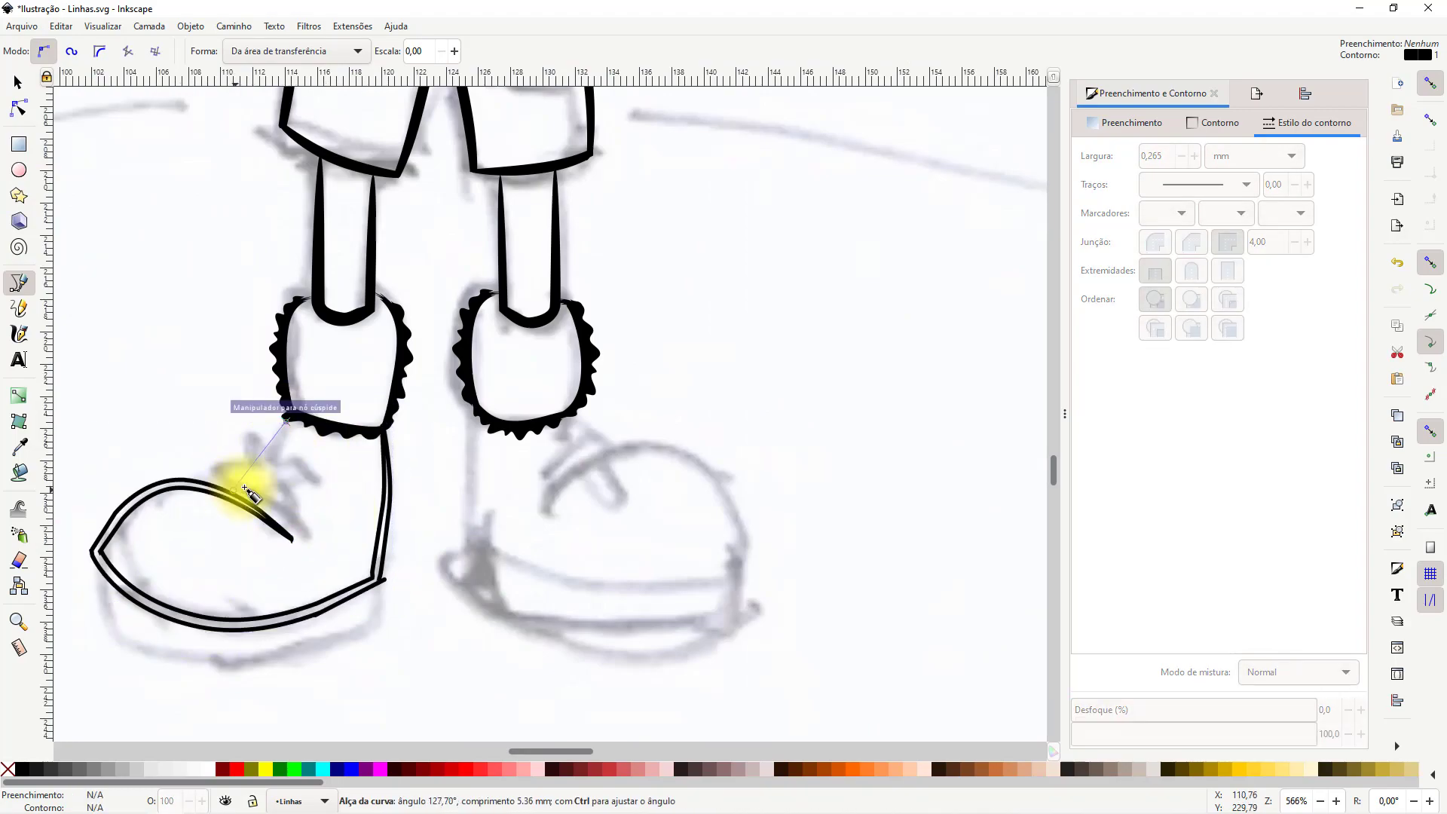
double_click(205, 486)
Fill the left shoe's heel, toe and instep strokes black with no outline
key("s")
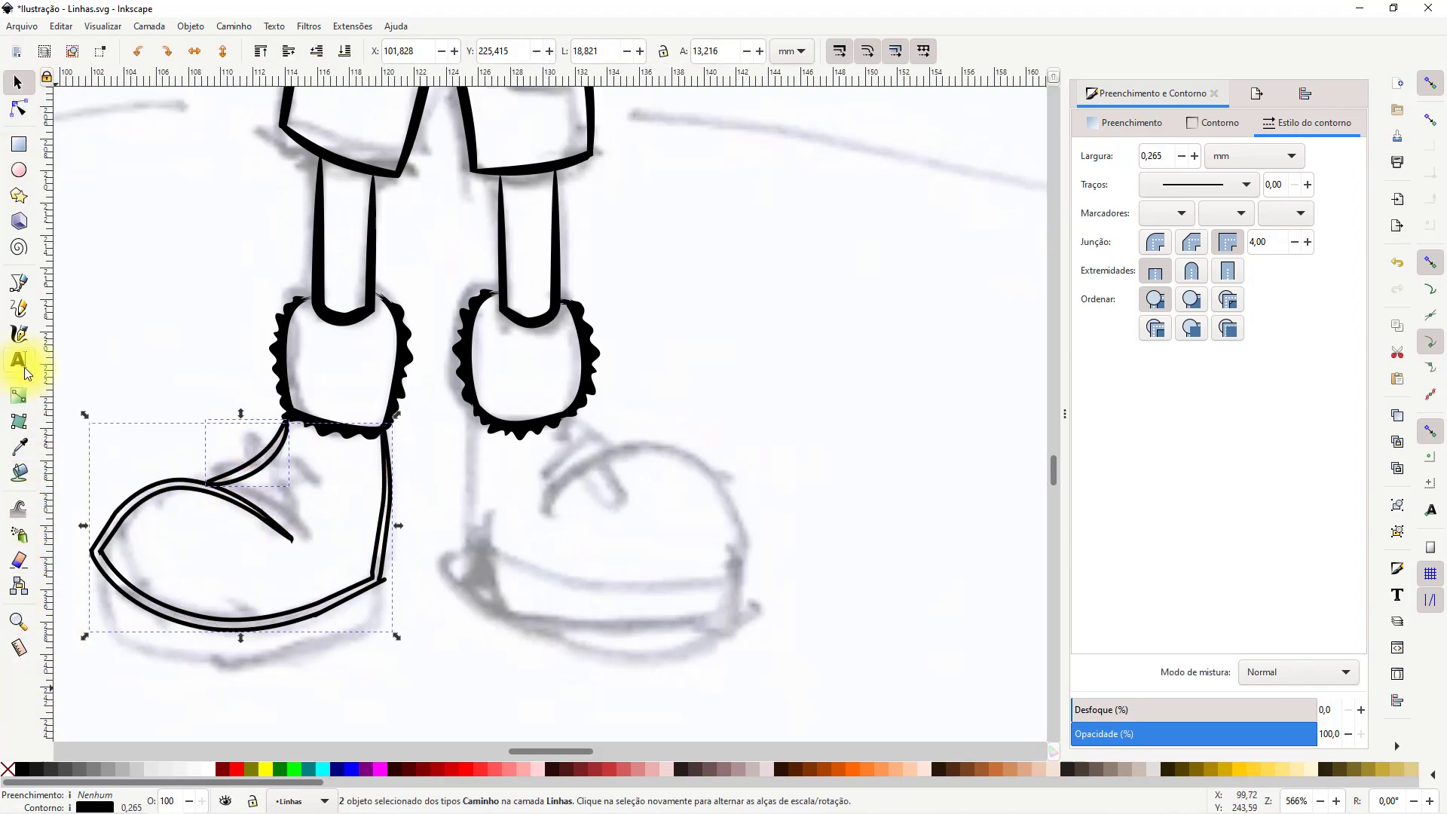
left_click(22, 768)
left_click(9, 768, "shift")
key("Escape")
Trace the left shoe's sole with a Bezier stroke from toe to heel and fill it black with no outline
left_click_drag(151, 552, 331, 394)
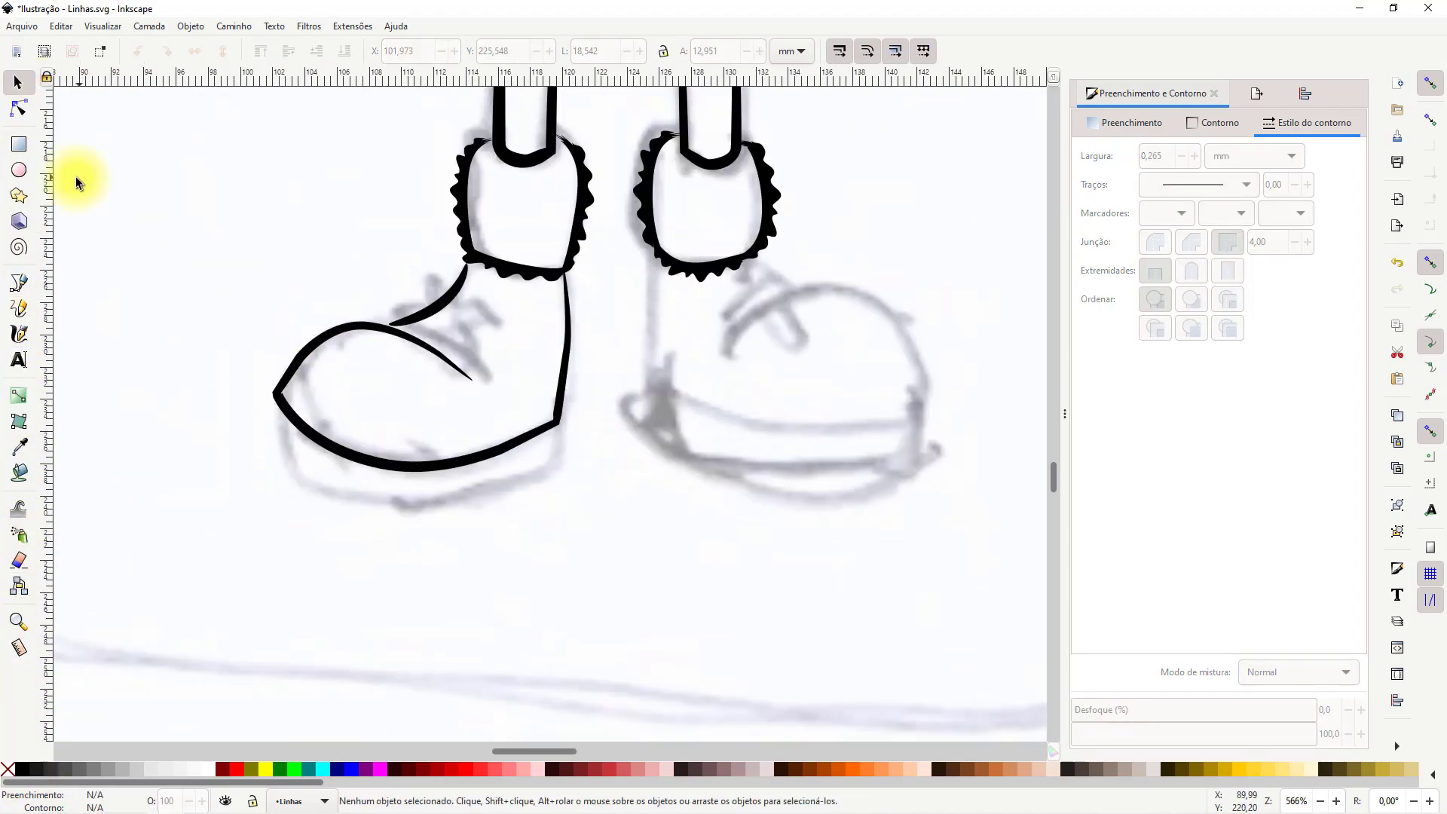
left_click(19, 283)
left_click(273, 397)
left_click_drag(274, 444, 278, 455)
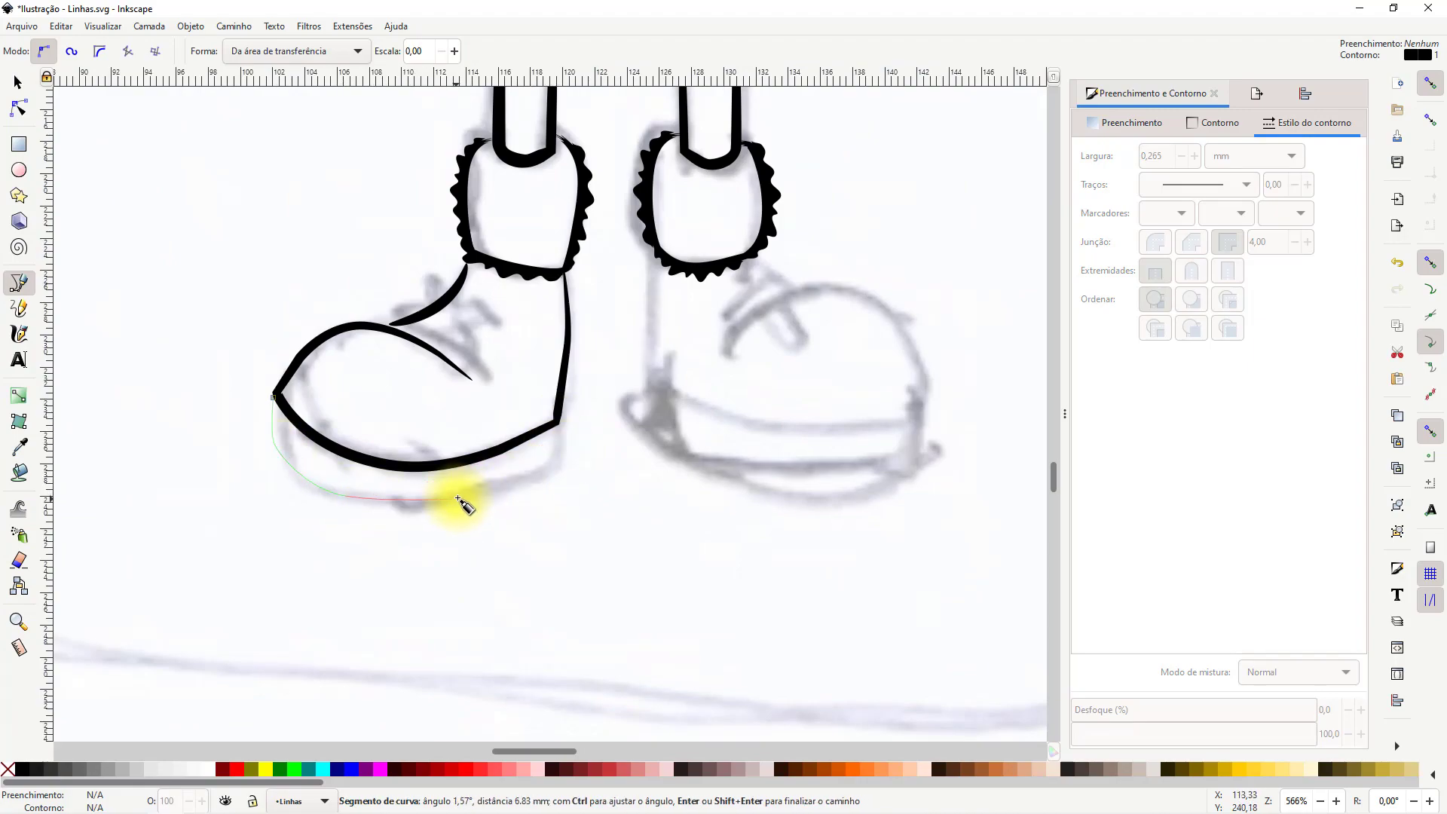
key("Return")
left_click(21, 768)
left_click(8, 769, "shift")
Copy the left shoe's strokes, flip the copy horizontally and fit it over the right shoe's sketch
left_click(17, 83)
left_click(448, 303, "shift")
left_click(566, 365, "shift")
key("ctrl+c")
key("ctrl+v")
left_click_drag(581, 446, 835, 508)
left_click(195, 51)
left_click_drag(766, 324, 759, 263)
mouse_move(795, 501)
left_mouse_down()
mouse_move(792, 478)
mouse_move(792, 492)
left_mouse_up()
Reshape the right shoe's toe cap and instep curves by moving their nodes to match the sketch
key("Escape")
double_click(891, 324)
left_click_drag(856, 313, 829, 289)
left_click_drag(743, 365, 721, 343)
left_click(828, 315)
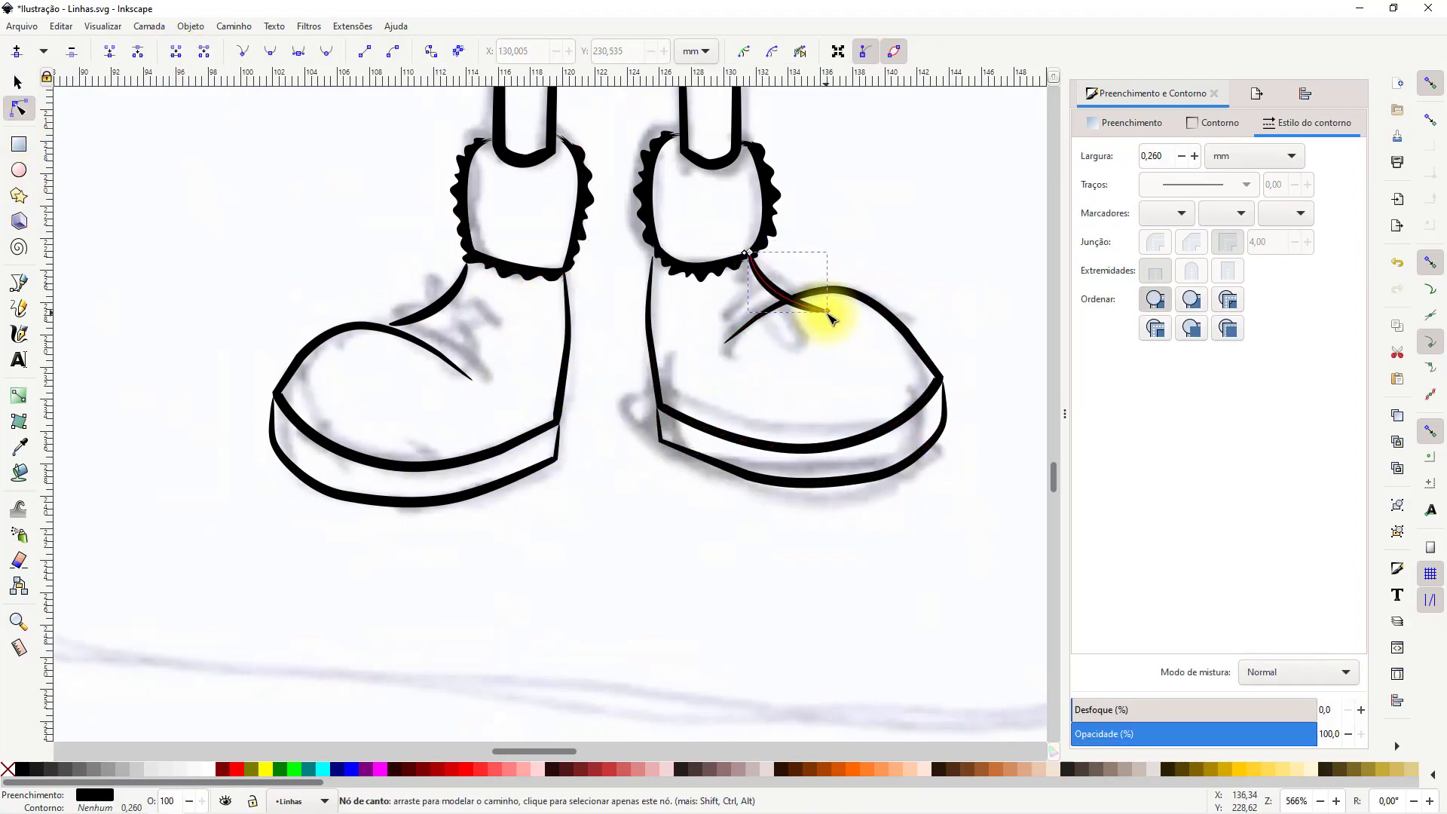
Extend the right shoe's heel line up to the sock and delete its middle node
left_click(653, 272)
scroll(650, 259, "up", 2)
left_click_drag(654, 257, 666, 229)
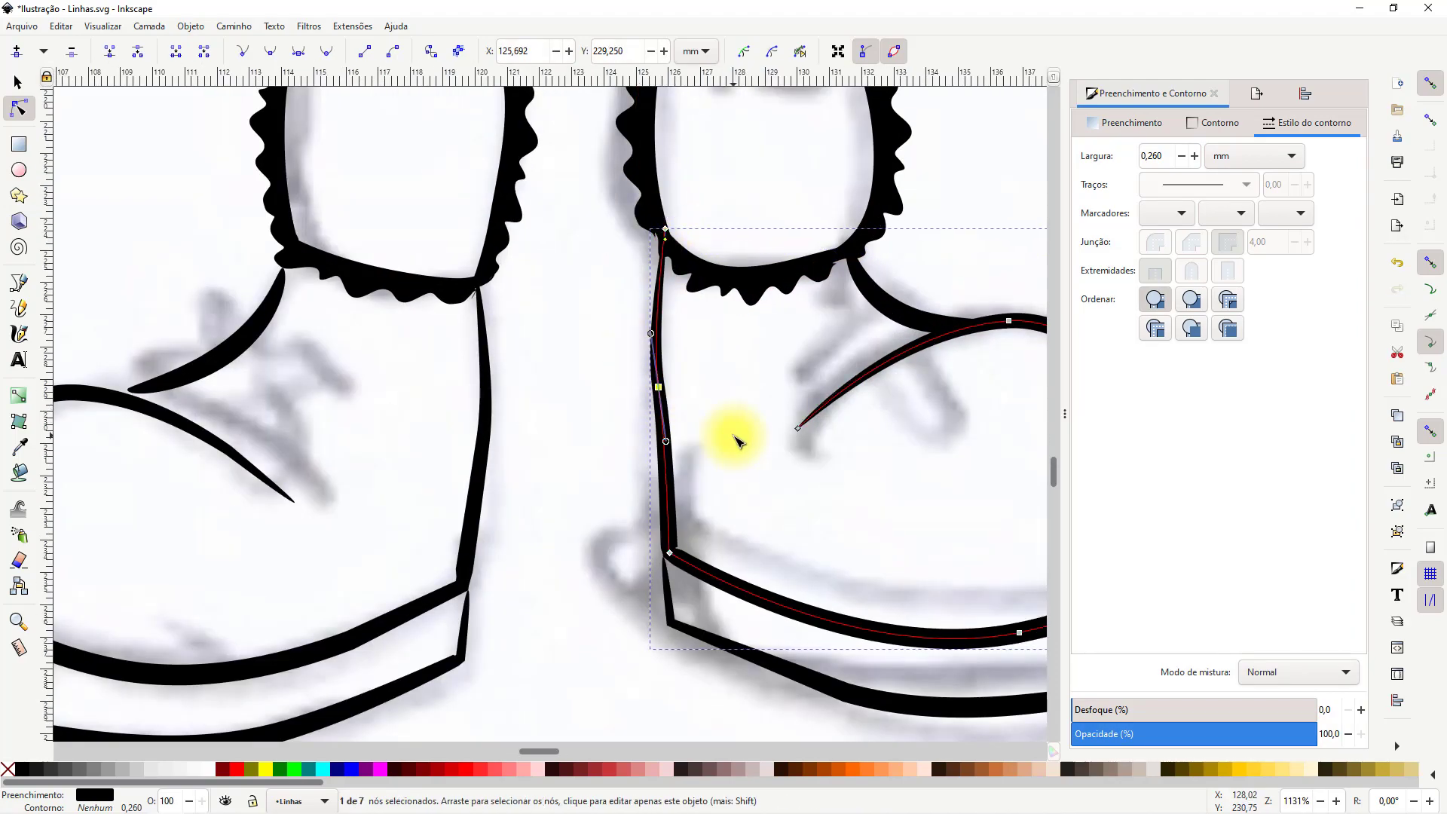
left_click(657, 391)
key("Delete")
scroll(663, 428, "down", 2)
scroll(671, 431, "down", 2)
Reposition the nodes and handles of the right shoe's heel and sole strokes to clean up their corners
left_click(830, 373)
scroll(657, 416, "down", 2)
scroll(652, 460, "up", 4)
left_click(728, 494)
left_click_drag(736, 503, 719, 504)
left_click(742, 526)
left_click_drag(738, 553, 723, 564)
left_click_drag(741, 508, 721, 506)
left_click_drag(667, 602, 657, 600)
scroll(739, 426, "up", 1)
left_click(678, 485)
left_click_drag(676, 486, 690, 477)
Fine-tune the remaining nodes of the shoe strokes to smooth the right shoe's curves
left_click(535, 437)
scroll(699, 380, "down", 4)
left_click(684, 392)
left_click_drag(630, 409, 650, 409)
left_click(779, 397)
scroll(469, 403, "up", 4)
left_click(541, 420)
left_click_drag(541, 420, 608, 403)
left_click_drag(749, 488, 711, 489)
scroll(694, 413, "down", 4)
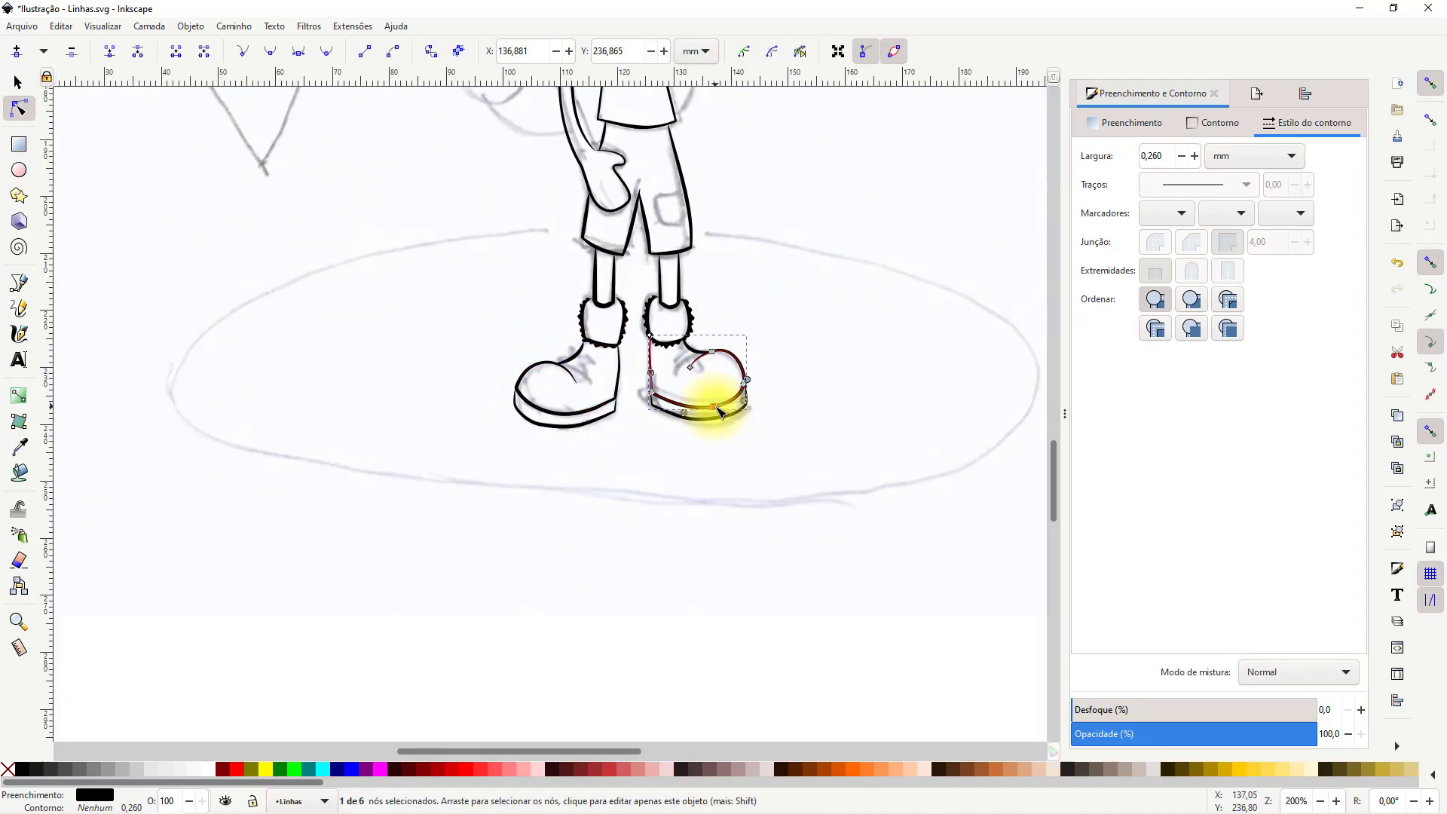
Nudge the right shoe's sole stroke into place against the shoe's upper
scroll(718, 412, "up", 3)
mouse_move(717, 400)
left_mouse_down()
mouse_move(688, 407)
mouse_move(718, 452)
mouse_move(663, 455)
left_mouse_up()
key("s")
left_click_drag(657, 451, 652, 444)
left_click(857, 373)
scroll(725, 400, "down", 5)
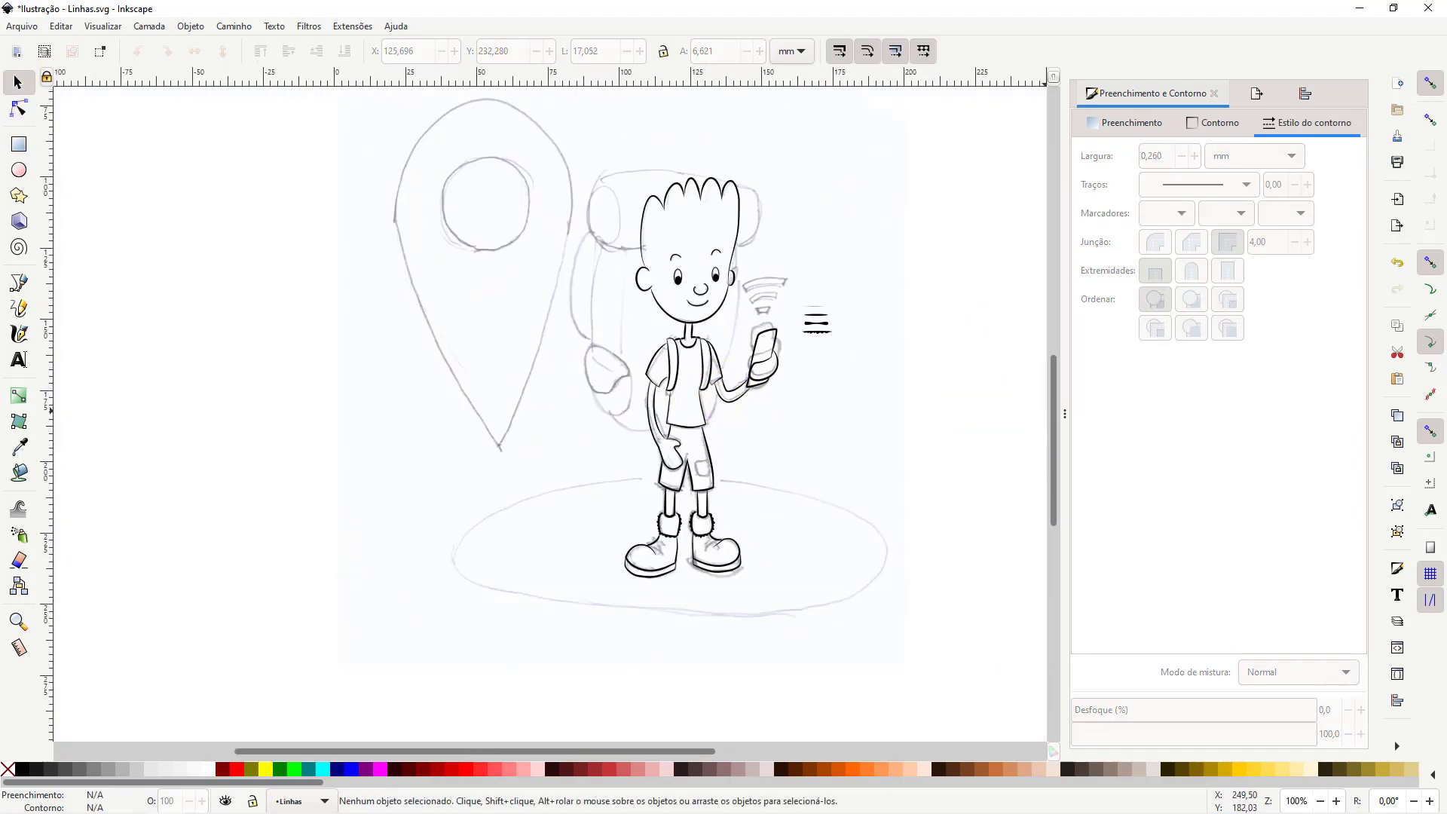
Trace the outer side and wavy lower edge of the backpack's side-pocket flap with a Bezier stroke using the clipboard shape
scroll(1004, 282, "up", 1)
left_click(19, 307)
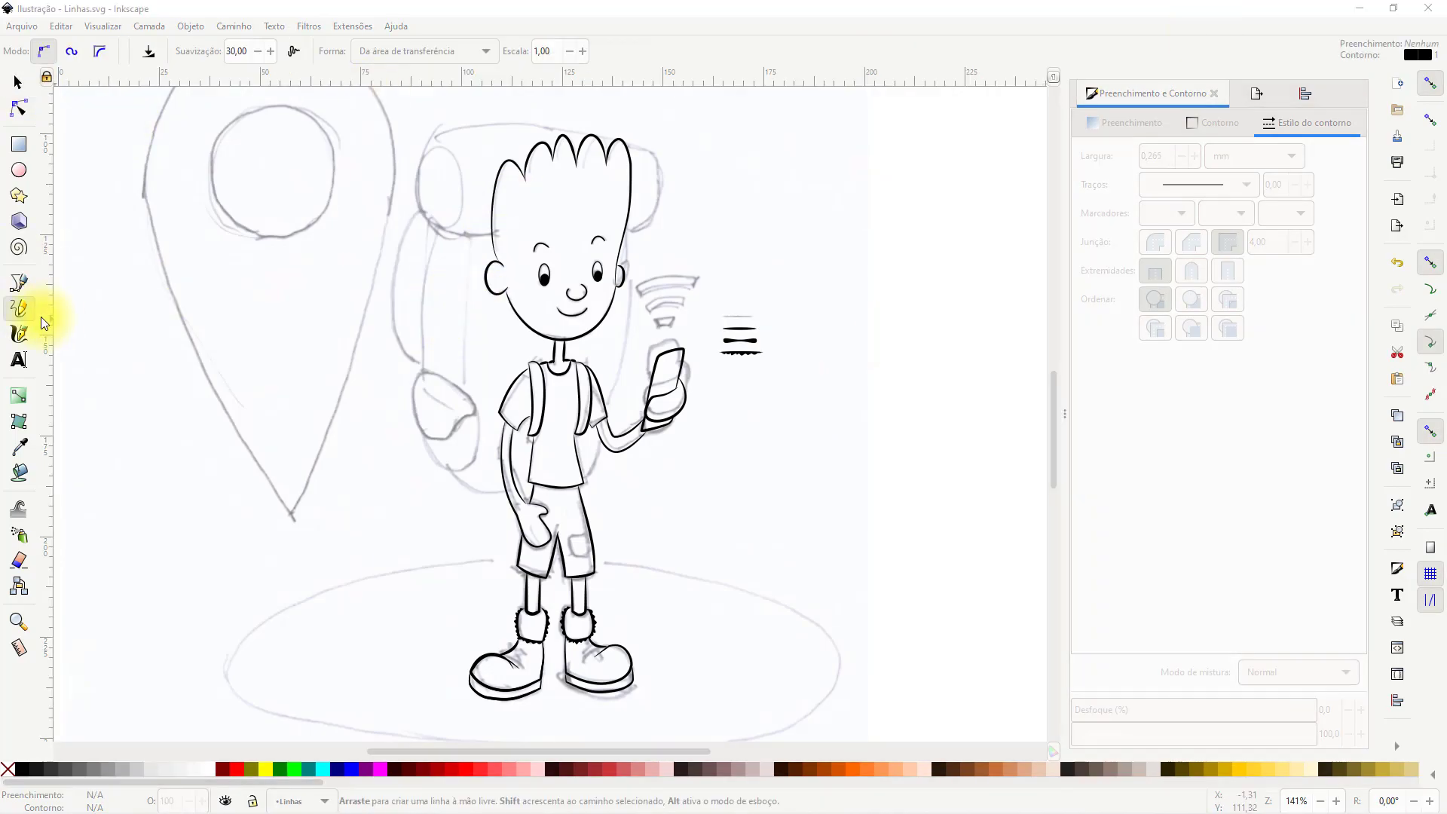
scroll(422, 381, "up", 4)
key("b")
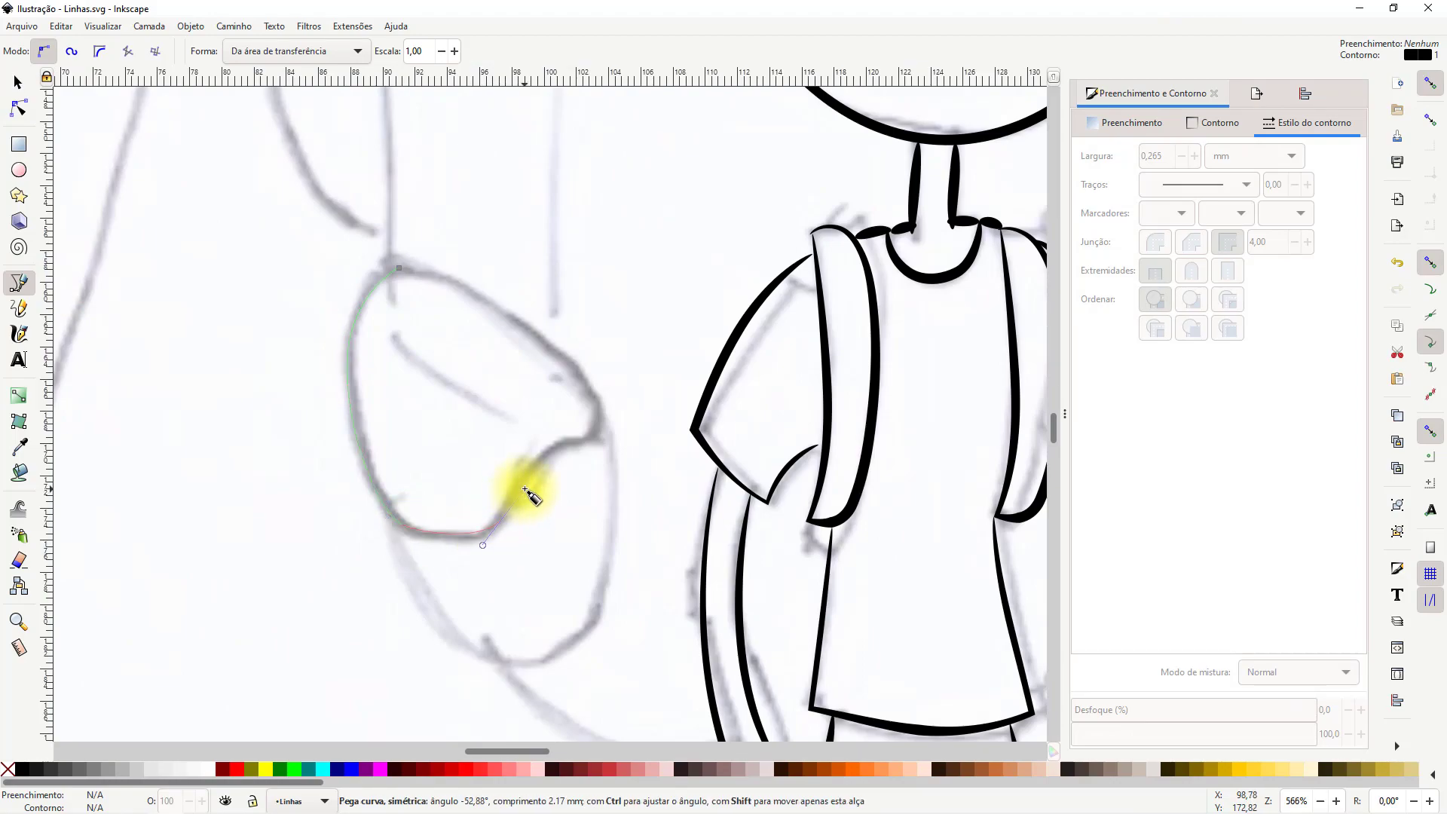
double_click(608, 427)
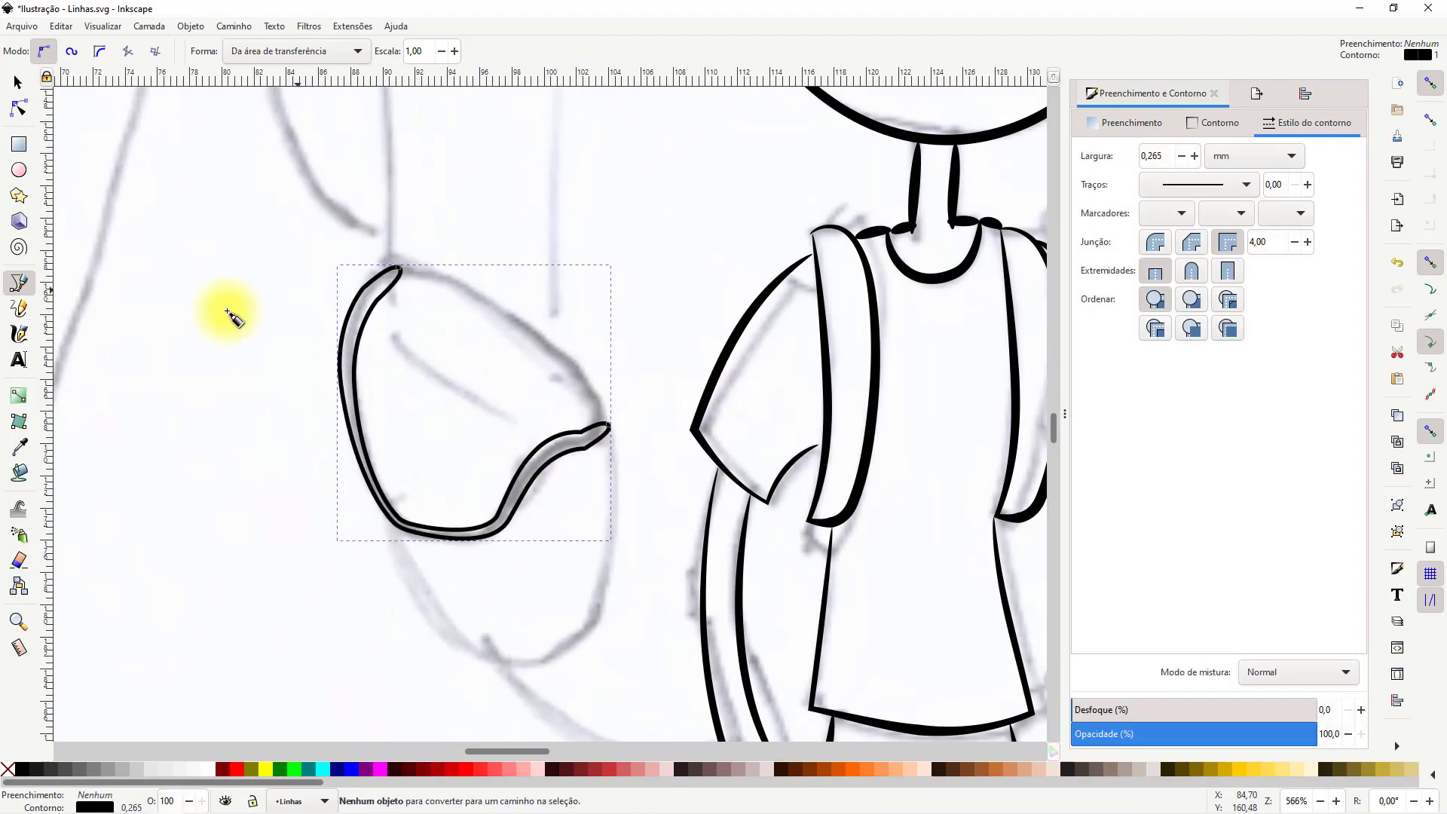
Trace the pocket flap's upper edge with a Bezier stroke, curve it to the sketch, and fill it black with no outline
left_click_drag(411, 267, 381, 230)
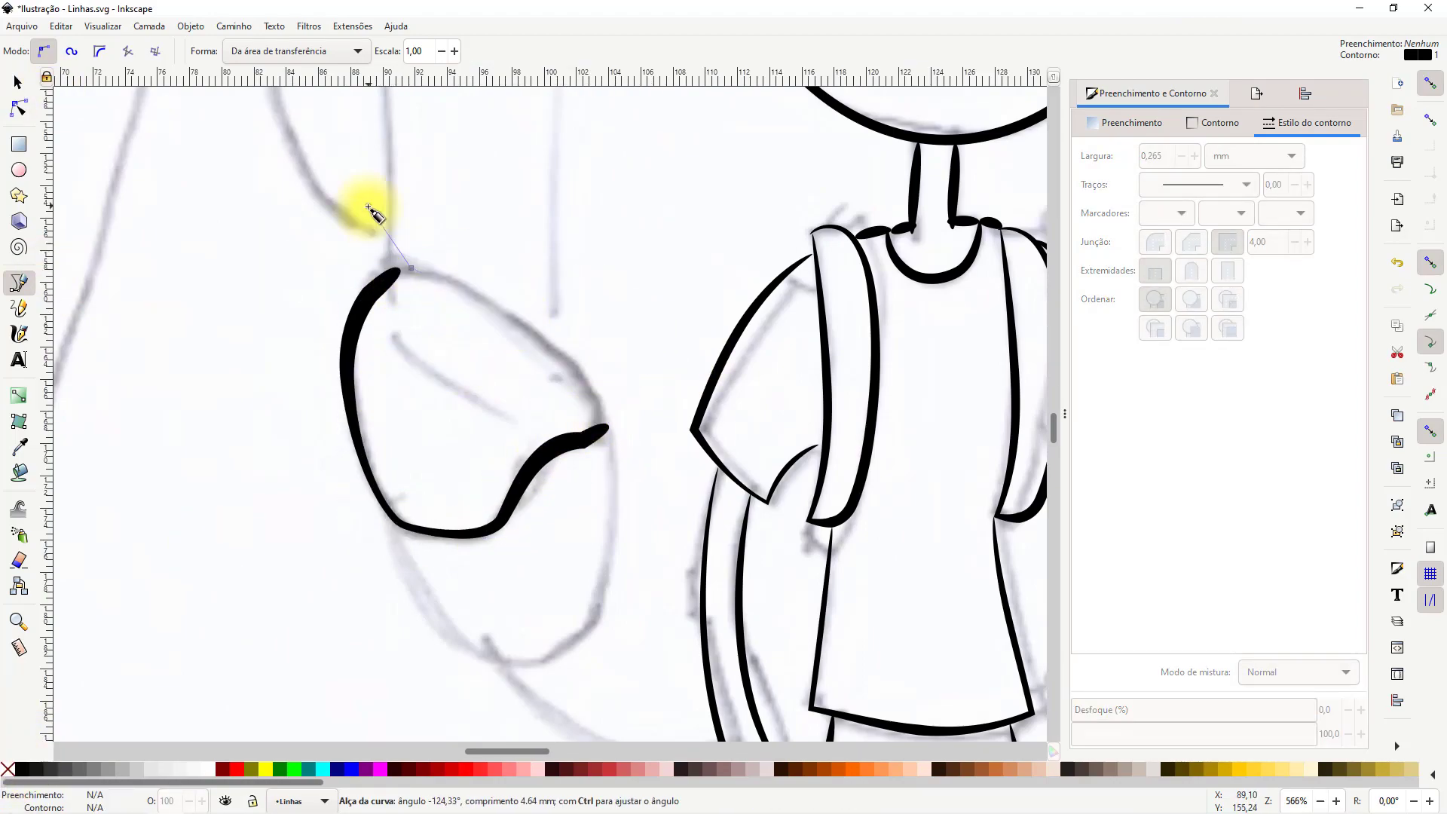
left_click(607, 425)
key("Return")
key("n")
left_click_drag(515, 318, 529, 317)
left_click_drag(481, 272, 455, 245)
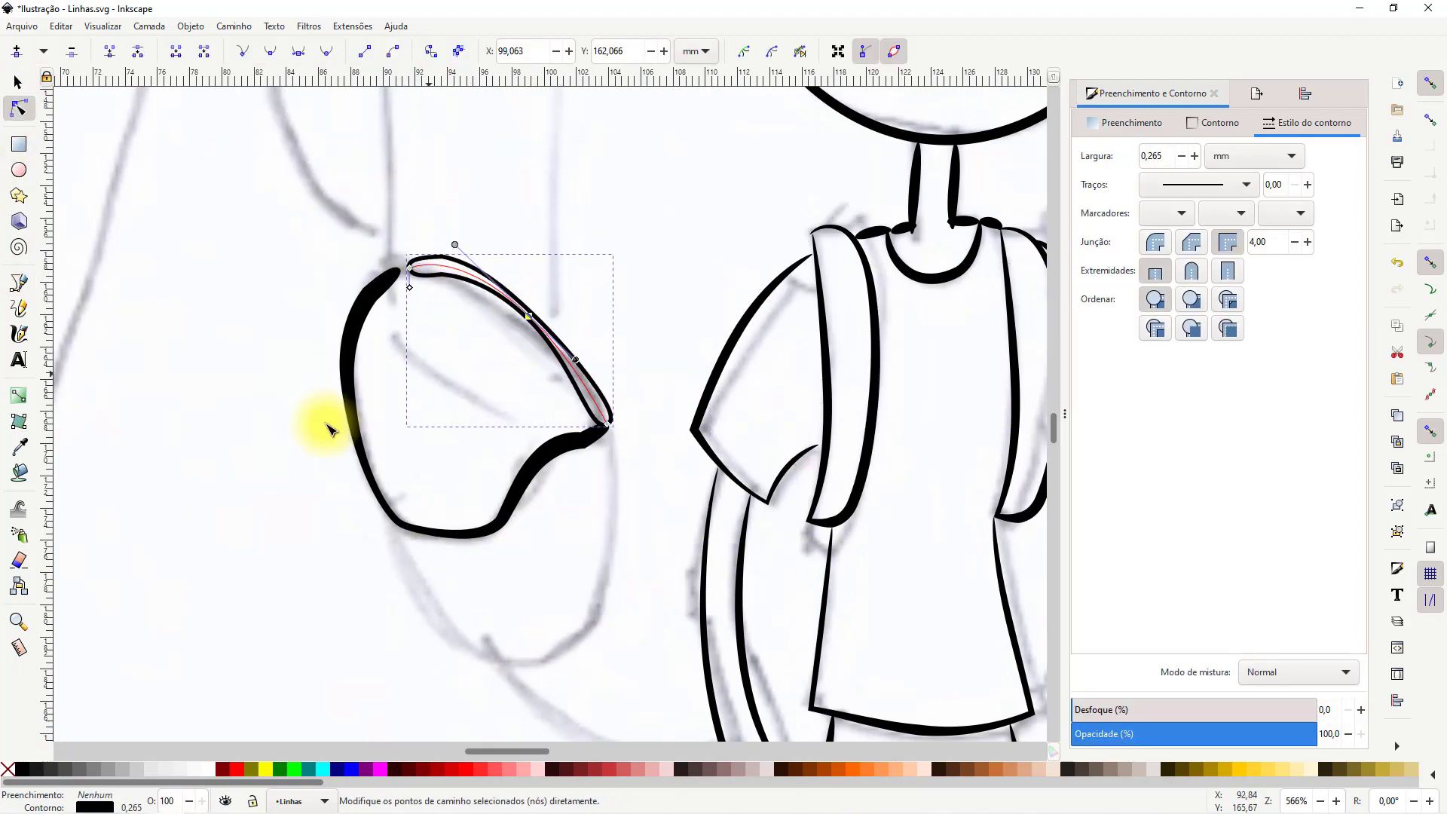
left_click(8, 768, "shift")
left_click(21, 768)
Reshape the flap's upper-edge curve so it bulges toward the inner tip
mouse_move(529, 317)
left_mouse_down()
mouse_move(523, 330)
mouse_move(508, 300)
left_mouse_up()
scroll(554, 336, "up", 3)
scroll(706, 578, "down", 6)
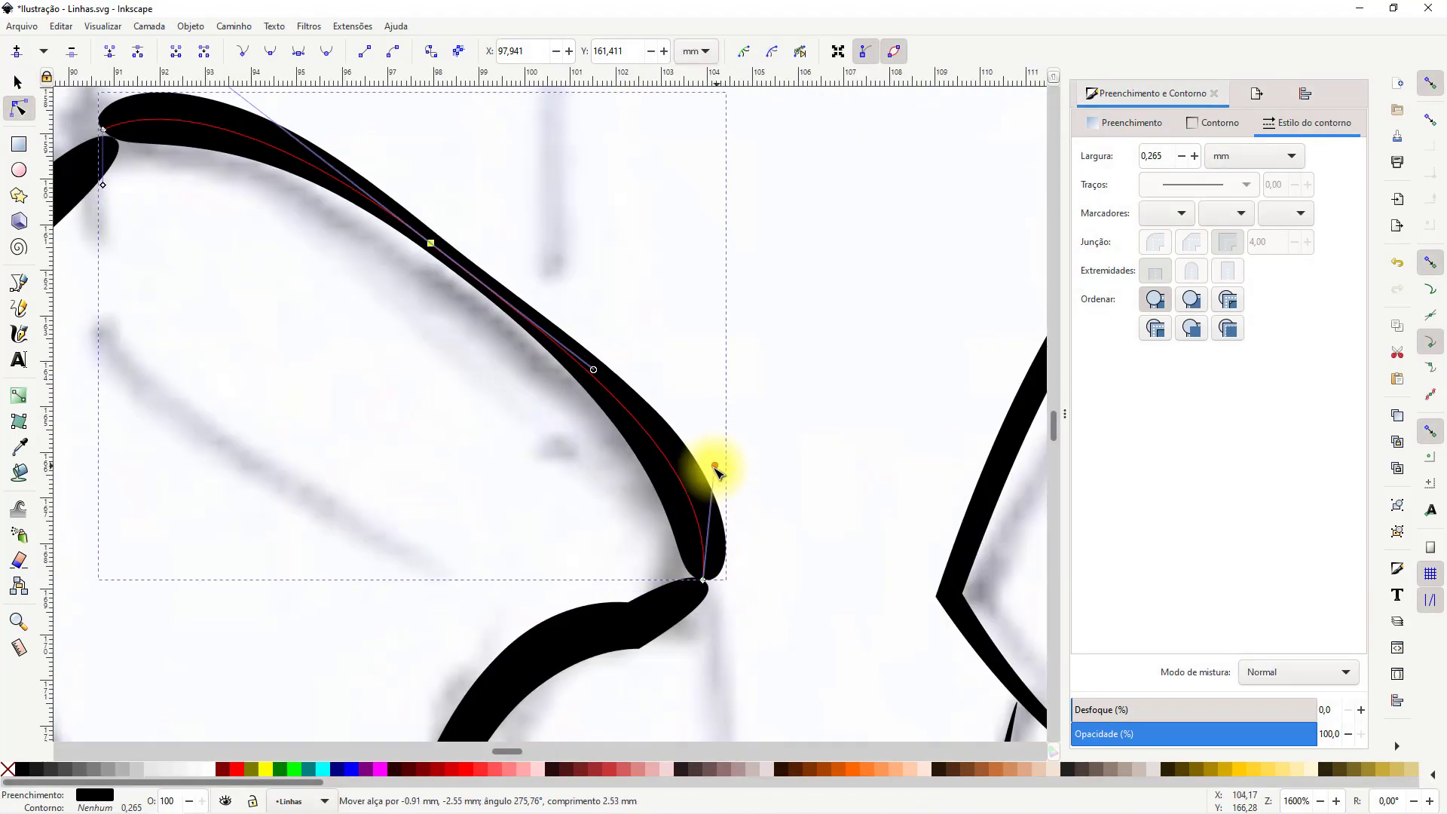
key("s")
left_click(595, 345)
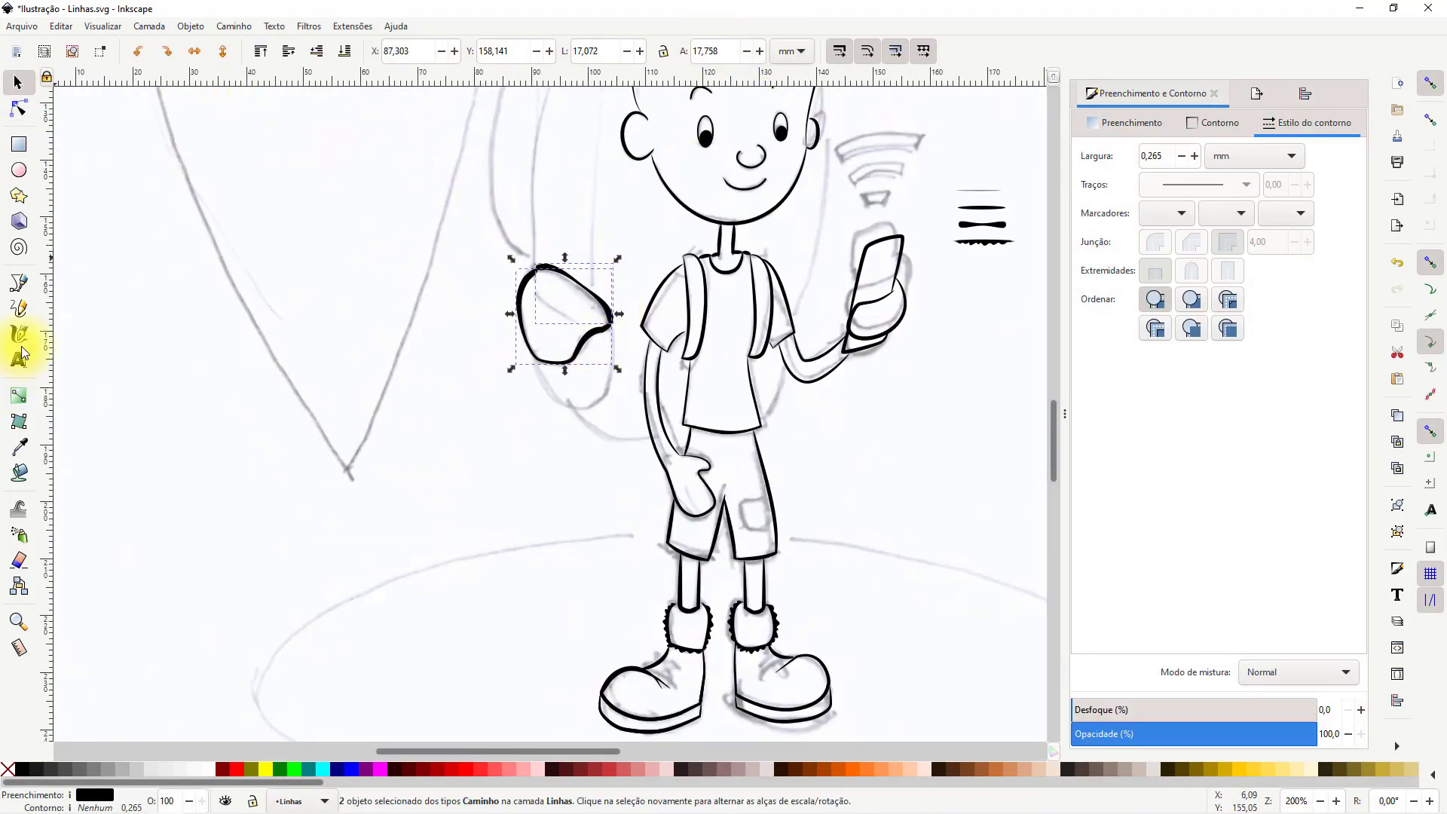
Adjust the nodes where the pocket flap's upper and lower strokes meet
key("p")
left_click(18, 107)
scroll(561, 270, "up", 4)
left_click(534, 274)
mouse_move(445, 254)
left_mouse_down()
mouse_move(468, 244)
mouse_move(445, 254)
left_mouse_up()
left_click(443, 267)
left_click(705, 498)
left_click(797, 382)
Trace the side pocket's lower body with a Bezier stroke at 0,90 shape scale and fill it black with no outline
scroll(533, 397, "down", 4)
scroll(507, 414, "up", 4)
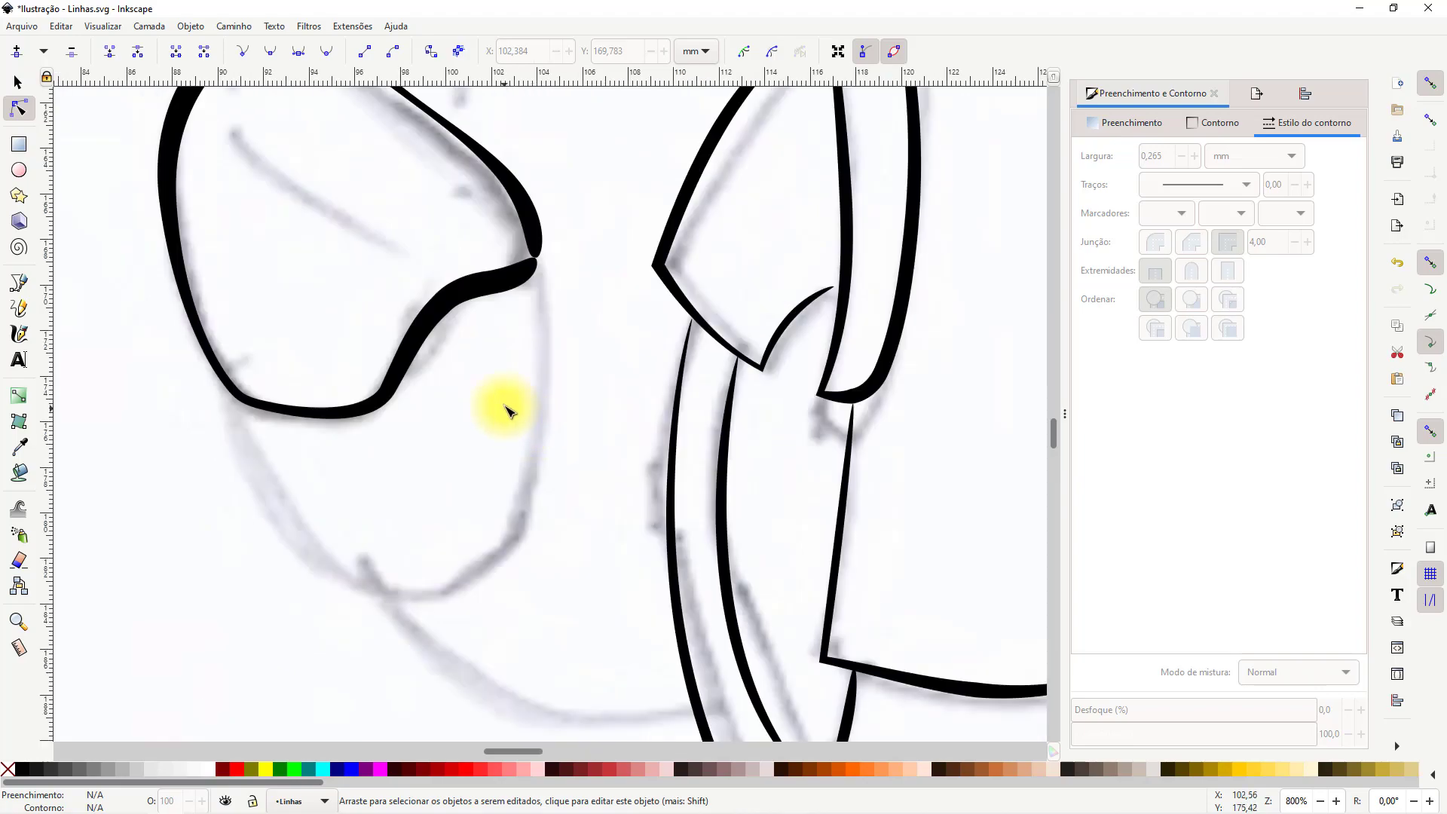
scroll(369, 400, "down", 2)
key("p")
key("b")
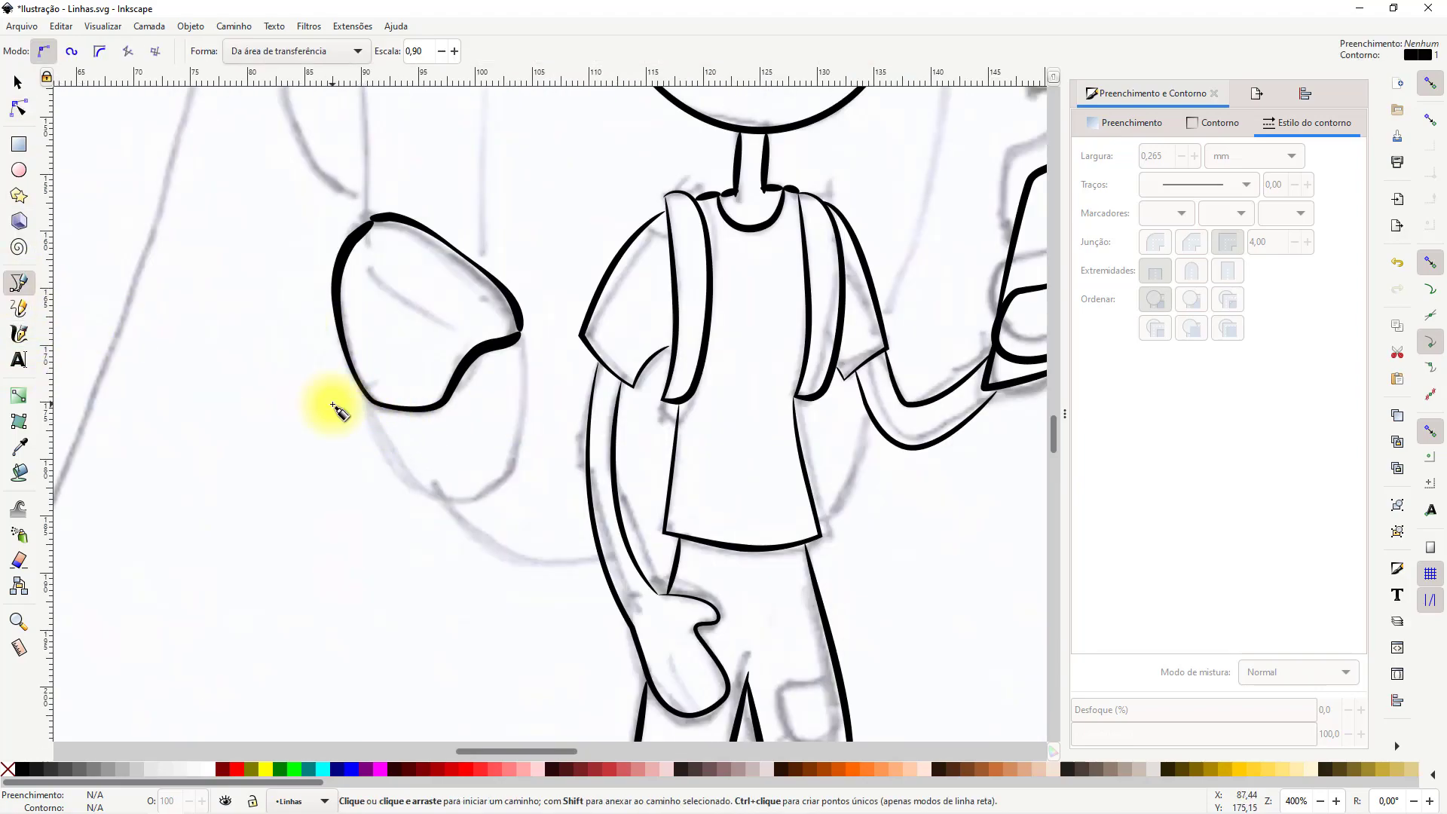
left_click_drag(522, 409, 521, 392)
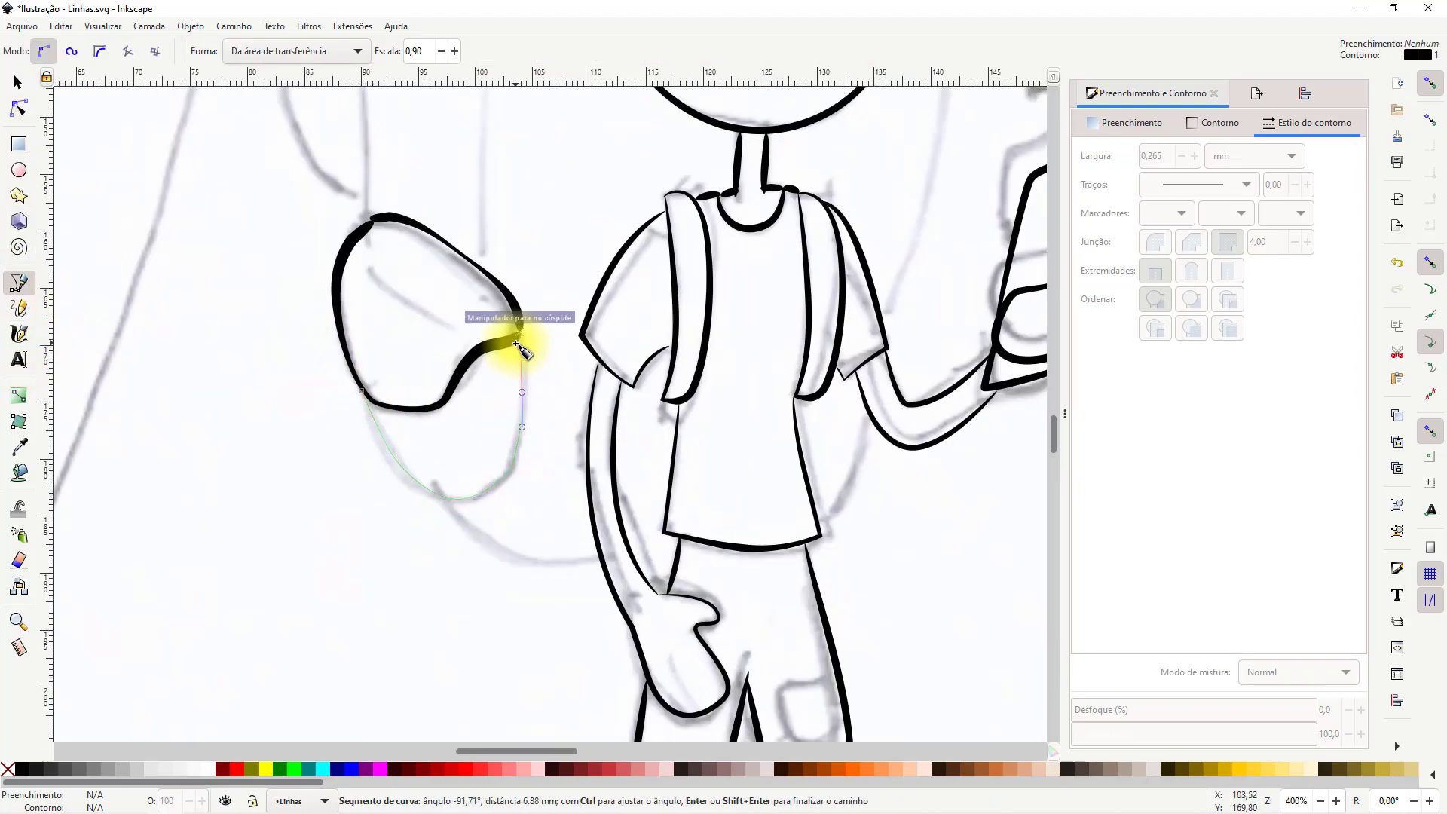
left_click(518, 344)
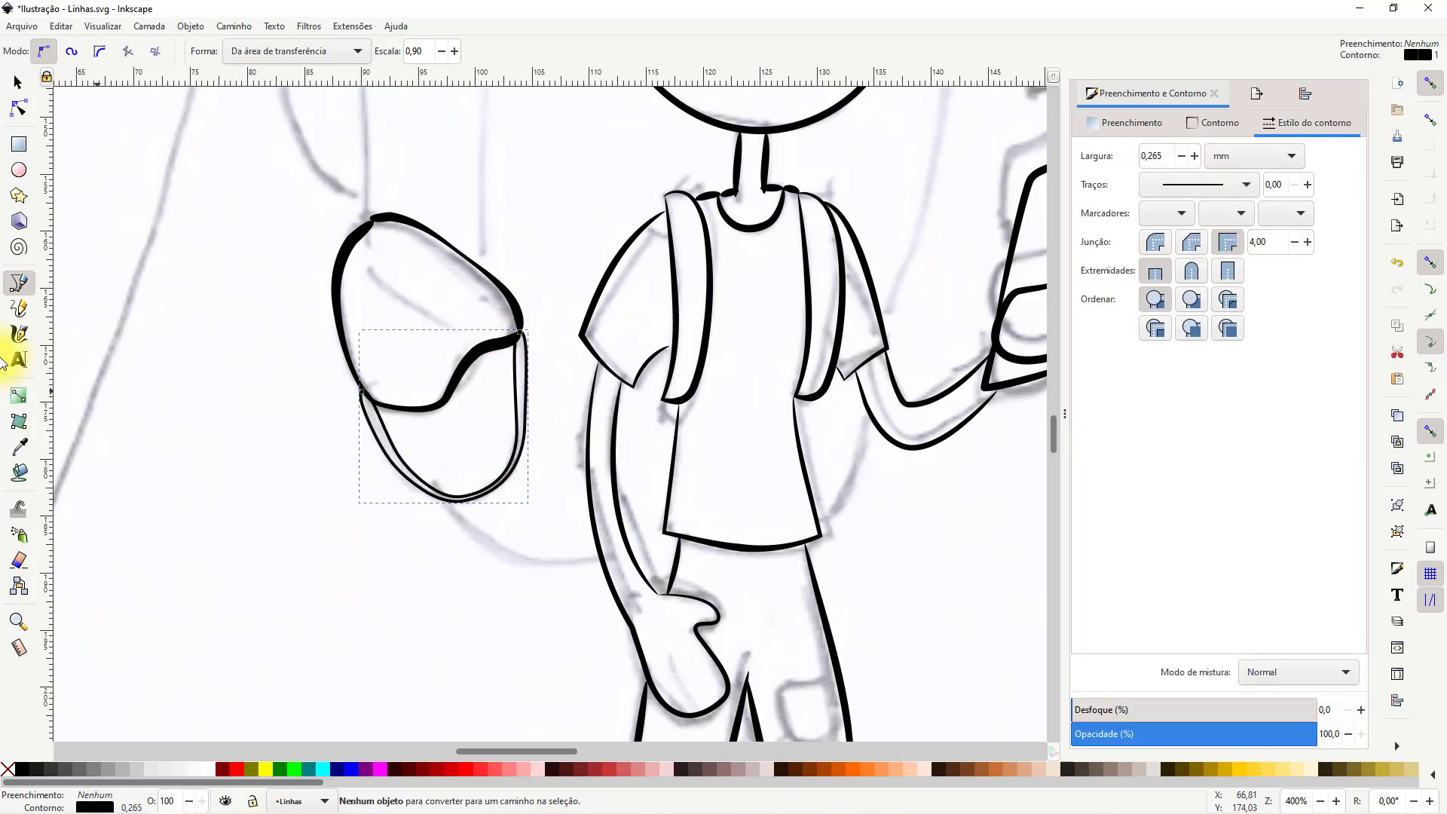
left_click(10, 775, "shift")
left_click(440, 547)
key("Escape")
Trace the backpack's bottom edge from the pocket to the boy's arm and fill the stroke black with no outline
left_click_drag(468, 574, 333, 525)
left_click(307, 450)
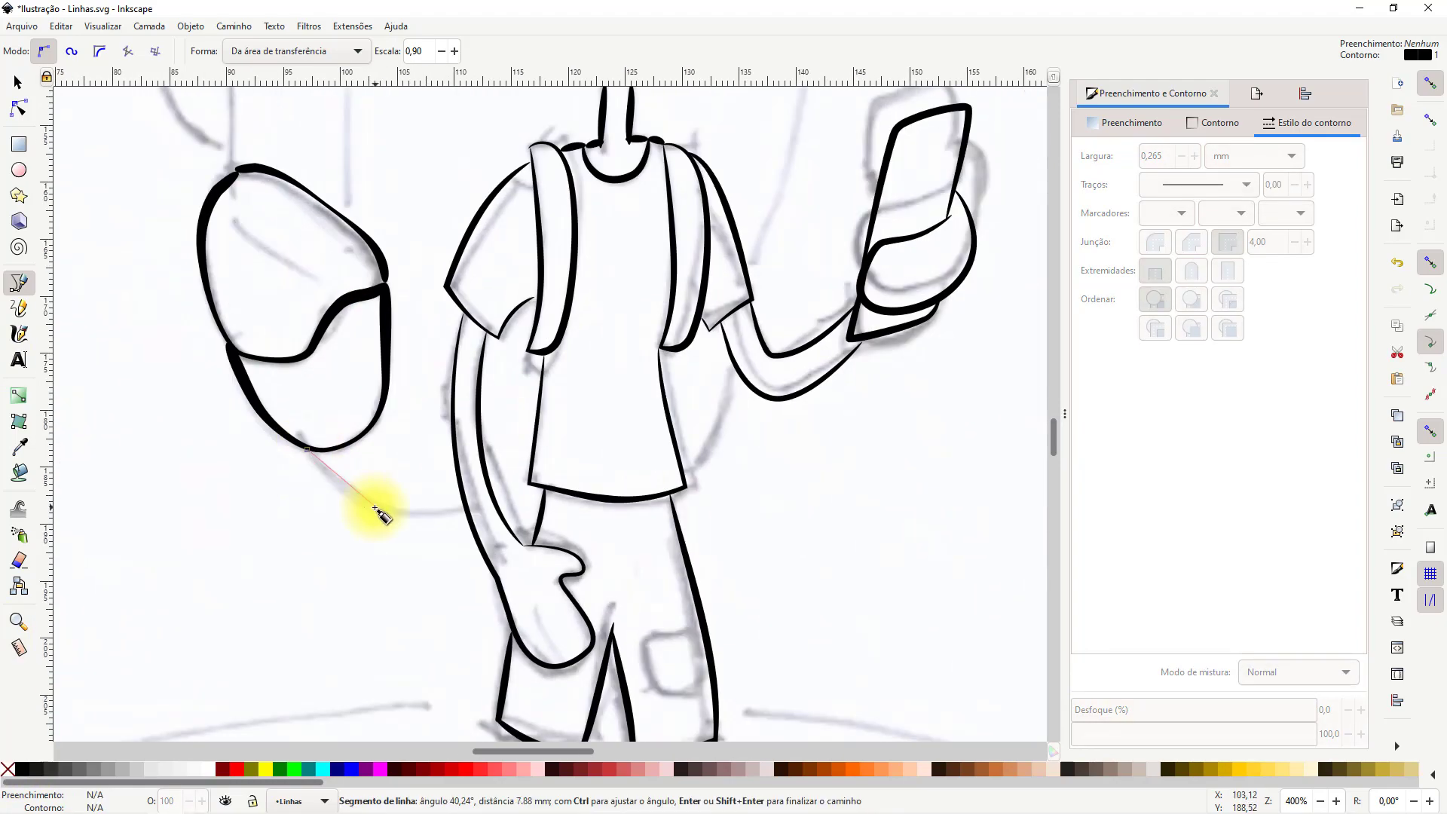
left_click(464, 513)
key("Return")
left_click(11, 771, "shift")
left_click(404, 574)
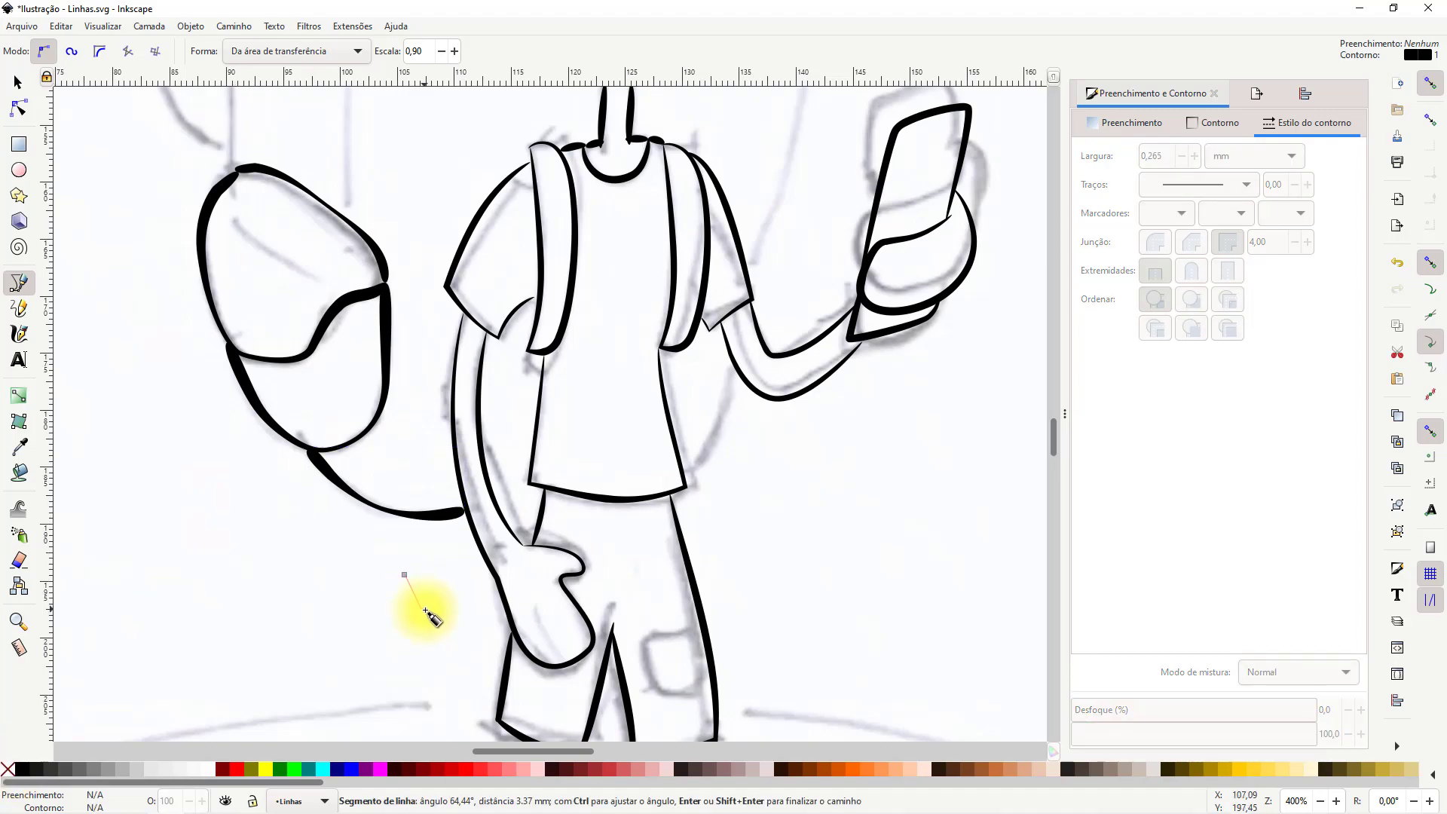
Trace the backpack's side edge from the pocket flap up to the rolled mat and fill it black with no outline
scroll(564, 550, "down", 3)
scroll(452, 339, "up", 4)
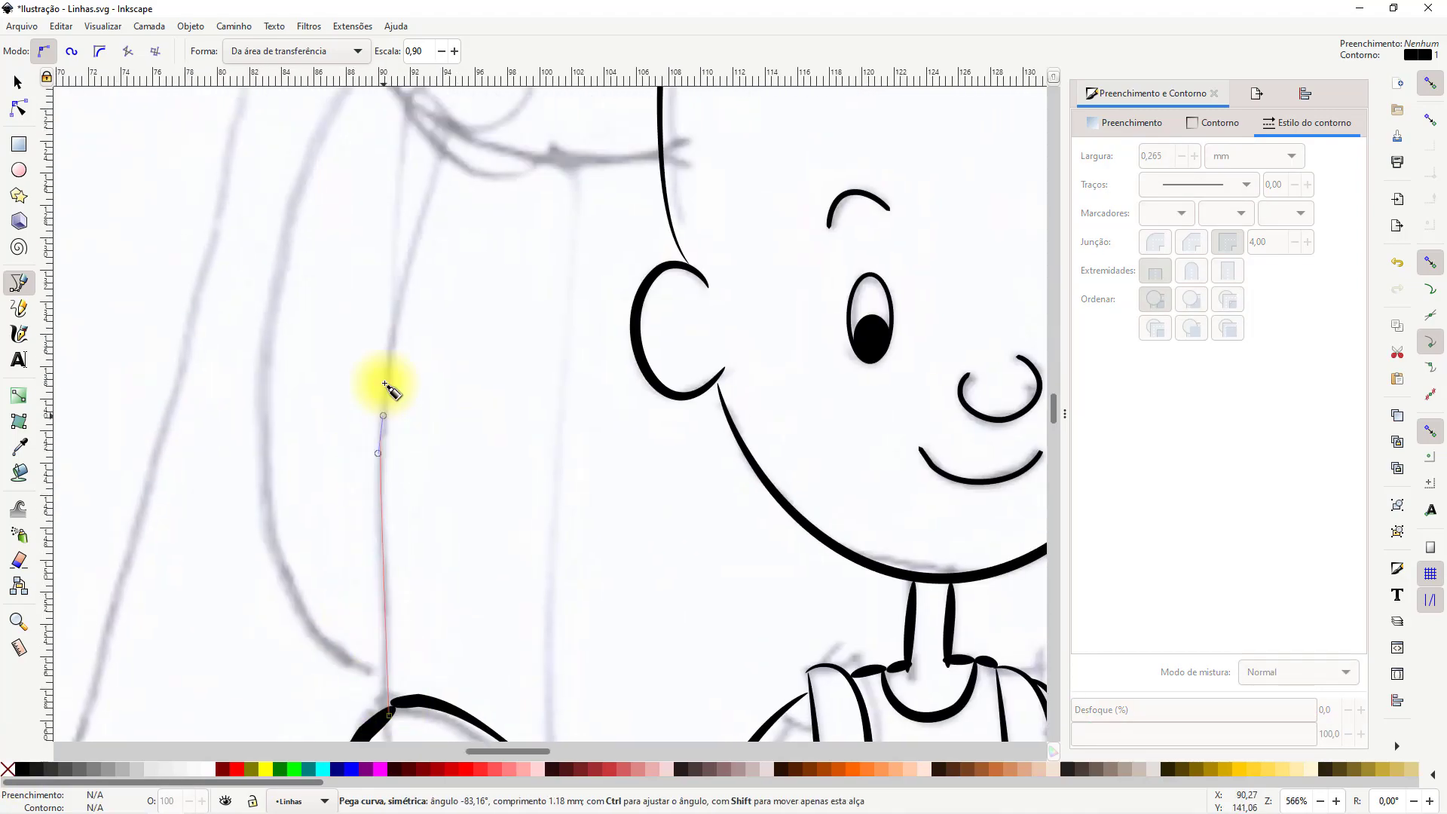
left_click(445, 145)
key("Return")
left_click(25, 768)
left_click(9, 769, "shift")
Smooth the backpack's side edge by moving its middle node and bending the segments outward
key("n")
left_click_drag(389, 371, 374, 420)
left_click_drag(381, 194, 357, 181)
left_click_drag(361, 410, 376, 411)
left_click_drag(377, 259, 363, 256)
left_click_drag(374, 549, 360, 550)
left_click_drag(357, 428, 374, 439)
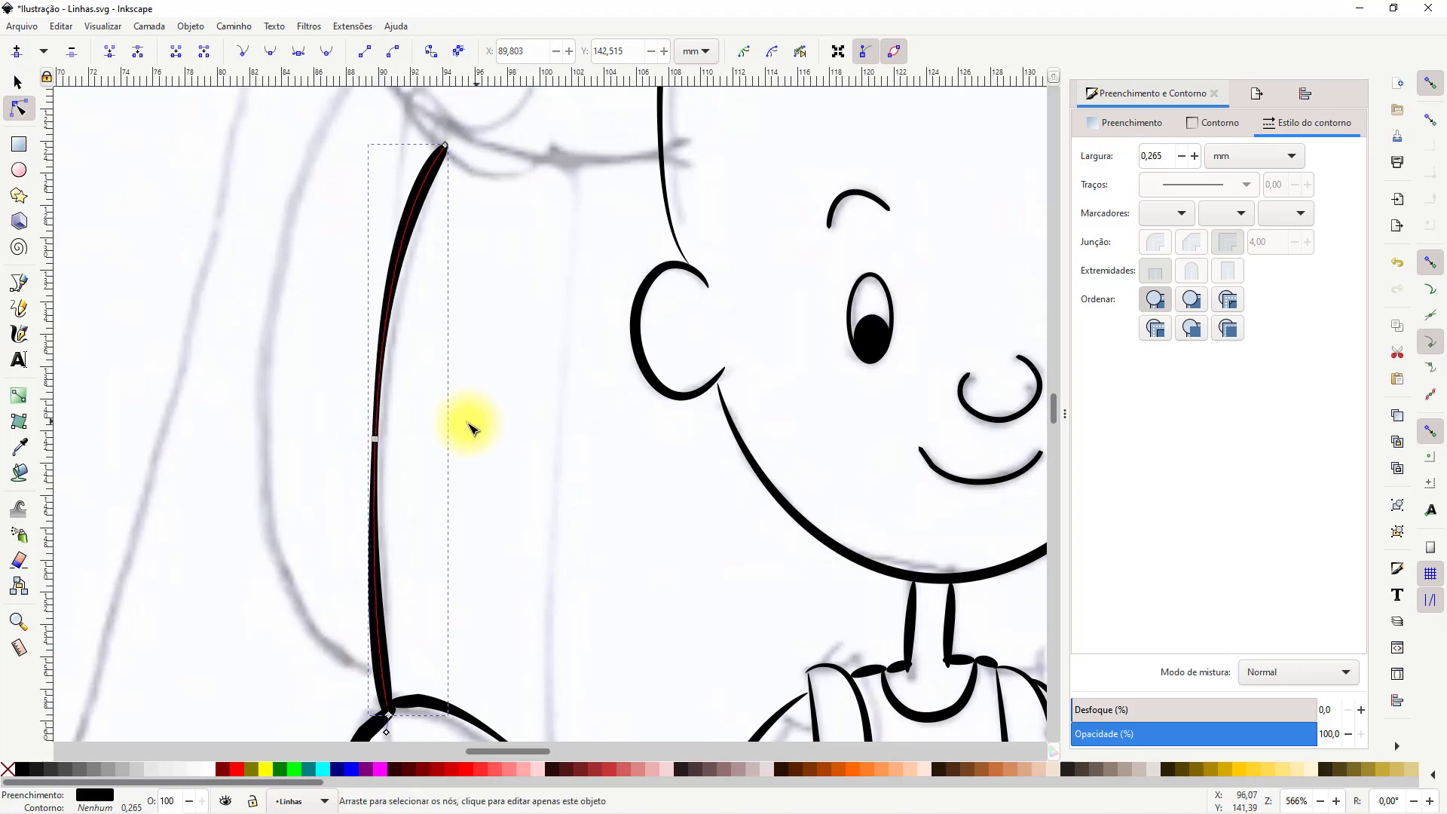
Trace the rolled mat's lower edge and near rounded end with a Bezier stroke at 0,90 shape scale
scroll(480, 410, "down", 4)
left_click(837, 410)
scroll(497, 268, "up", 3)
left_click_drag(366, 344, 259, 367)
left_click(19, 308)
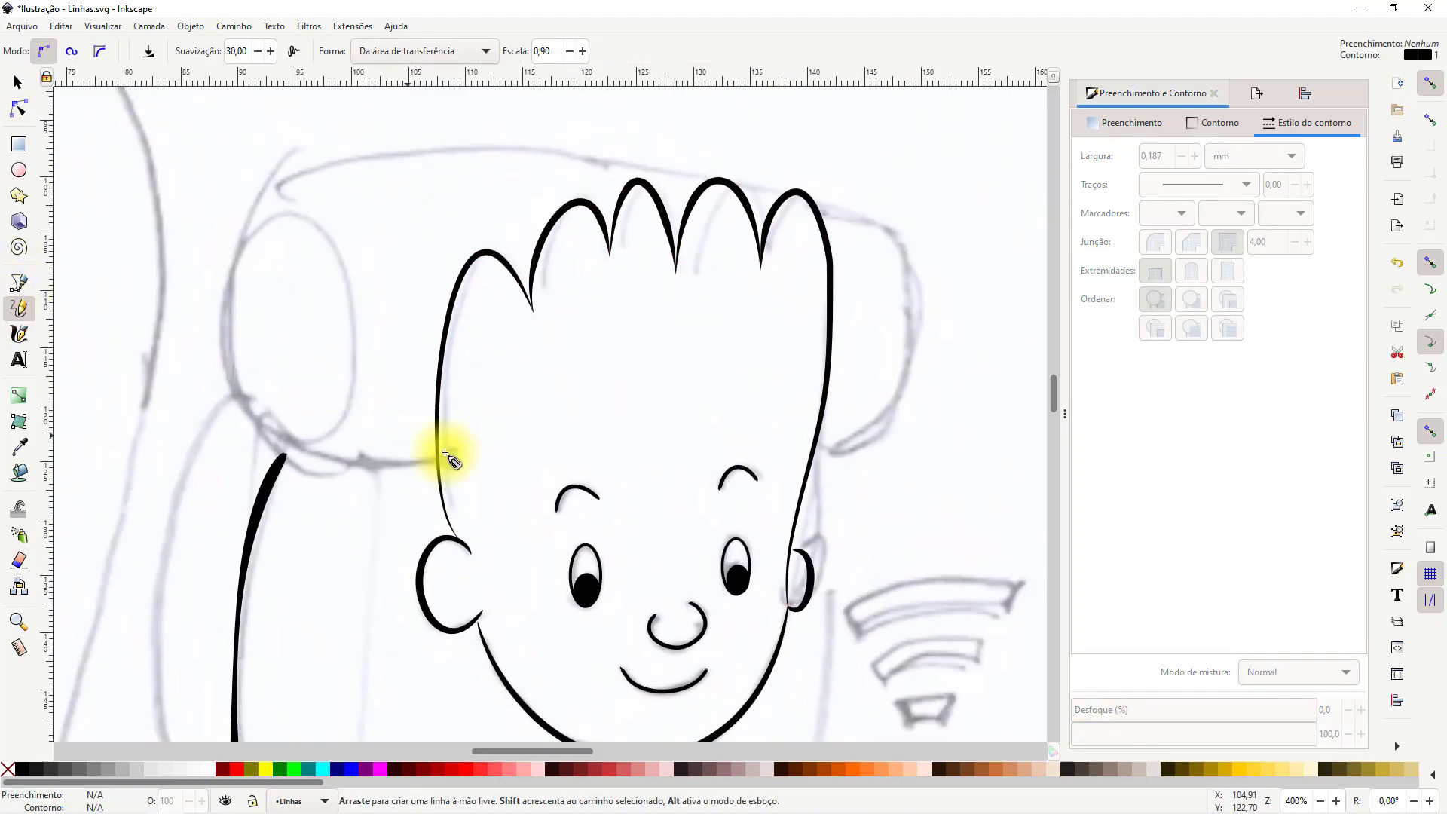
left_click(19, 283)
left_click(437, 459)
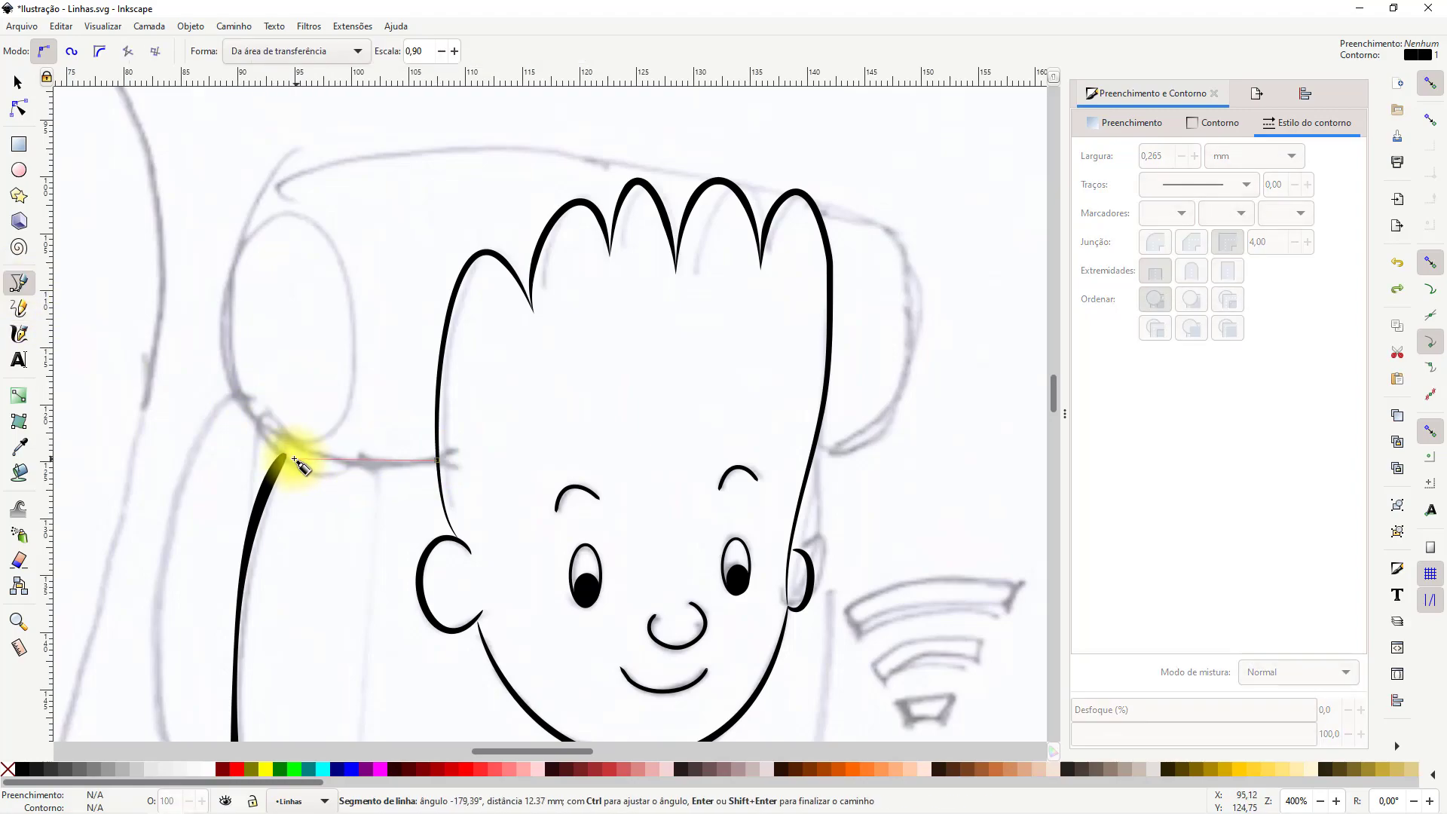
left_click_drag(280, 177, 259, 187)
Trace the rolled mat's top edge and far rounded end down to the boy's head with a second Bezier stroke
left_click_drag(569, 147, 878, 171)
double_click(898, 208)
left_click_drag(914, 320, 914, 395)
key("Return")
key("ctrl+z")
left_click(894, 208)
left_click_drag(788, 411, 791, 423)
key("Return")
Fill both rolled mat strokes black and remove their outlines
left_click(22, 769)
left_click(7, 770, "shift")
key("s")
left_click(228, 317)
left_click(22, 770)
left_click(8, 770, "shift")
left_click(730, 241)
Trace the backpack's far side edge from the rolled mat down to the raised arm as a black Bezier stroke without outline
scroll(726, 230, "down", 4)
scroll(750, 373, "up", 2)
left_click(21, 310)
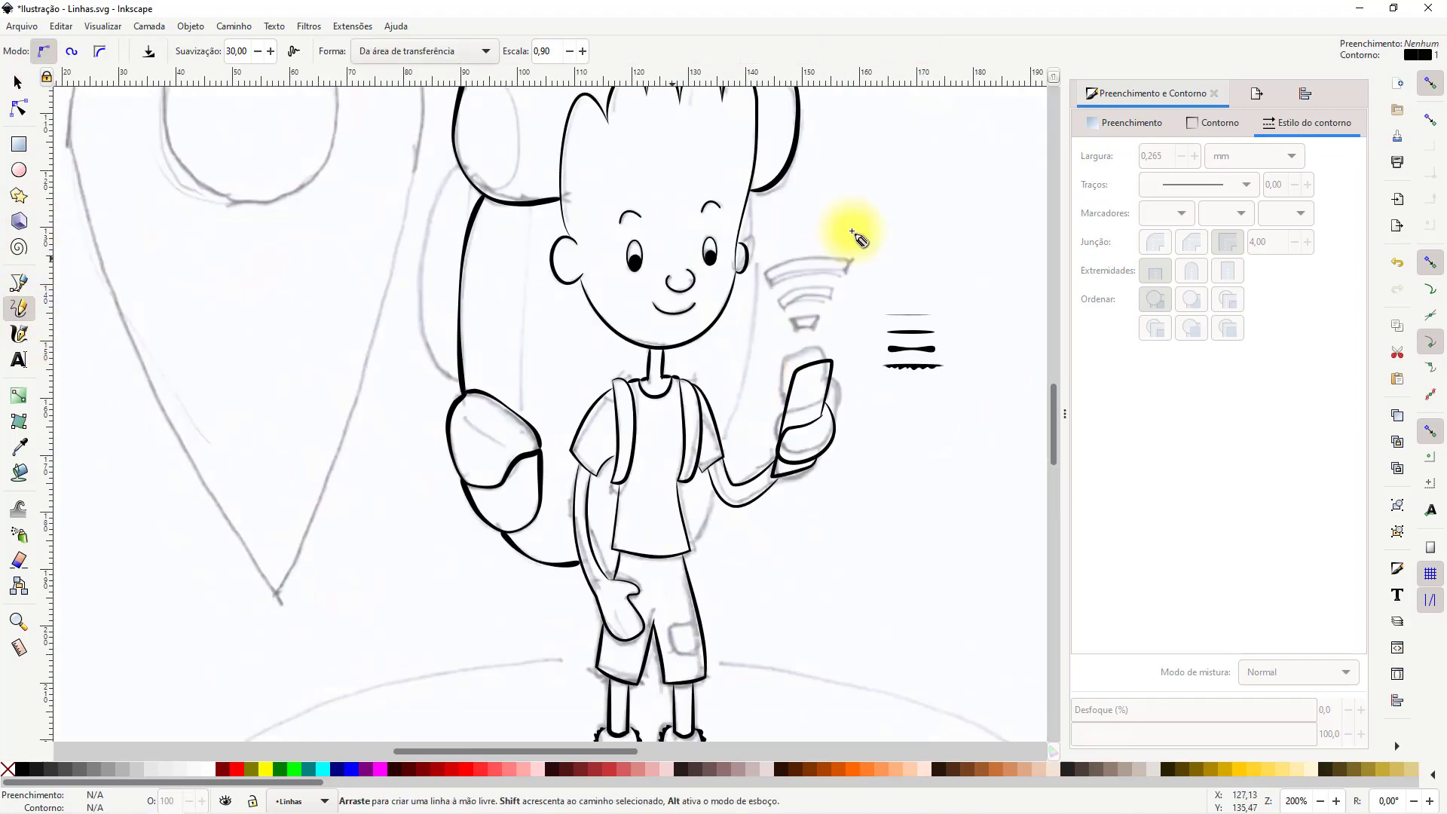
scroll(762, 193, "up", 2)
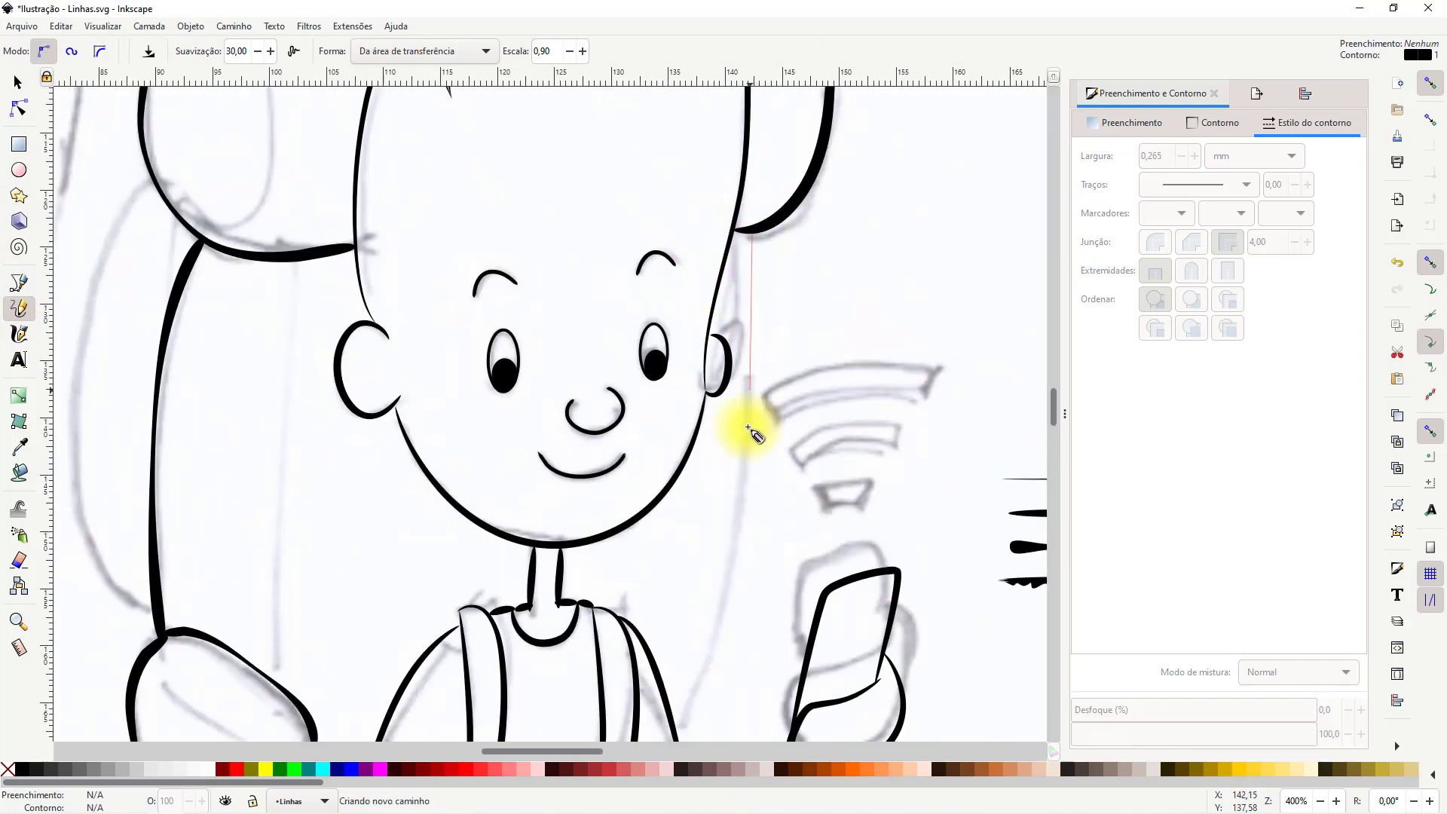
left_click_drag(751, 544, 751, 546)
key("ctrl+z")
left_click_drag(753, 507, 735, 627)
scroll(743, 442, "down", 5)
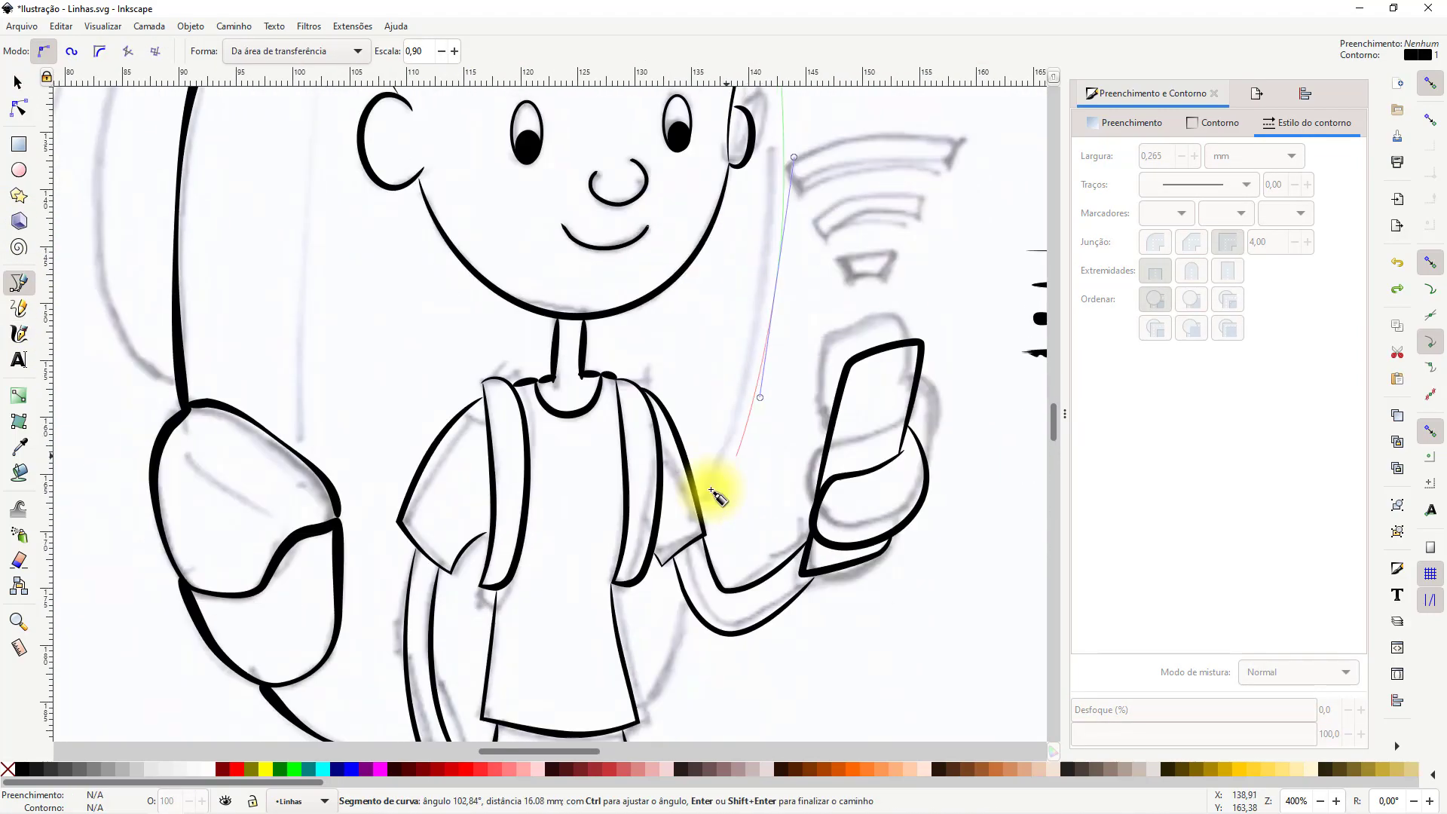
key("Return")
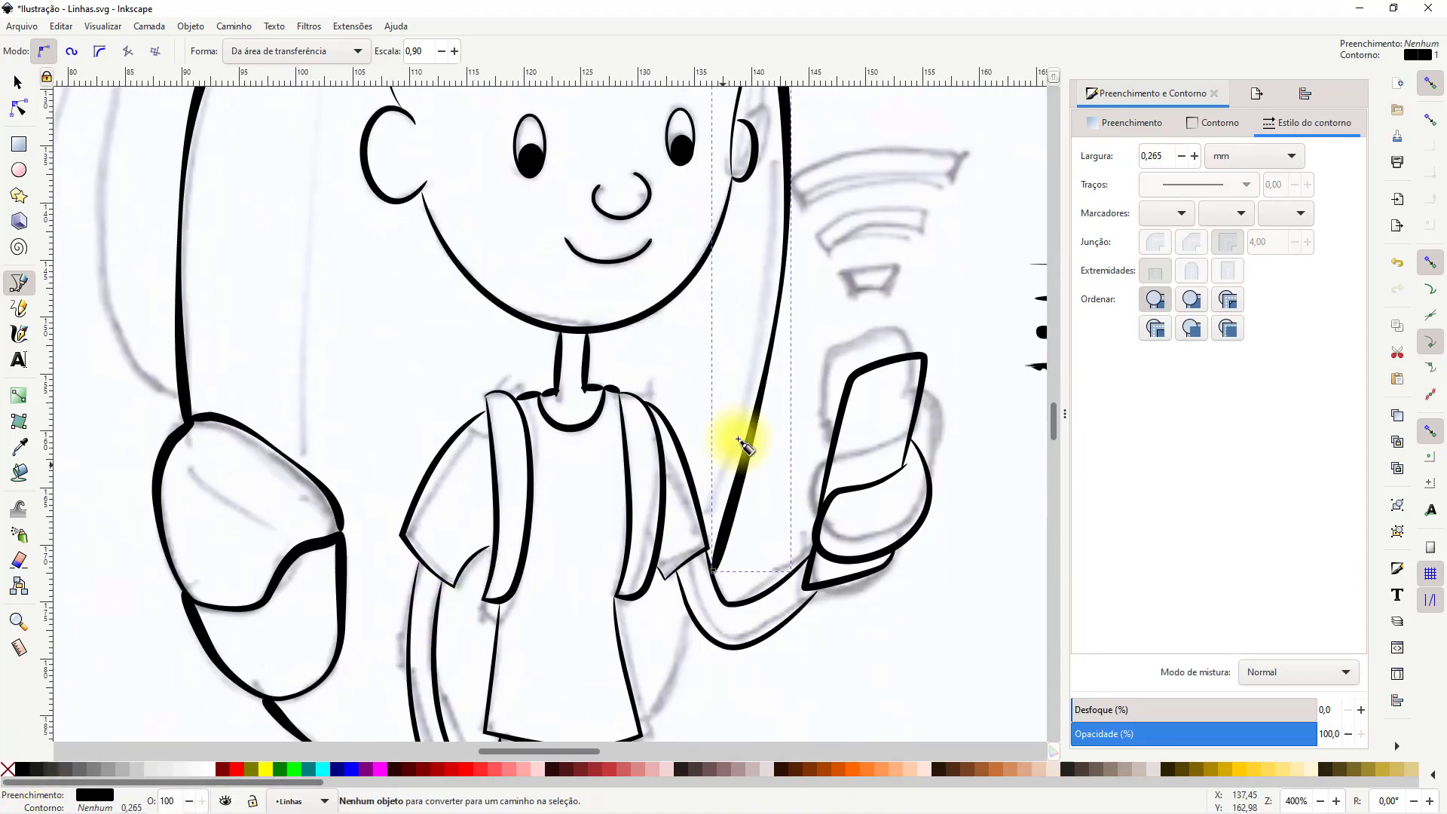
Trace the backpack's lower corner from below the raised arm to the shorts and fill it black with no outline
scroll(726, 532, "down", 2)
scroll(719, 554, "up", 1)
scroll(694, 675, "up", 2)
left_click(748, 457)
left_click_drag(717, 607, 663, 686)
left_click(606, 693)
key("Return")
left_click(22, 768)
left_click(7, 769, "shift")
Reshape the backpack's lower corner stroke by moving its middle node and ends to meet the arm and shorts
scroll(766, 561, "down", 6)
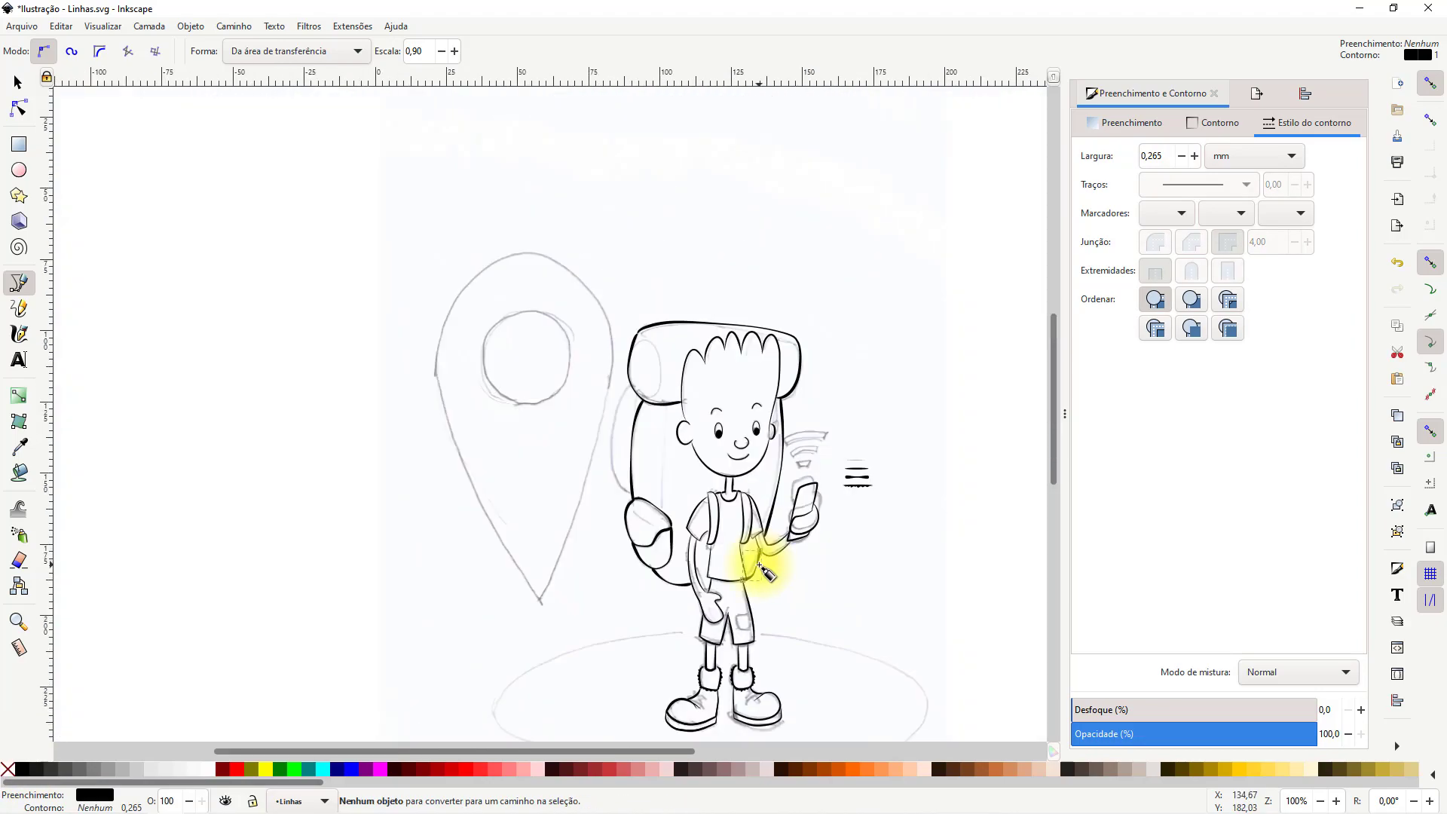
scroll(755, 568, "up", 3)
key("n")
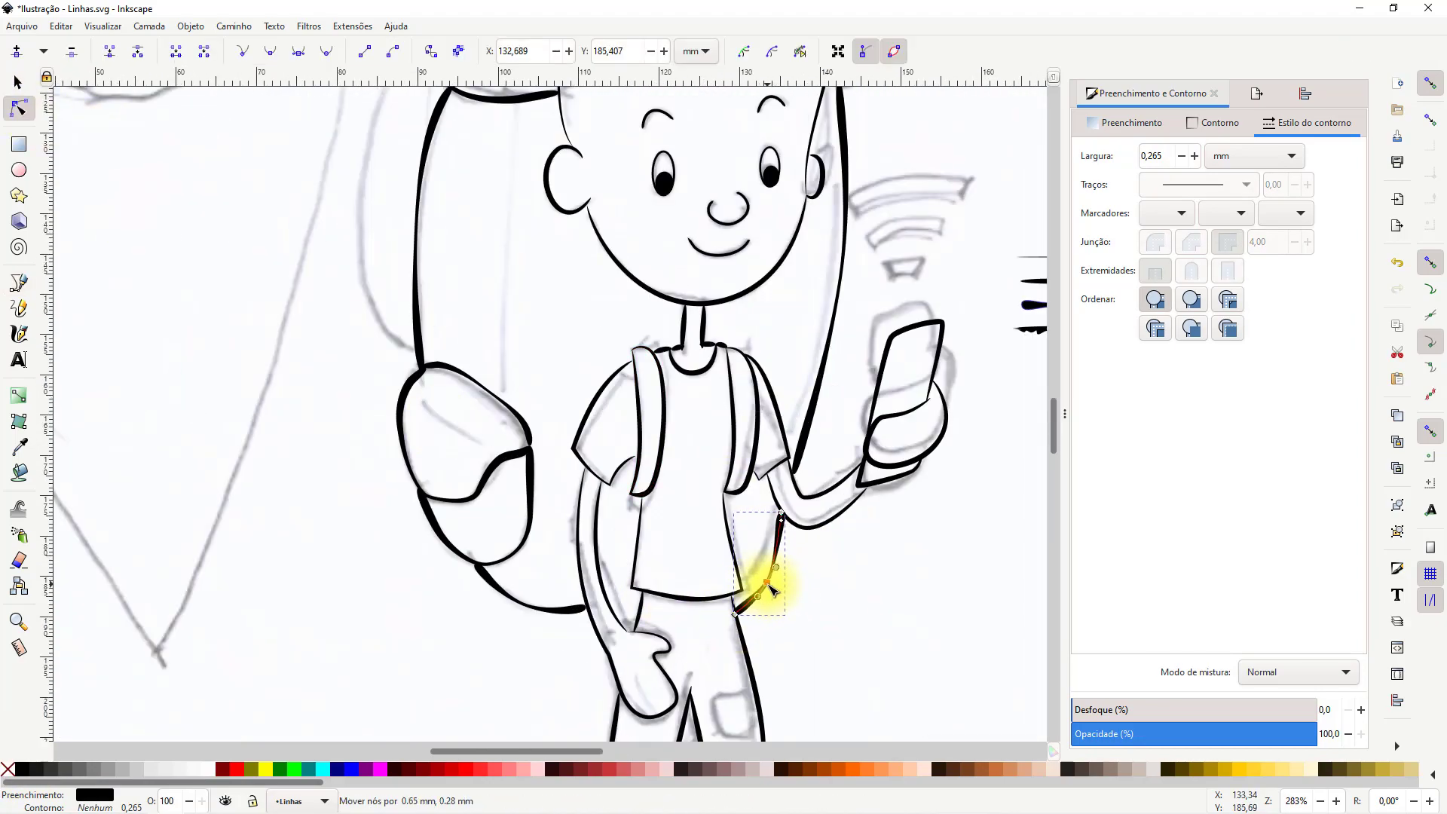
scroll(739, 603, "up", 2)
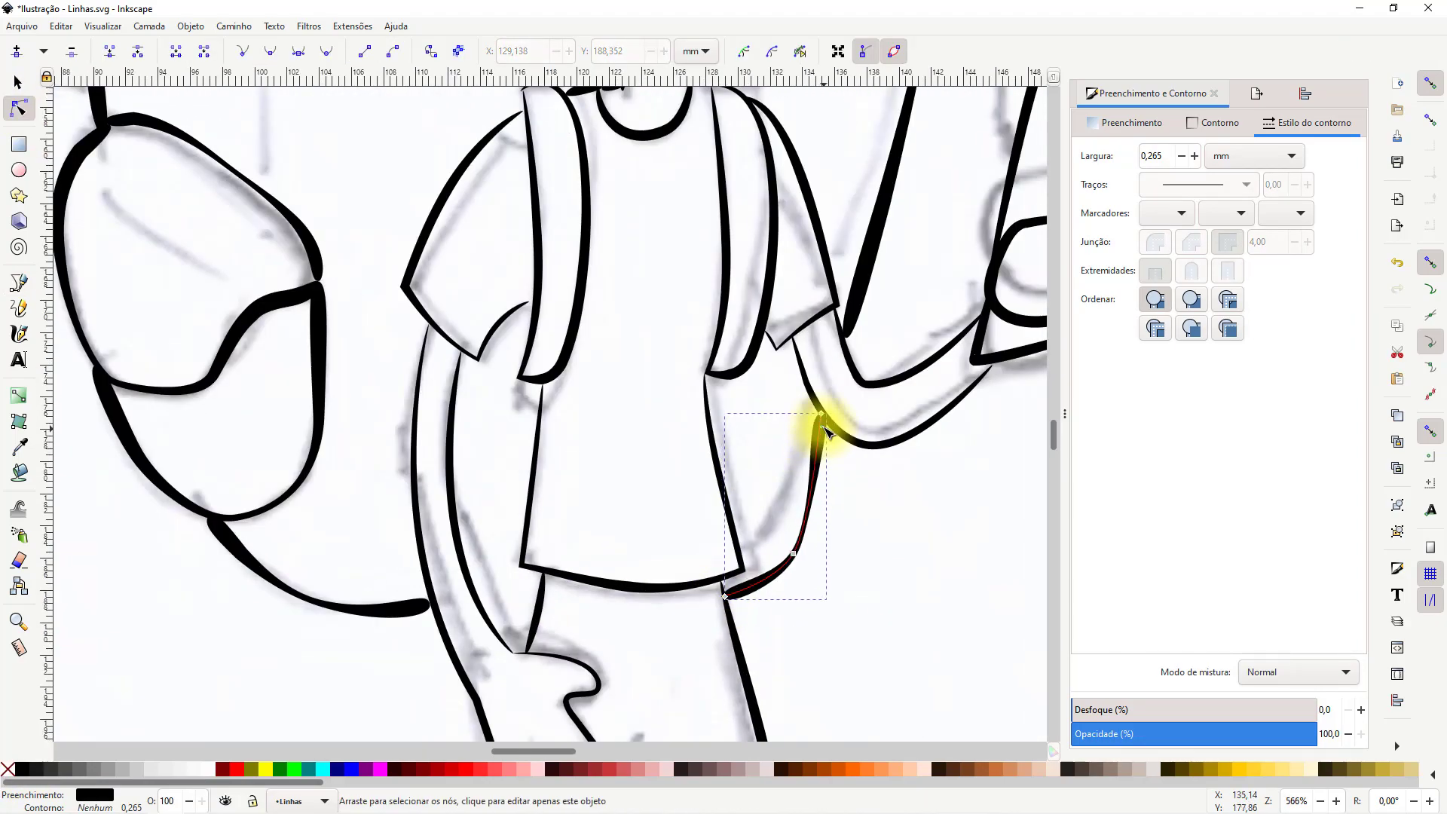
scroll(837, 377, "down", 3)
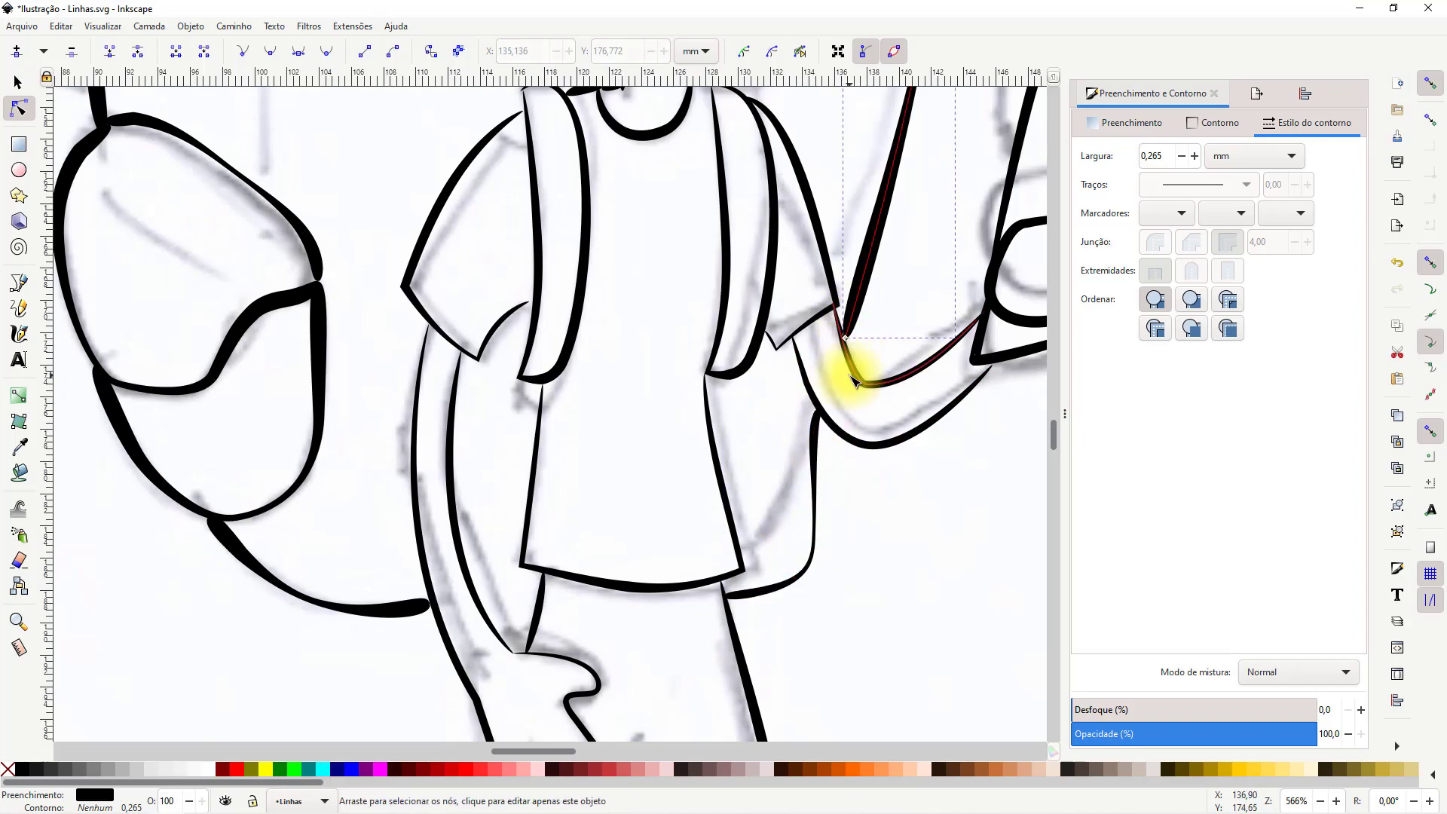
Extend the end node of the backpack's bottom edge across the lowered arm to the shorts
scroll(856, 248, "up", 4)
left_click(291, 527)
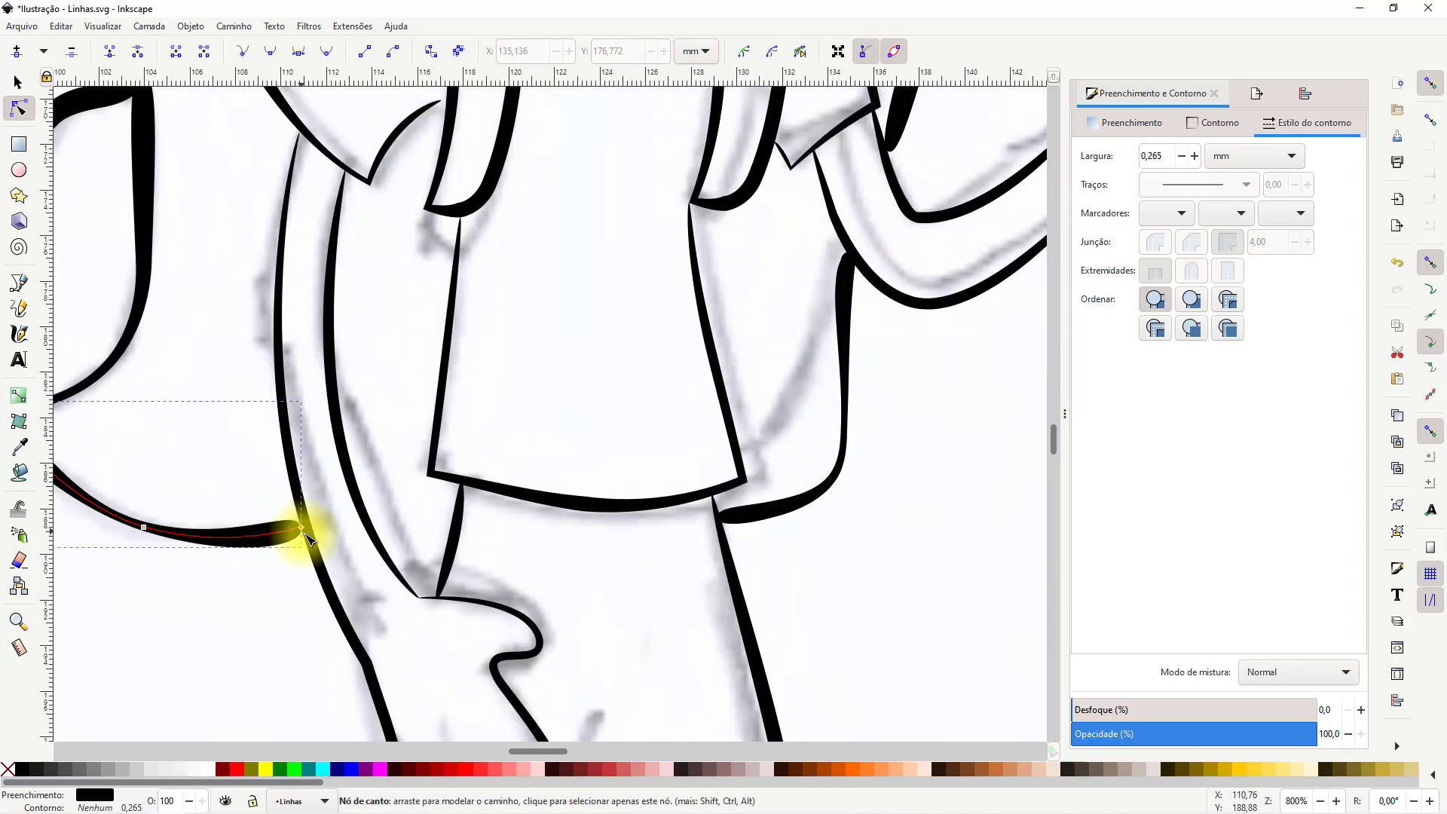
scroll(207, 452, "left", 6)
left_click_drag(516, 556, 666, 549)
scroll(685, 510, "down", 3)
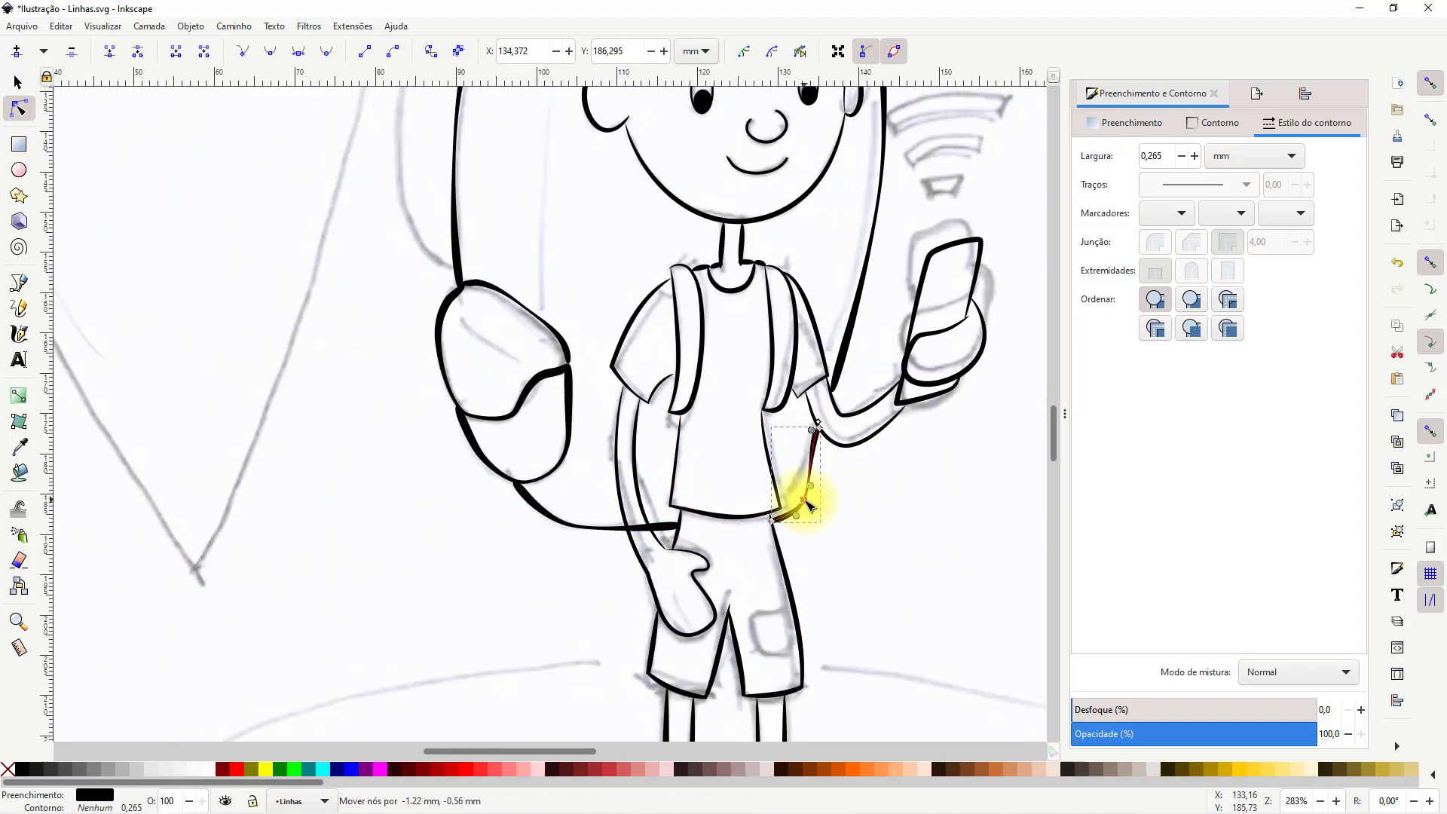
Delete the separate stroke at the backpack's lower corner below the raised arm
scroll(846, 507, "up", 5)
scroll(833, 365, "down", 4)
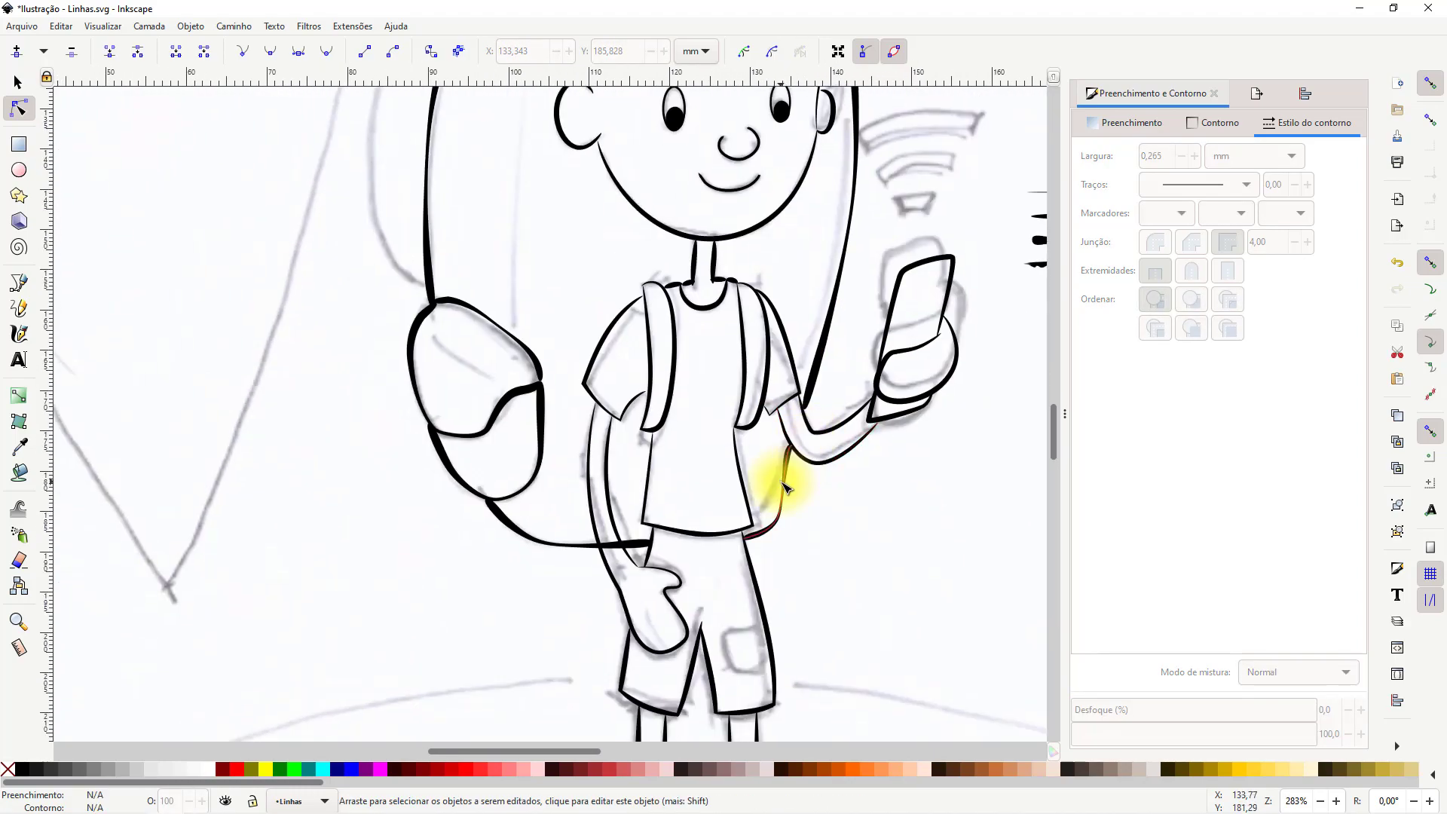
key("s")
key("Delete")
Extend the backpack's far side edge past the raised arm to the shorts and add a node at its lower corner
scroll(812, 463, "up", 1)
double_click(810, 363)
left_click_drag(802, 388, 719, 575)
double_click(759, 549)
scroll(718, 587, "up", 4)
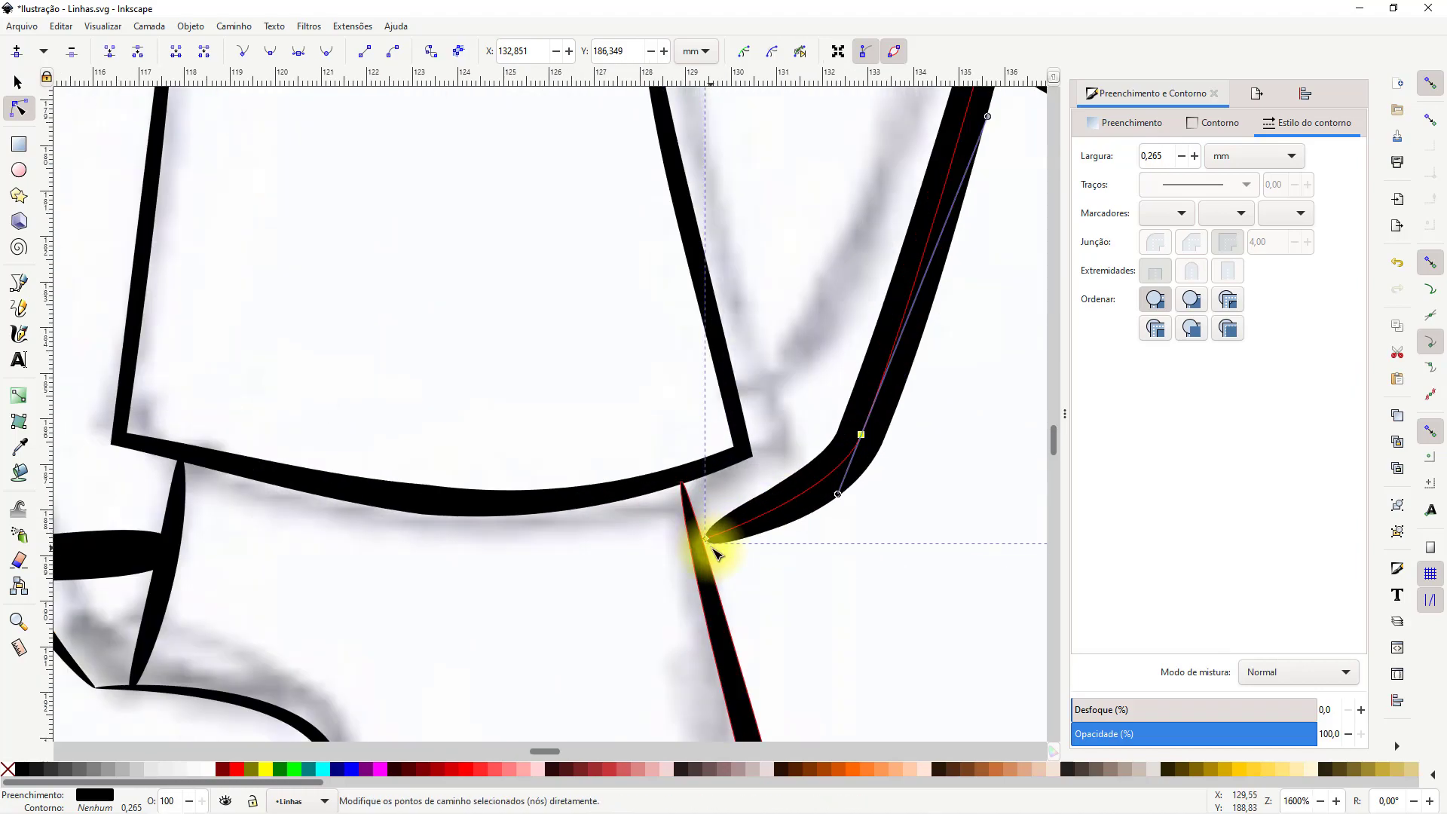
Smooth the extended side edge by adjusting the handles and position of its lower corner node
left_click_drag(837, 495, 839, 519)
scroll(864, 506, "down", 8)
scroll(869, 500, "up", 2)
left_click_drag(920, 315, 907, 360)
left_click_drag(903, 410, 902, 446)
left_click_drag(907, 360, 896, 353)
Try to erase the section of the backpack's side edge that crosses the raised arm
left_click(964, 529)
scroll(895, 476, "up", 6)
left_click(759, 514)
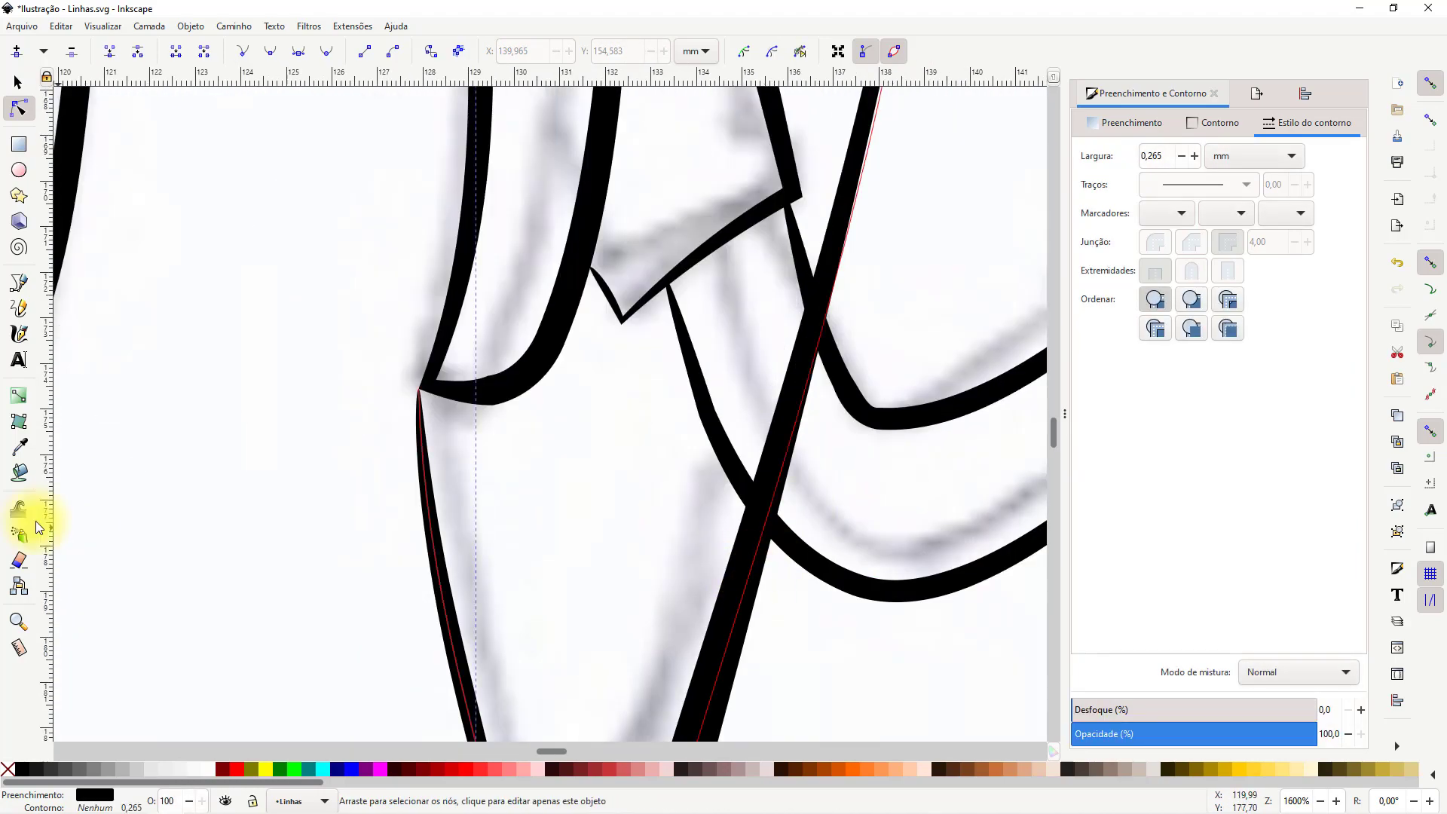
left_click(19, 560)
left_click(19, 82)
left_click(631, 471)
scroll(675, 475, "down", 5)
left_click(699, 391)
scroll(699, 395, "up", 7)
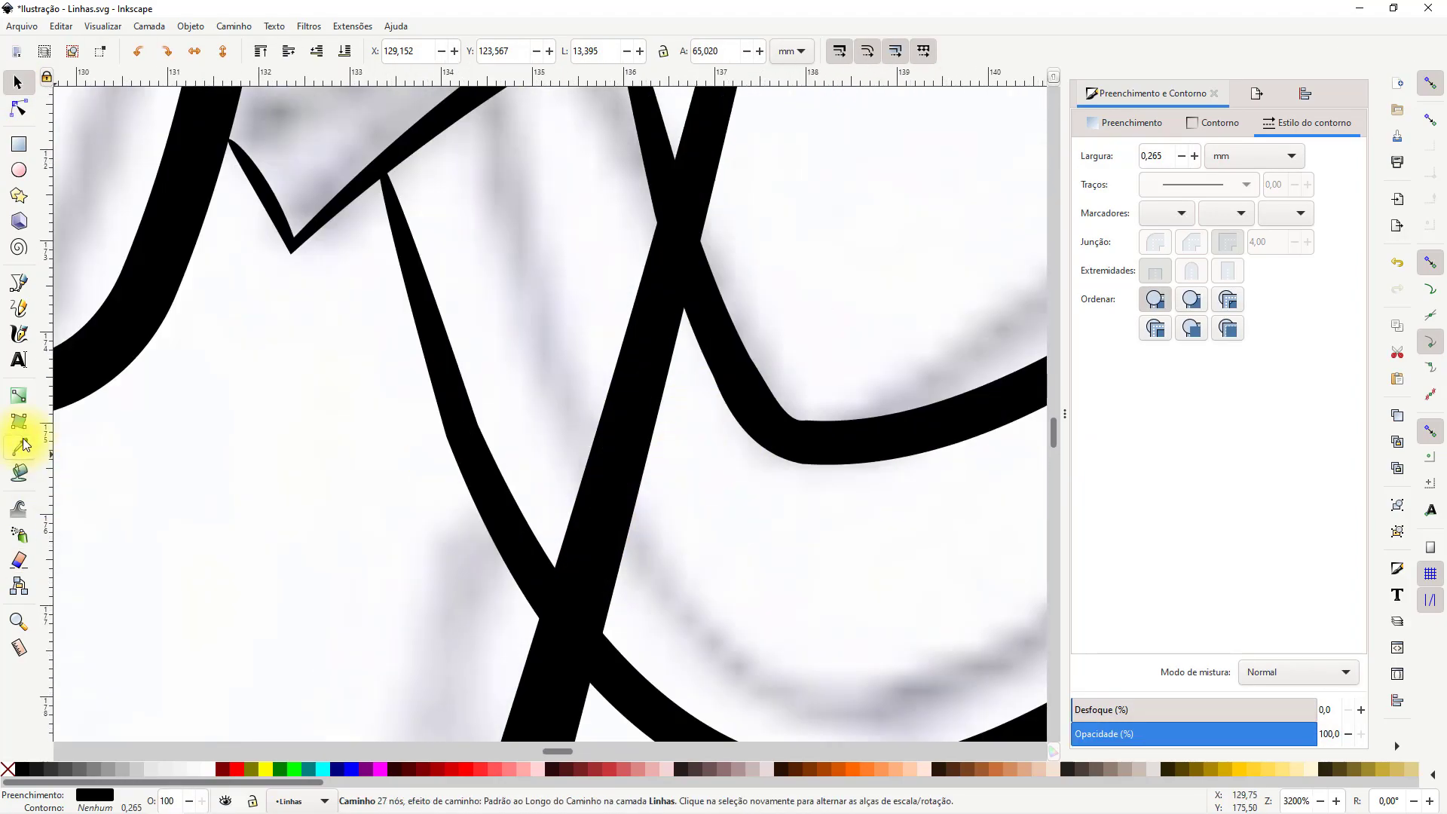
left_click(19, 560)
left_click_drag(591, 458, 609, 531)
key("ctrl+z")
Try erasing the side edge inside the raised arm with the eraser width at 30
left_click_drag(182, 50, 122, 45)
type("30")
left_click_drag(603, 443, 604, 531)
key("ctrl+z")
Set the eraser width to 50 and test it on the side edge inside the raised arm
left_click_drag(186, 51, 149, 45)
type("50")
mouse_move(612, 380)
left_mouse_down()
mouse_move(664, 296)
mouse_move(645, 313)
mouse_move(633, 466)
left_mouse_up()
key("ctrl+z")
Select the backpack's far side stroke and erase its section inside the raised arm
left_click(19, 83)
left_click(652, 397)
scroll(653, 399, "down", 10)
left_click_drag(654, 411, 675, 459)
key("ctrl+z")
scroll(653, 406, "up", 8)
left_click(19, 559)
mouse_move(662, 297)
left_mouse_down()
mouse_move(681, 361)
mouse_move(616, 438)
left_mouse_up()
scroll(682, 353, "down", 4)
scroll(682, 353, "down", 3)
Erase the section of the backpack's bottom edge that runs inside the lowered arm
scroll(578, 407, "up", 4)
left_click(19, 83)
left_click(569, 435)
left_click(19, 559)
scroll(610, 444, "up", 4)
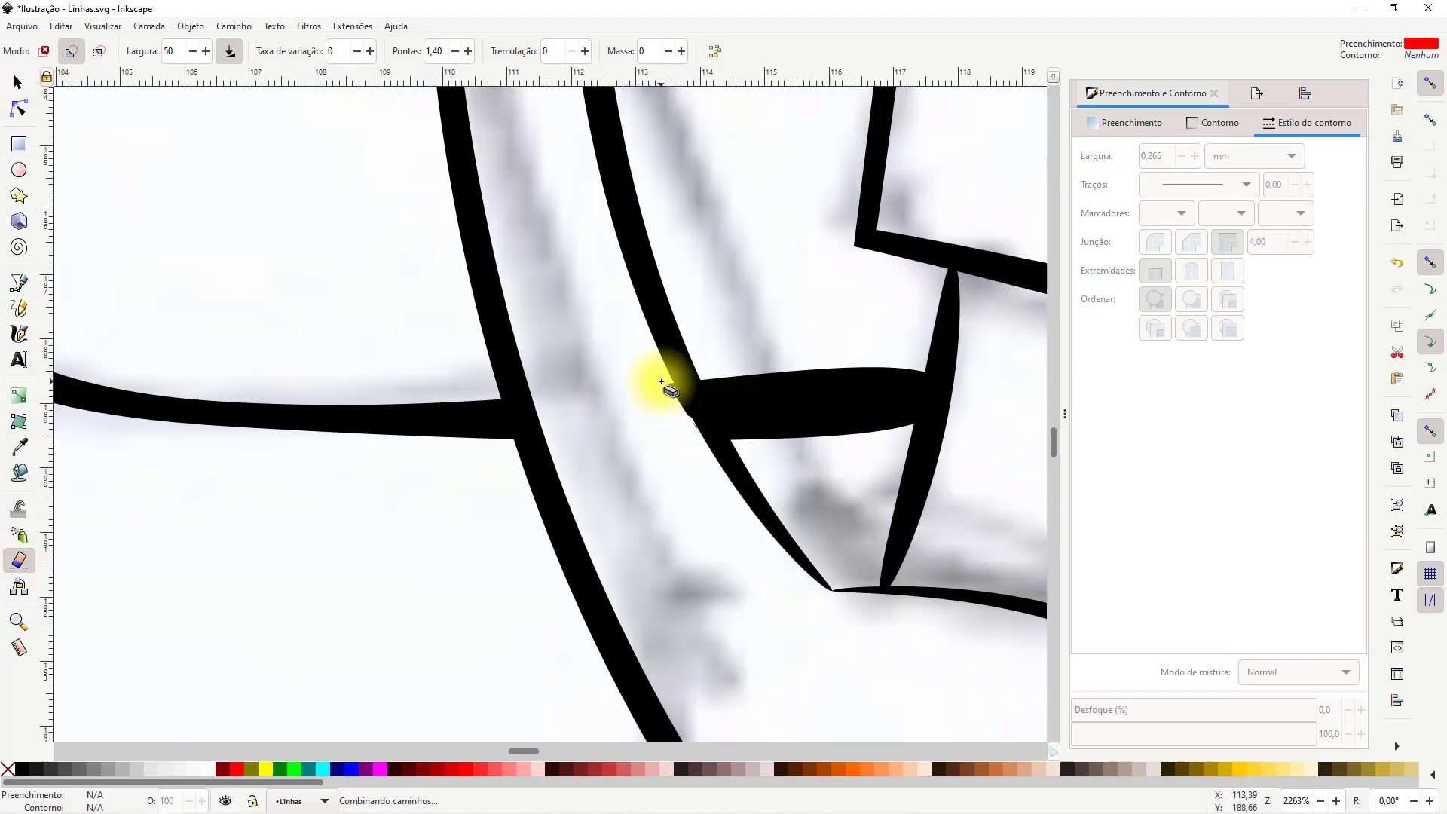
key("s")
key("shift+e")
scroll(663, 381, "down", 9)
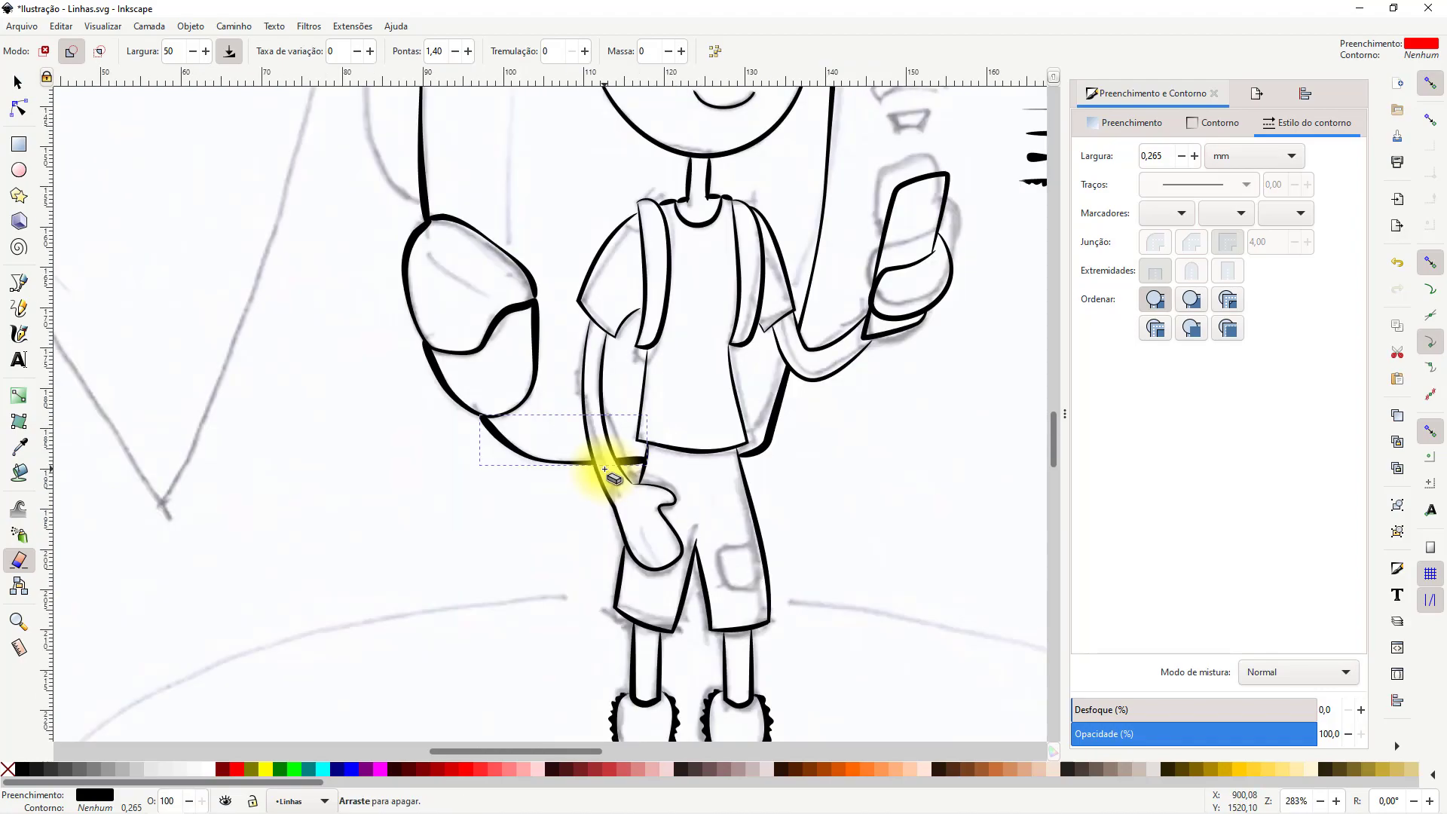
Trace the backpack's outer side bulge from the rolled mat to the pocket flap with a Bezier stroke at 0,91 shape scale
key("s")
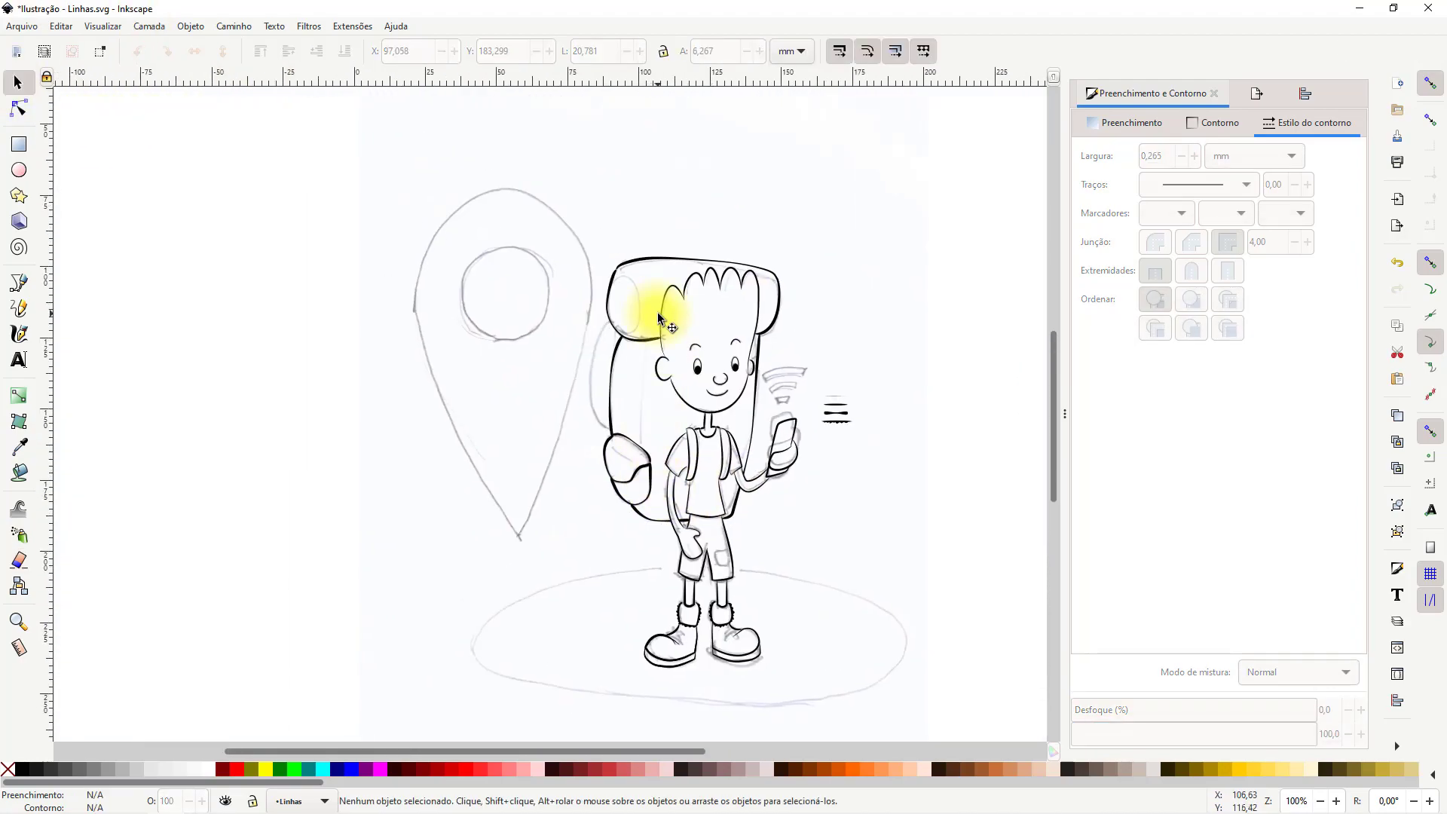
scroll(607, 414, "up", 2)
left_click(21, 332)
left_click(19, 283)
scroll(584, 295, "up", 2)
left_click(604, 247)
left_click_drag(529, 434, 528, 560)
left_click(604, 678)
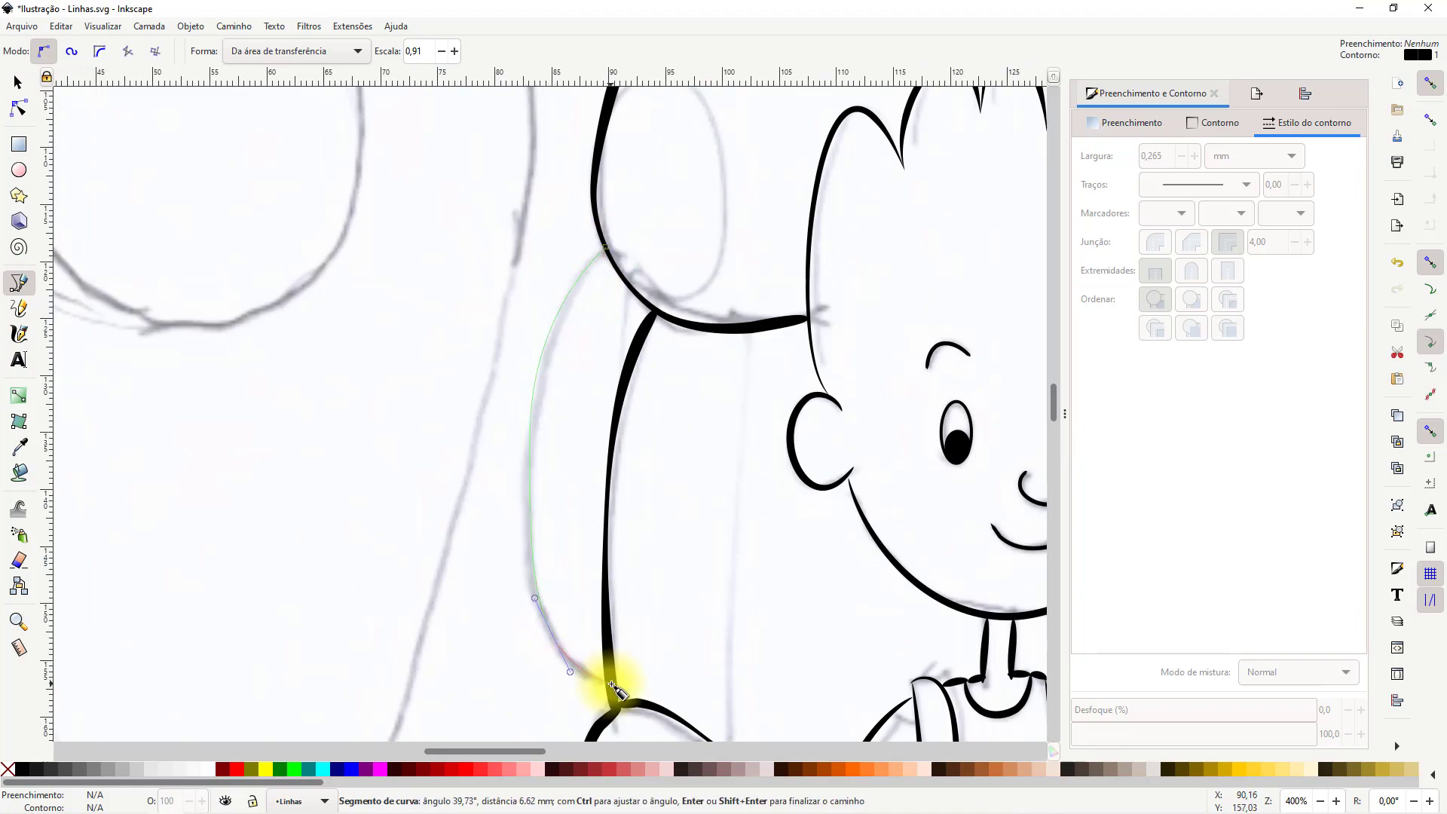
key("Return")
left_click(17, 81)
scroll(883, 440, "down", 3)
left_click(883, 440)
left_click_drag(849, 573, 829, 544)
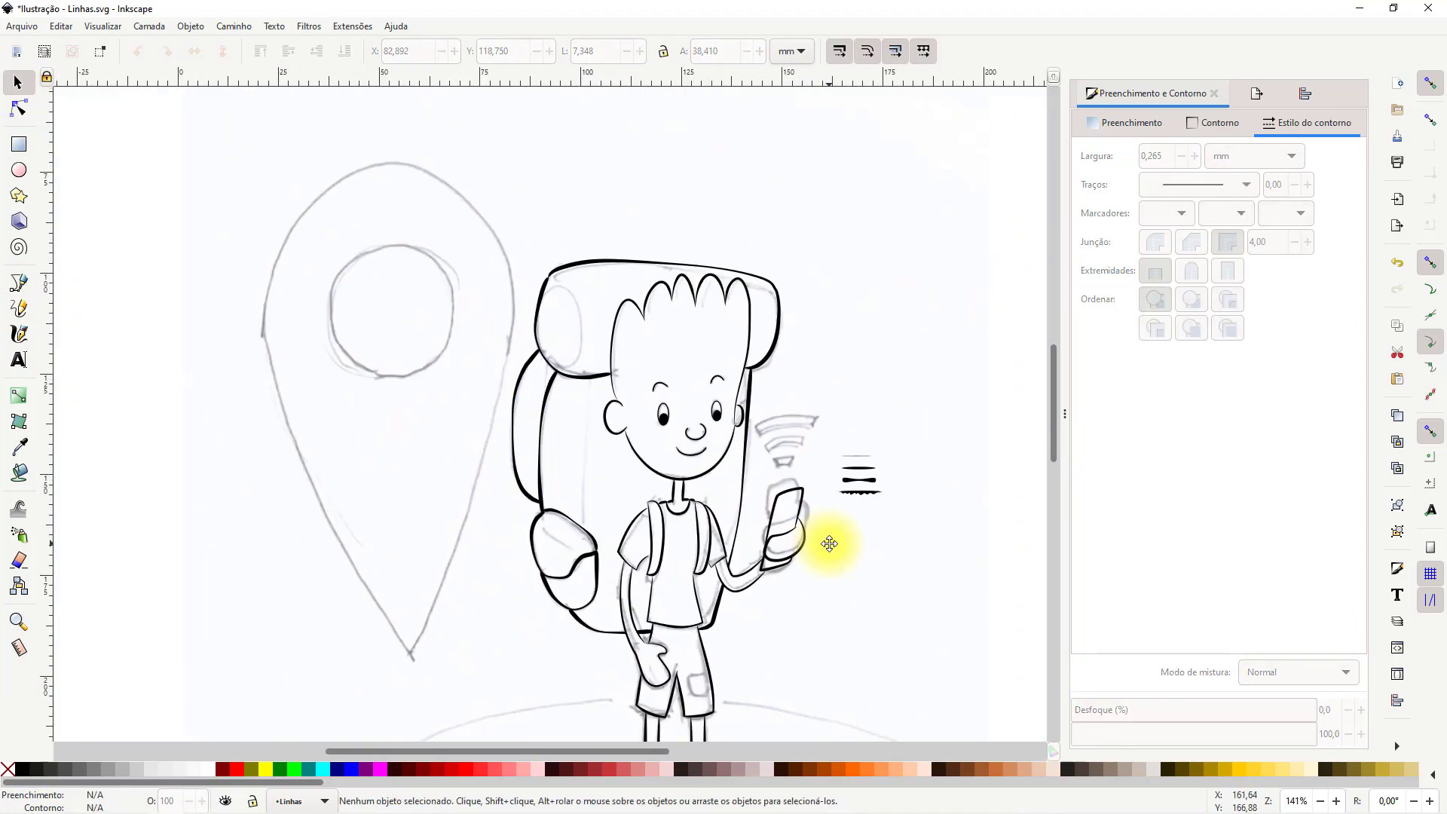
scroll(879, 381, "down", 3)
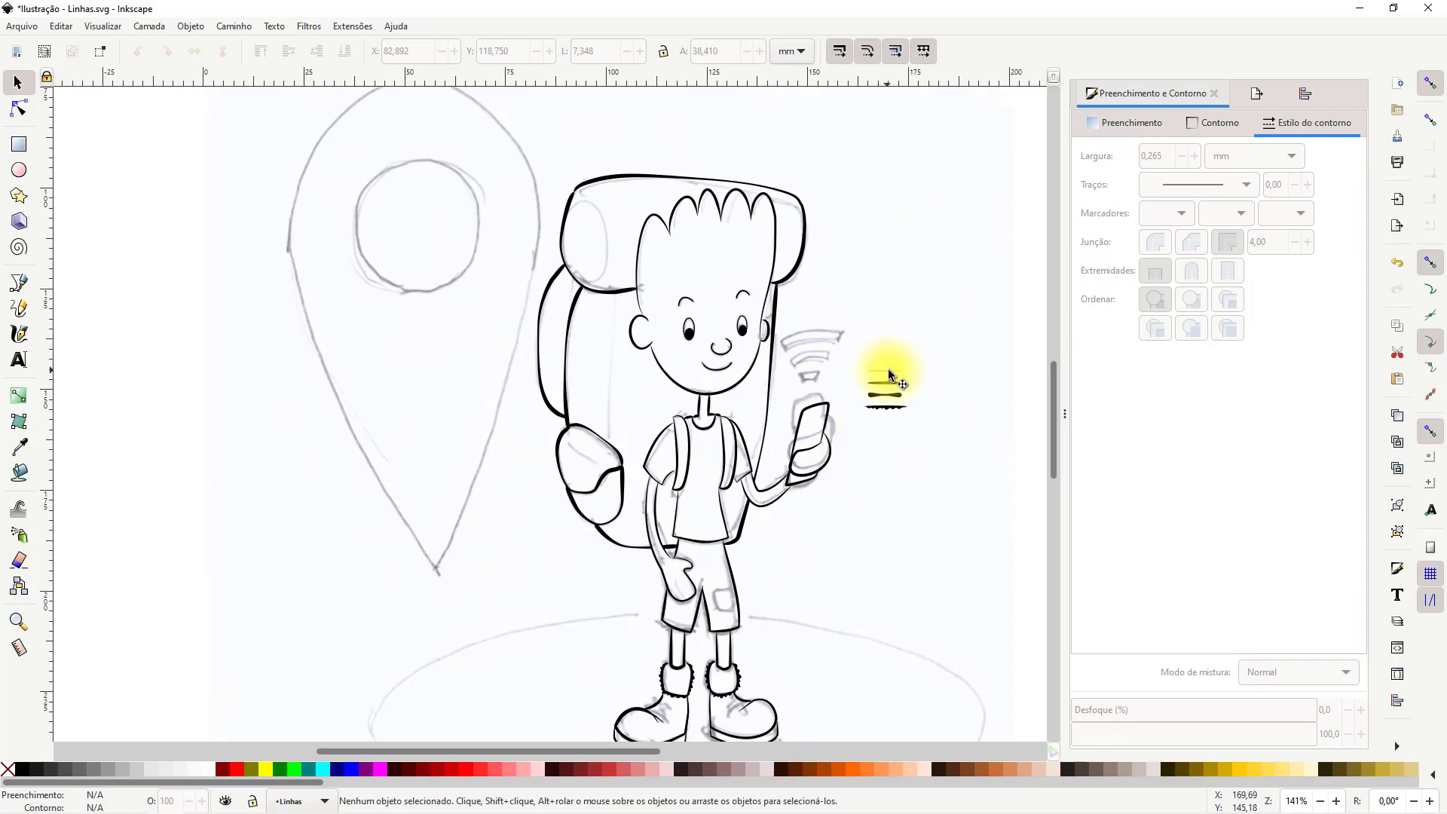
Pick the thinnest sample stroke as the brush shape and trace the oval on the rolled mat's end with the Pencil
left_click(874, 379)
left_click(19, 308)
scroll(587, 324, "up", 4)
left_click_drag(626, 203, 618, 426)
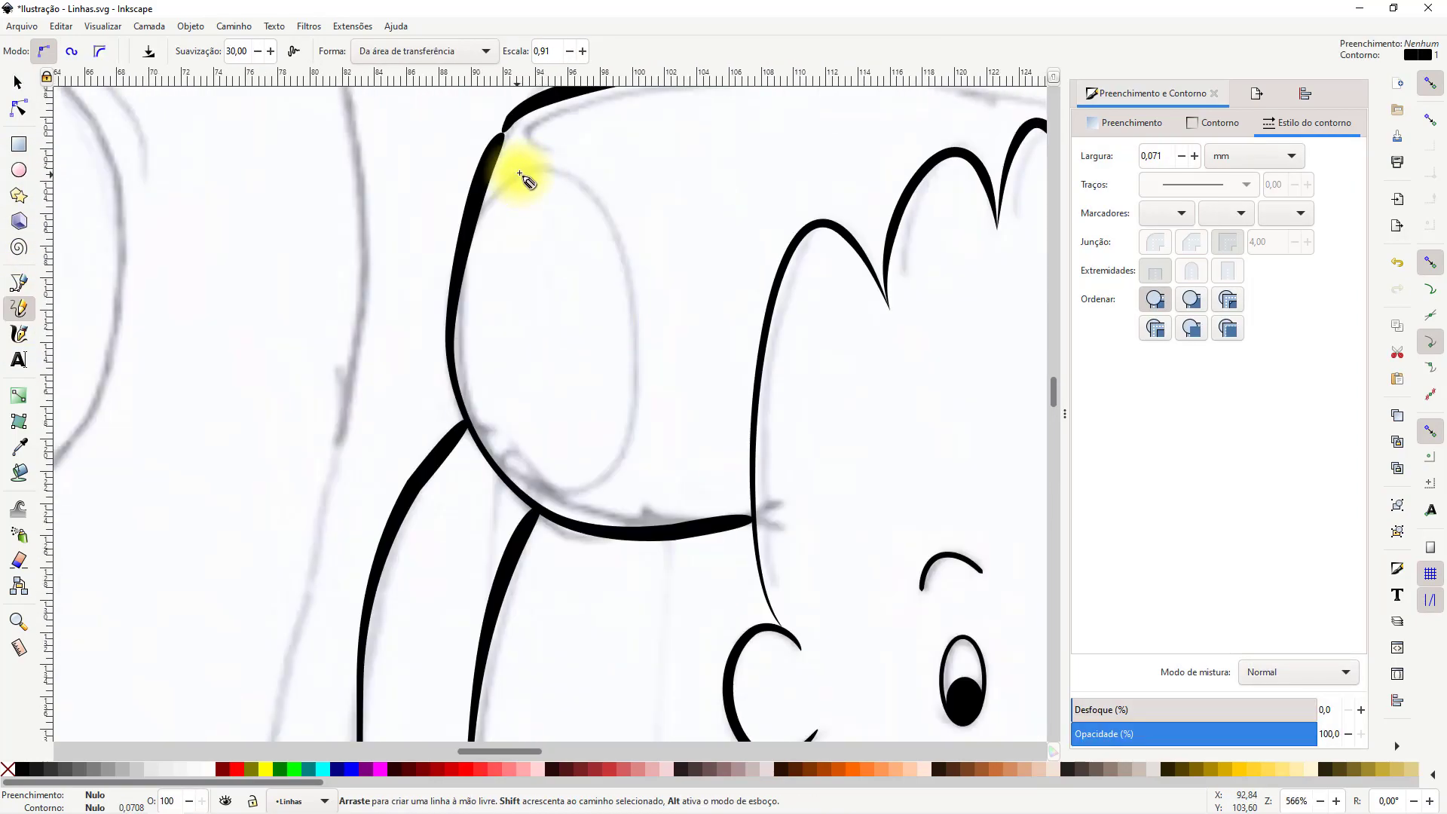
left_click_drag(517, 175, 567, 497)
scroll(749, 497, "down", 3)
Trace the backpack's thin inner vertical line and the crease on the side pocket's flap with the Pencil
left_click_drag(709, 638, 585, 405)
scroll(601, 439, "up", 2)
mouse_move(588, 129)
left_mouse_down()
mouse_move(597, 377)
mouse_move(581, 510)
left_mouse_up()
left_click_drag(631, 560, 613, 297)
left_click_drag(432, 268, 530, 345)
scroll(646, 471, "down", 4)
scroll(721, 354, "up", 4)
scroll(646, 484, "down", 4)
Trace the small pocket on the leg of the shorts with thin Pencil strokes
scroll(801, 575, "up", 3)
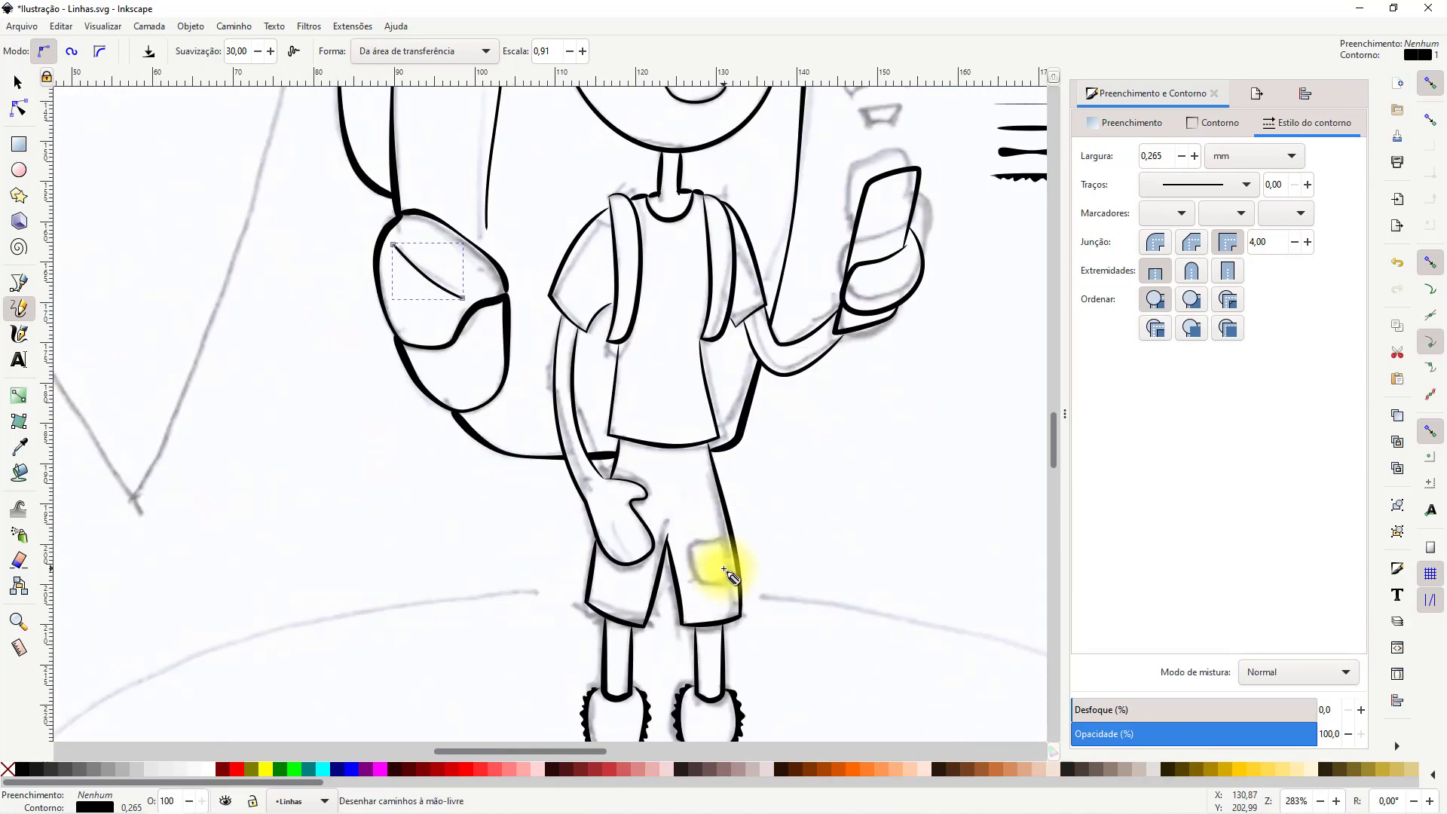
scroll(743, 420, "up", 3)
left_click_drag(742, 420, 584, 461)
left_click_drag(590, 461, 783, 597)
scroll(716, 484, "down", 6)
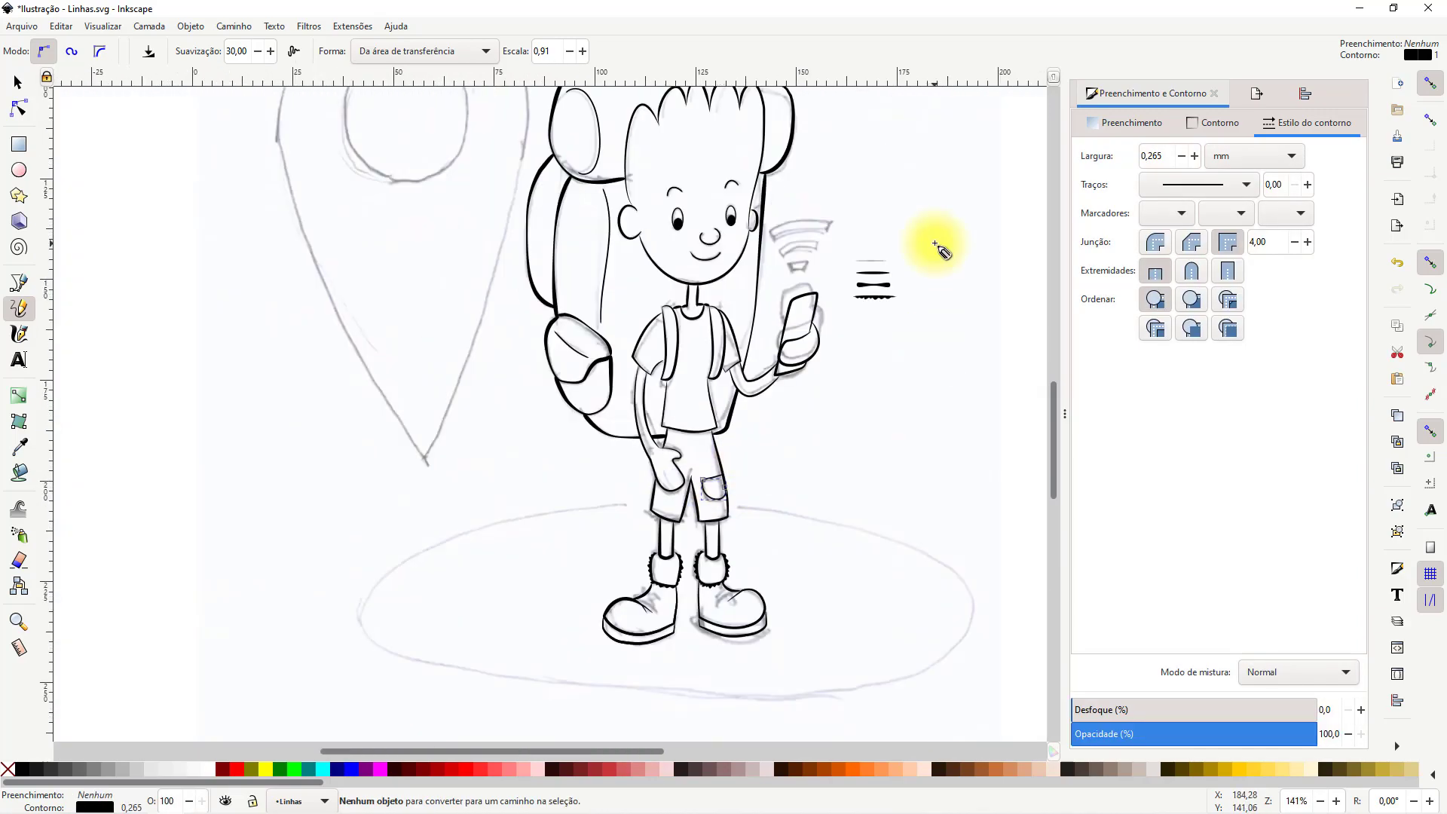
Place a vertical guide through the map pin's centre and draw a circle about 31 mm wide over its hole
left_click_drag(879, 515, 895, 647)
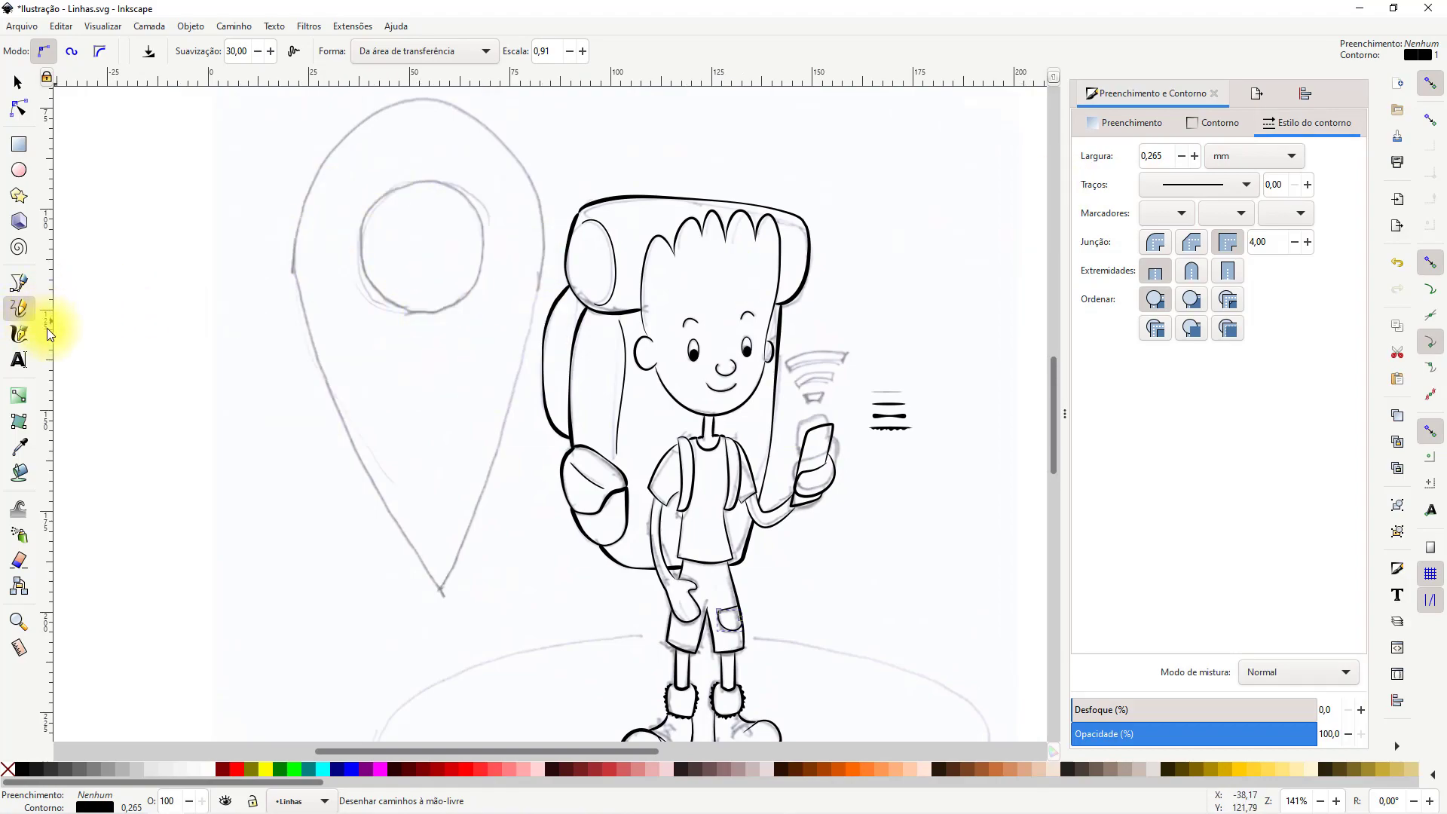
left_click_drag(47, 336, 420, 184)
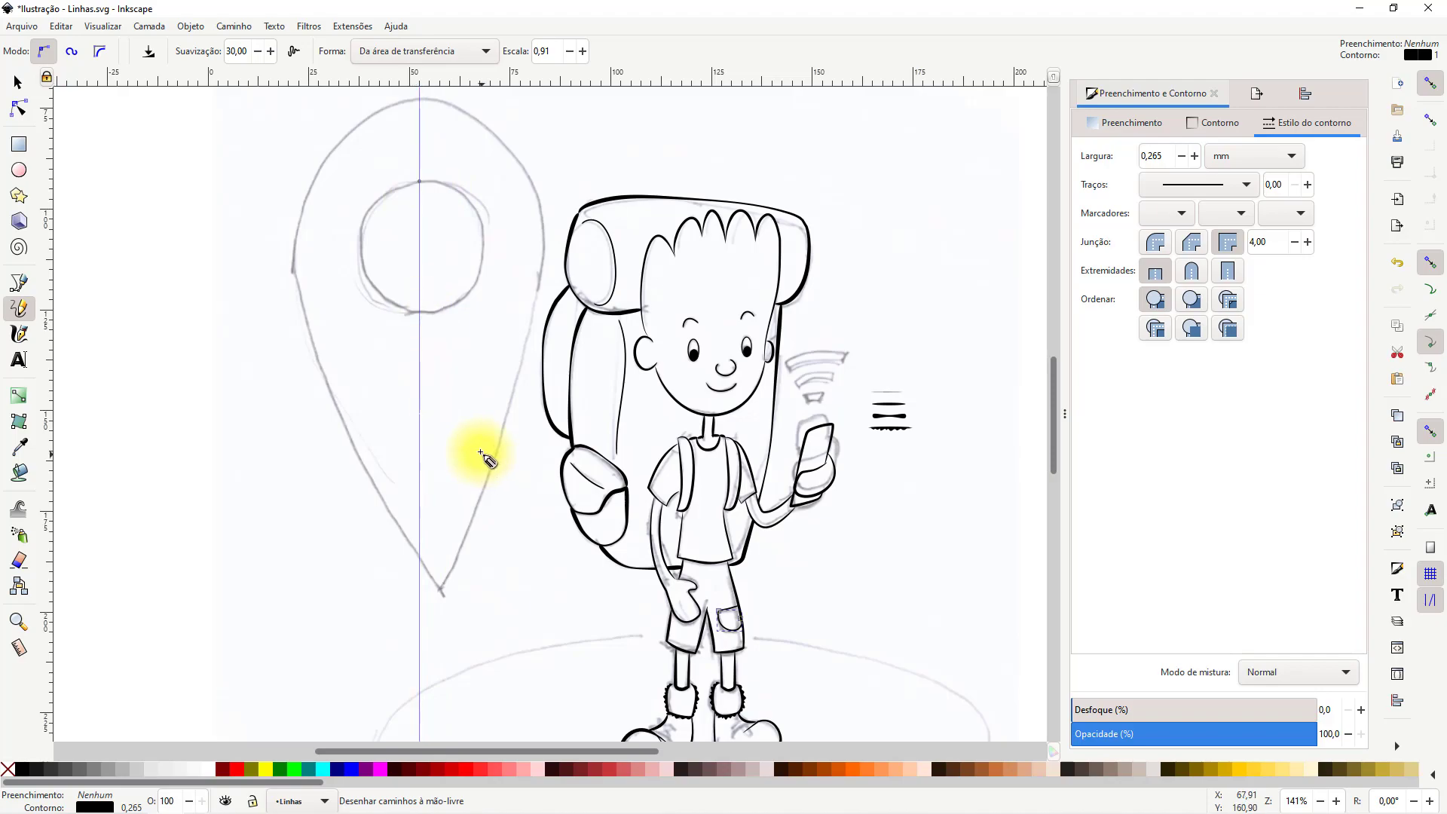
key("e")
mouse_move(382, 259)
left_mouse_down()
mouse_move(453, 192)
mouse_move(465, 154)
mouse_move(441, 206)
mouse_move(462, 174)
mouse_move(471, 201)
mouse_move(508, 131)
left_mouse_up()
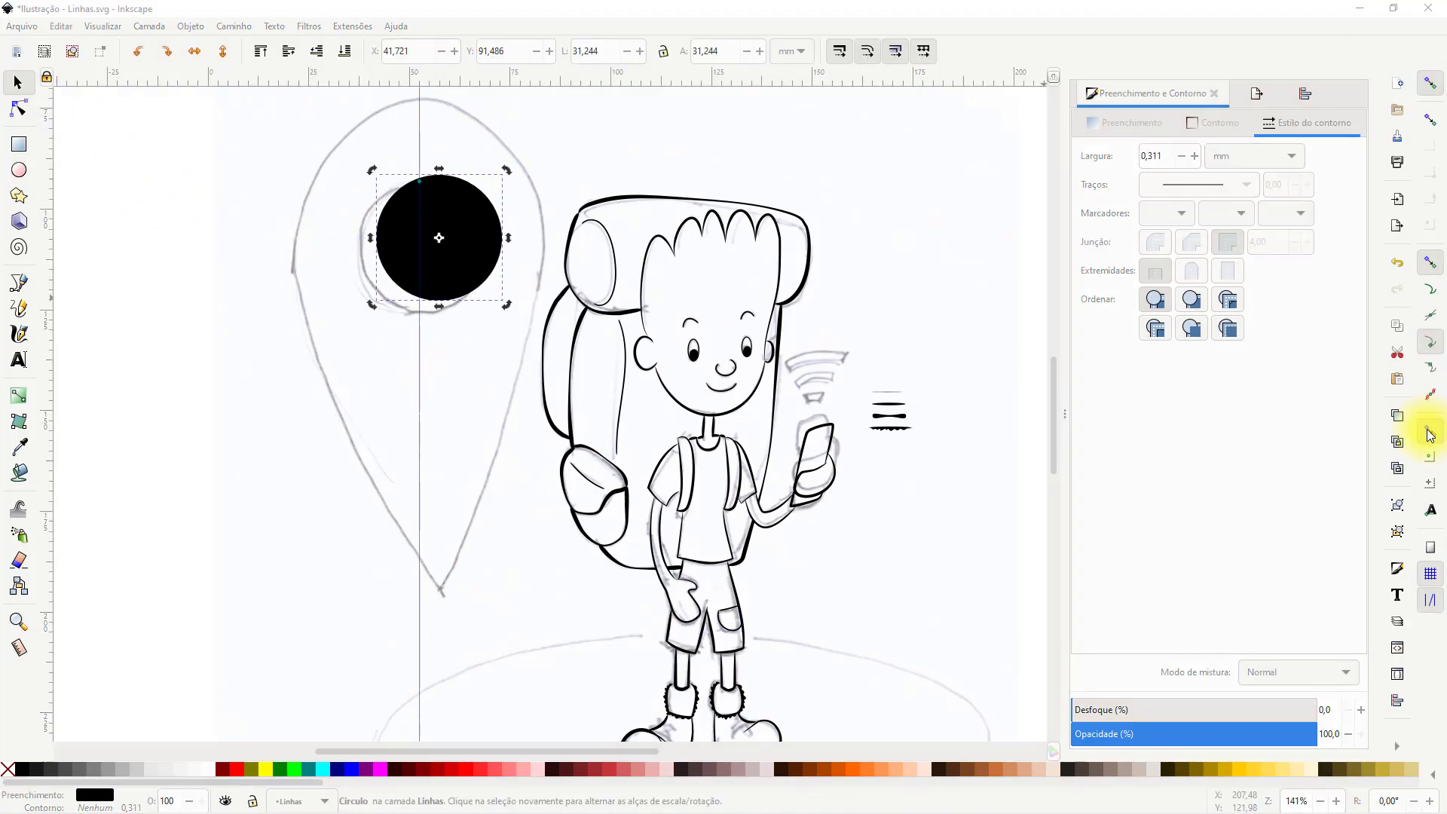
Enable snapping to object centres and move the circle so its centre sits on the vertical guide
left_click(1430, 434)
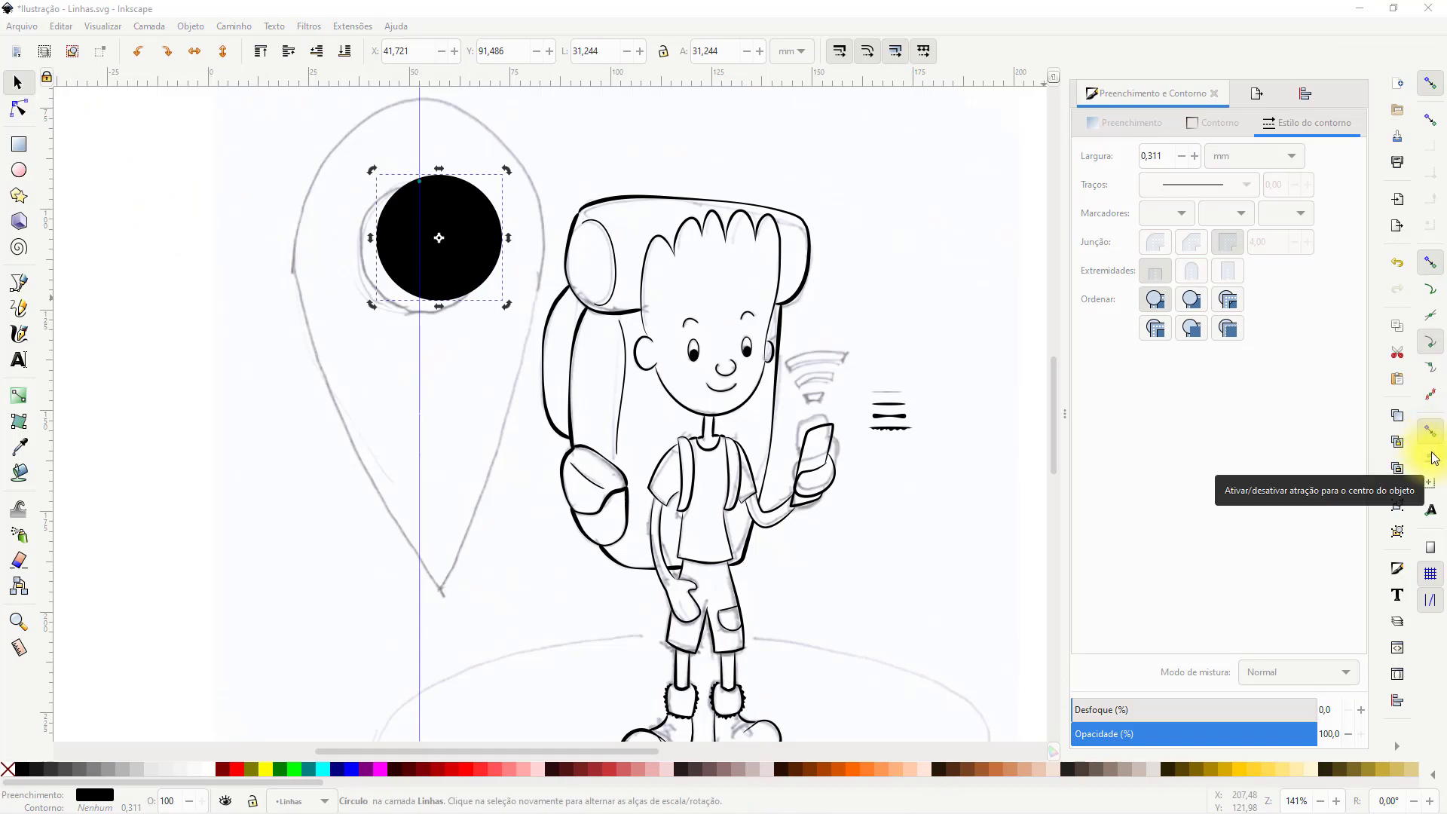
left_click(1431, 459)
mouse_move(474, 252)
left_mouse_down()
mouse_move(490, 258)
mouse_move(485, 245)
mouse_move(464, 256)
left_mouse_up()
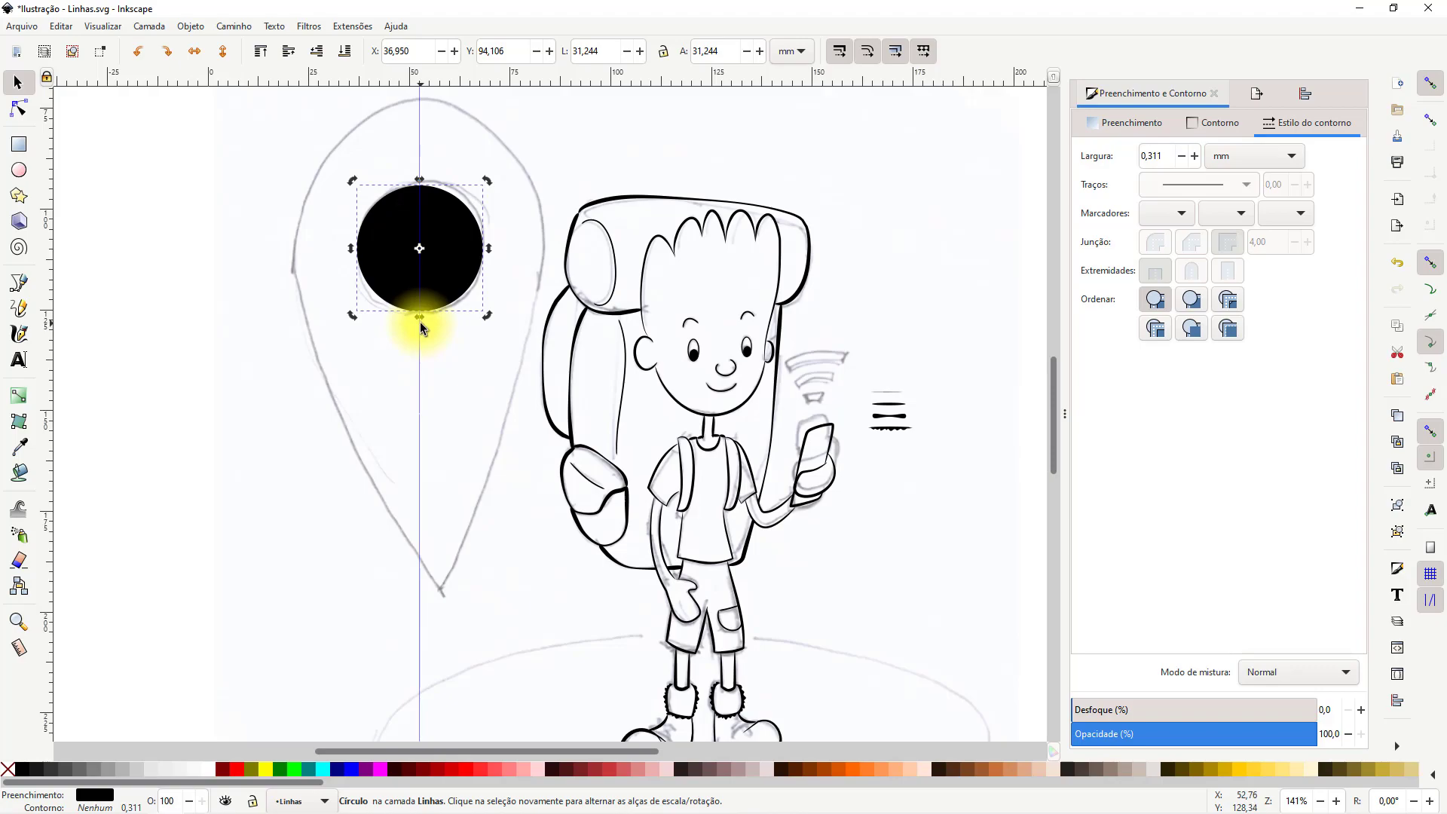
Duplicate the circle and enlarge the copy concentrically to about 63 mm, matching the map pin's head
left_click(468, 261)
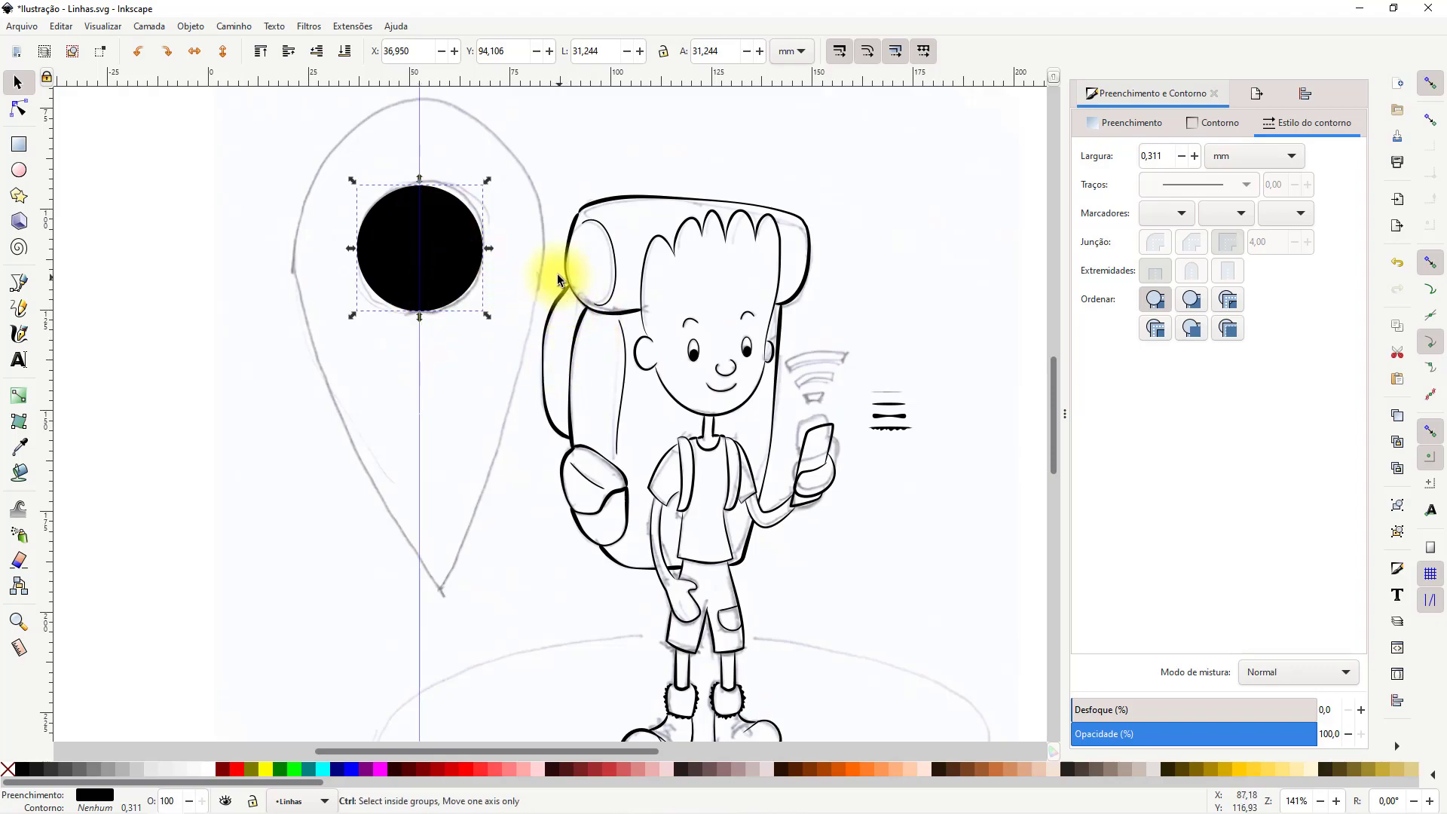
left_click_drag(487, 180, 458, 173)
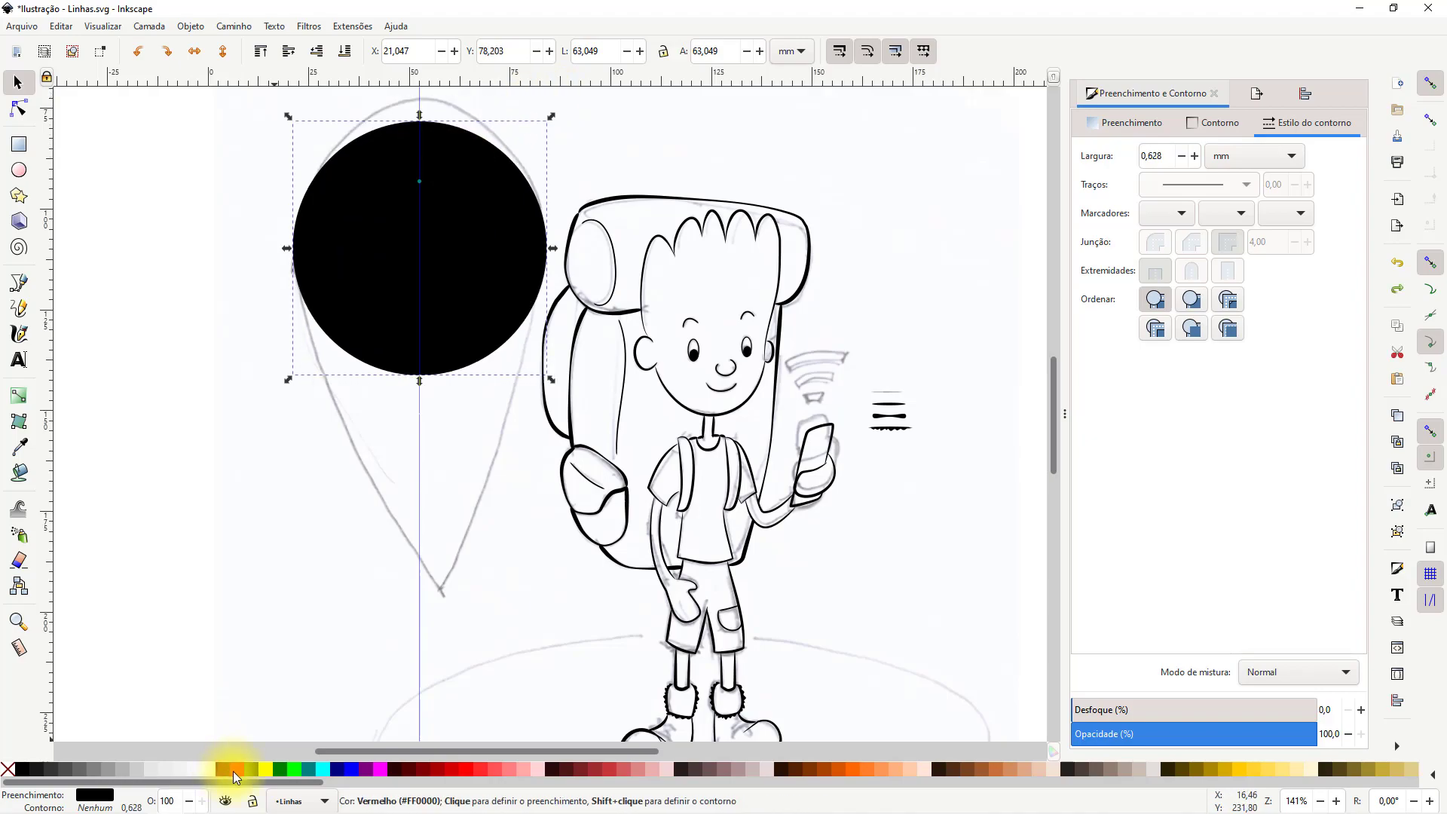
Fill the large circle red (ff0000) at 50% opacity and lower it behind the small black circle
left_click(233, 769)
left_click(1146, 131)
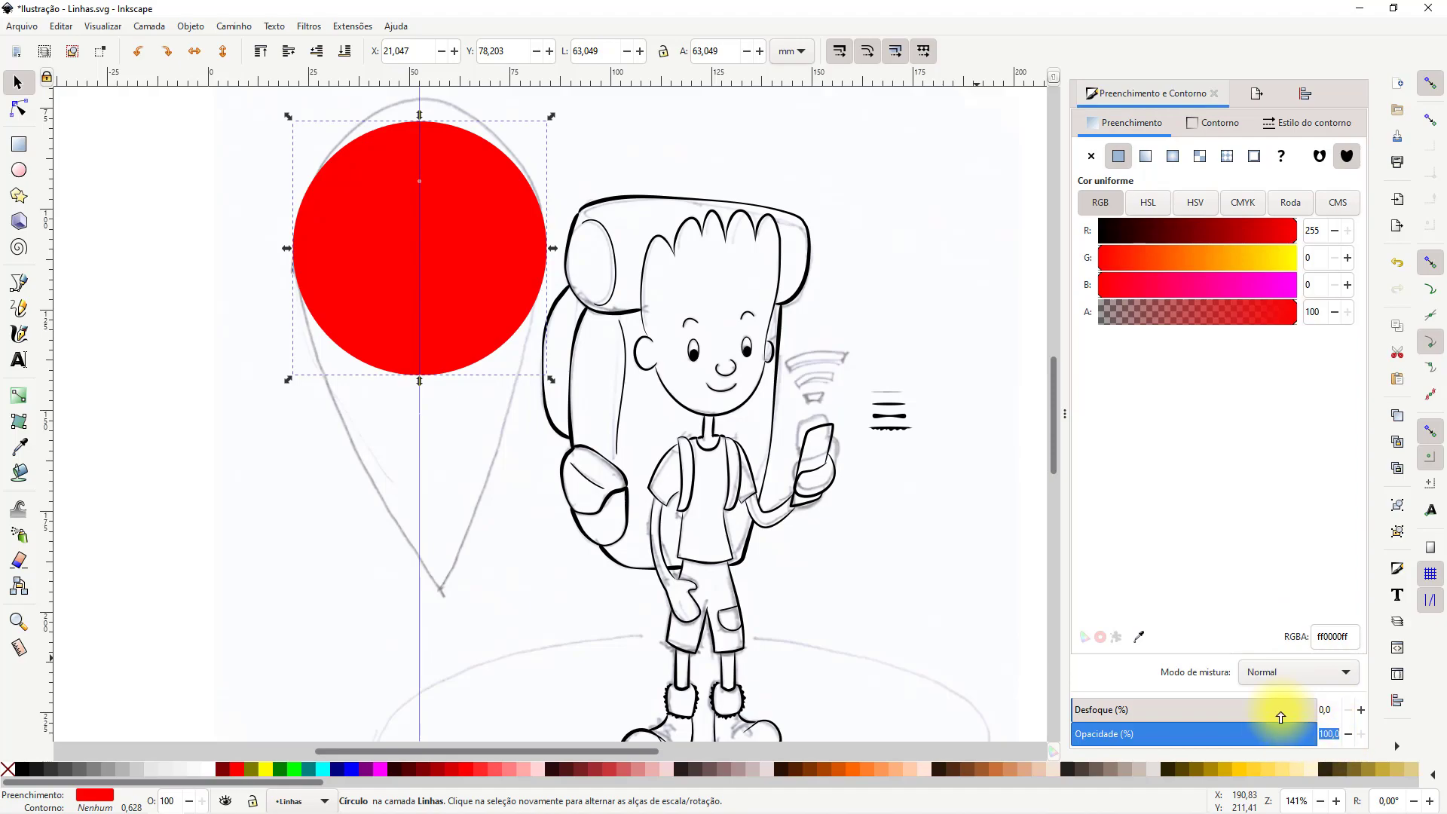
key("Return")
left_click(440, 154)
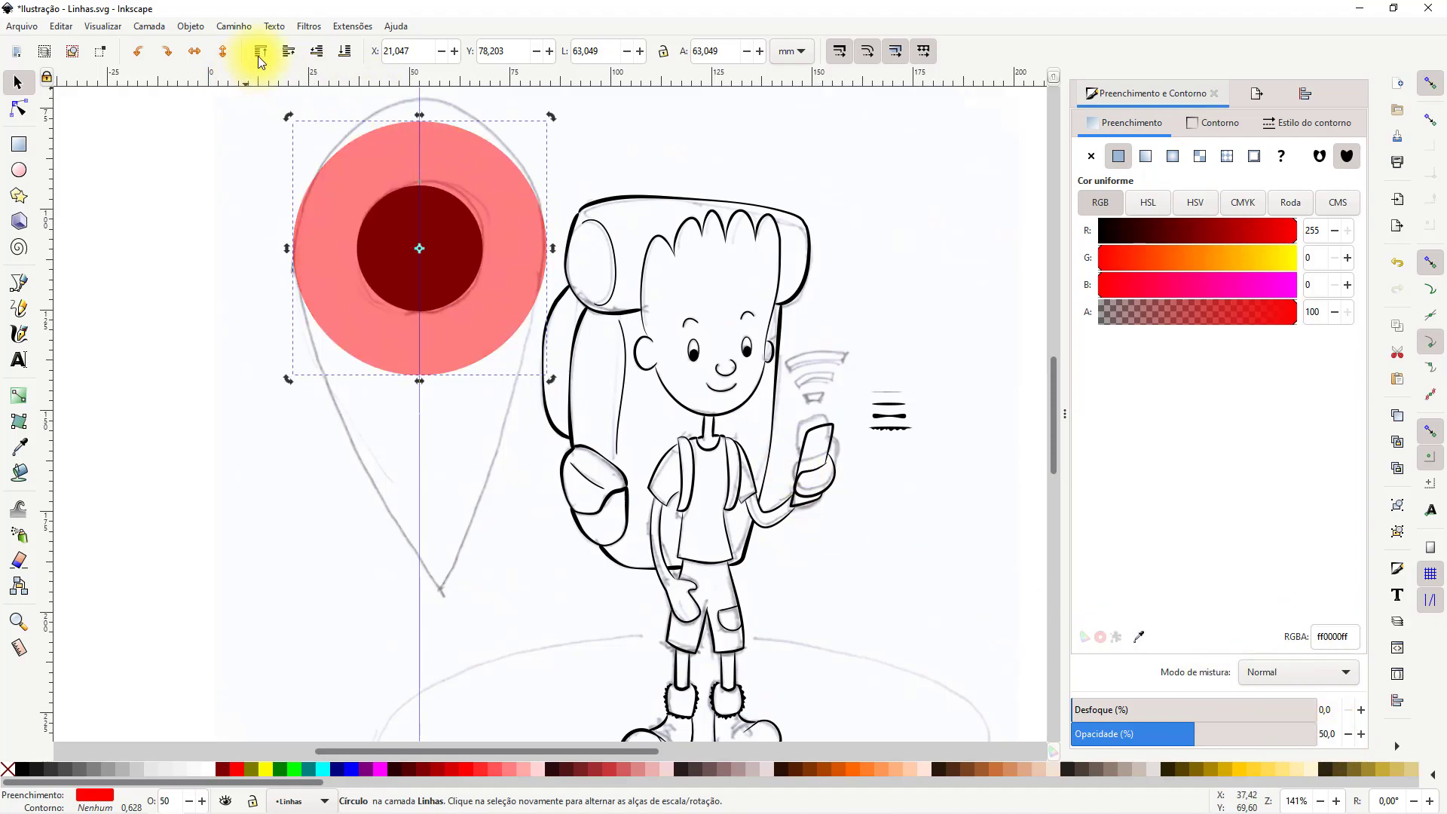
left_click(316, 51)
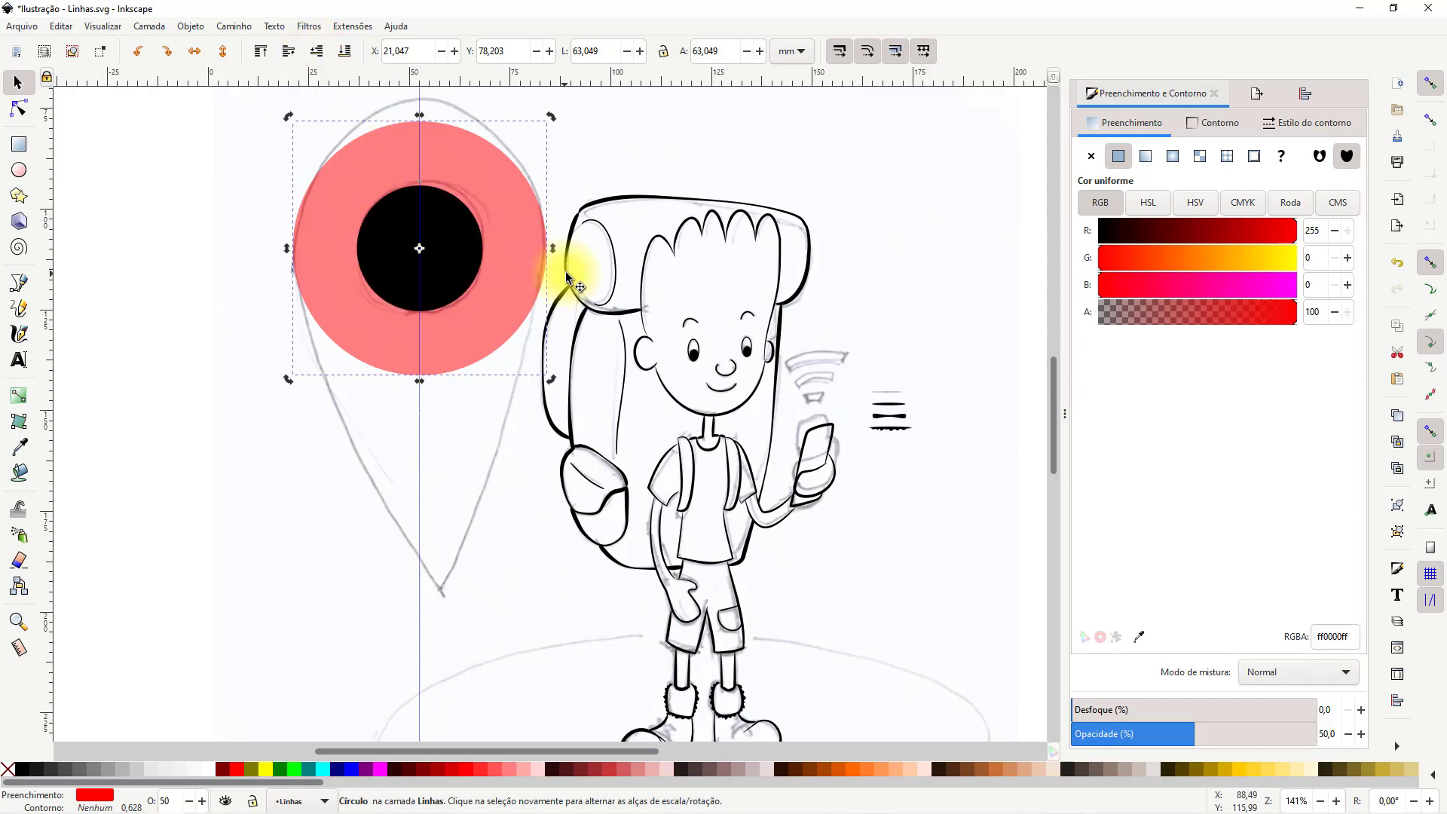
Centre the red circle and the small black circle on each other along both the vertical and horizontal axes
left_click_drag(498, 196, 482, 197)
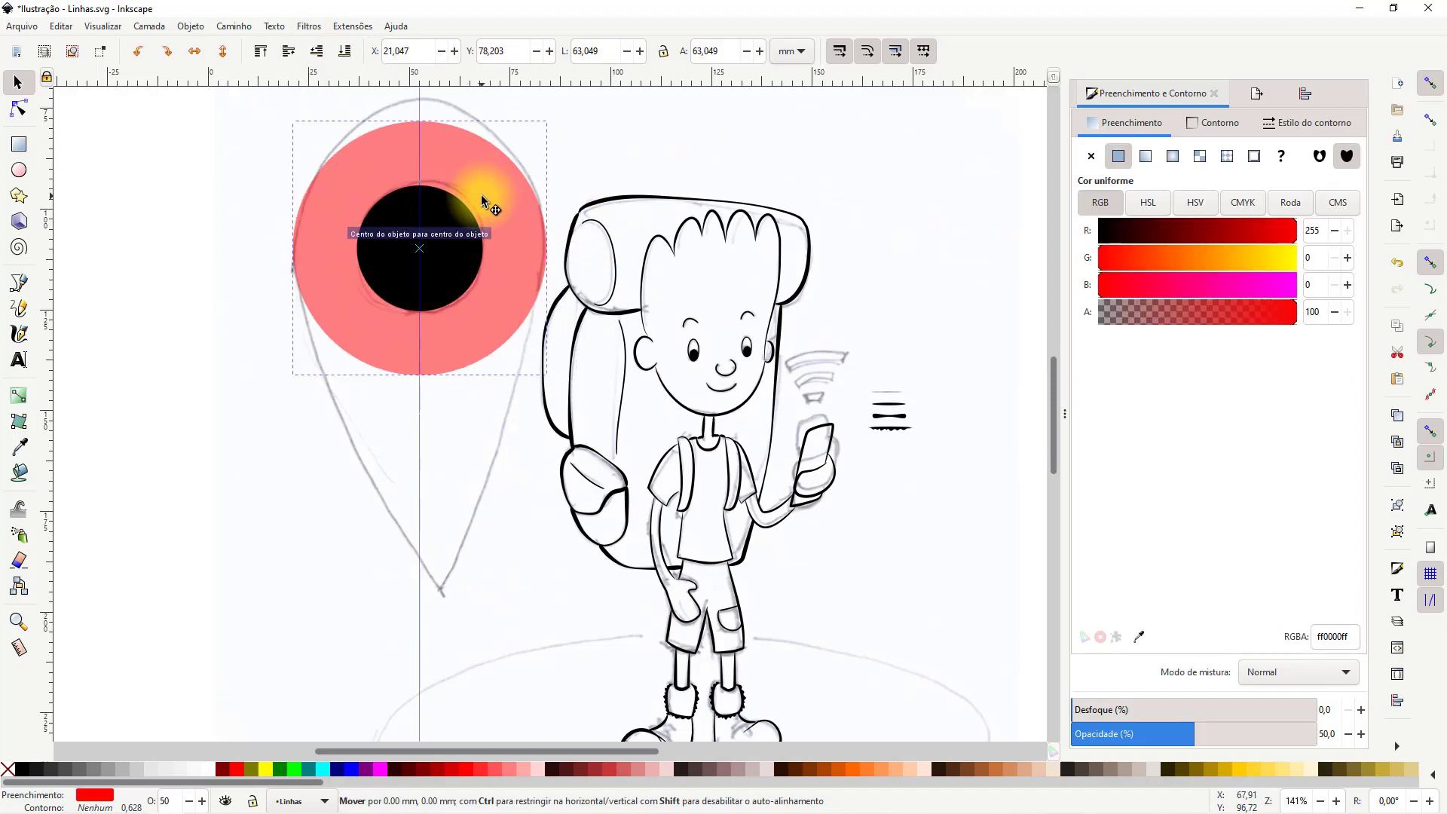
left_click_drag(413, 256, 458, 262)
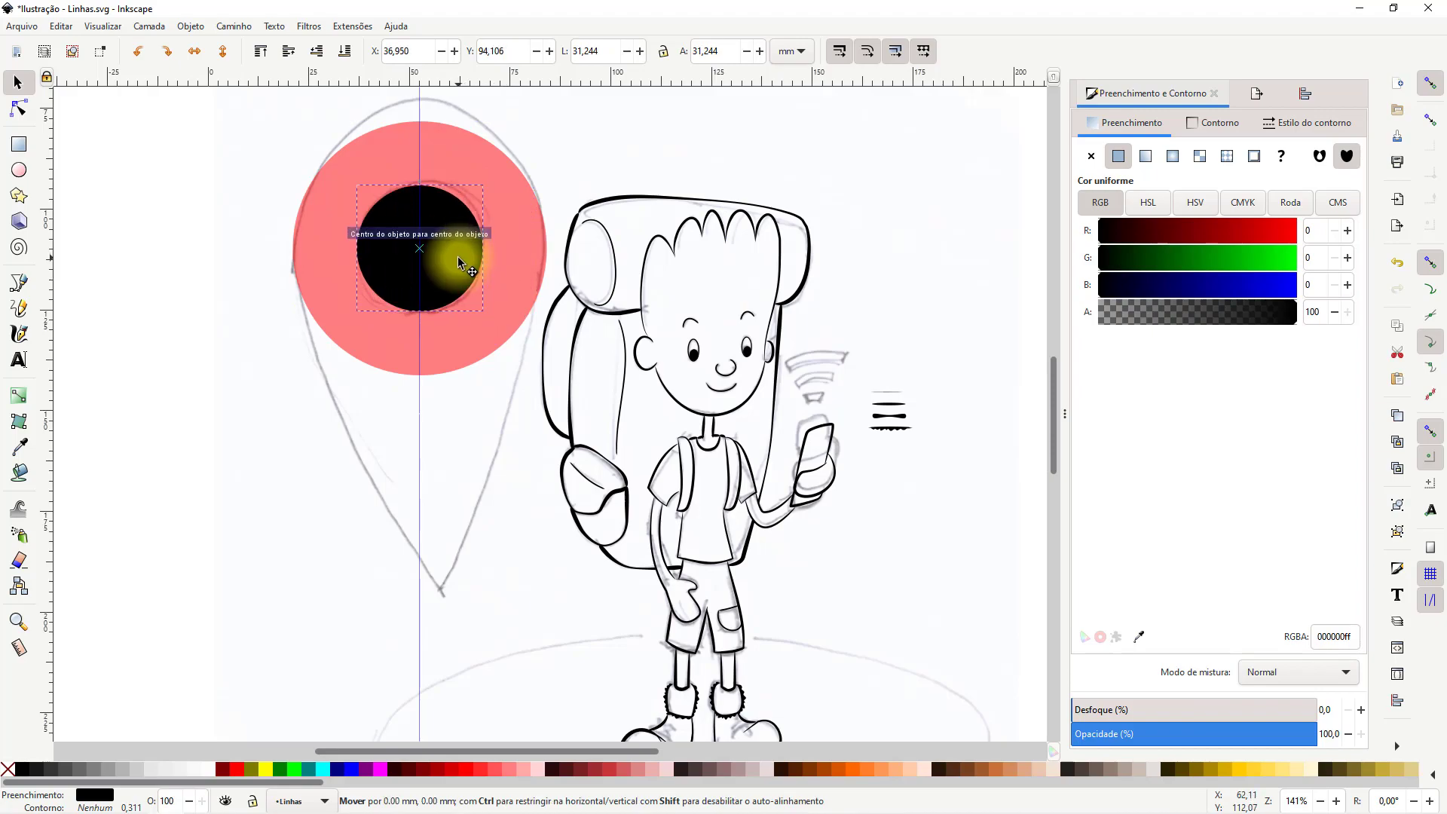
mouse_move(485, 193)
left_mouse_down()
mouse_move(565, 226)
mouse_move(443, 193)
mouse_move(490, 194)
left_mouse_up()
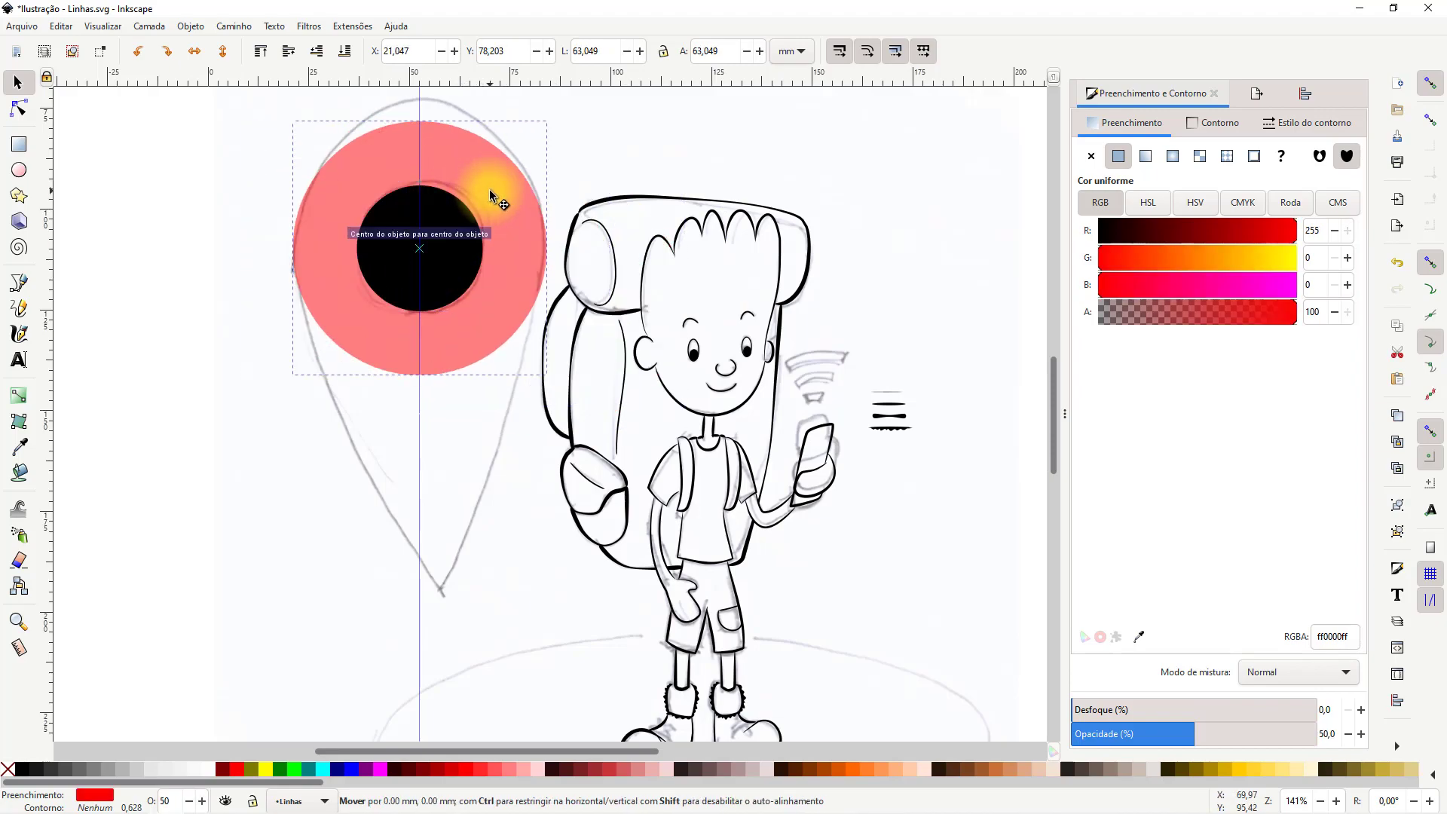
left_click(486, 244, "shift")
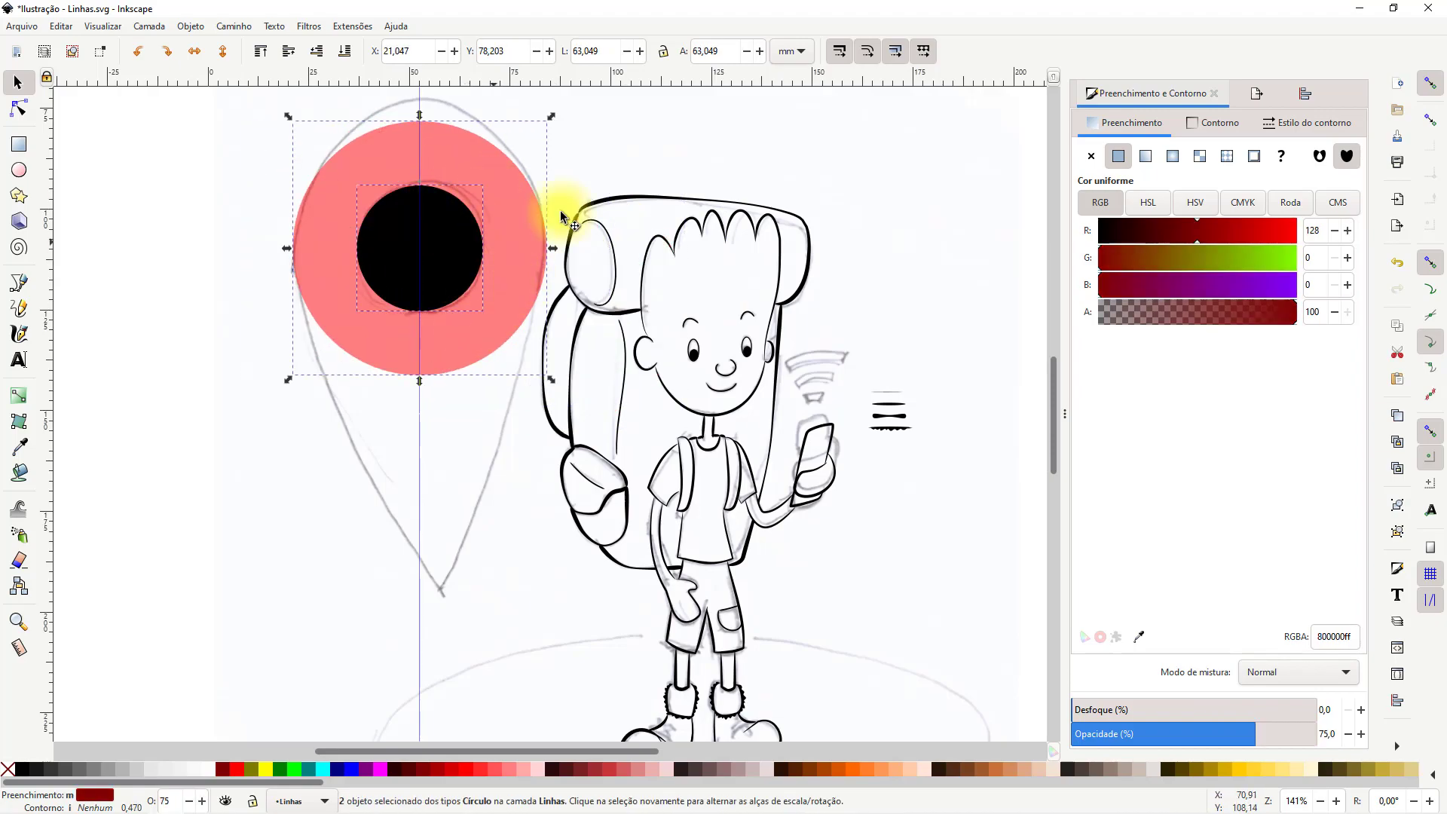
left_click(1300, 93)
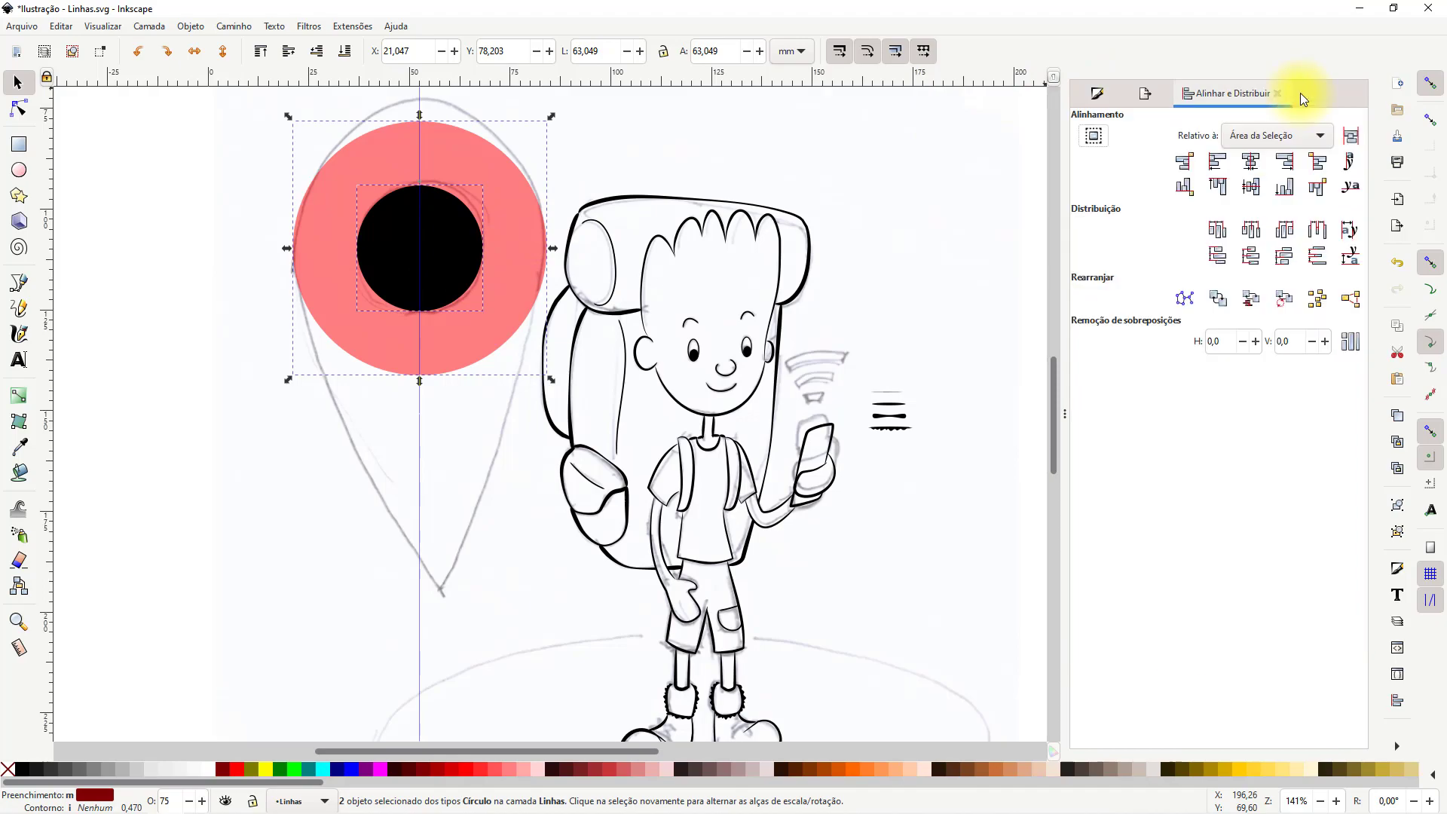
left_click(1251, 160)
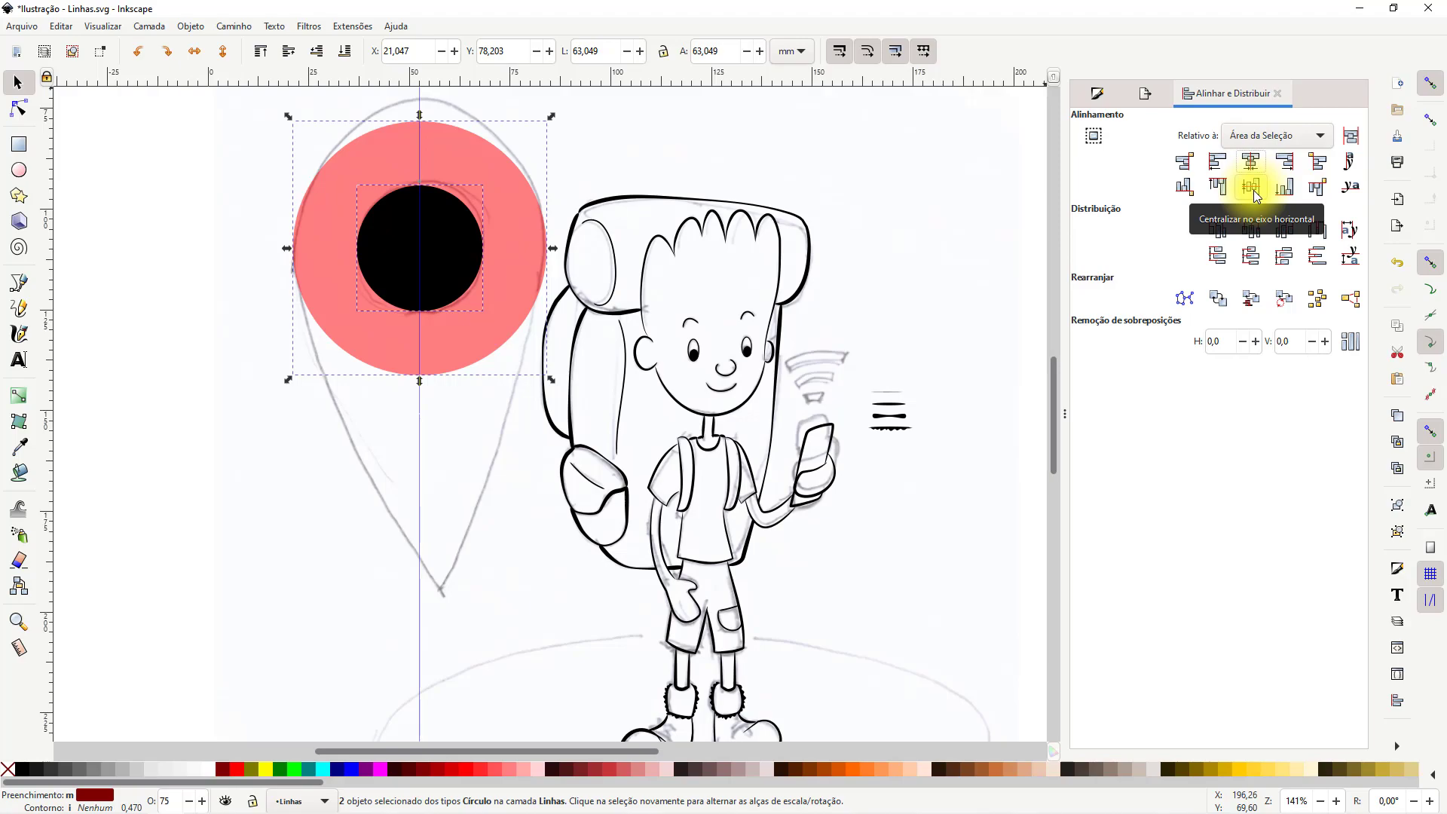
left_click(1254, 190)
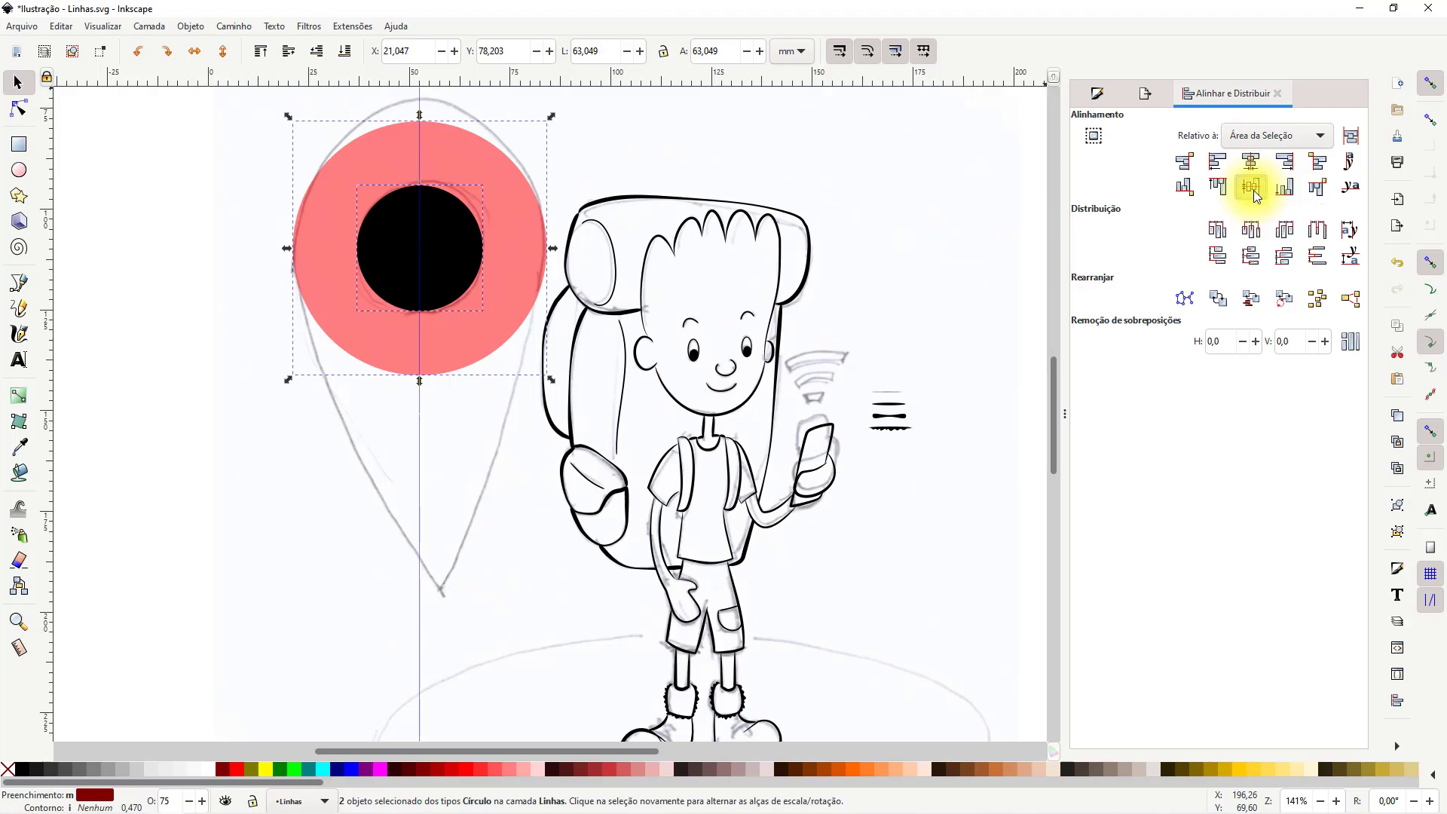
left_click(641, 170)
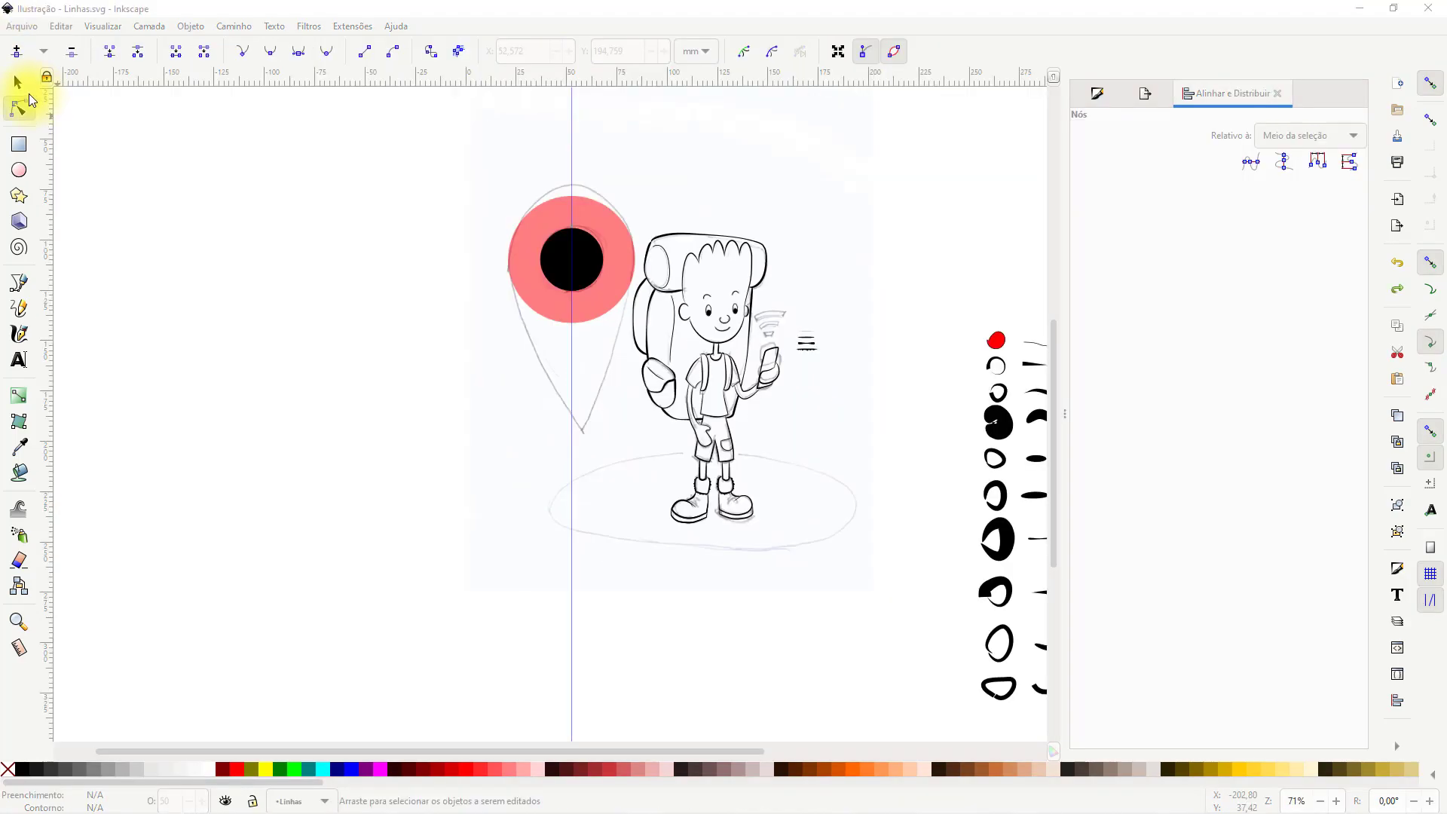
Convert the large red circle to a path
key("s")
left_click(593, 226)
scroll(610, 229, "up", 2)
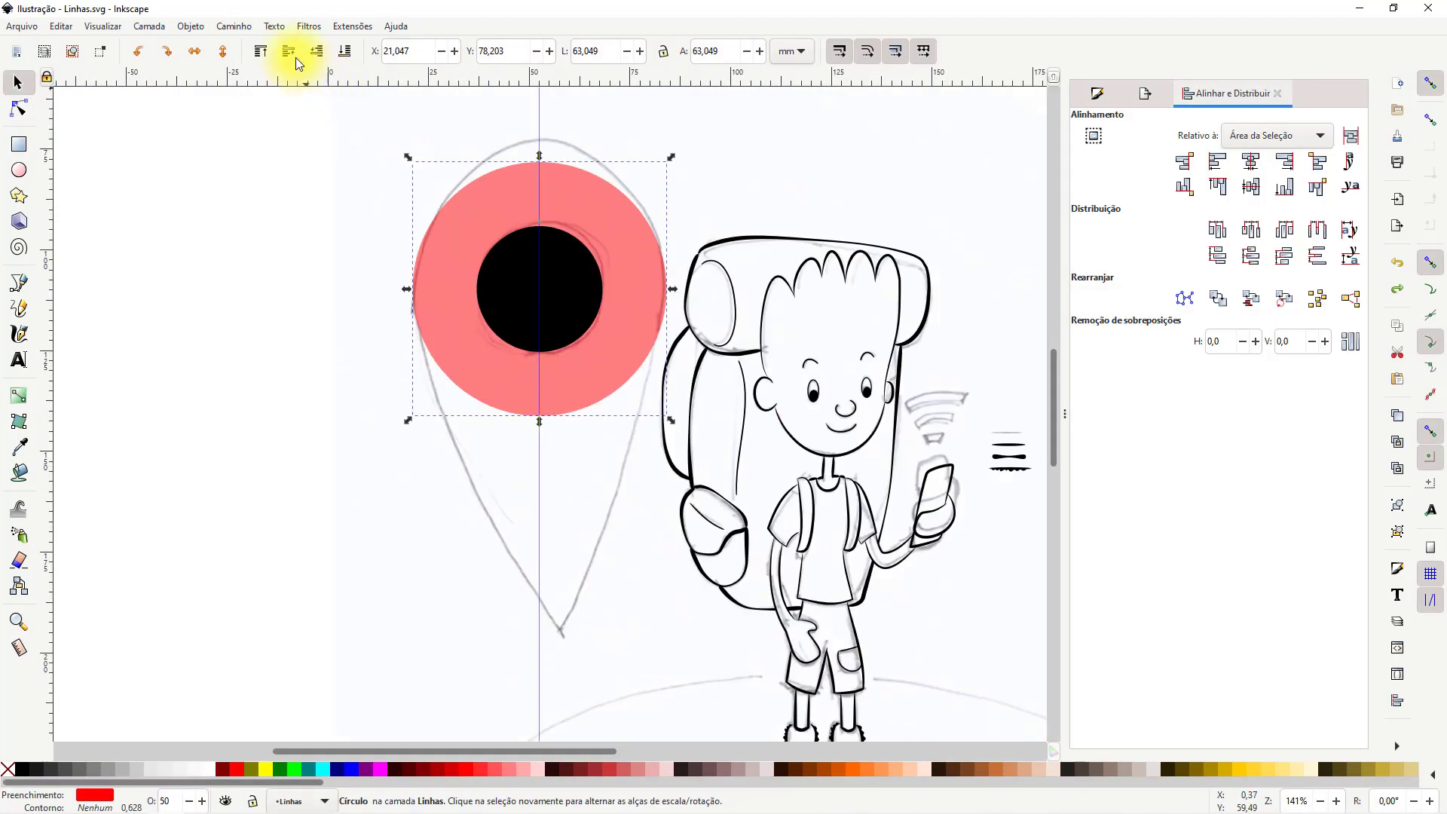
left_click(238, 25)
left_click(249, 47)
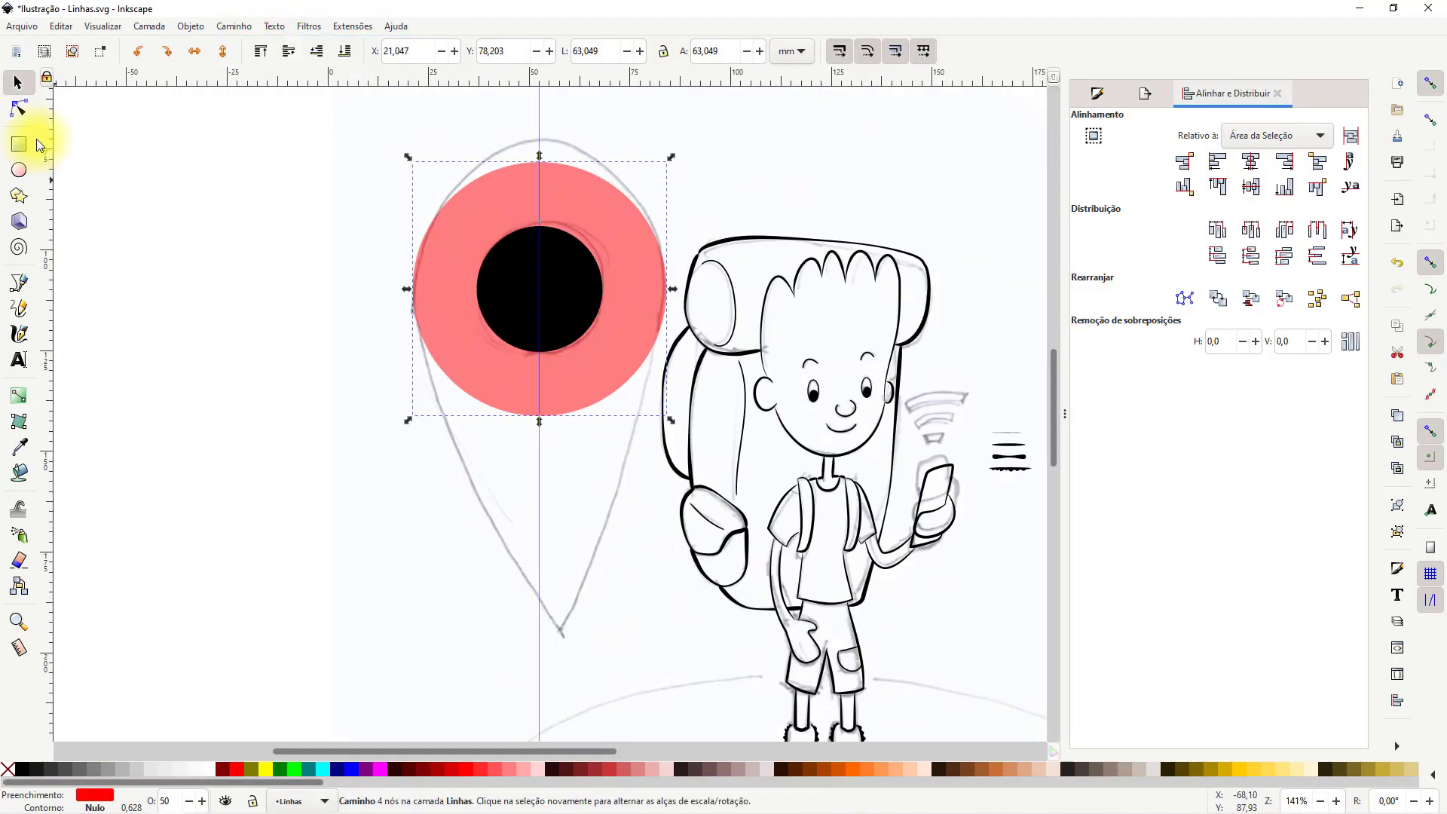
Pull the red path's bottom node straight down the guide to about Y 188 mm and make it a corner node
left_click(19, 111)
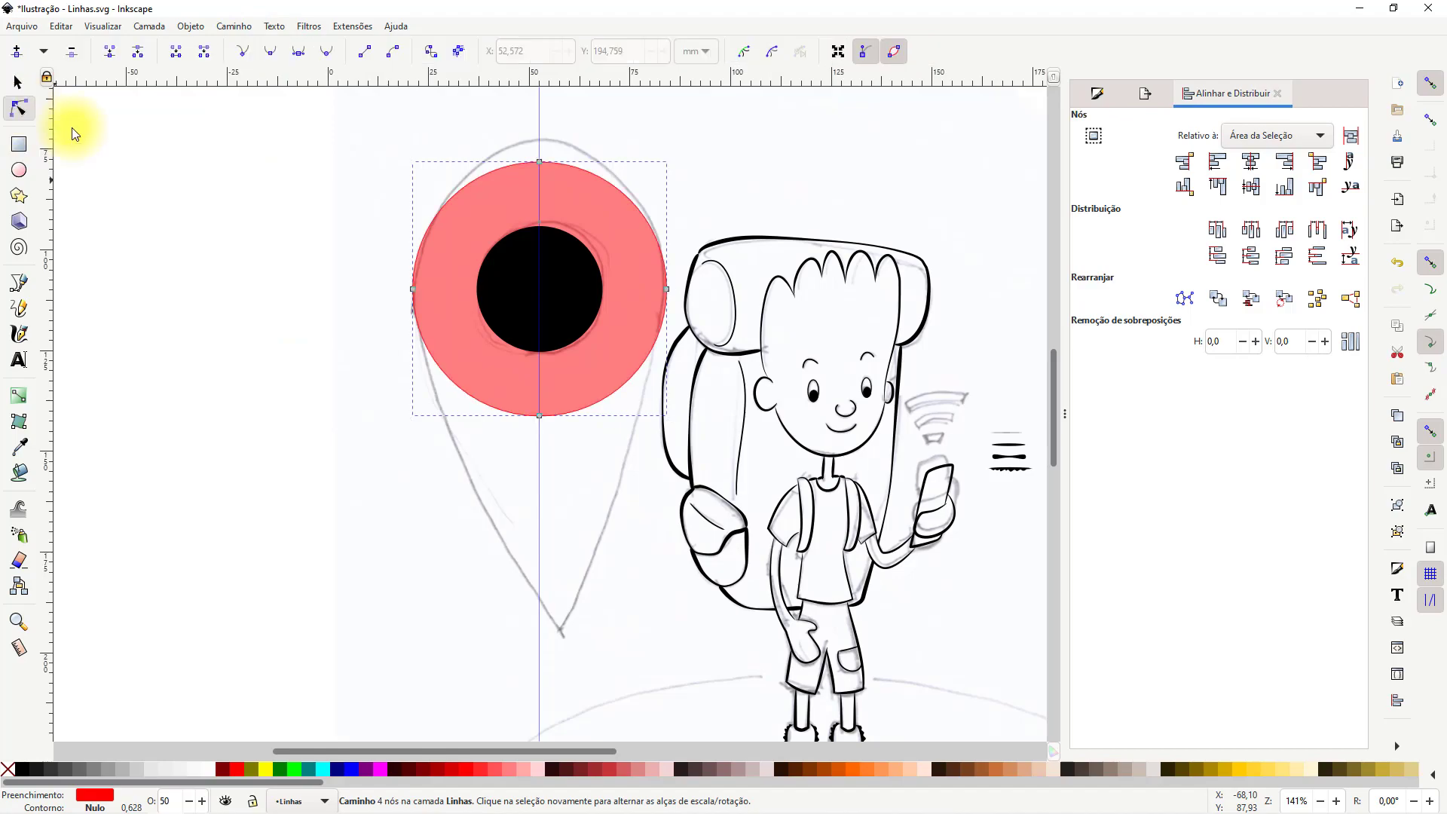
left_click(541, 416)
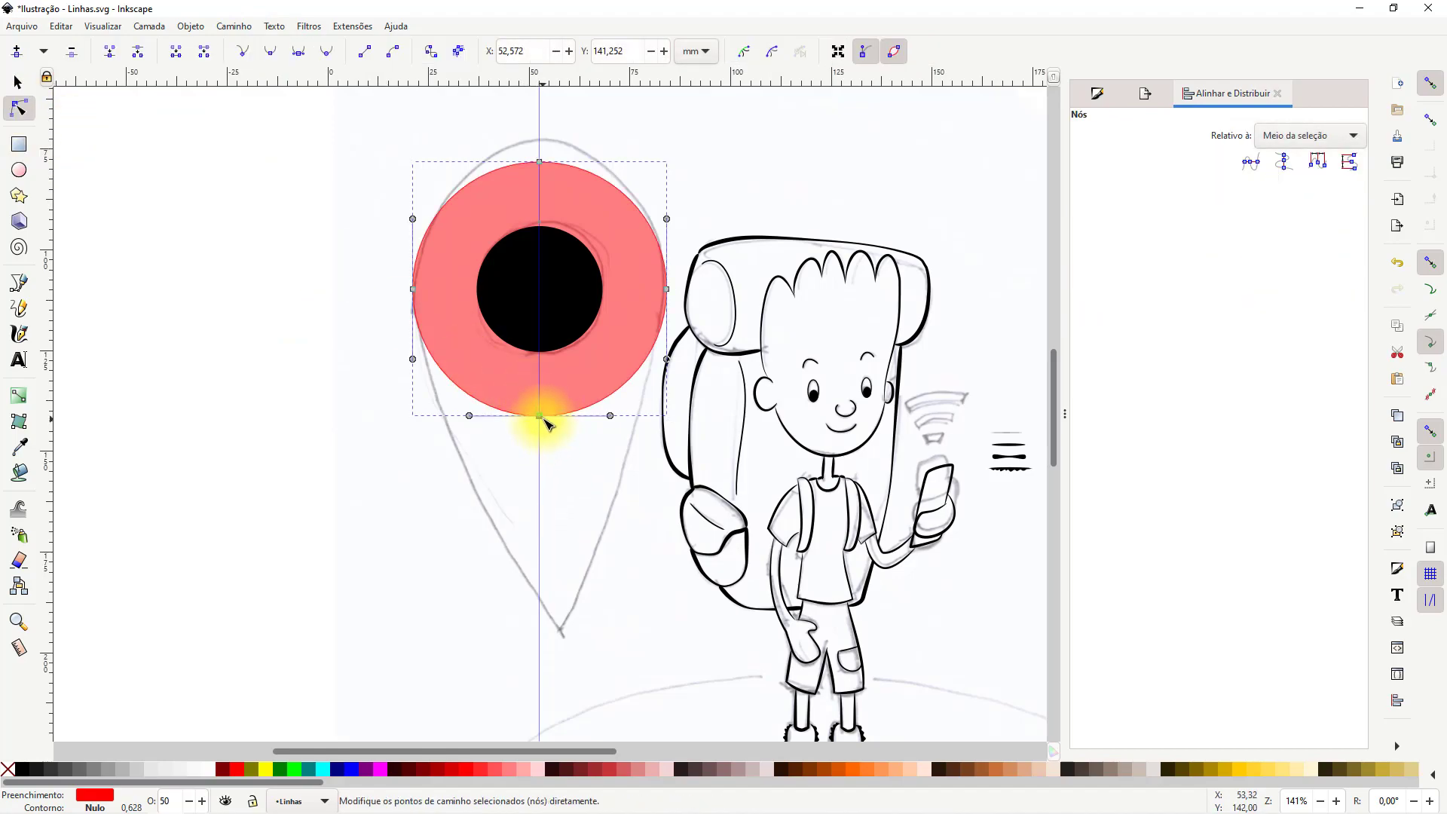
left_click_drag(546, 424, 547, 612)
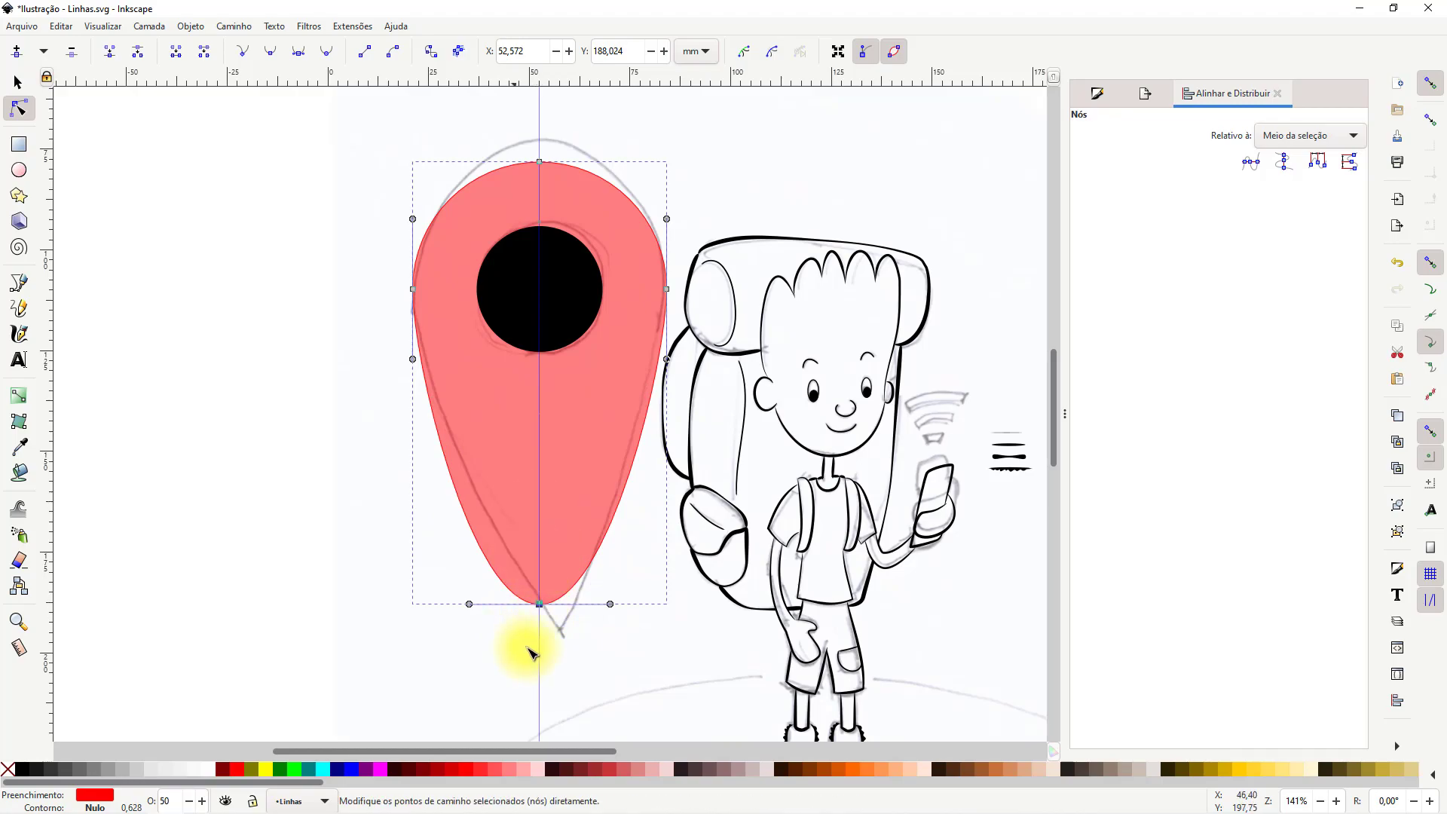
left_click(242, 52)
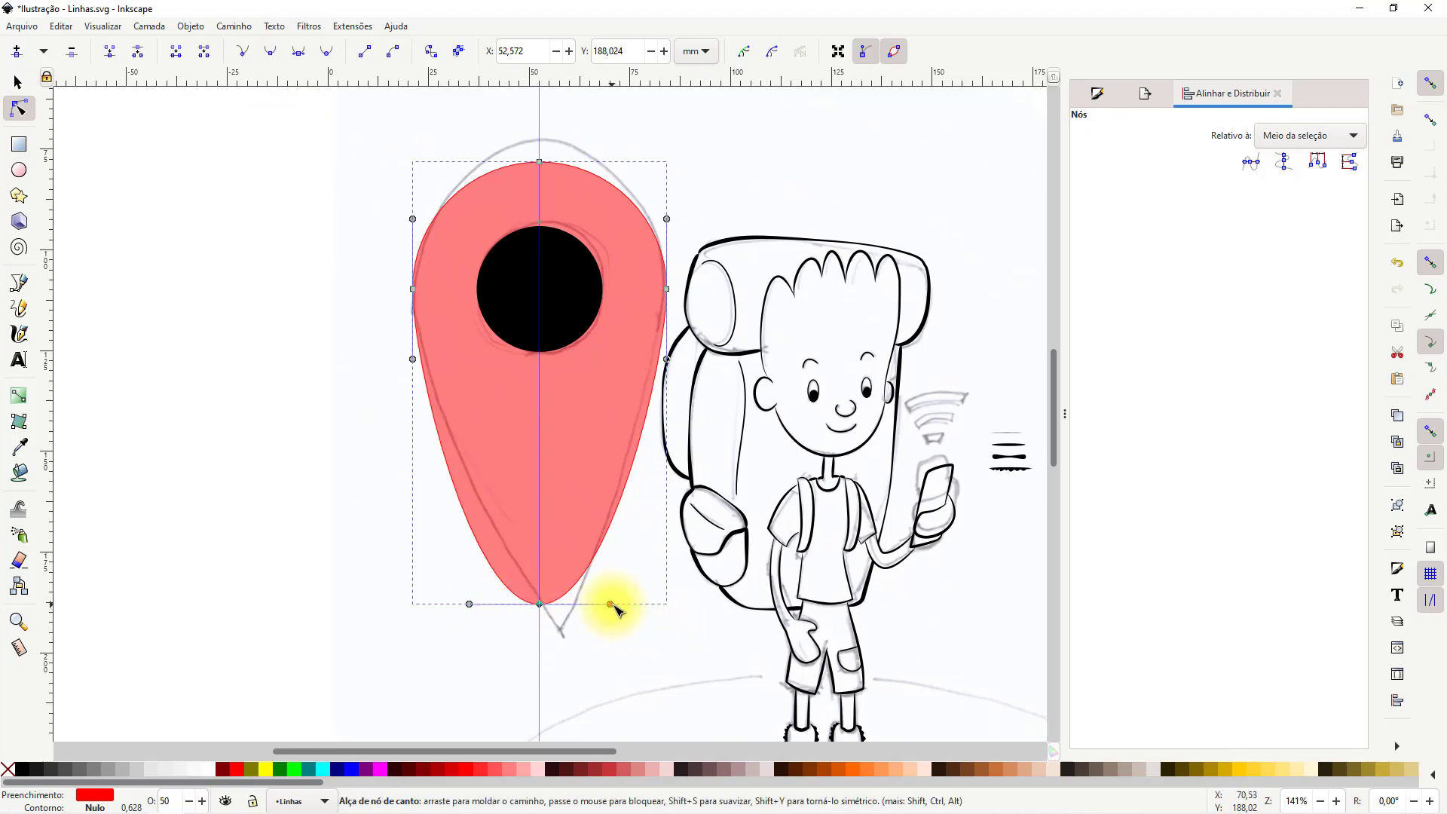
left_click(612, 624)
left_click(540, 604)
left_click_drag(472, 600, 489, 548)
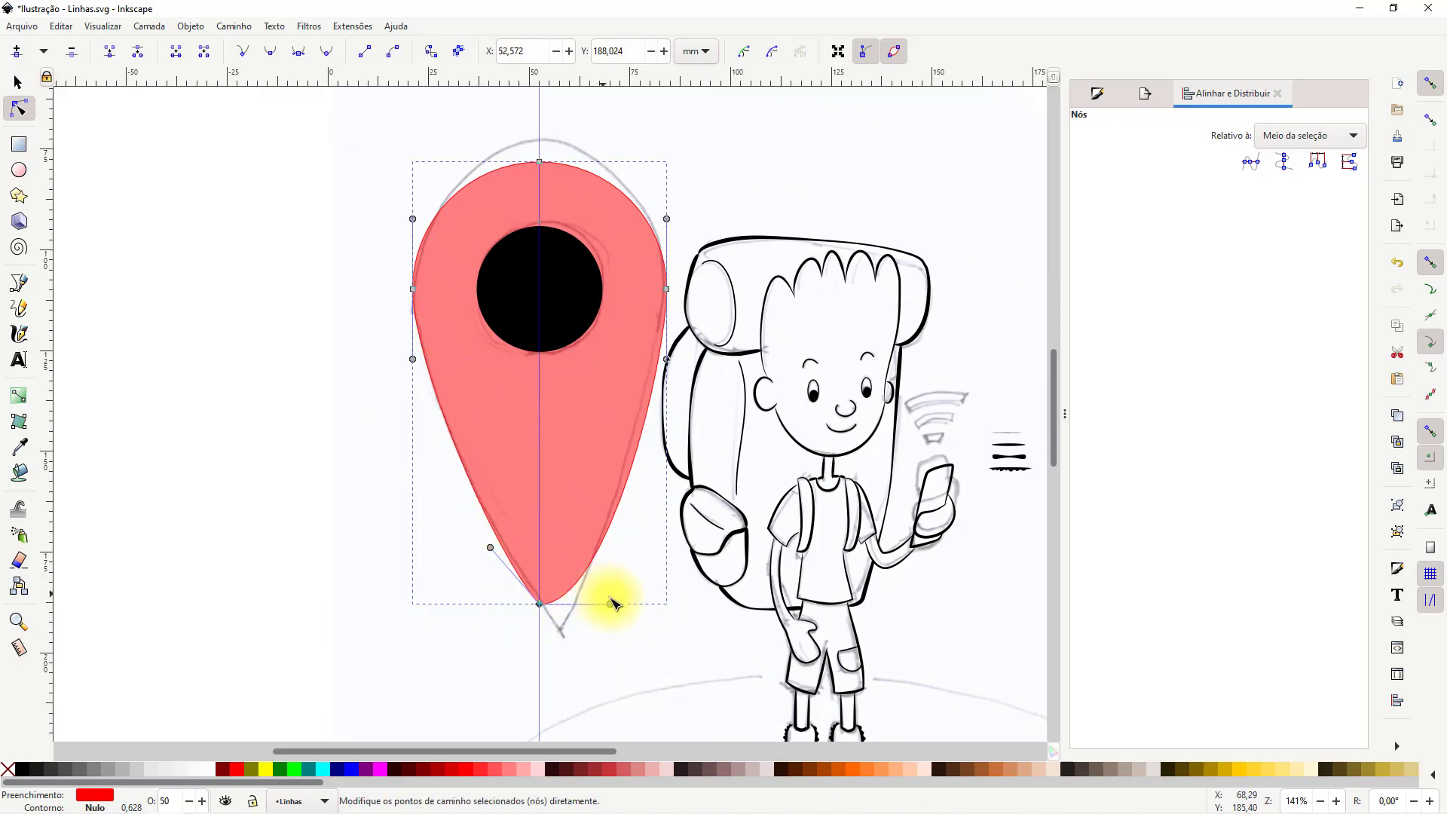
key("ctrl+z")
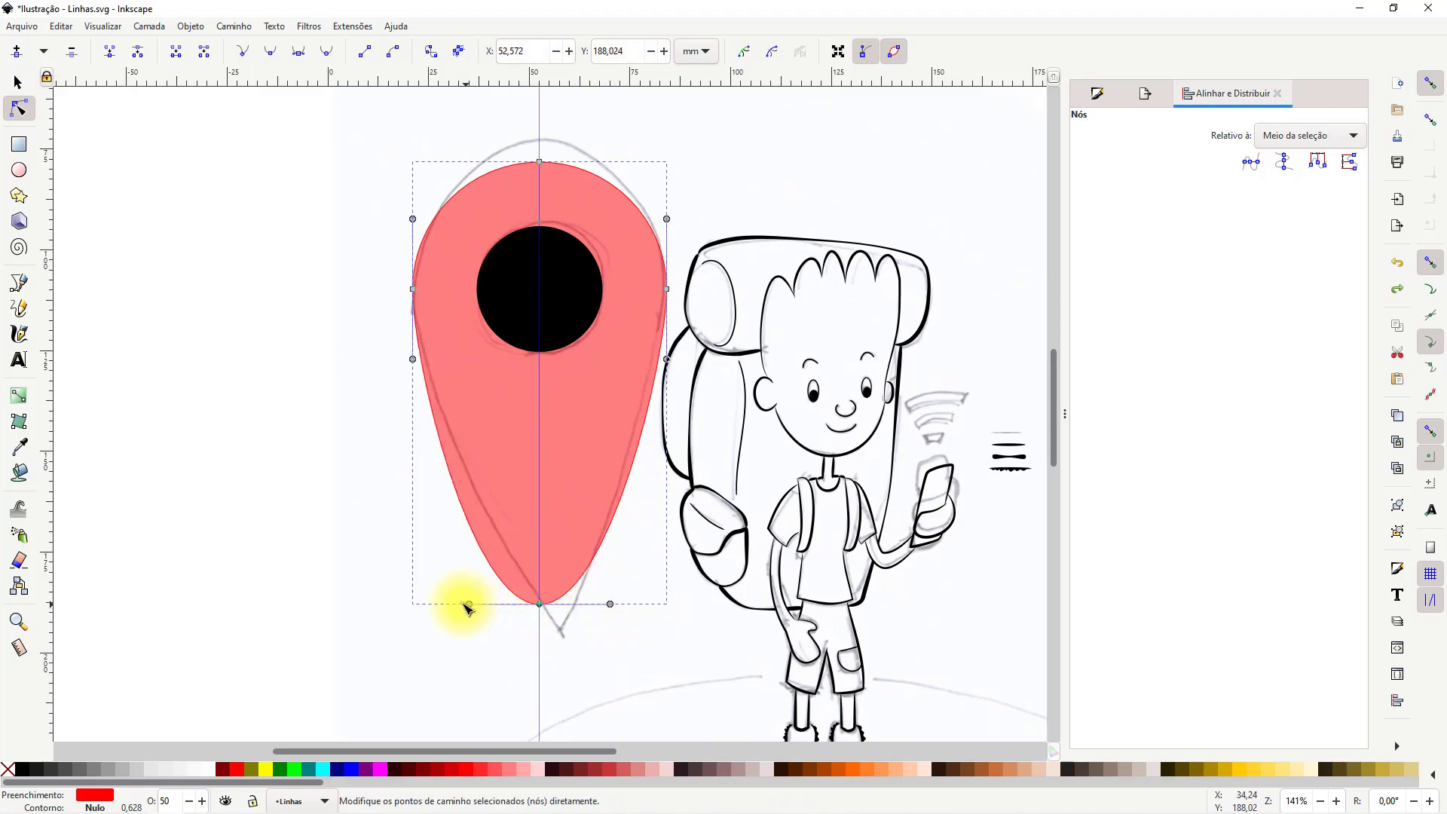
Angle the bottom node's left handle up and outward so the pin's lower-left edge follows the sketch, with the tip at about Y 188.8 mm
left_click_drag(540, 603, 432, 494)
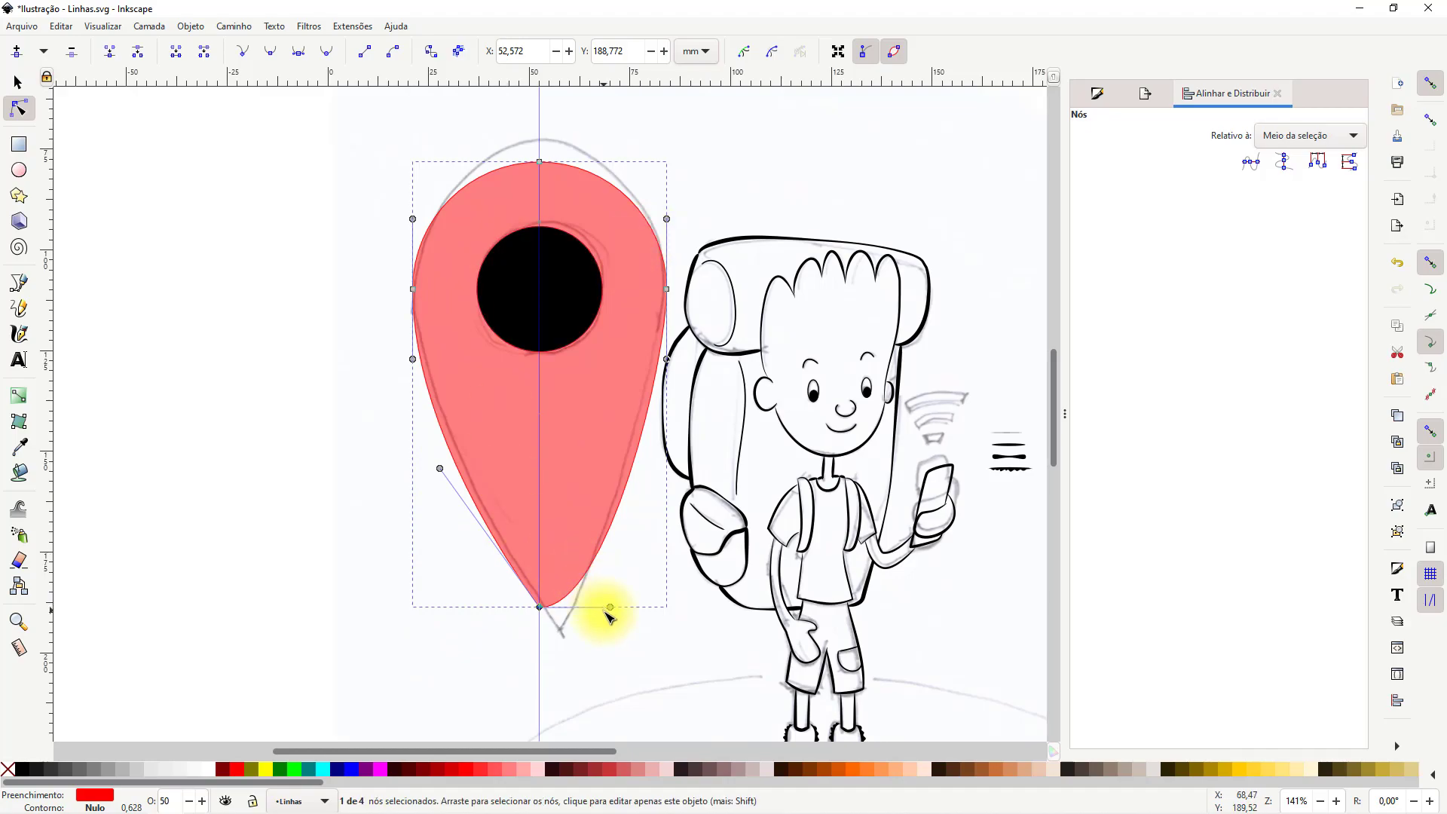
left_click_drag(610, 607, 623, 473)
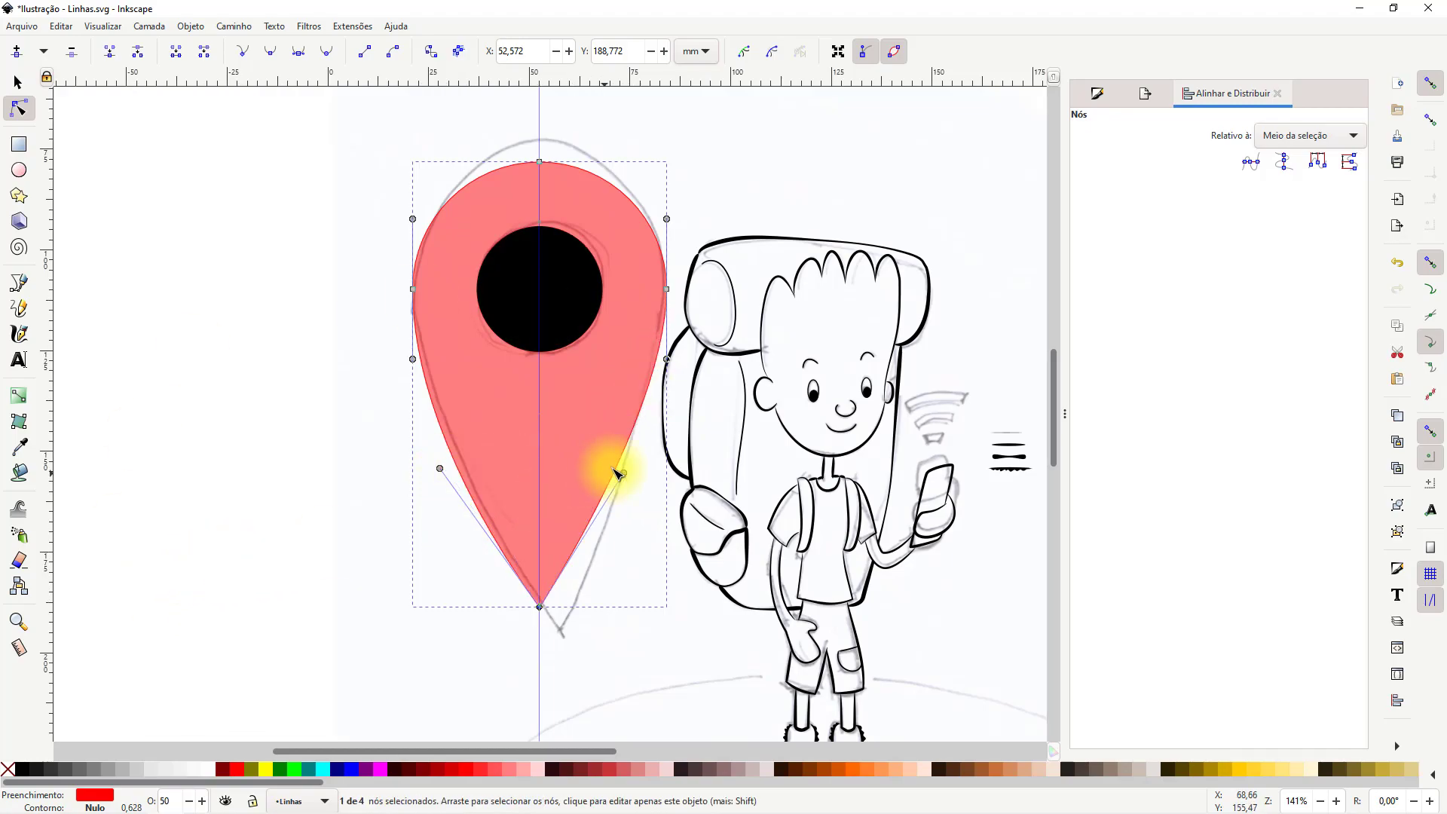
key("ctrl+z")
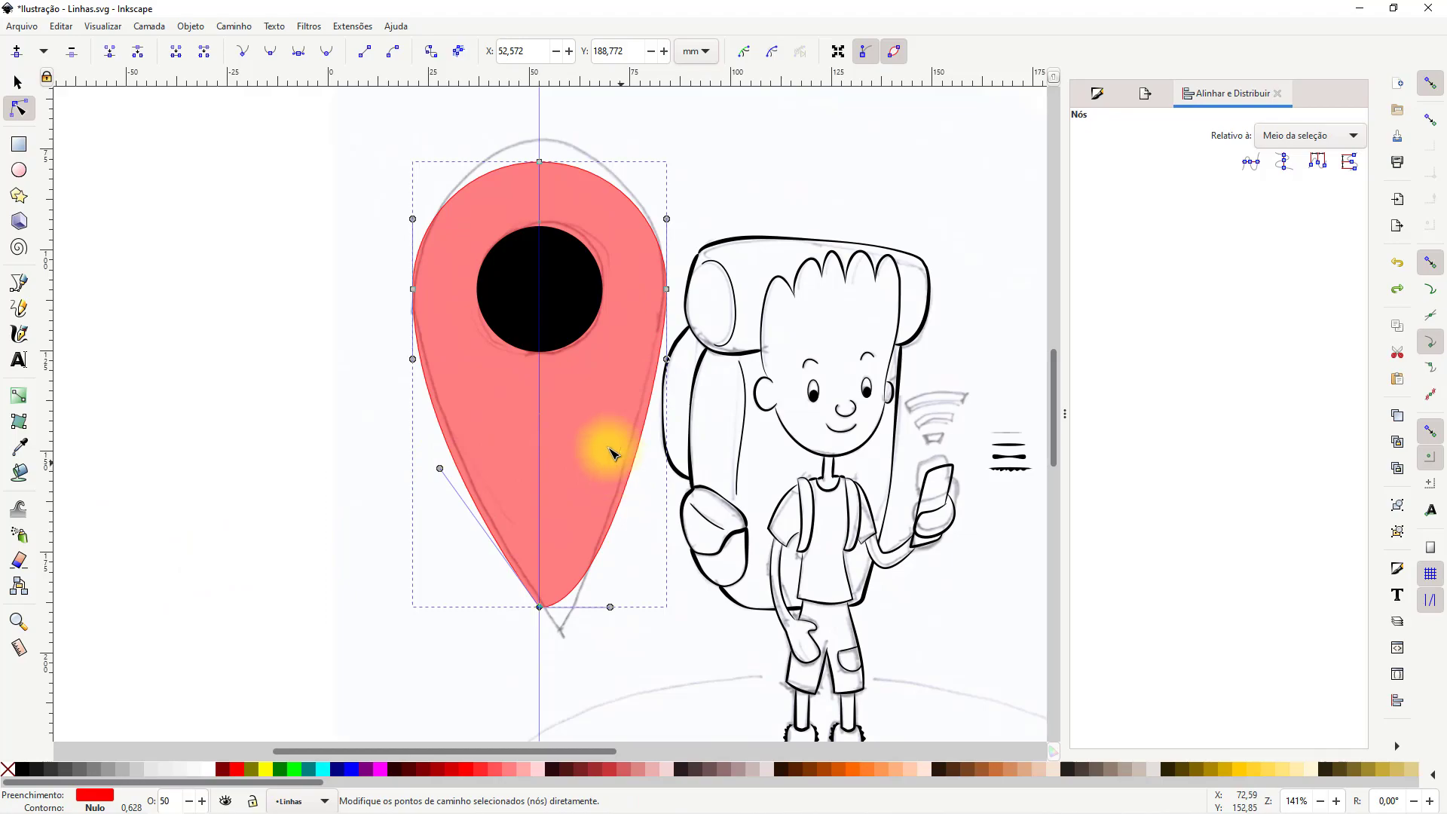
left_click(559, 411)
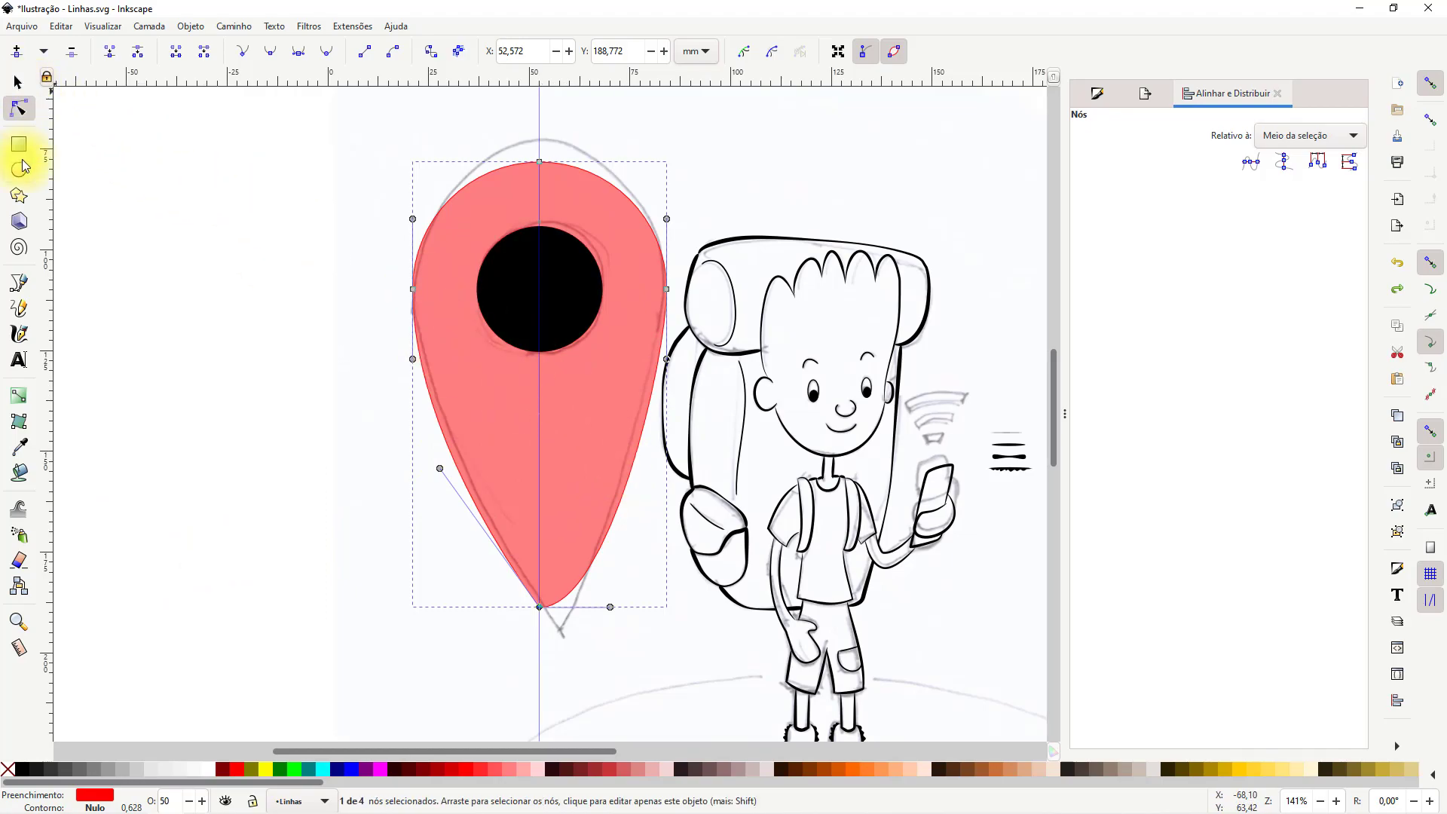
Cut the small black circle out of the red pin shape with a Difference operation
left_click(19, 86)
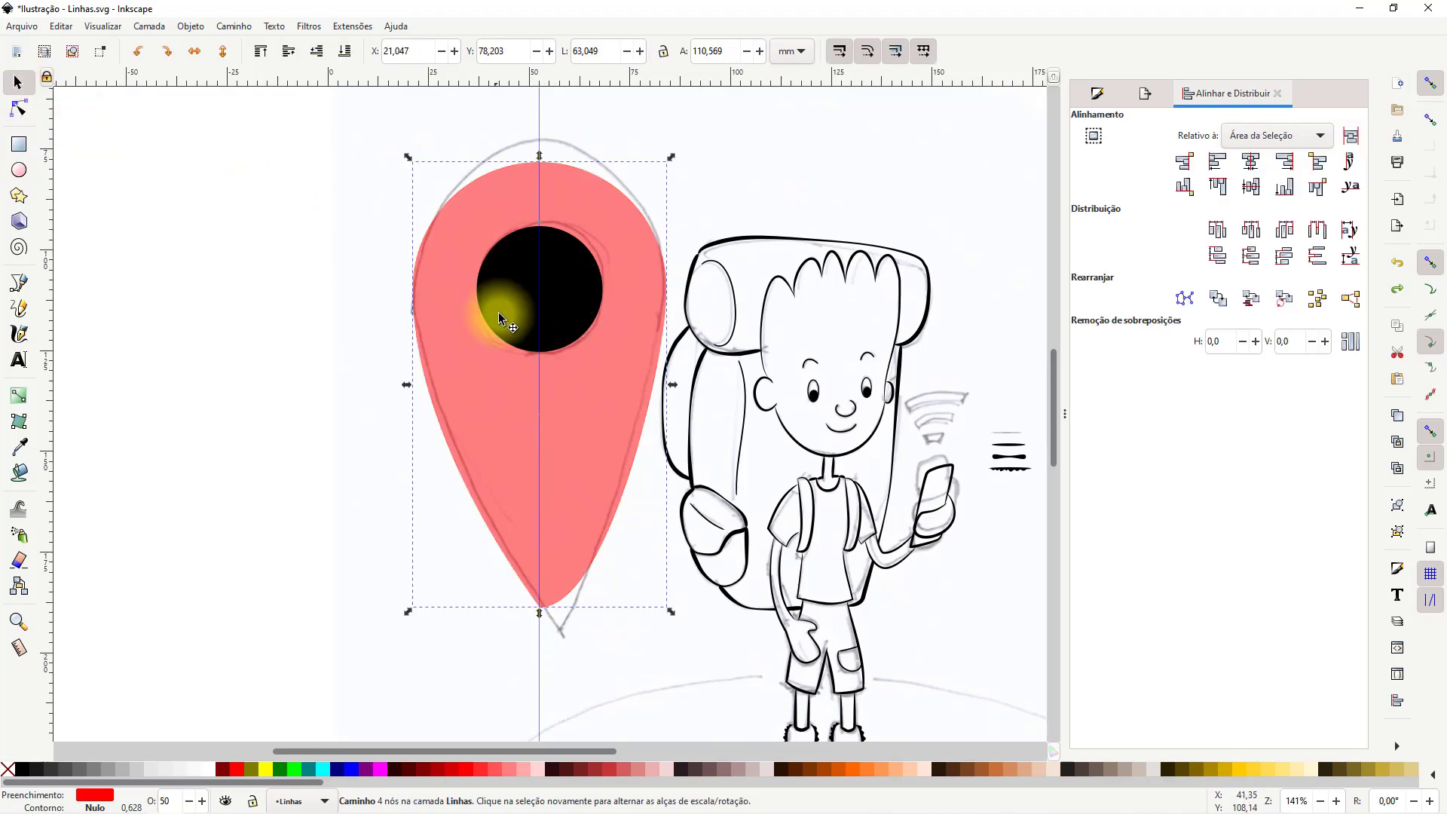
left_click(531, 331)
left_click(514, 305)
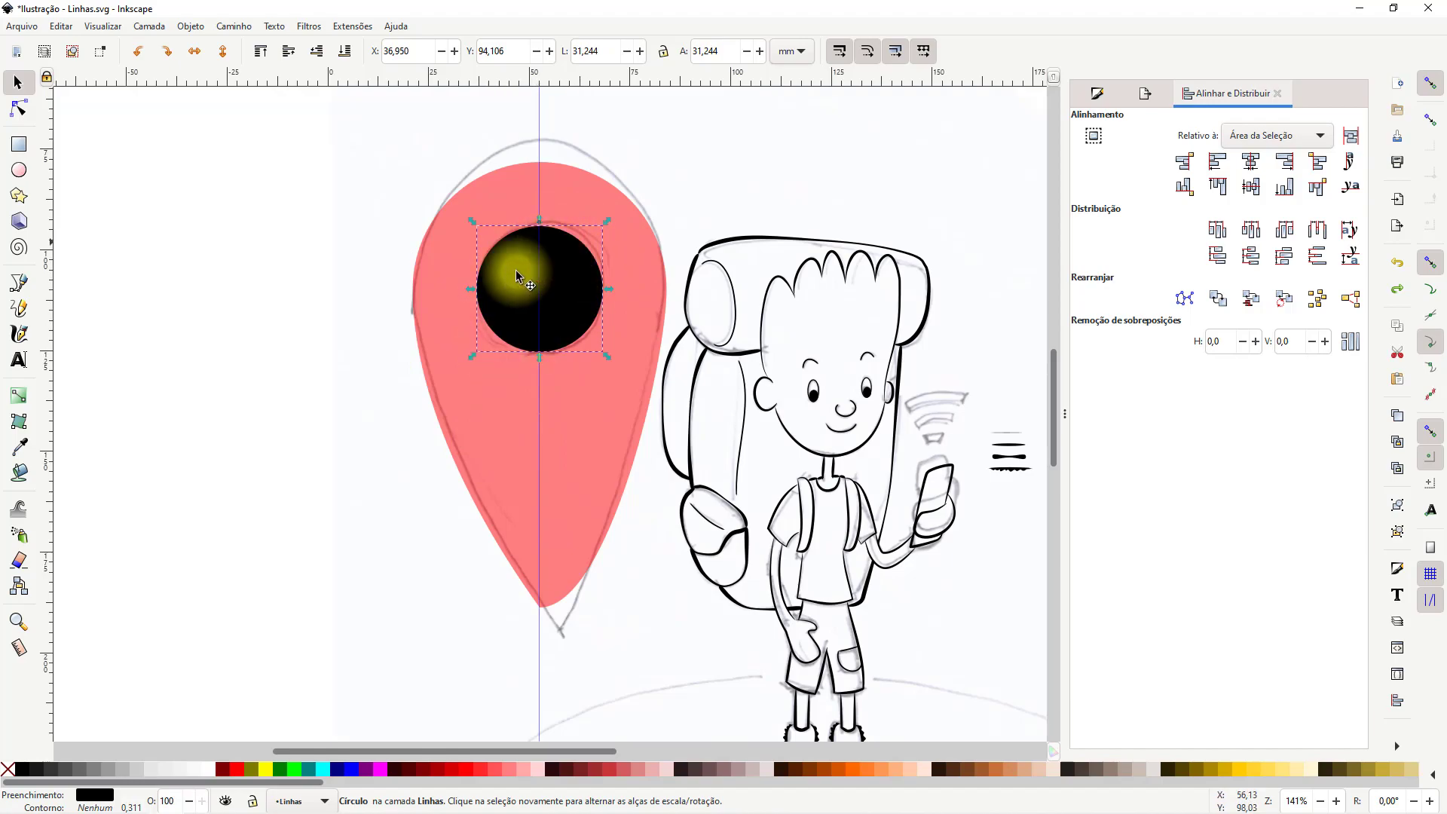
left_click(446, 264, "shift")
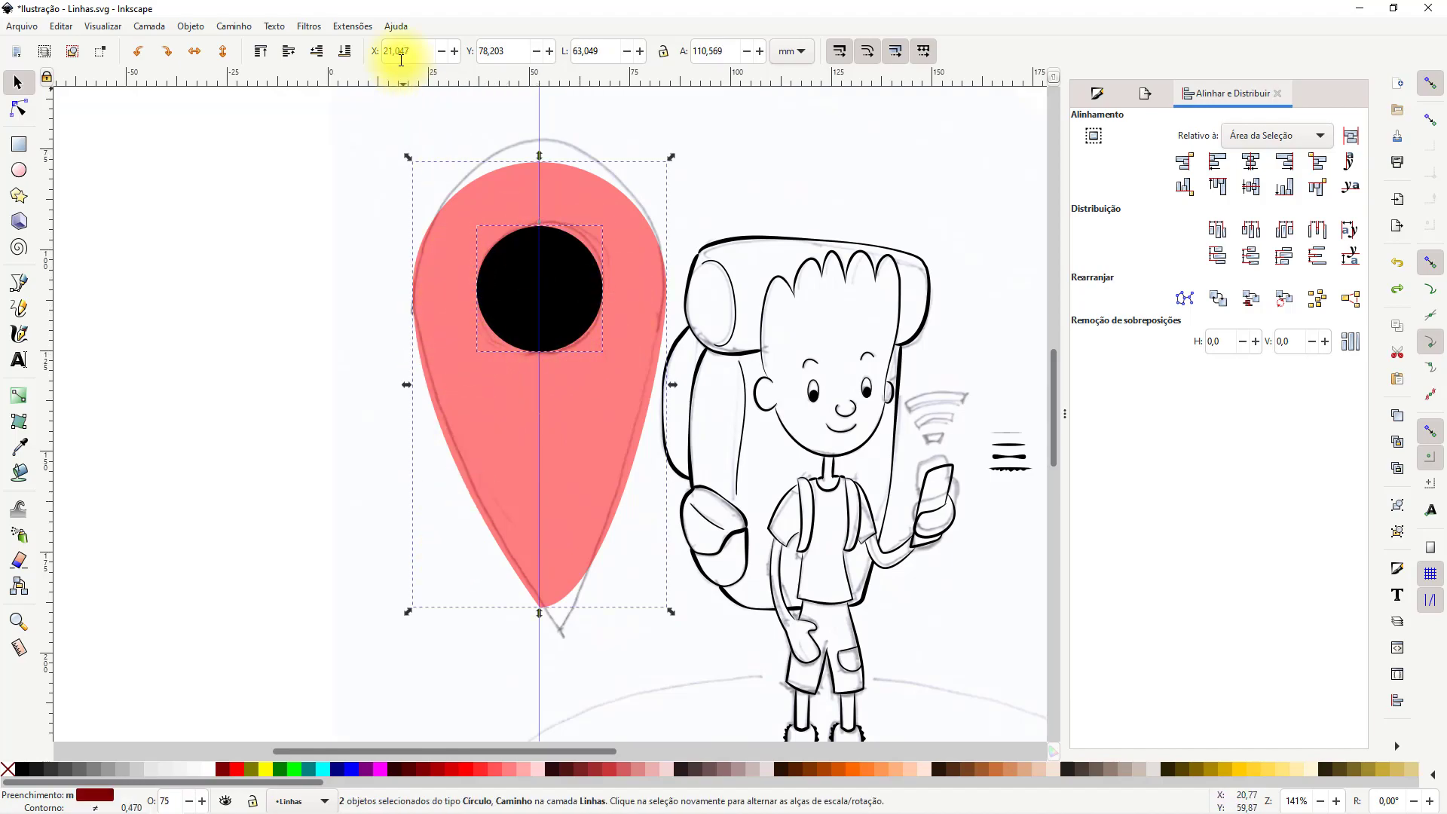
left_click(234, 27)
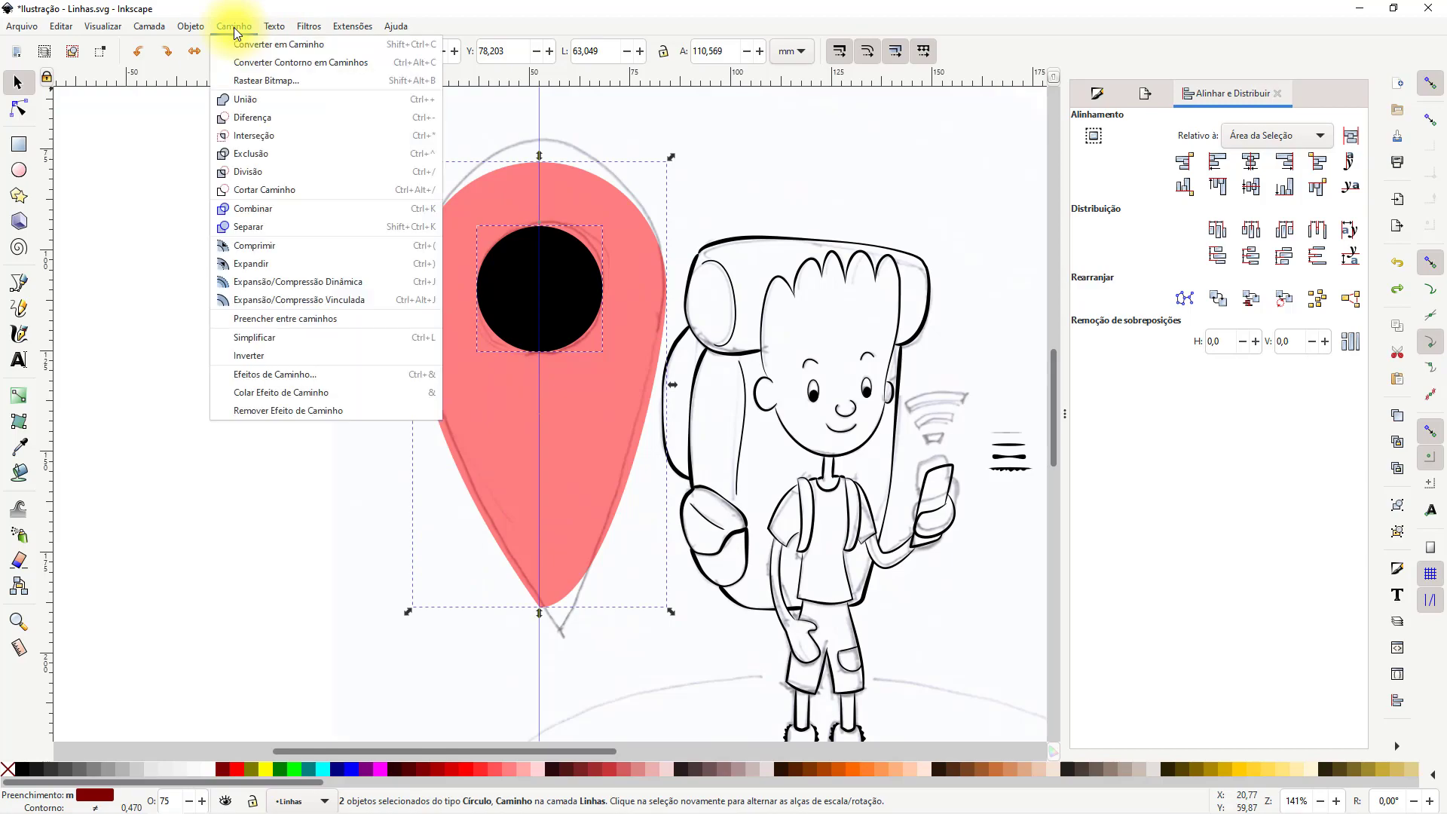
left_click(271, 117)
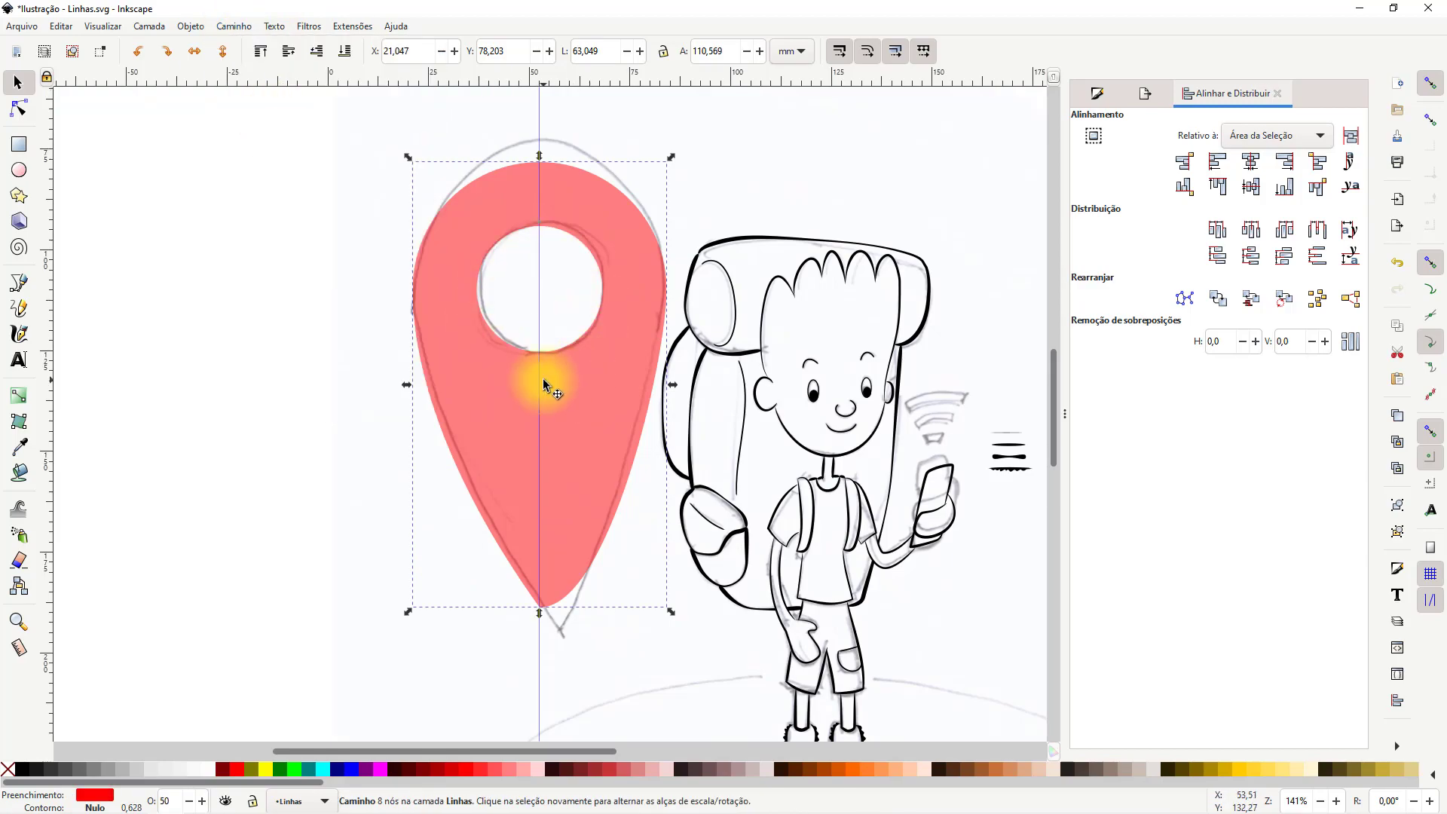
Draw a rectangle about 47 × 143 mm from the guide over the pin's right half and subtract it from the pin
left_click(19, 146)
left_click_drag(546, 112, 730, 687)
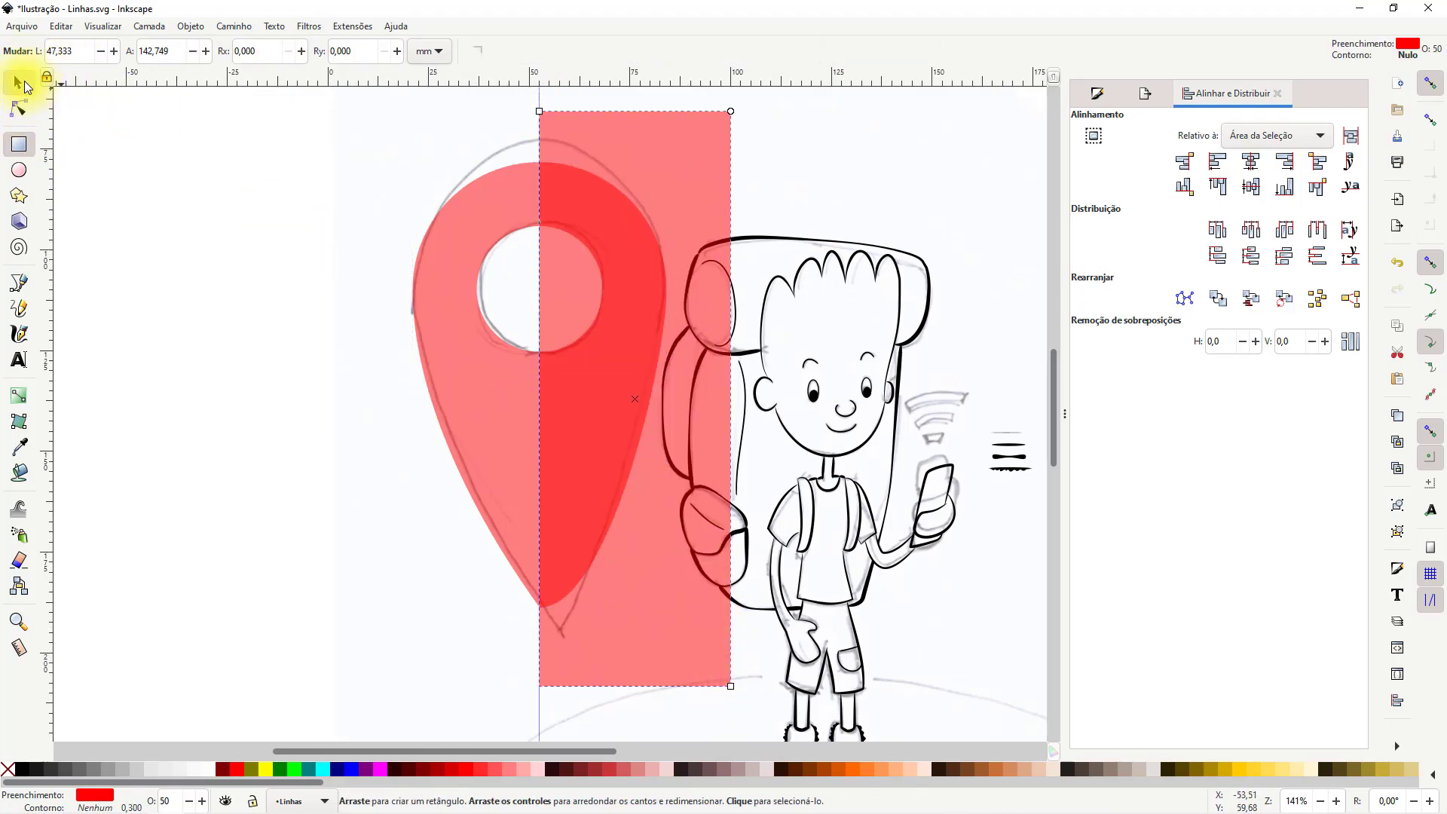
left_click(24, 86)
mouse_move(590, 136)
left_mouse_down()
mouse_move(646, 151)
mouse_move(600, 145)
mouse_move(594, 165)
mouse_move(598, 149)
left_mouse_up()
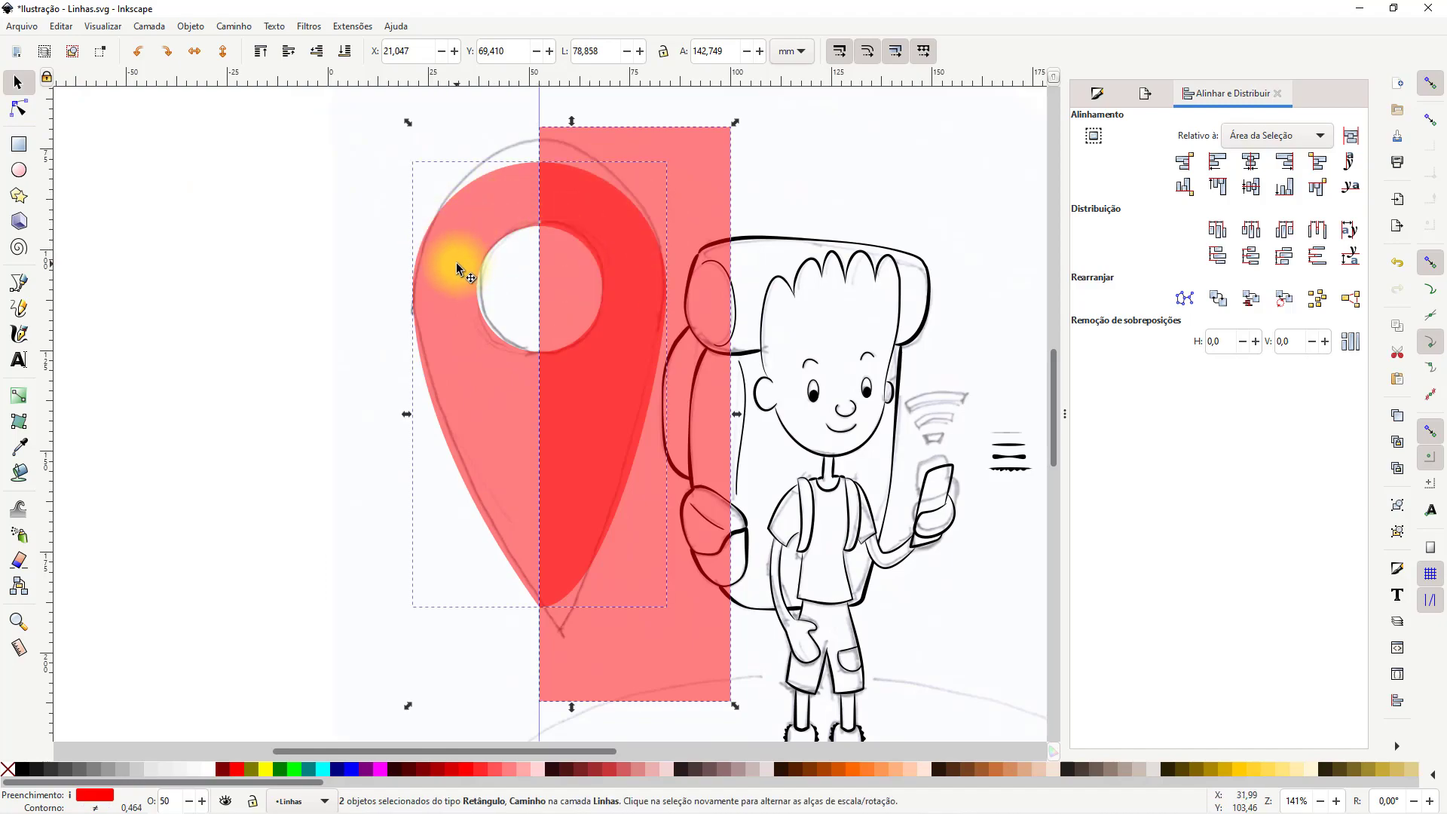
left_click(240, 27)
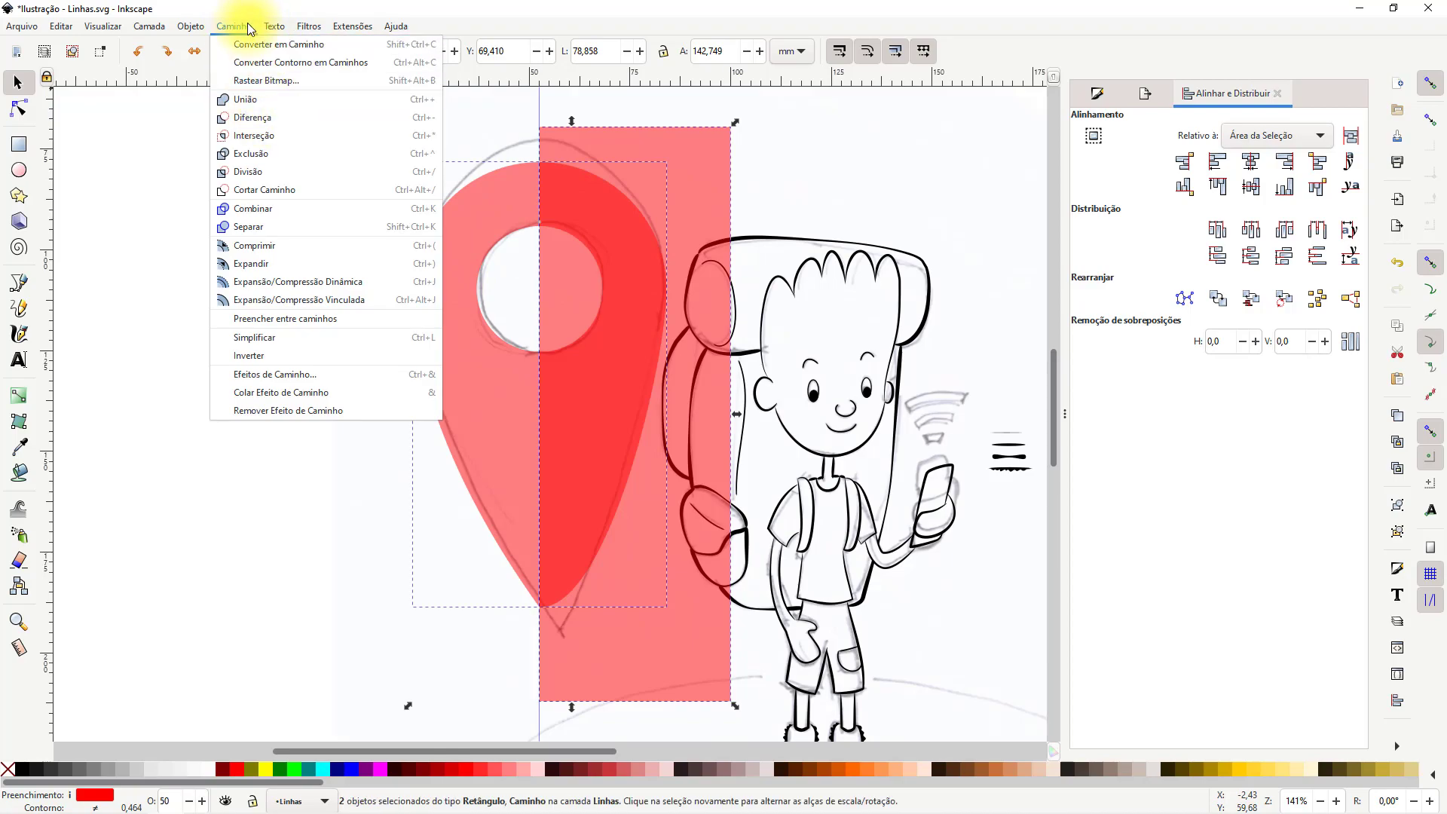
left_click(261, 118)
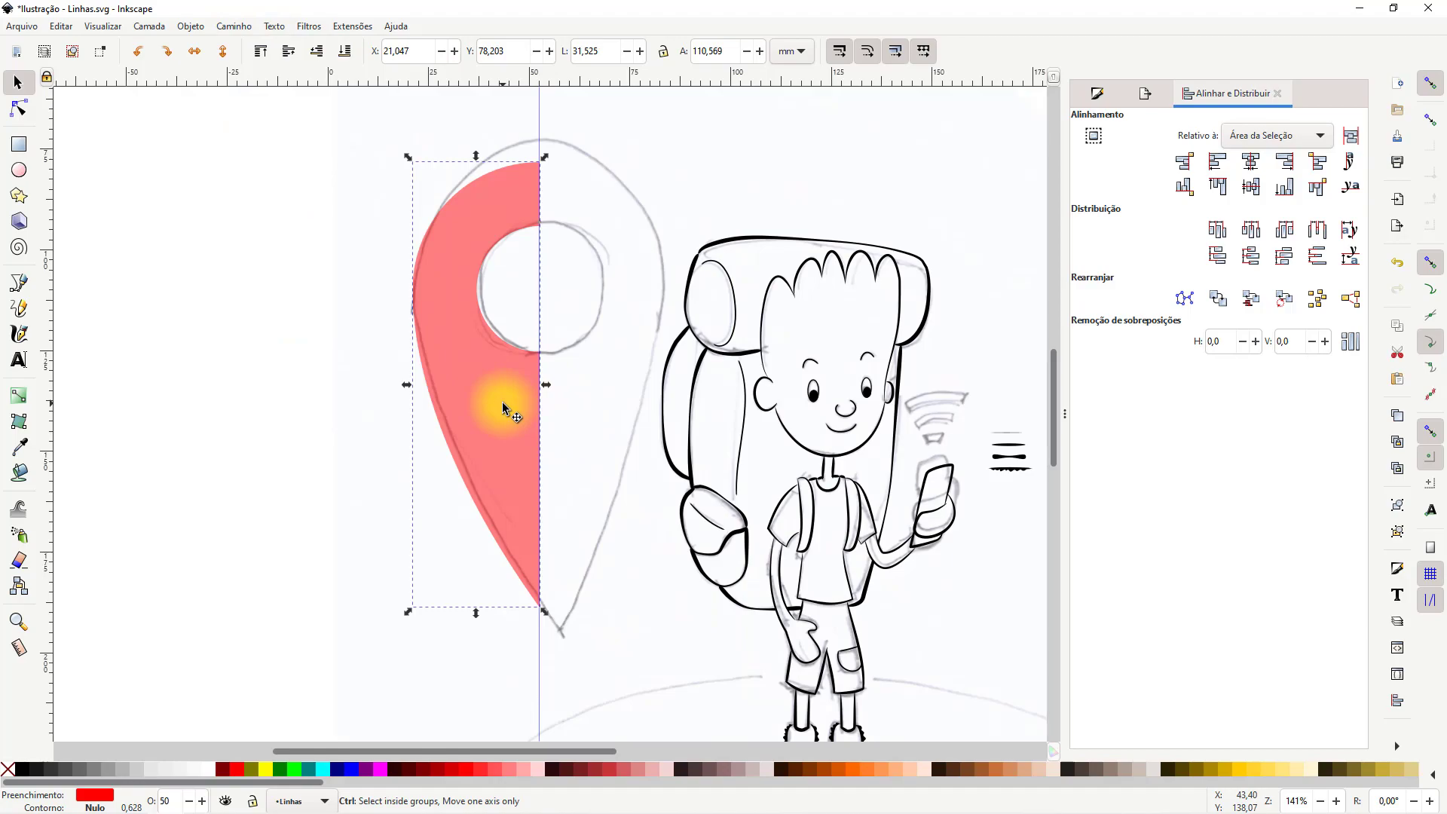
Duplicate the pin's left half, flip the copy horizontally and snap it against the original along the guide
key("ctrl+d")
left_click_drag(493, 402, 630, 392)
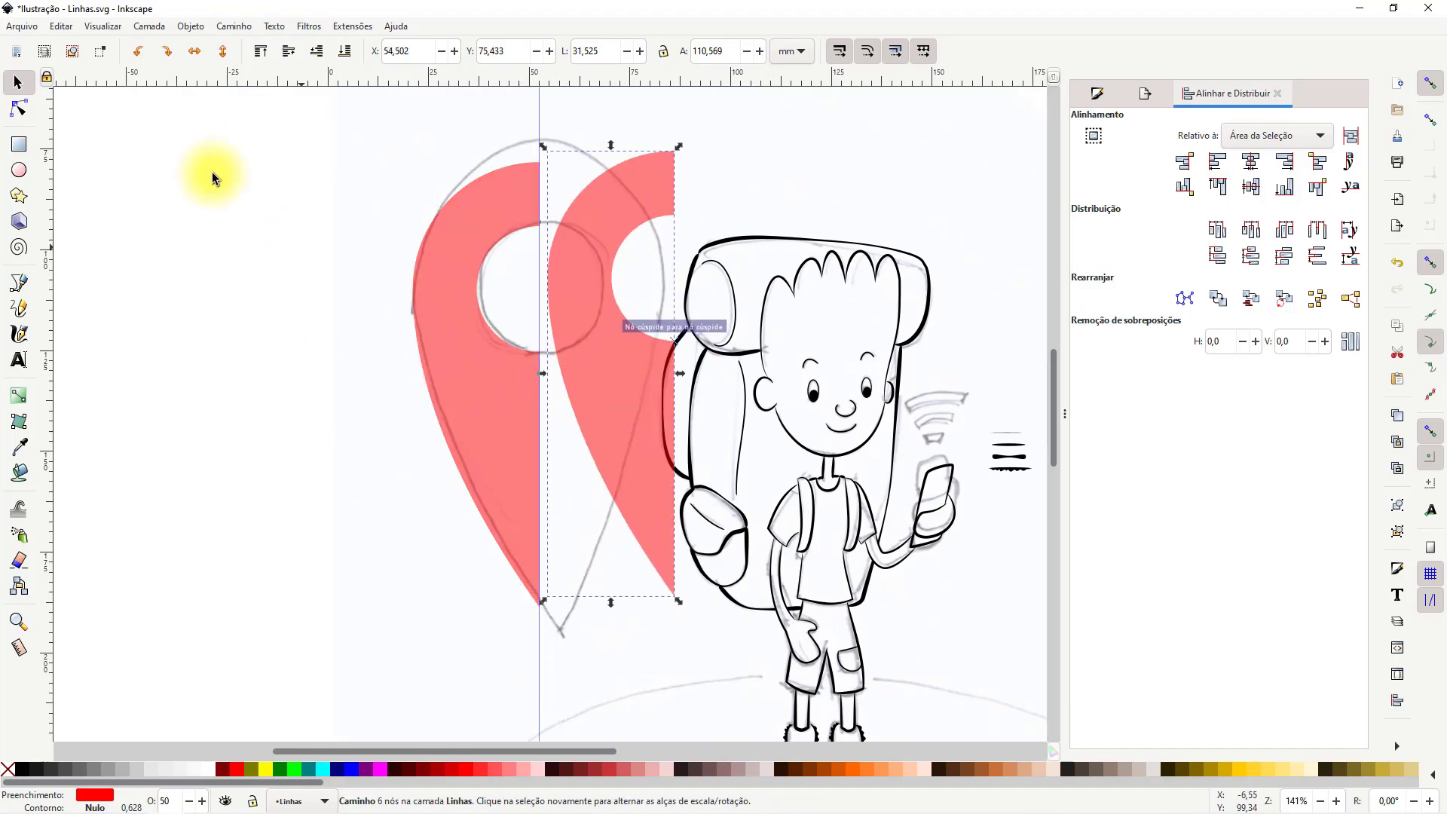
left_click(194, 52)
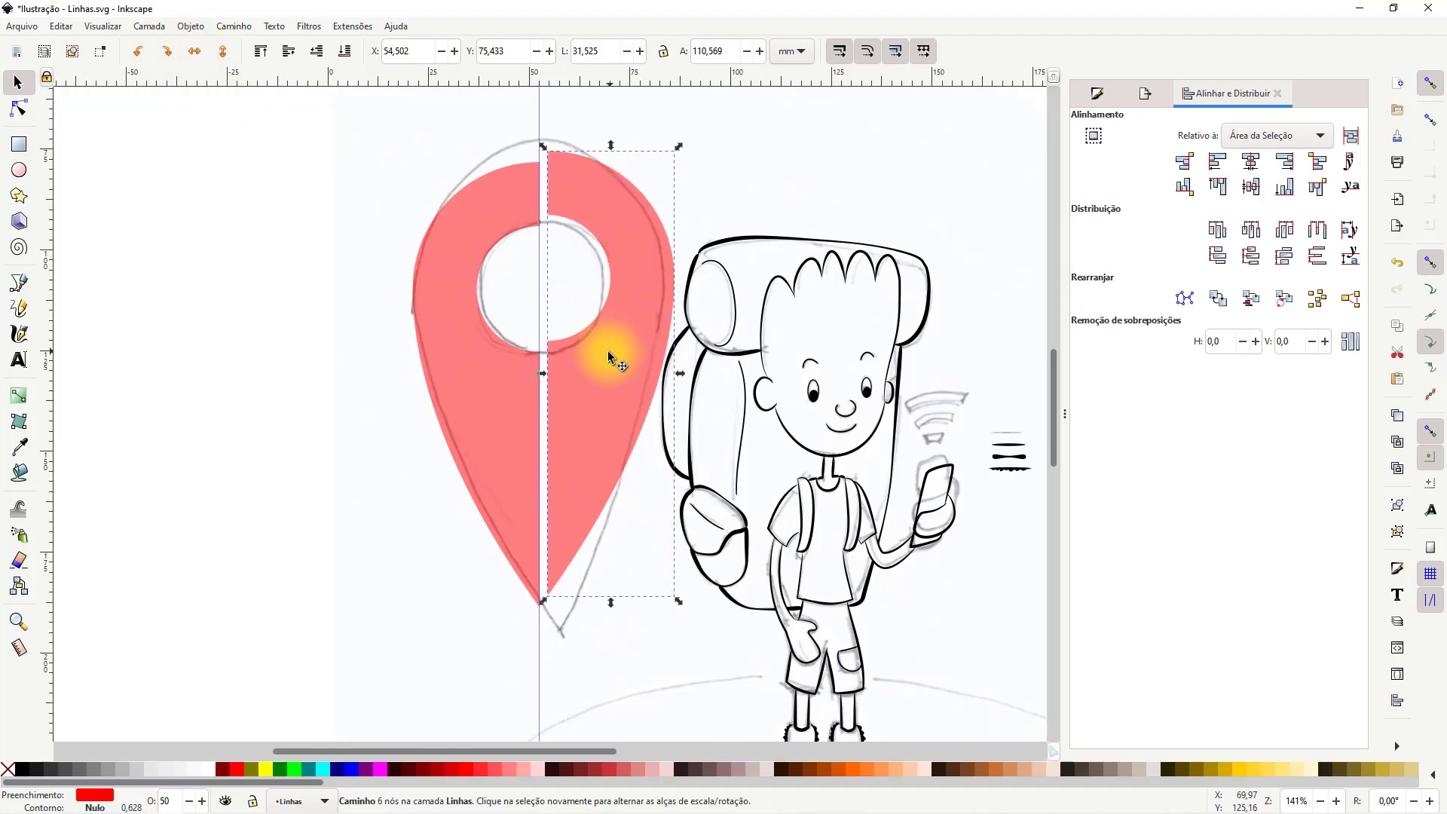
mouse_move(613, 359)
left_mouse_down()
mouse_move(612, 379)
mouse_move(594, 380)
left_mouse_up()
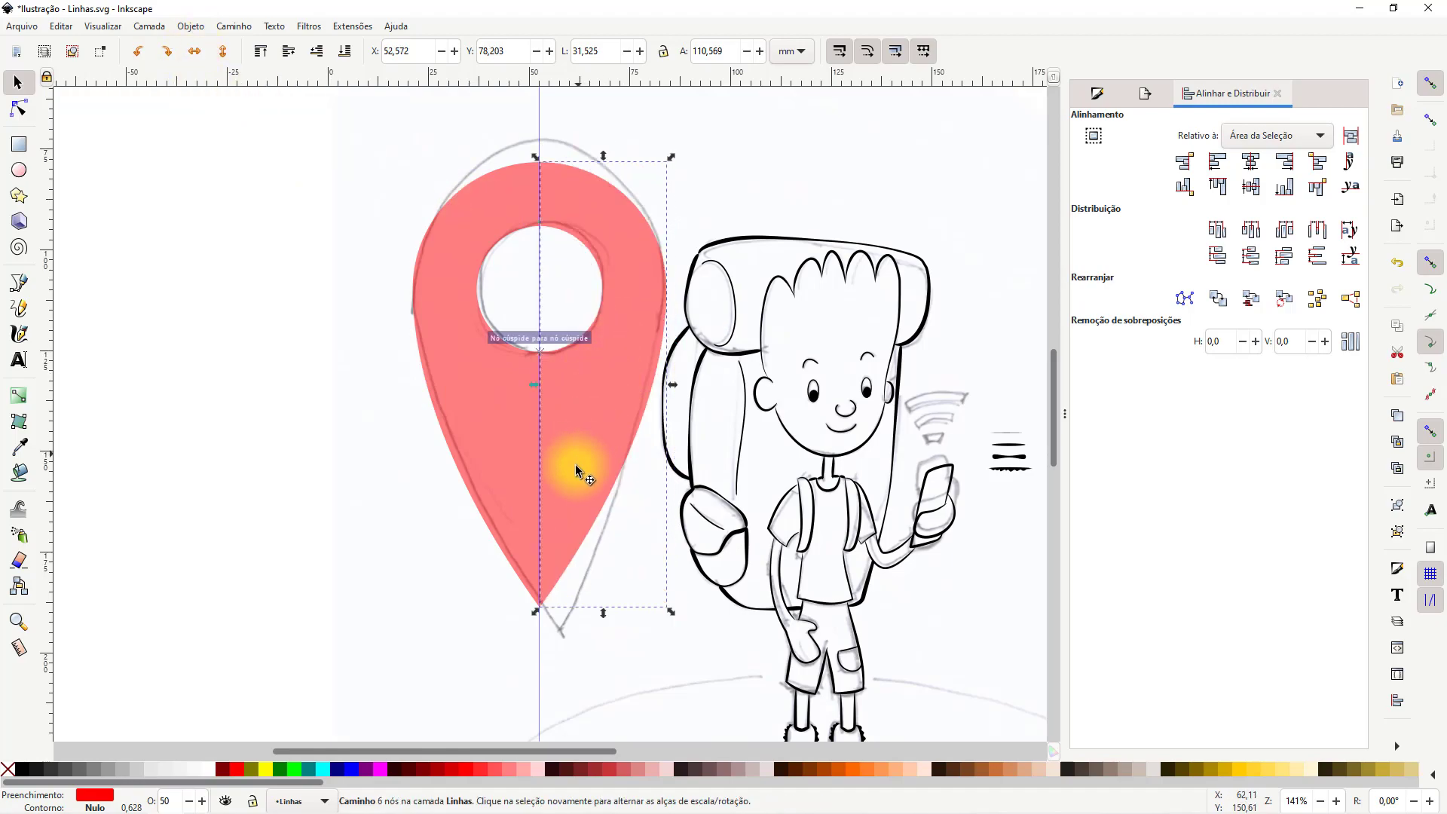
Unite the two pin halves and give the merged shape a black stroke with no fill
left_click(232, 27)
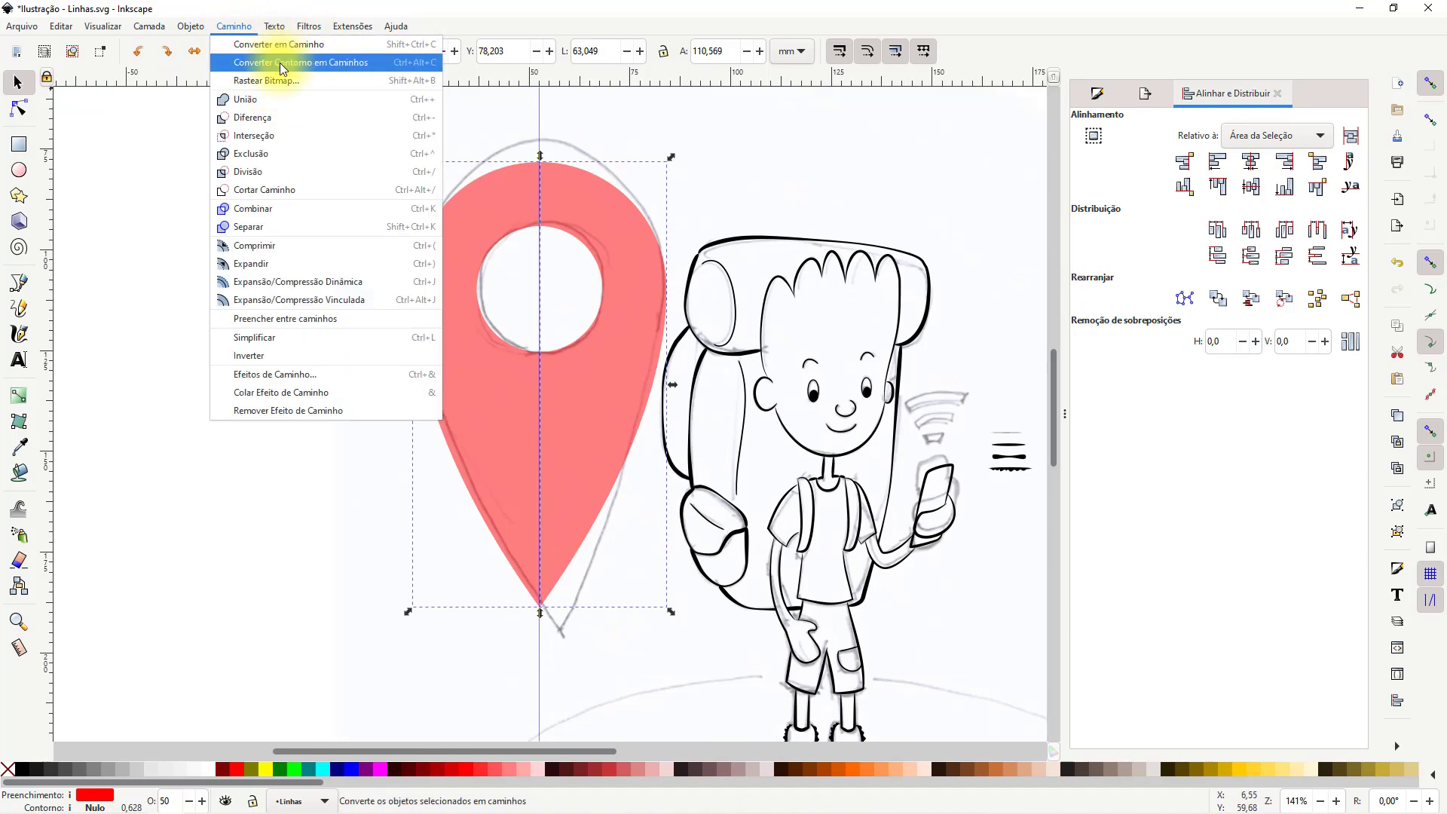
left_click(286, 100)
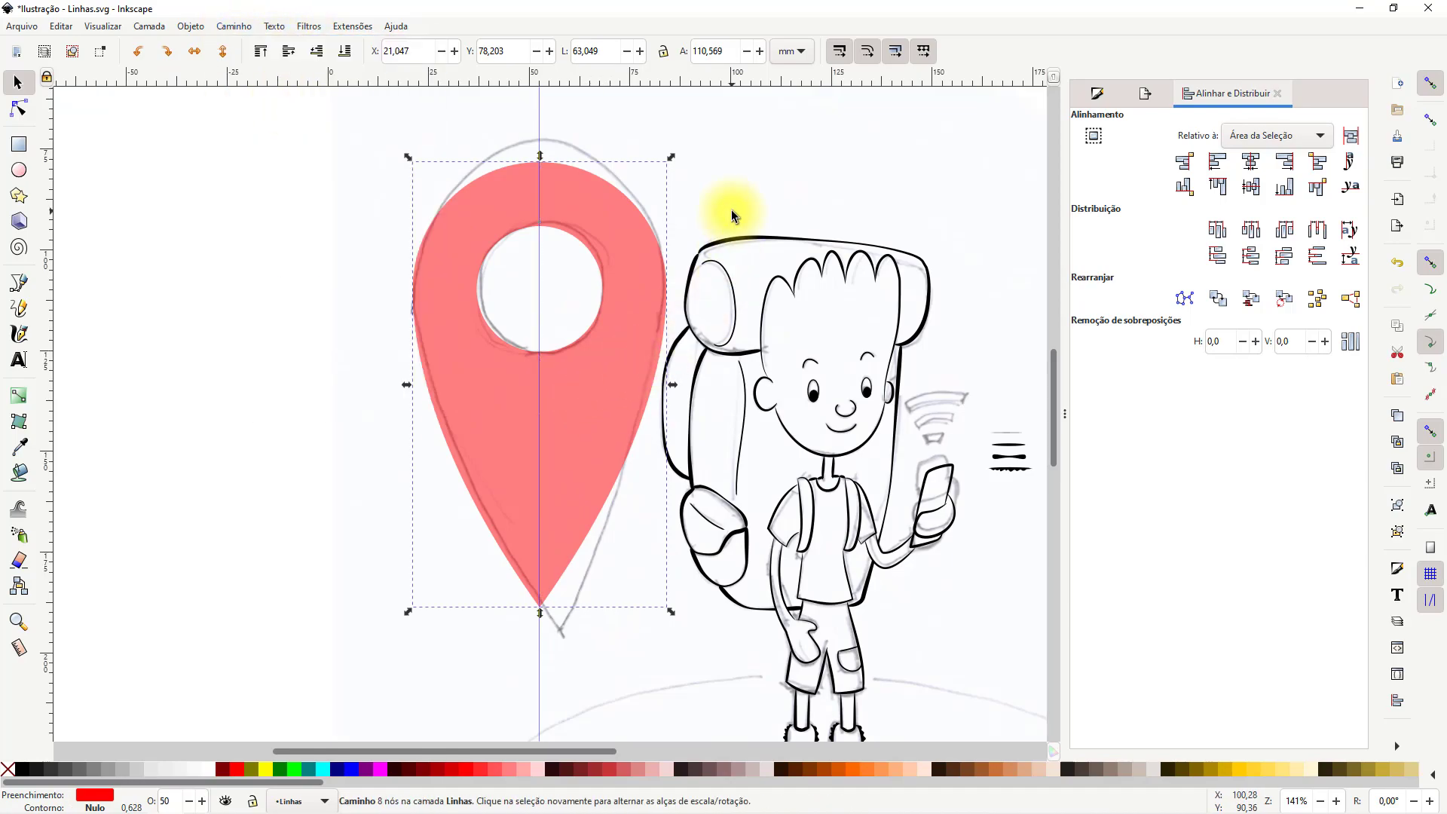
left_click(21, 770, "shift")
left_click(8, 769)
key("Escape")
Draw an ellipse over the sketched ground oval under the boy's feet
scroll(516, 456, "down", 4)
scroll(558, 538, "up", 4)
left_click_drag(816, 544, 607, 502)
key("e")
left_click_drag(476, 510, 838, 408)
key("s")
Move and resize the ground ellipse to about 155 × 51 mm so it matches the sketched oval
left_click_drag(678, 450, 371, 474)
left_click_drag(709, 509, 396, 565)
left_click_drag(531, 515, 791, 514)
left_click_drag(474, 457, 474, 390)
left_click_drag(473, 571, 475, 608)
scroll(586, 491, "down", 3)
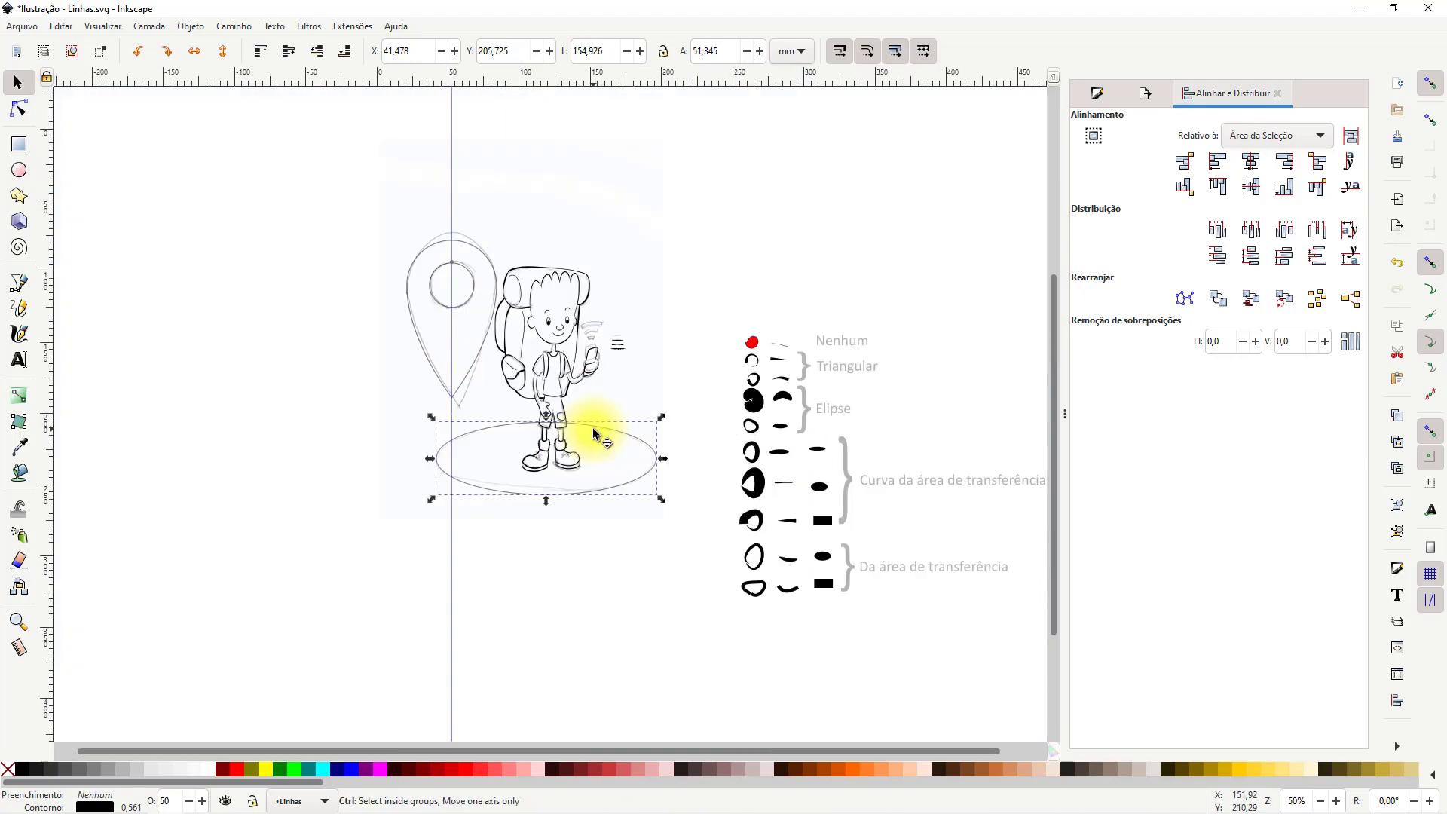
Draw a three-cornered shape beside the sketched signal marks above the phone and make it a regular polygon
scroll(597, 380, "up", 6)
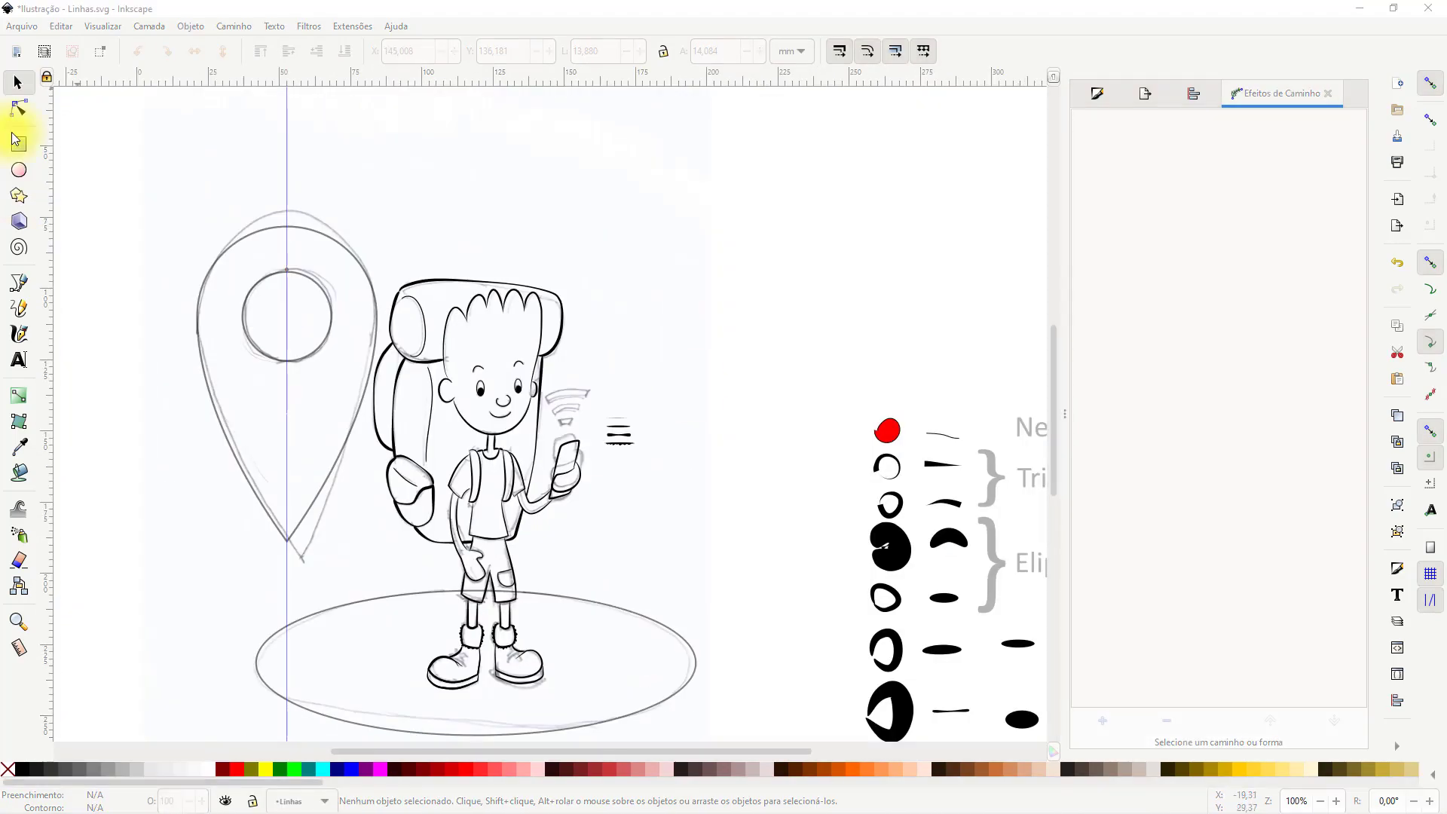
left_click(18, 196)
left_click(67, 53)
scroll(600, 407, "up", 2)
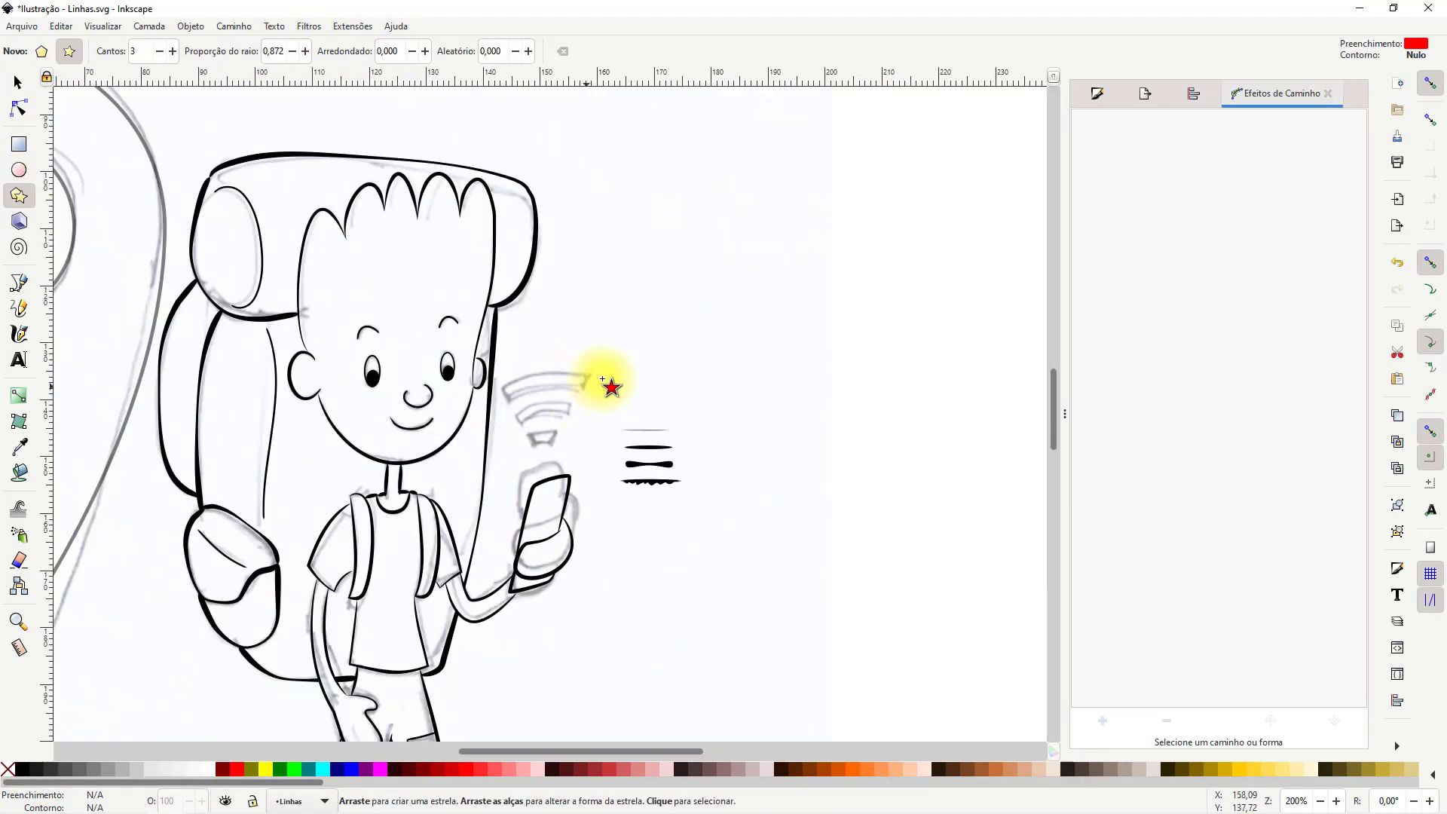
left_click_drag(598, 393, 638, 330)
left_click(41, 52)
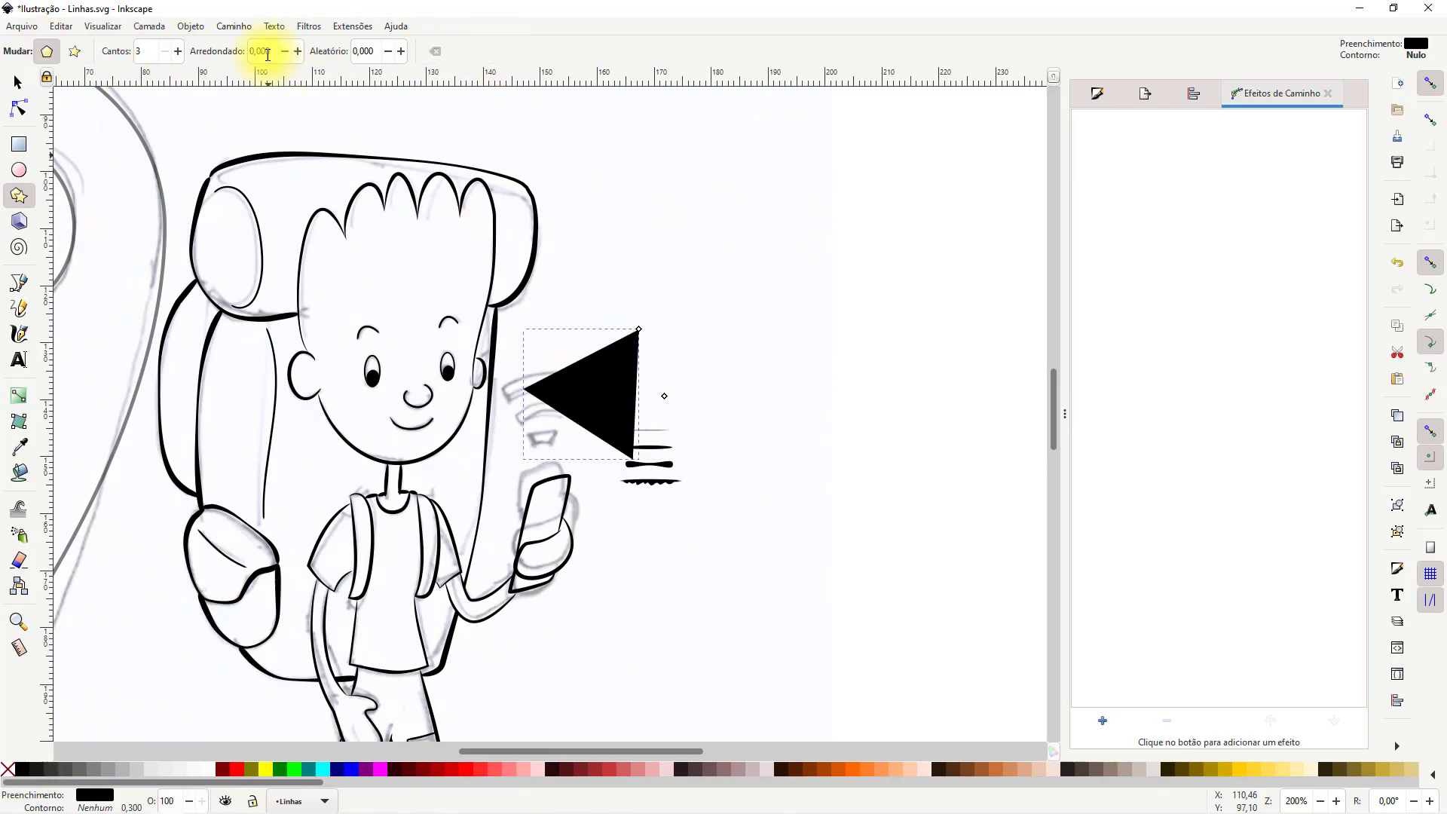
Delete the tilted triangle and draw an upright, downward-pointing one about 20 × 17 mm beside the sketched signal marks
left_click(19, 83)
left_click_drag(581, 397, 540, 413)
scroll(554, 422, "up", 2)
key("Delete")
left_click(19, 196)
mouse_move(558, 288)
left_mouse_down()
mouse_move(559, 420)
mouse_move(560, 379)
mouse_move(607, 372)
mouse_move(603, 387)
mouse_move(761, 258)
left_mouse_up()
Convert the triangle to a path and bend its top edge upward into an arc
left_click(19, 82)
scroll(762, 258, "up", 1)
left_click(149, 26)
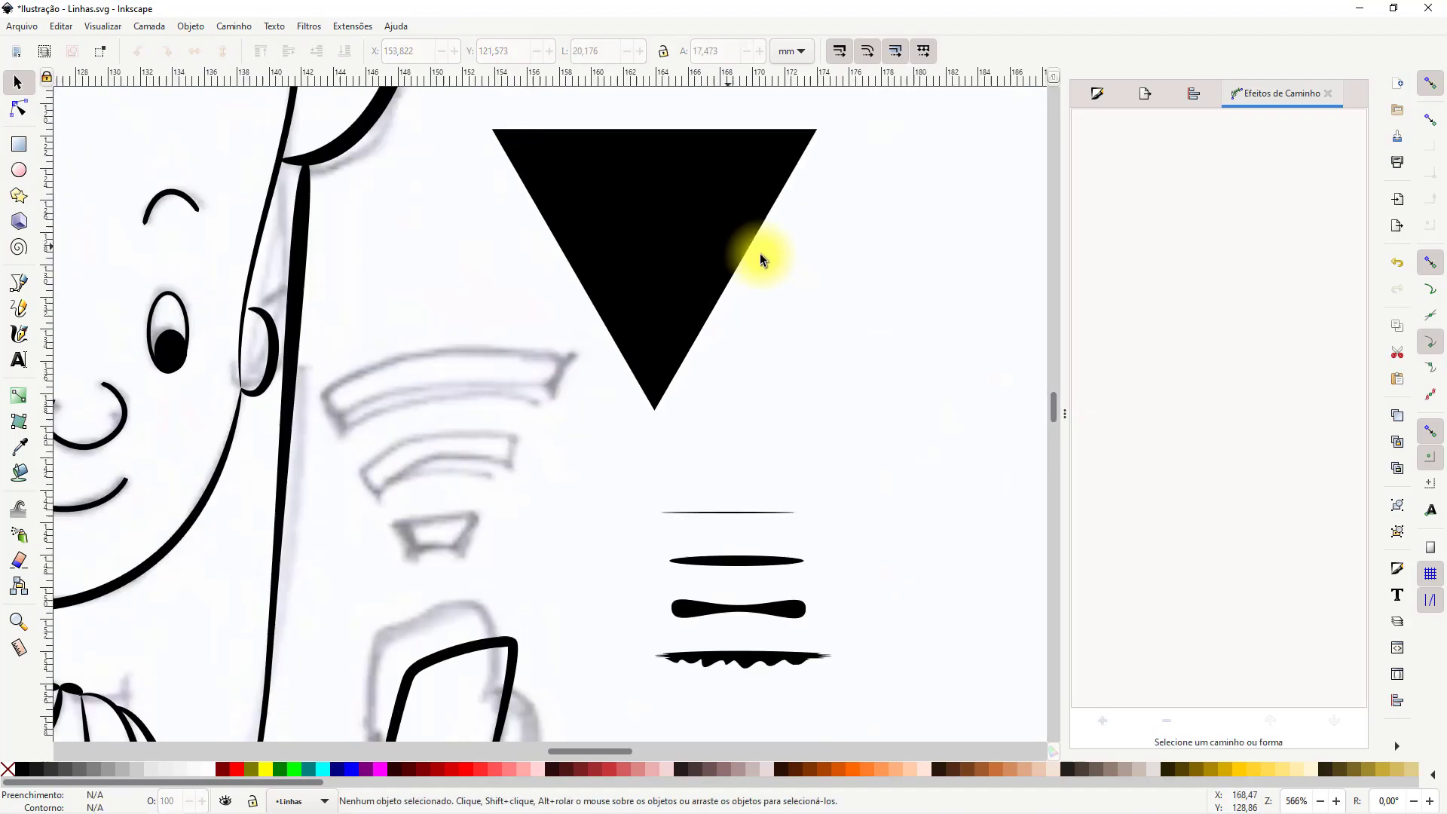
left_click(263, 45)
left_click_drag(661, 186, 559, 260)
left_click(19, 108)
left_click_drag(551, 204, 546, 165)
key("Escape")
Draw a rectangle about 23.5 × 2.2 mm across the upper part of the triangle, fill it red and convert it to a path
left_click(19, 143)
left_click_drag(368, 233, 745, 269)
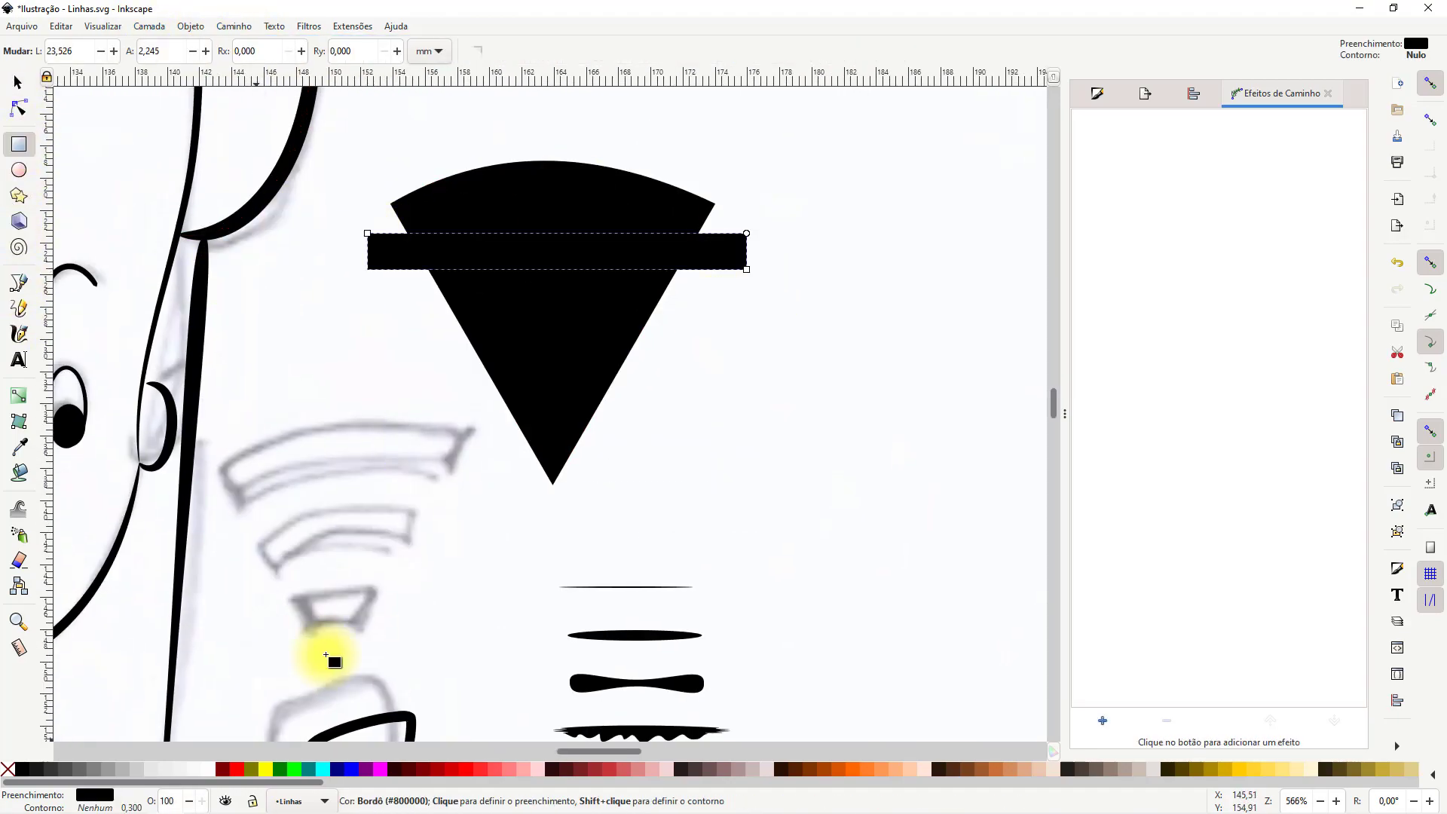
left_click(19, 109)
left_click(19, 82)
left_click(233, 26)
left_click(263, 44)
Bend the red bar's long edges upward into an arched band and set its opacity to 50%
mouse_move(540, 246)
left_mouse_down()
mouse_move(537, 215)
mouse_move(571, 163)
left_mouse_up()
left_click(19, 108)
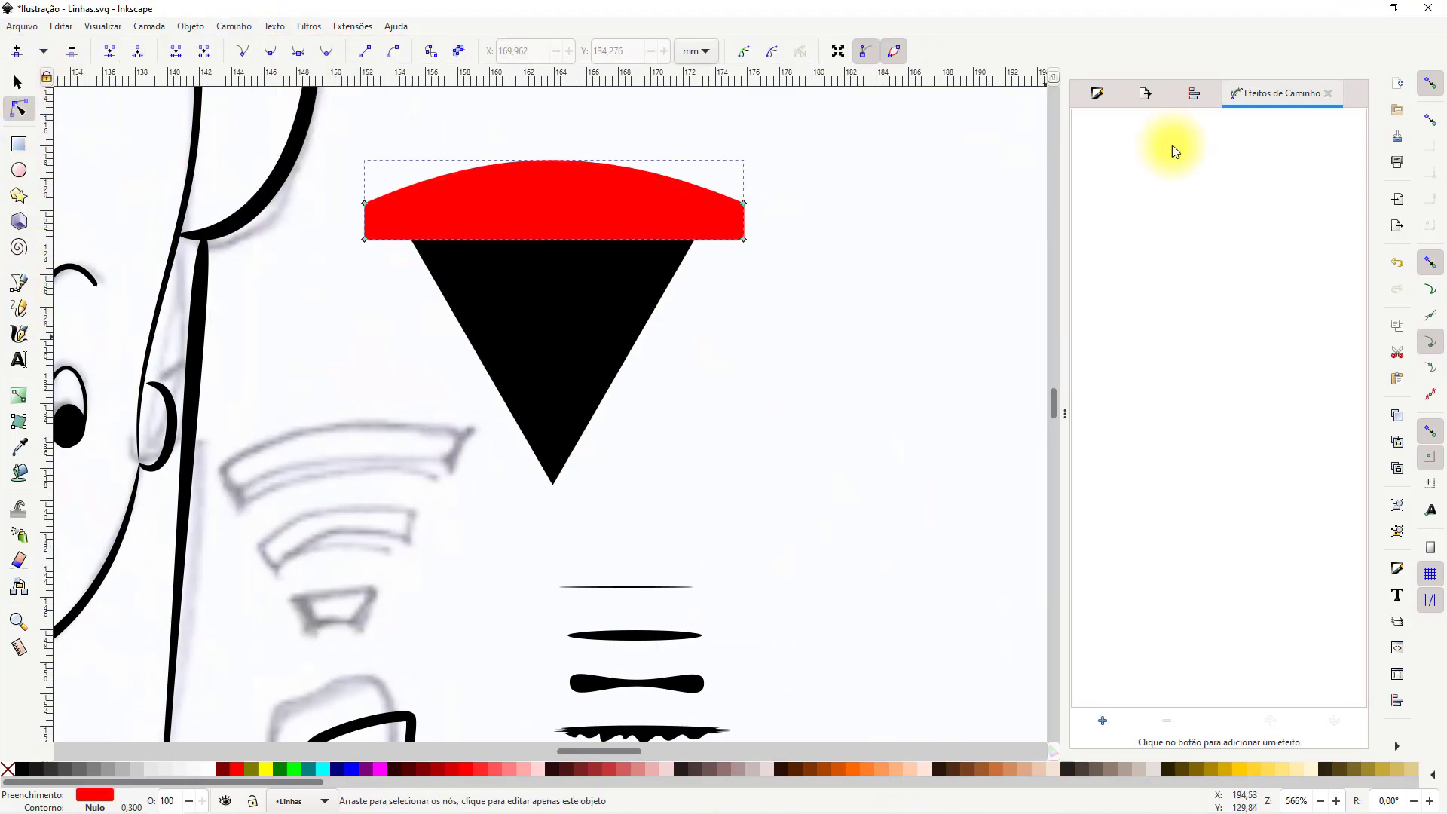
key("ctrl+shift+f")
left_click_drag(1324, 732, 1184, 733)
left_click(18, 82)
left_click_drag(539, 205, 563, 164)
left_click(18, 109)
Place a copy of the arched red band lower on the triangle and stretch both bands to make them thicker
left_click_drag(554, 258, 565, 355)
left_click(19, 82)
key("space")
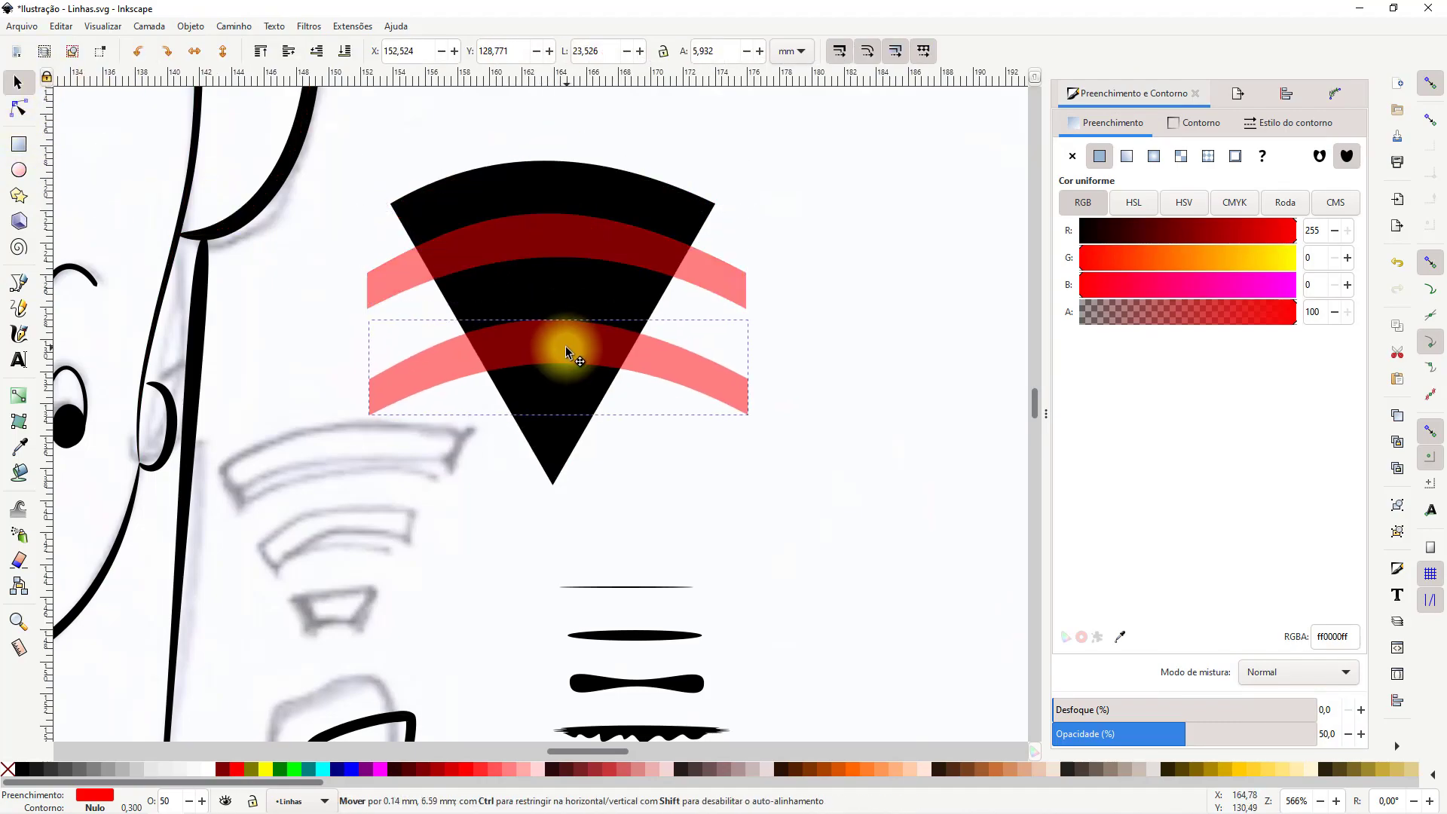
left_click_drag(564, 421, 563, 458)
left_click(559, 235)
left_click_drag(562, 208, 561, 220)
left_click_drag(561, 314, 561, 338)
left_click_drag(561, 220, 561, 214)
Subtract both red bands from the black triangle with Difference to form a three-part Wi-Fi icon
left_click(550, 335)
left_click(553, 189, "shift")
left_click(234, 26)
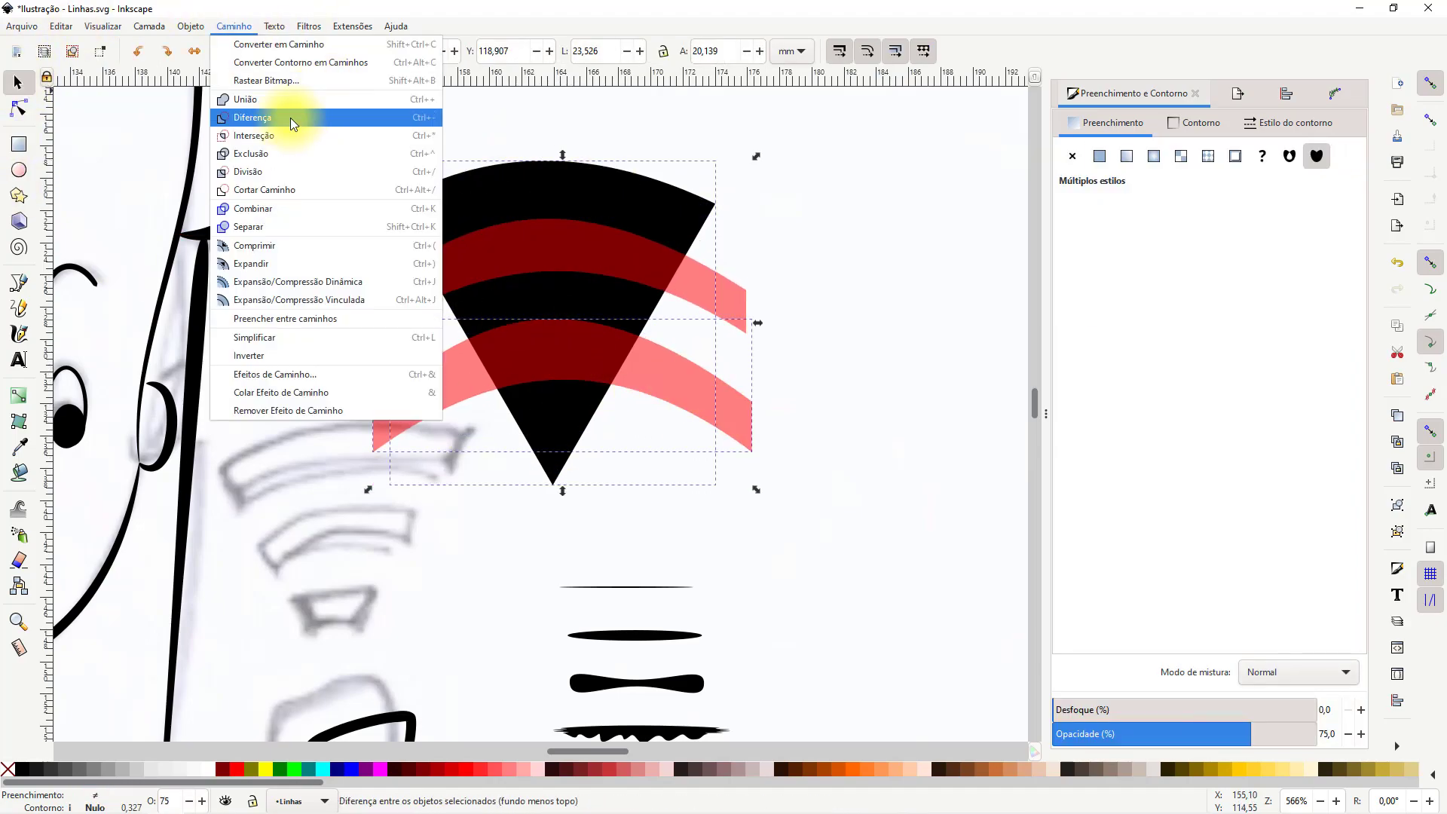
left_click(291, 121)
left_click(553, 245)
left_click(554, 188, "shift")
left_click(226, 28)
left_click(292, 121)
Add the Cantos (Filete/Chanfro) path effect to the Wi-Fi icon and raise its corner radius
left_click(350, 27)
mouse_move(234, 27)
left_click(441, 387)
left_click(1083, 723)
left_click(633, 215)
left_click(1139, 517)
left_click(1139, 516)
left_click(721, 374)
scroll(706, 389, "down", 4)
left_click(663, 403)
left_click_drag(663, 402, 612, 441)
left_click_drag(659, 369, 641, 404)
left_click(652, 424)
key("ctrl+z")
key("ctrl+z")
key("ctrl+z")
Set the Wi-Fi icon's corner radius to 14 px and move the icon onto the sketched signal marks
left_click(660, 369)
left_click(1139, 516)
left_click_drag(669, 354, 637, 402)
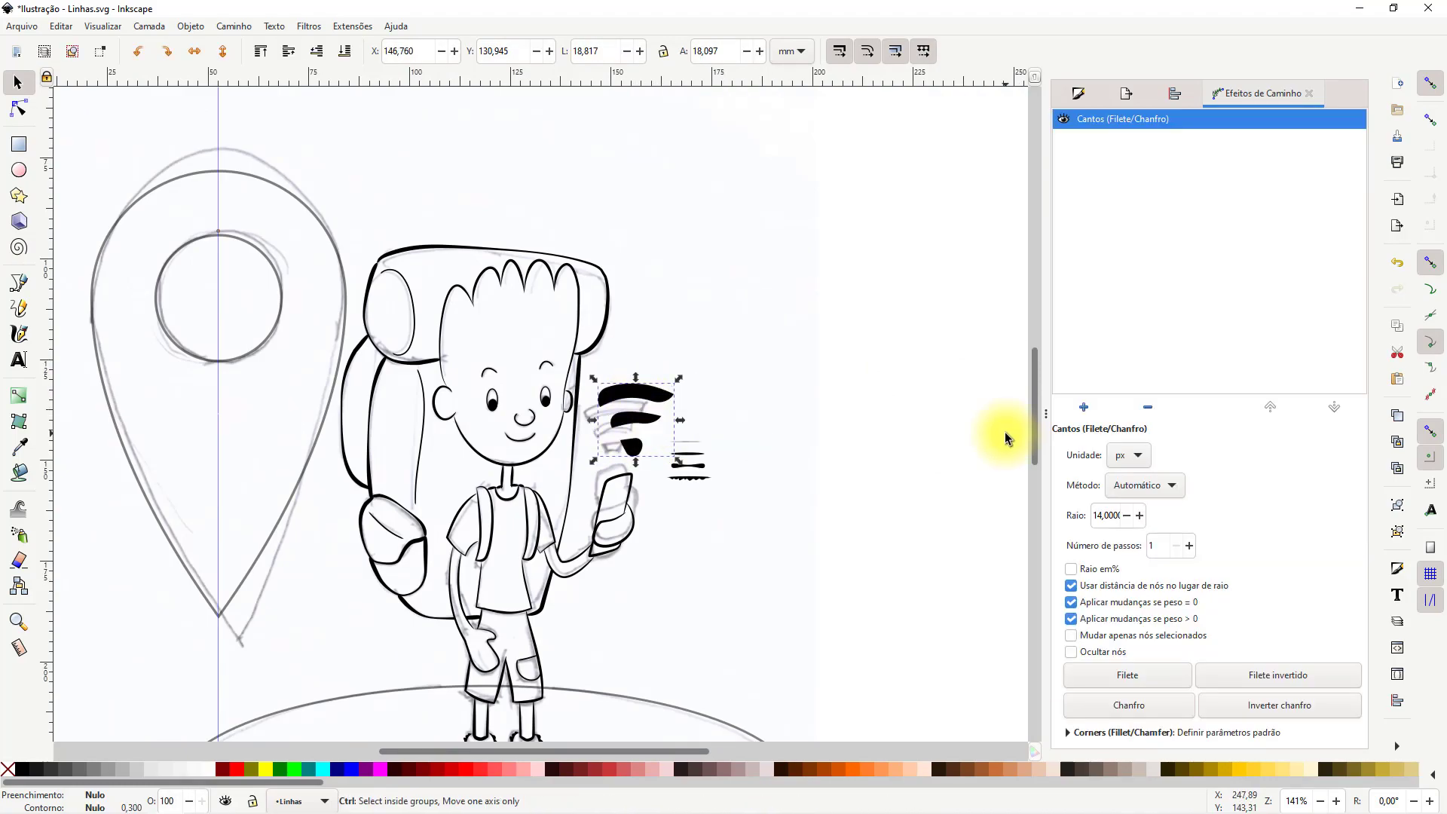
Remove the corner path effect and shrink the Wi-Fi icon to about 13.3 × 13.3 mm over the sketched signal marks
left_click(1147, 407)
scroll(668, 416, "up", 2)
left_click_drag(662, 510, 580, 452)
Reapply the Cantos (Filete/Chanfro) path effect to the resized Wi-Fi icon to round its corners
left_click(1084, 721)
left_click(640, 202)
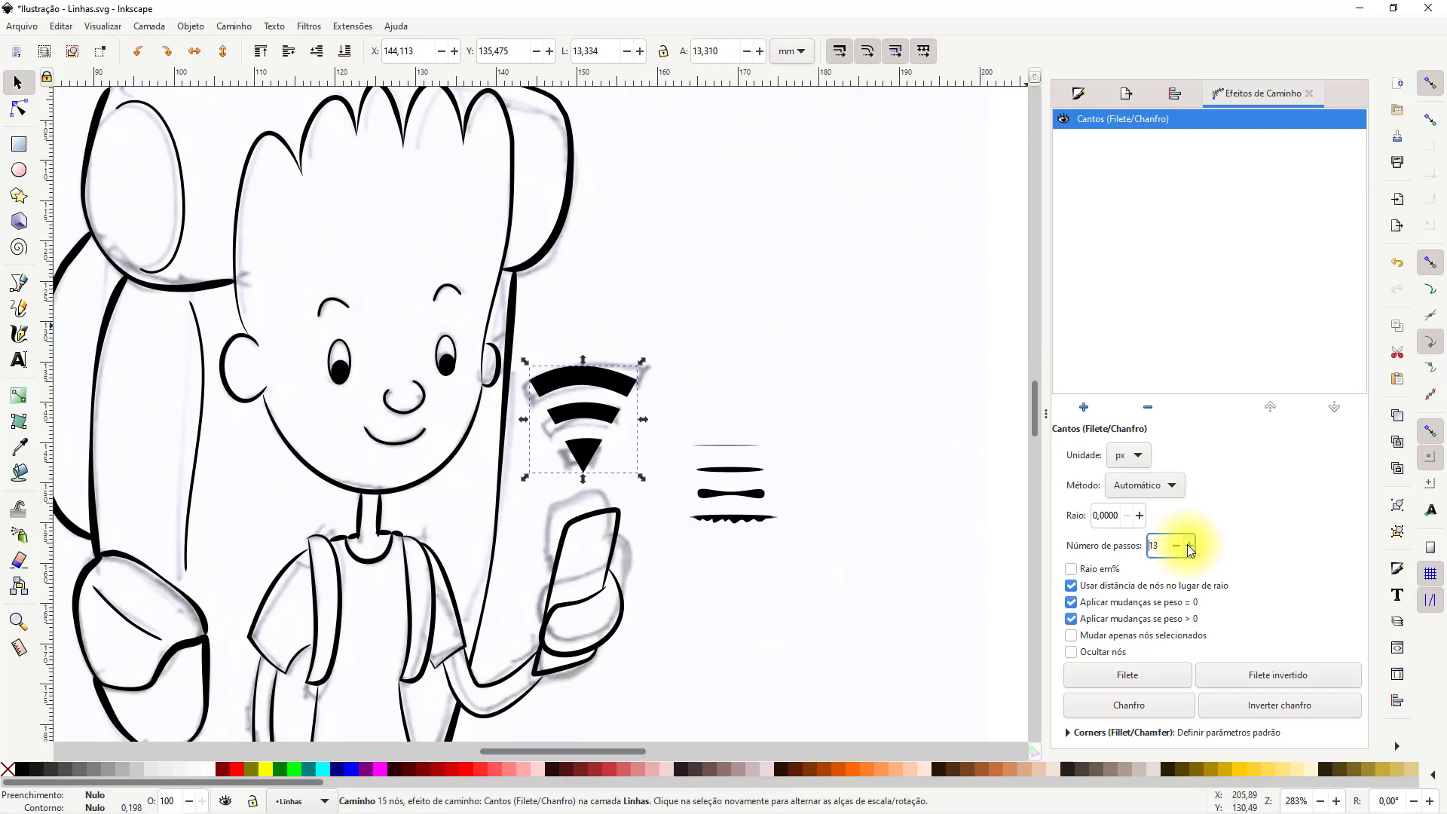
left_click(663, 386)
scroll(640, 383, "down", 2)
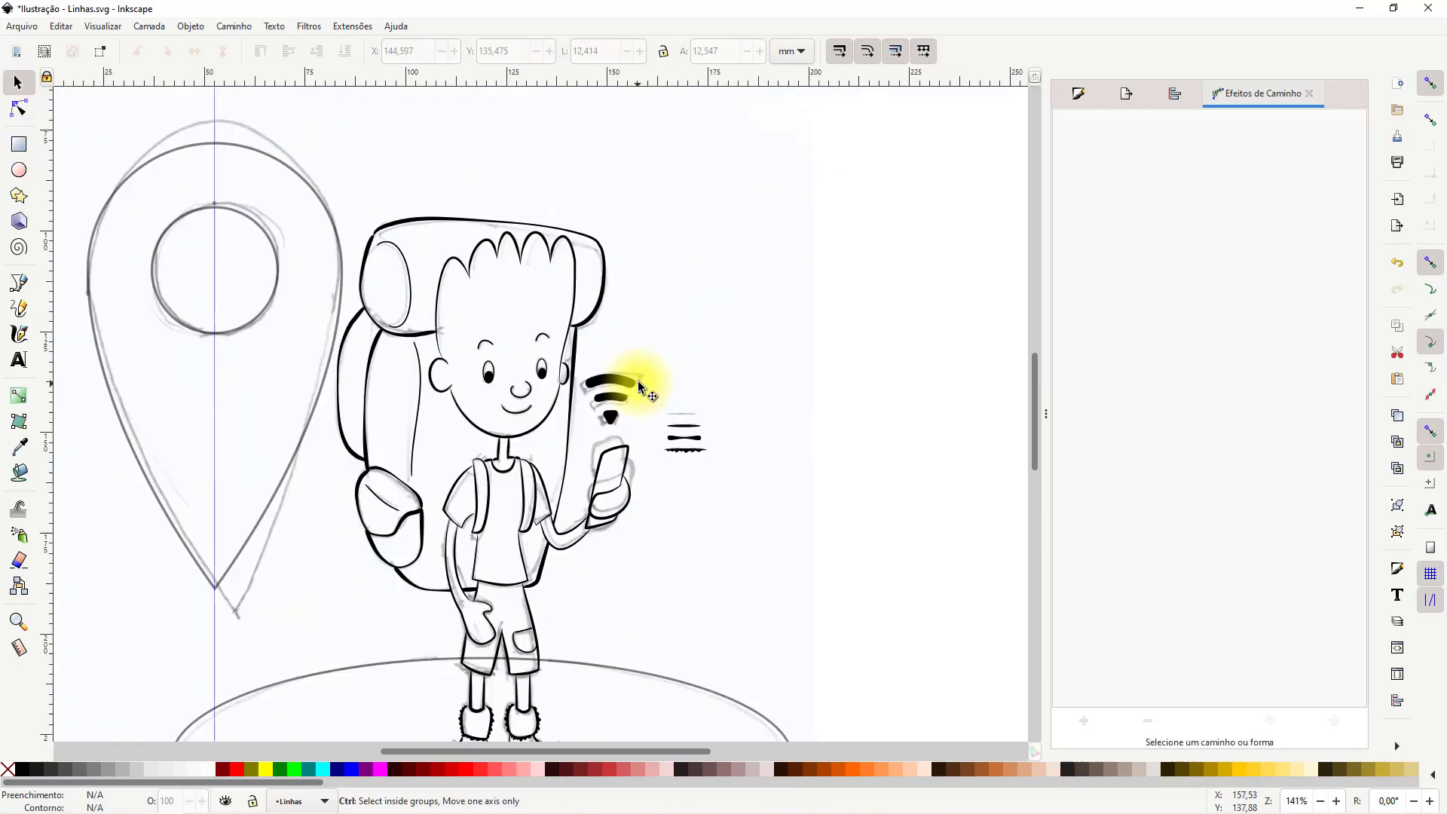
left_click(624, 382)
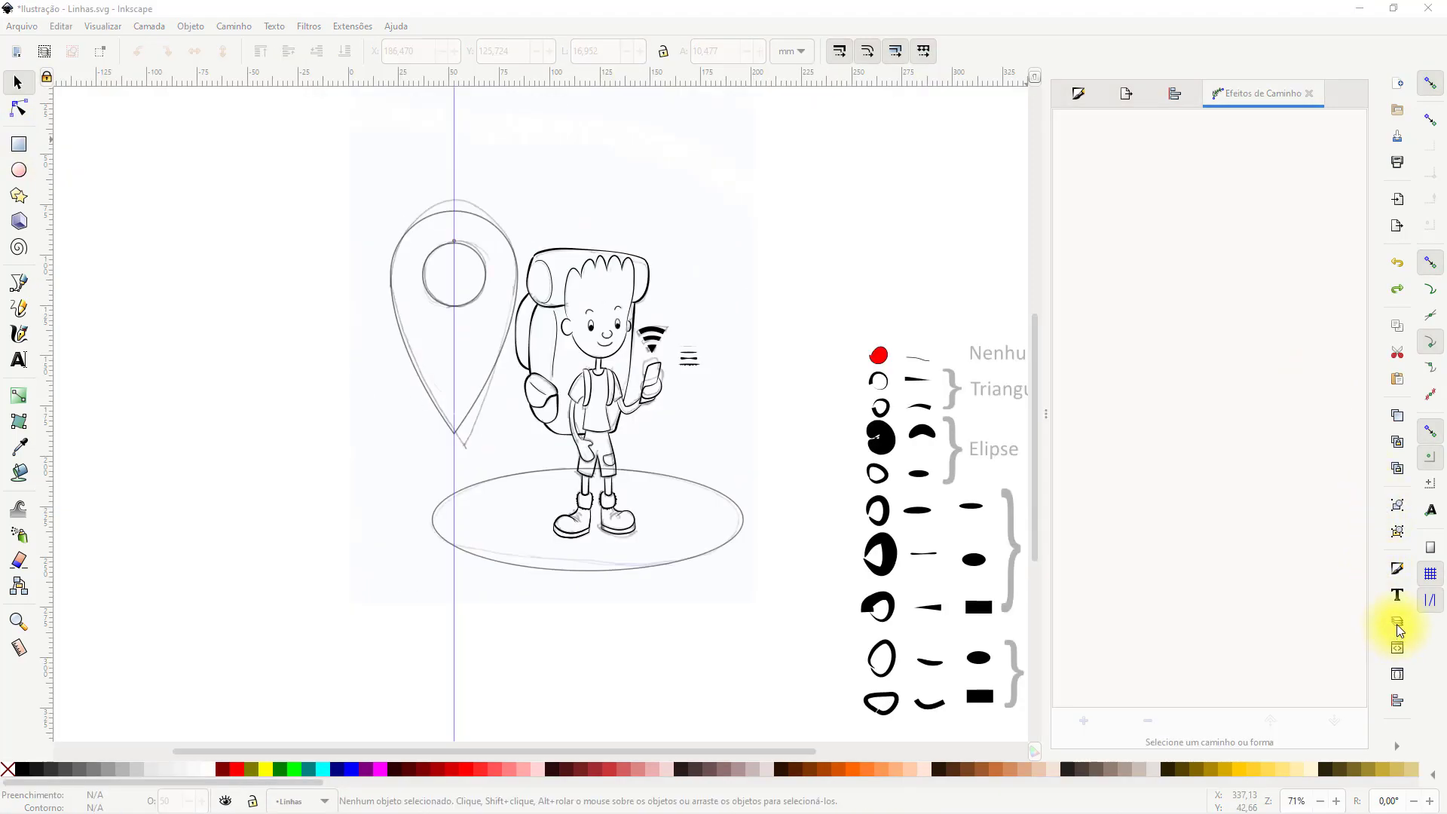
Open the layer manager
left_click(1396, 622)
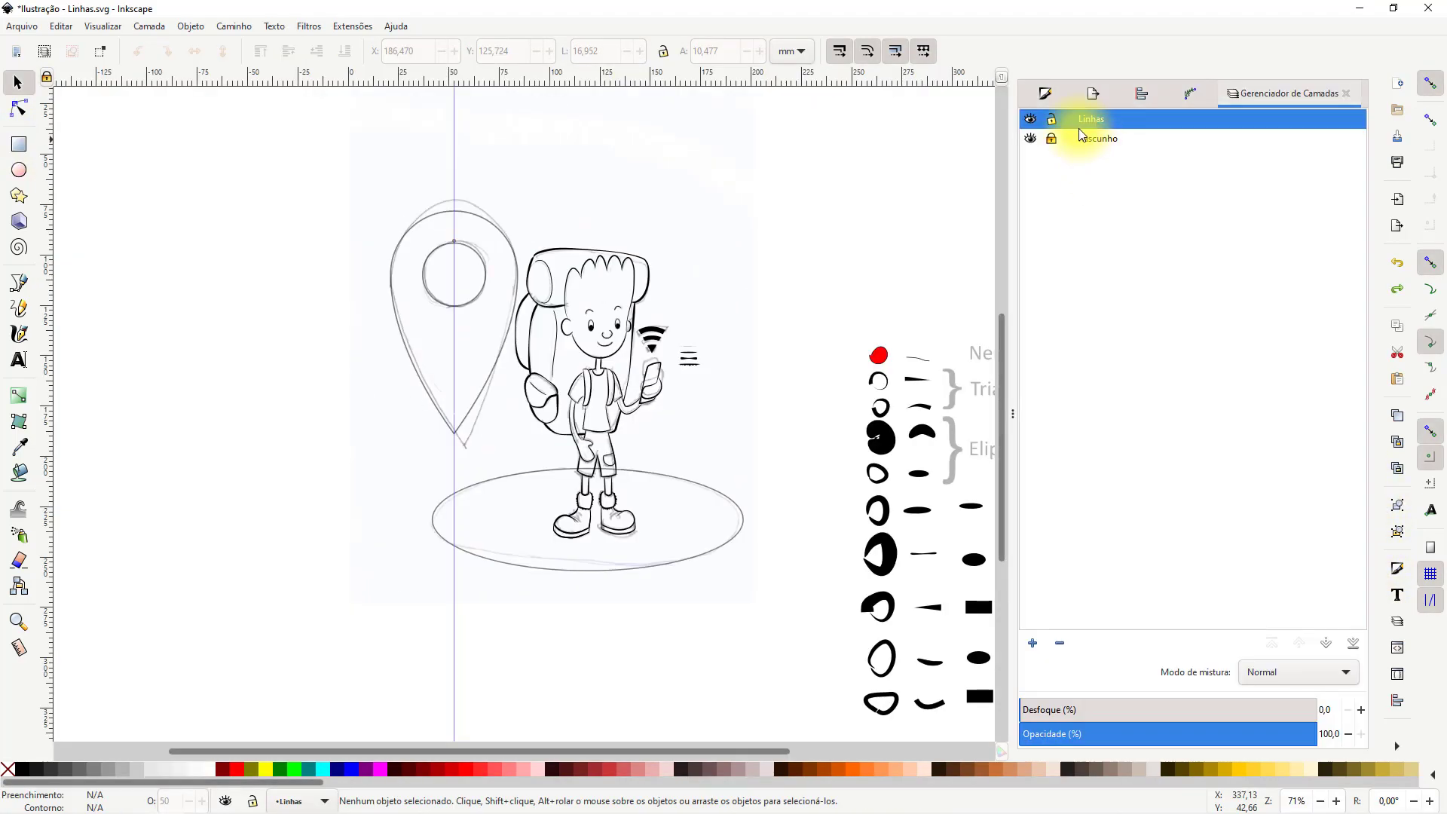